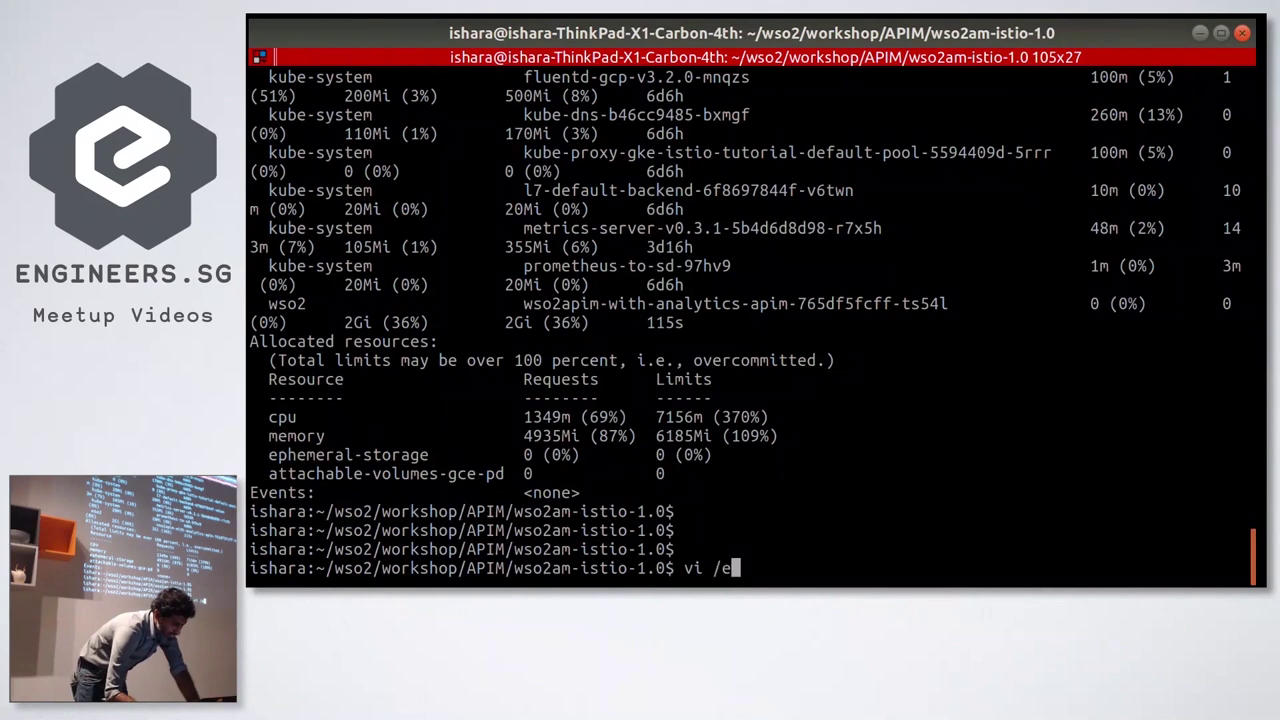
pyautogui.write('hosts')
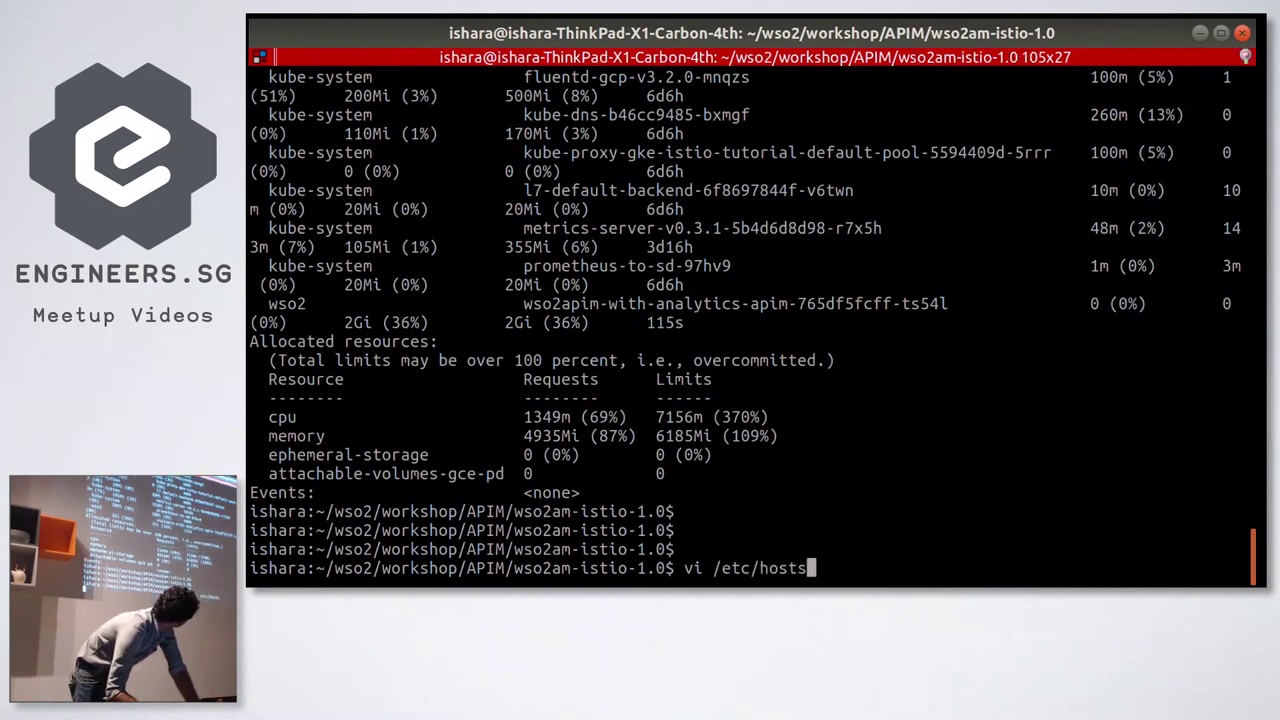
pyautogui.press('Return')
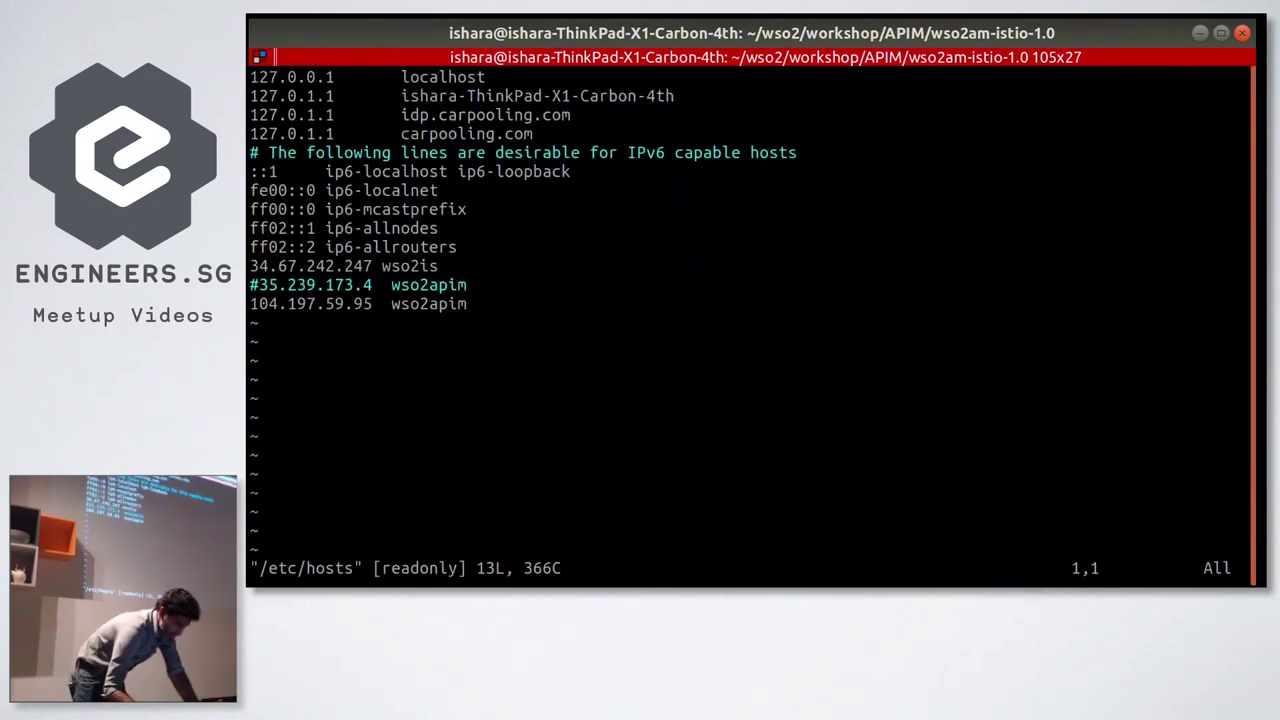
pyautogui.write('/')
pyautogui.write('104.197.59.95')
pyautogui.press('Return')
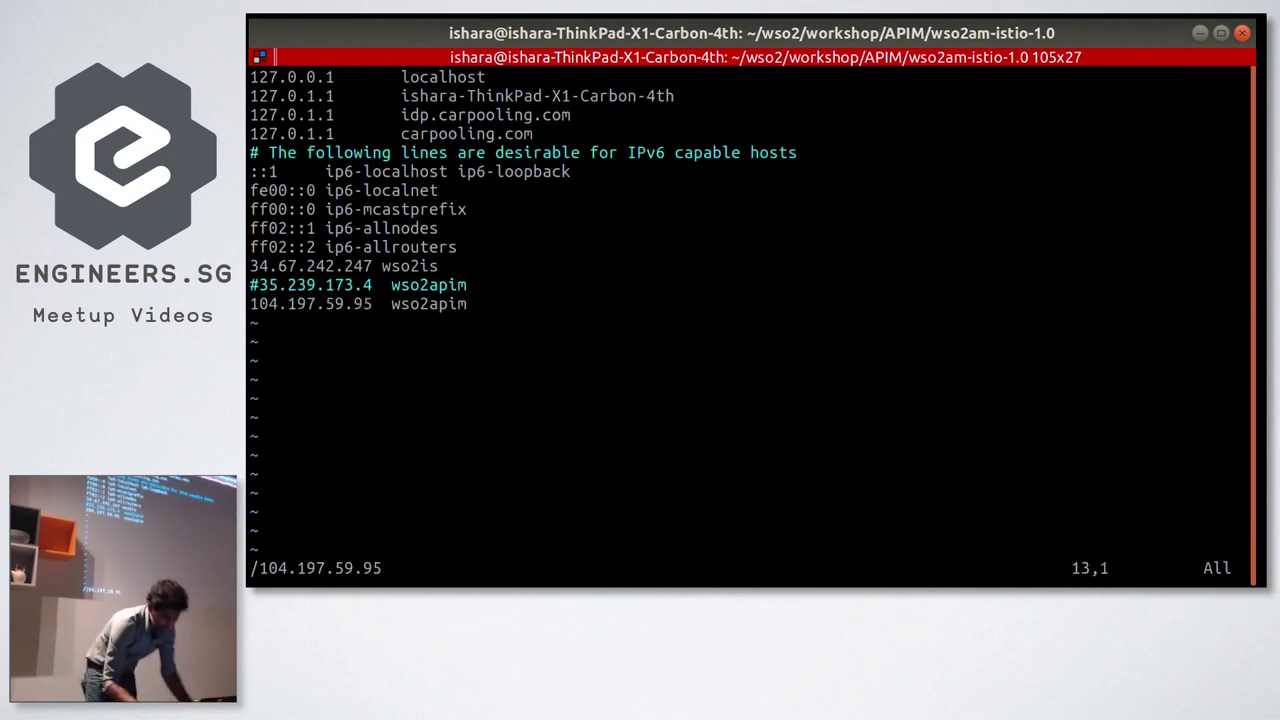
pyautogui.write(':q')
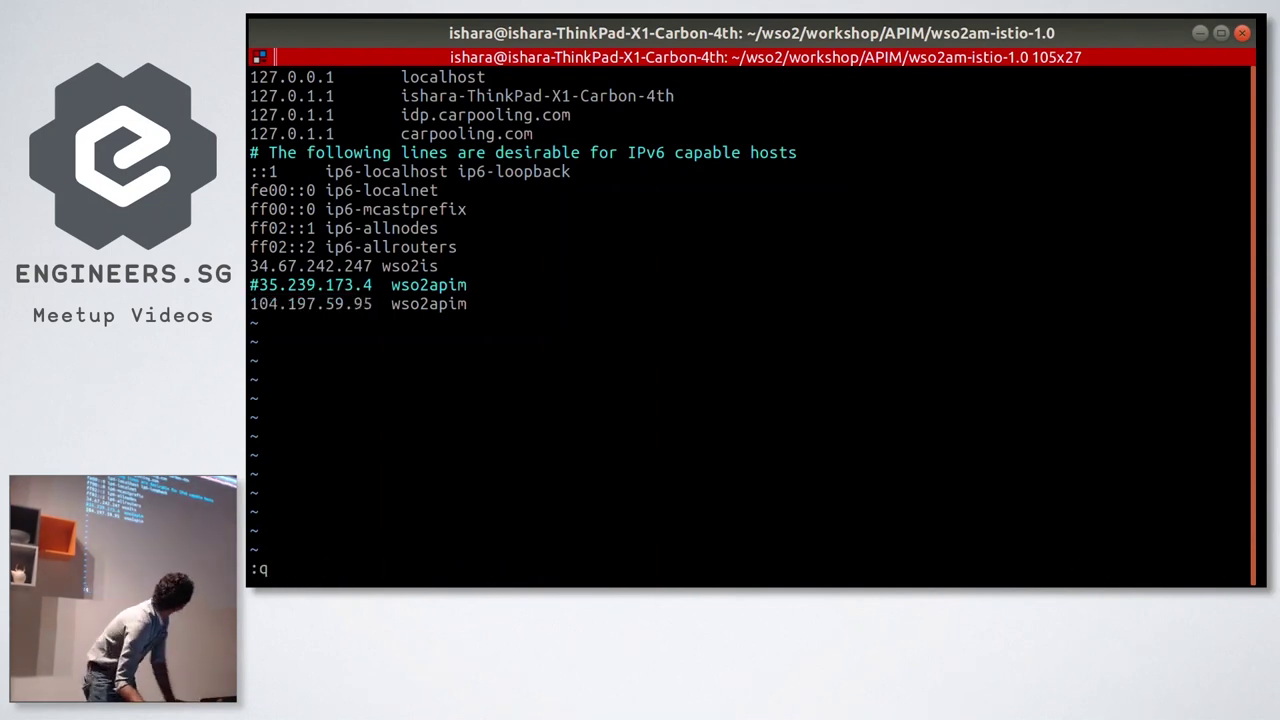
pyautogui.press('Return')
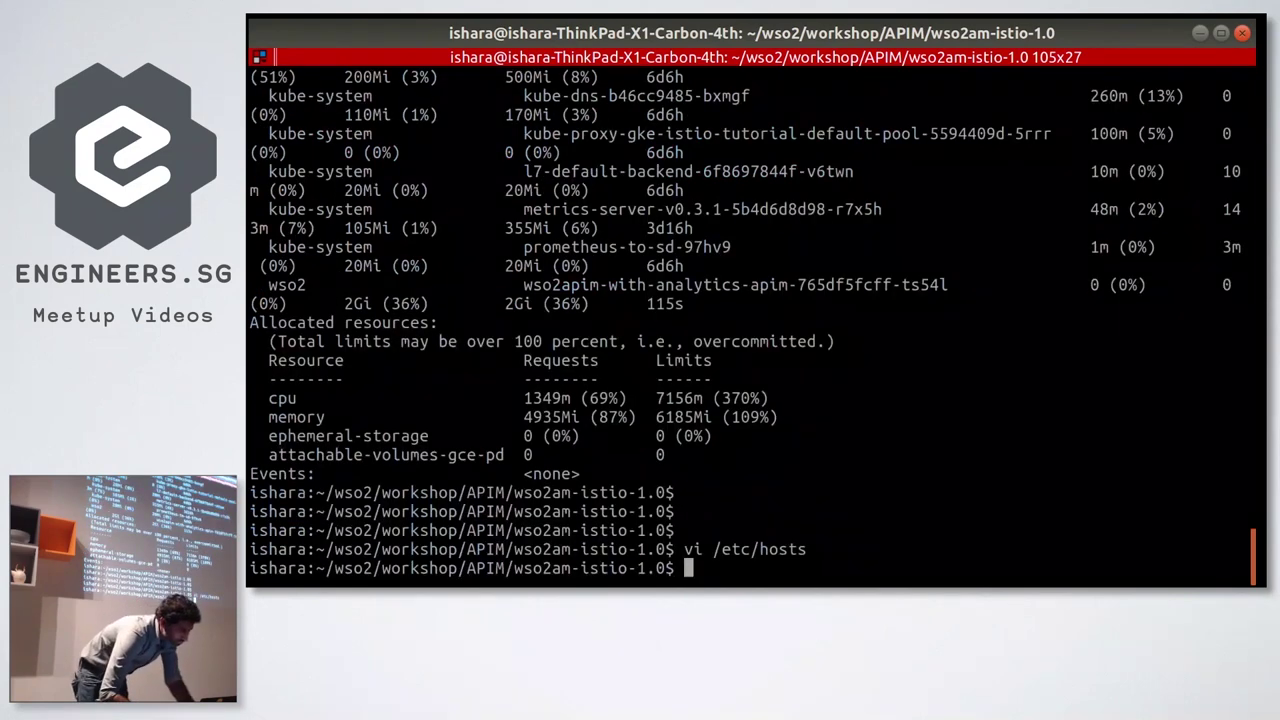
pyautogui.hotkey('alt', 'Tab')
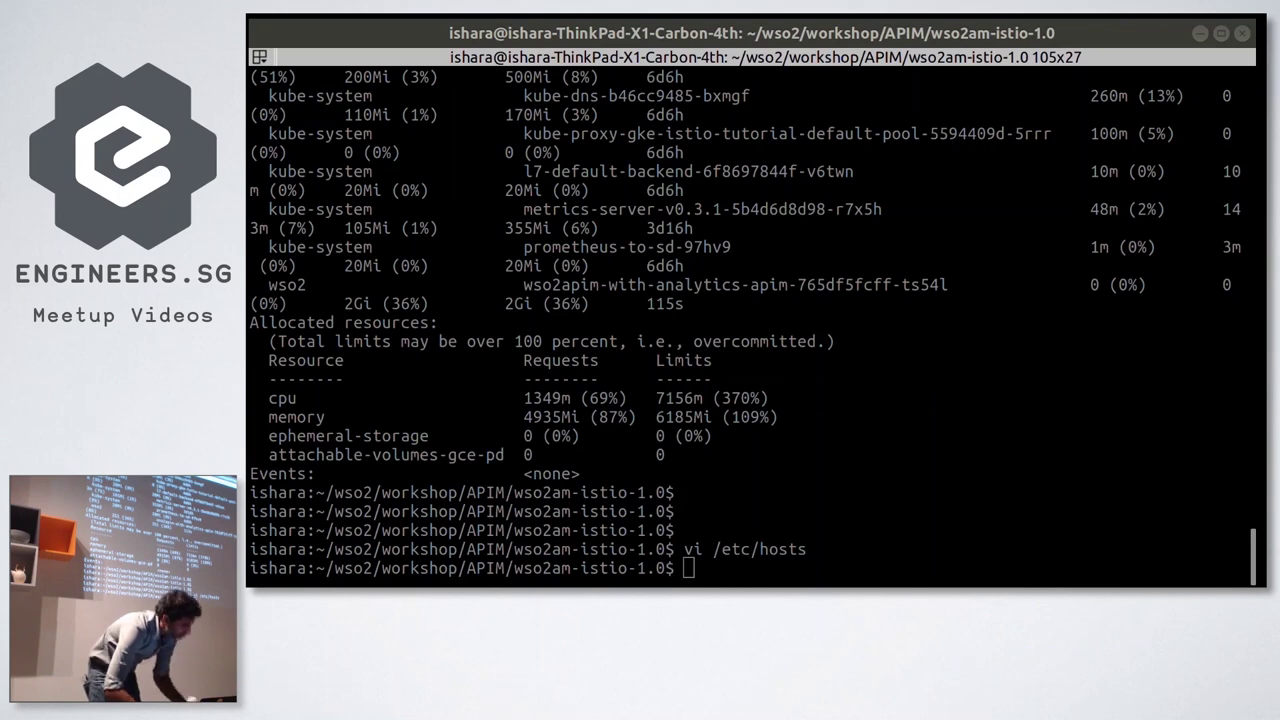
pyautogui.hotkey('alt', 'Tab')
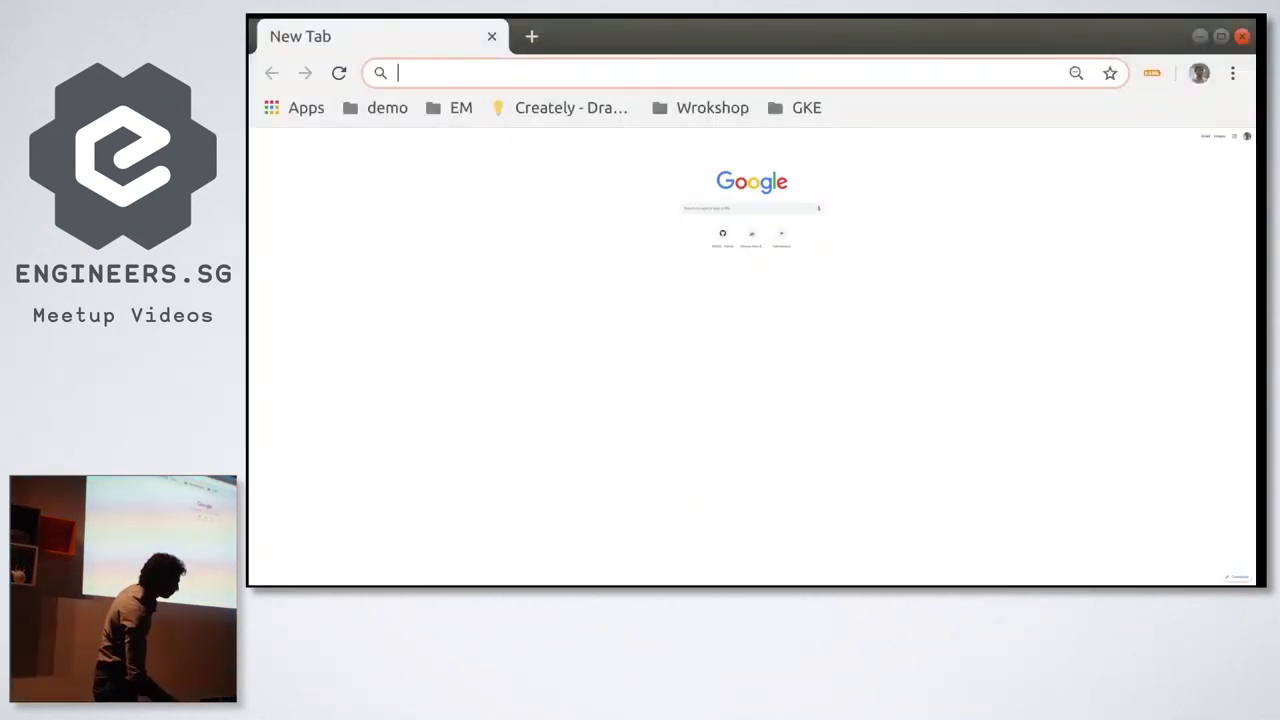
pyautogui.write('https://wso2apim:32001/publisher')
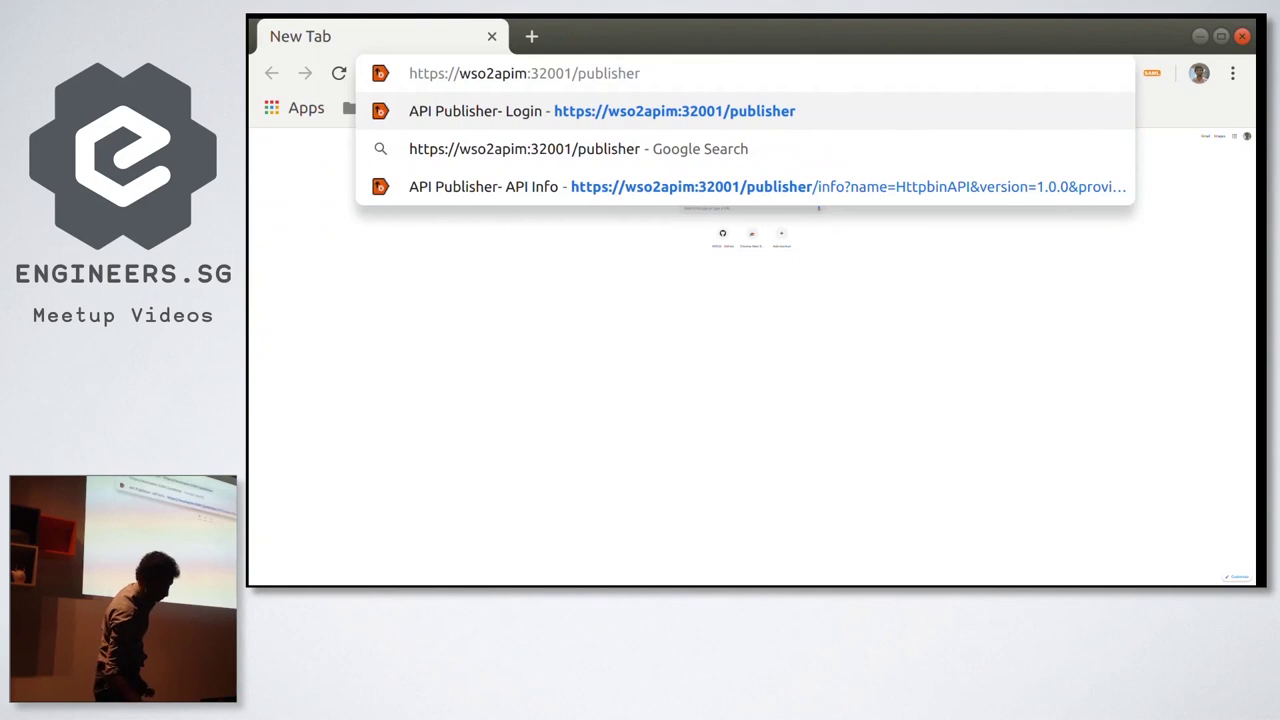
pyautogui.press('Return')
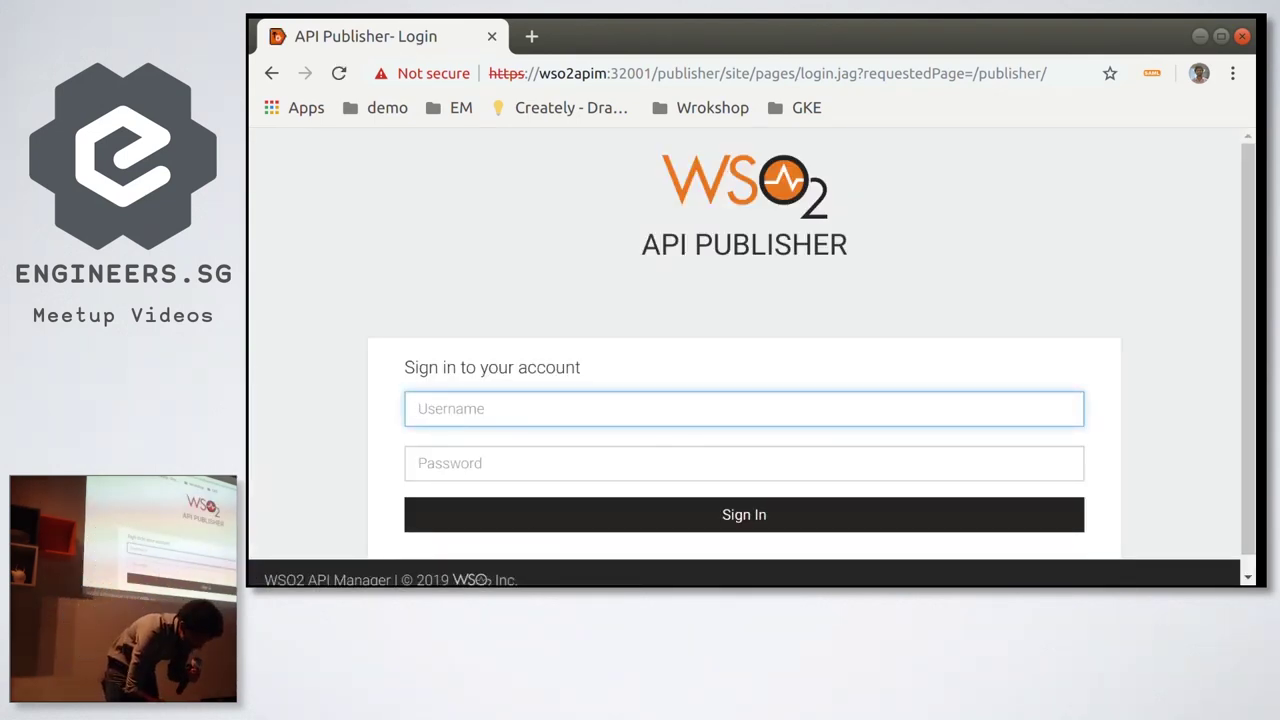
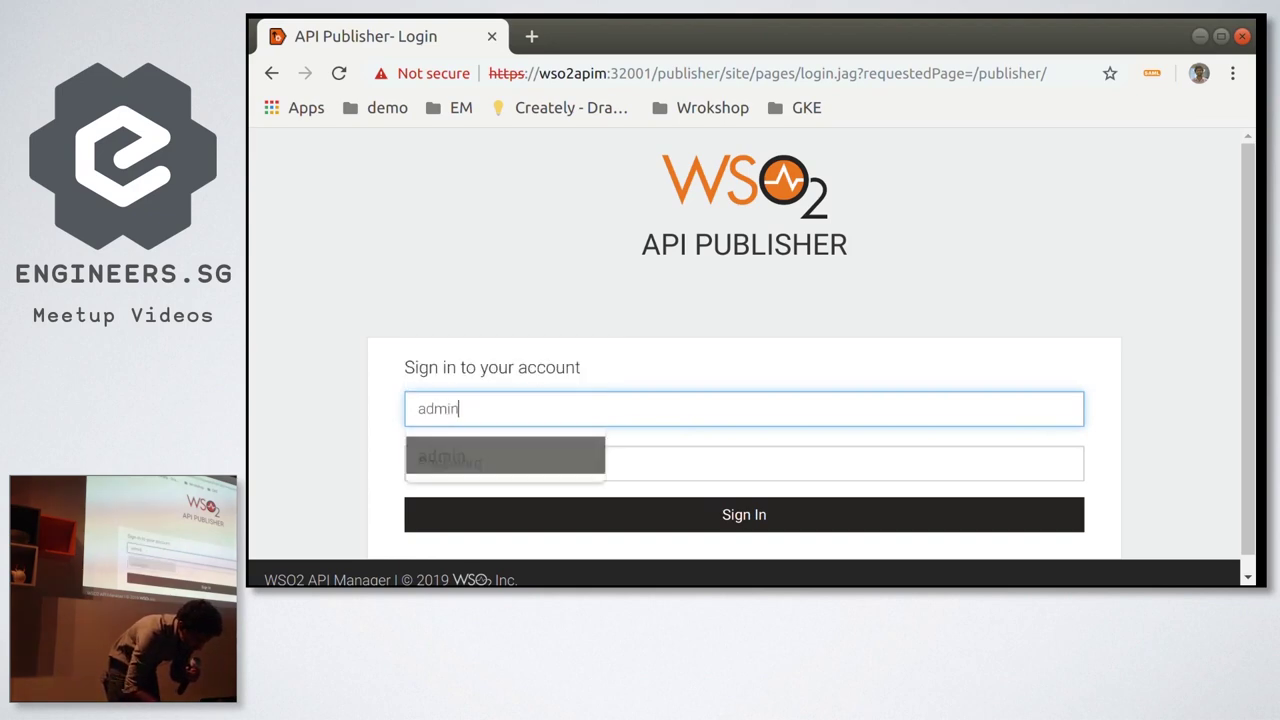
pyautogui.press('Tab')
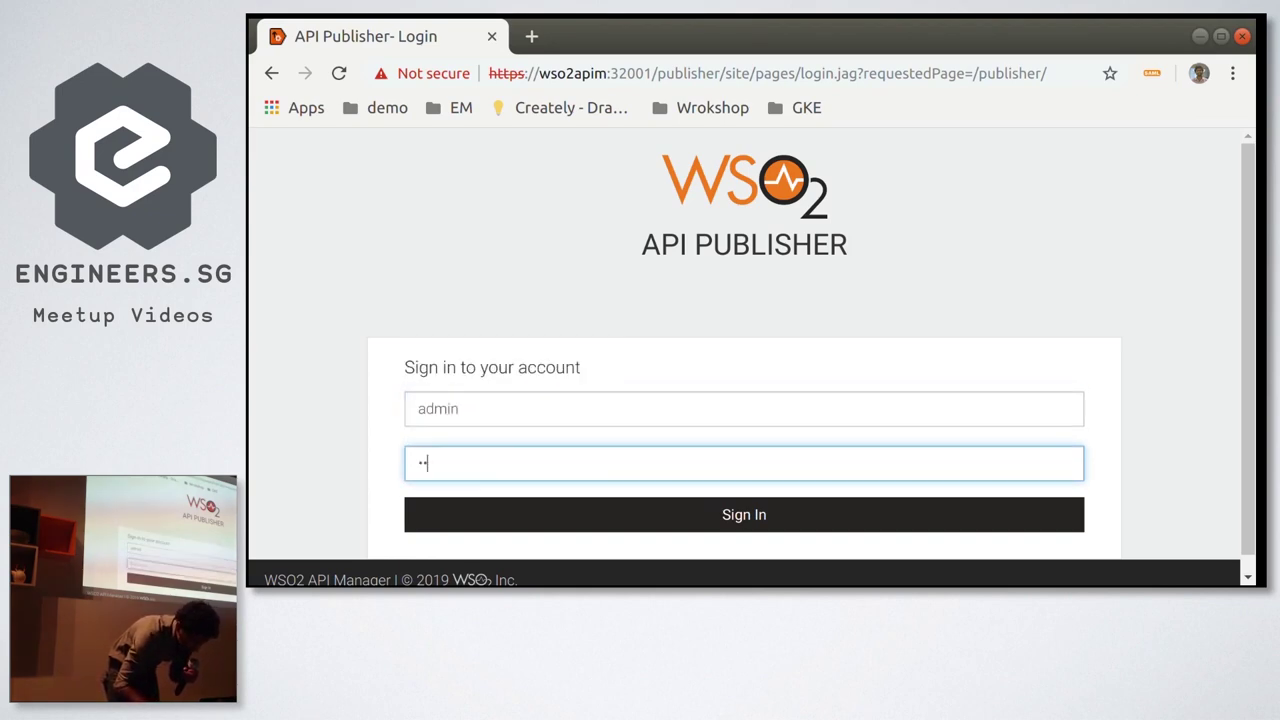
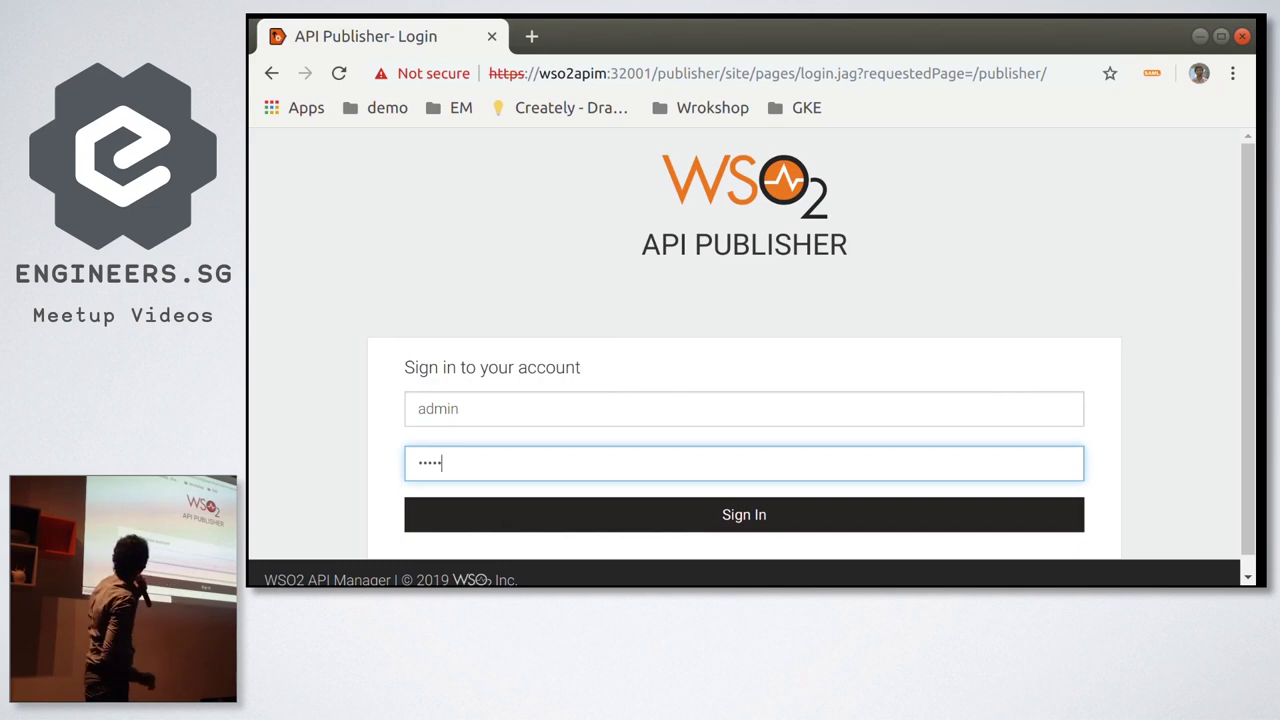
pyautogui.press('Return')
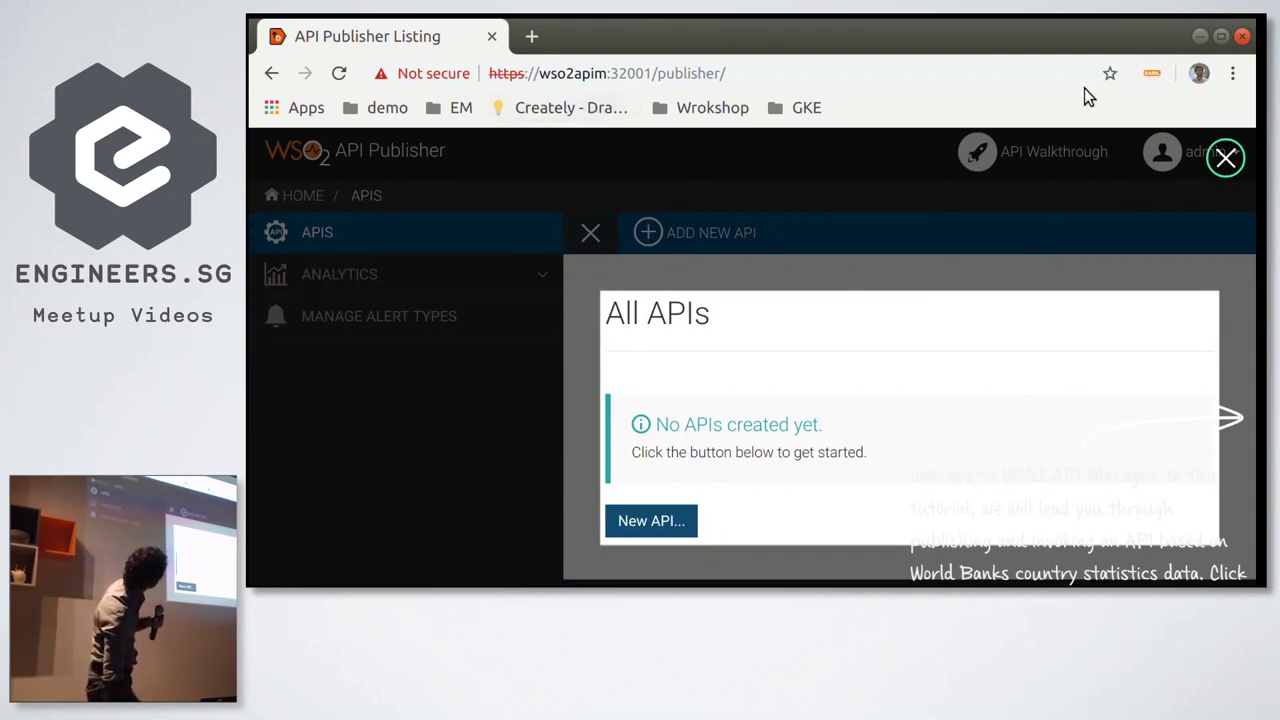
# Dismiss the walkthrough and start a new API using Design a New REST API.
pyautogui.click(1218, 155)
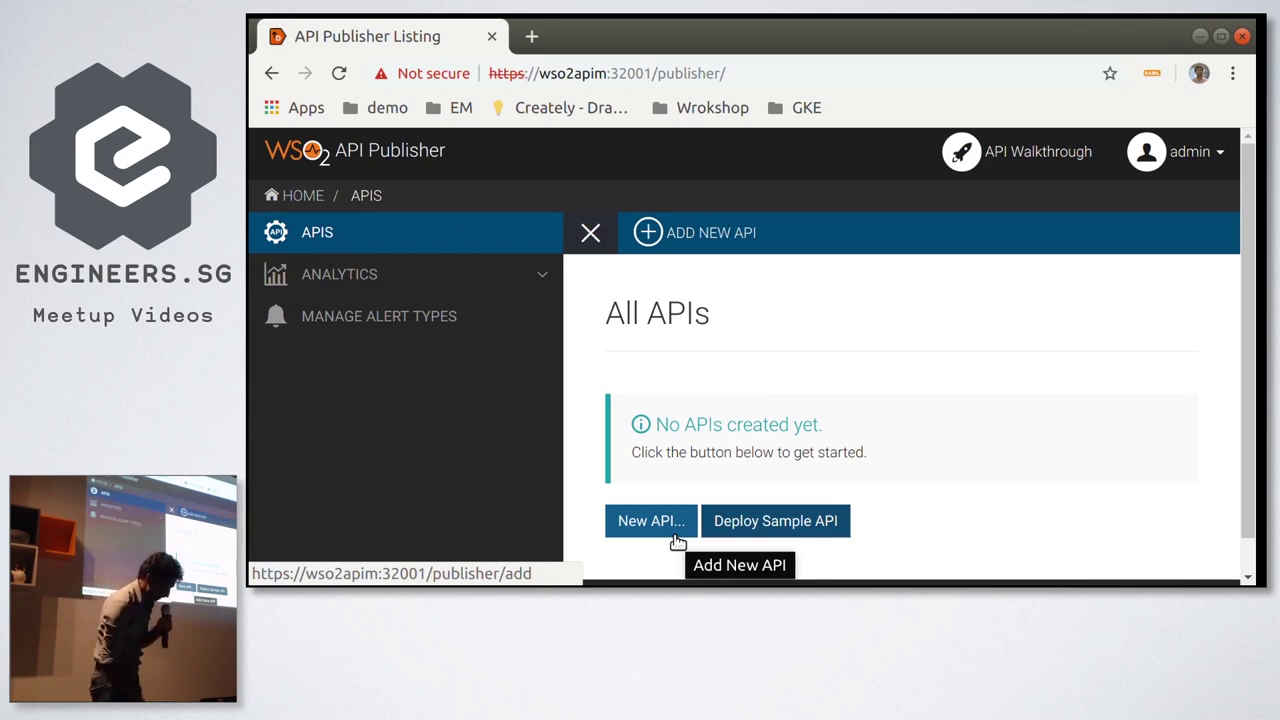
pyautogui.click(676, 539)
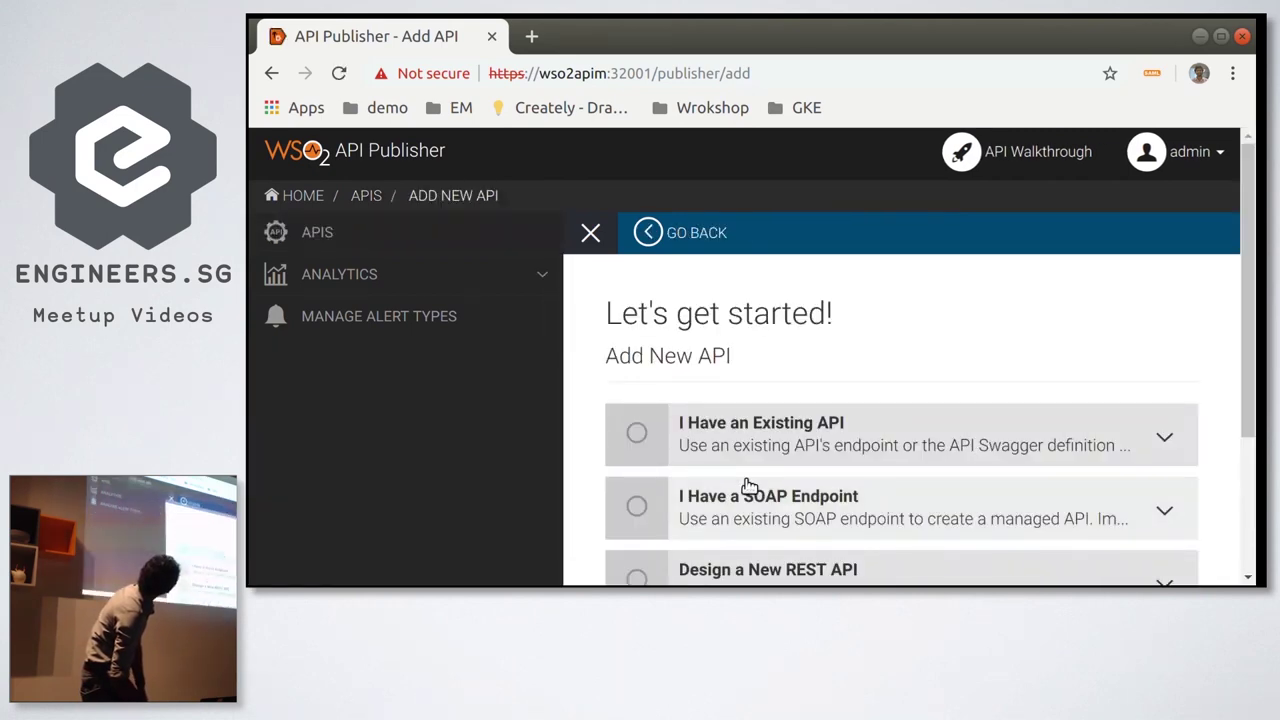
pyautogui.scroll(-2, 749, 485)
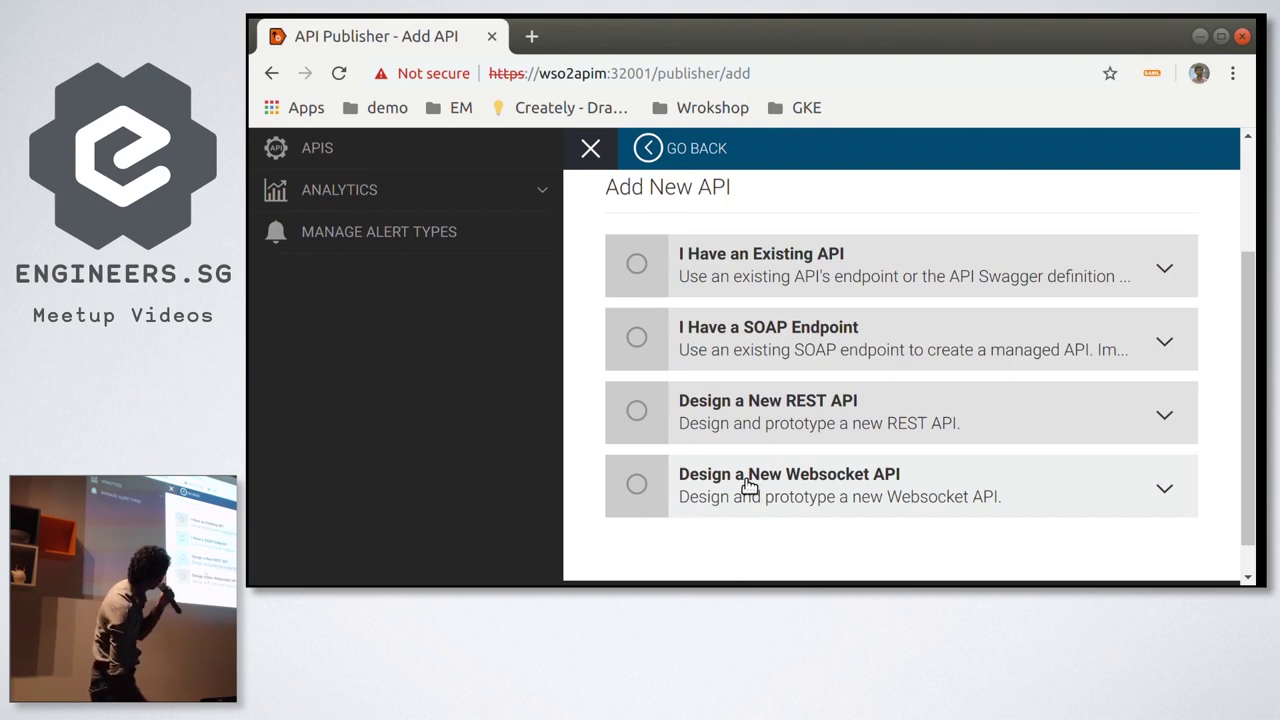
pyautogui.click(766, 417)
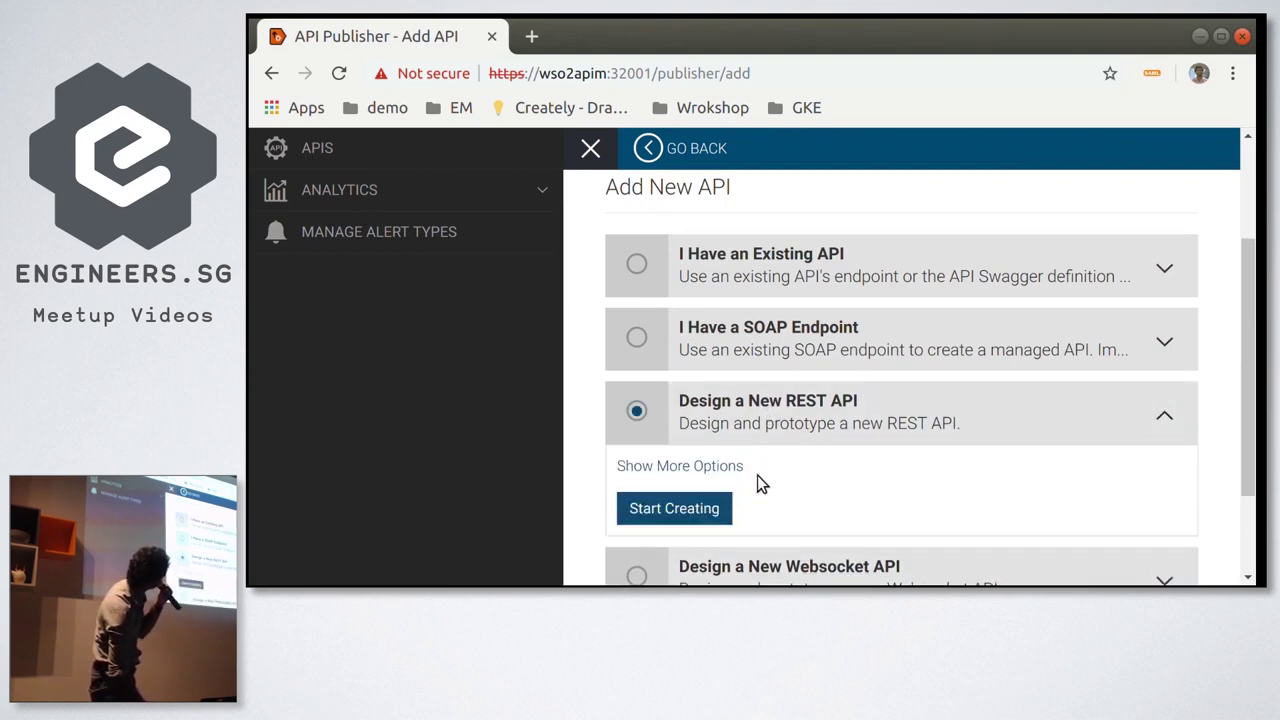
pyautogui.click(718, 509)
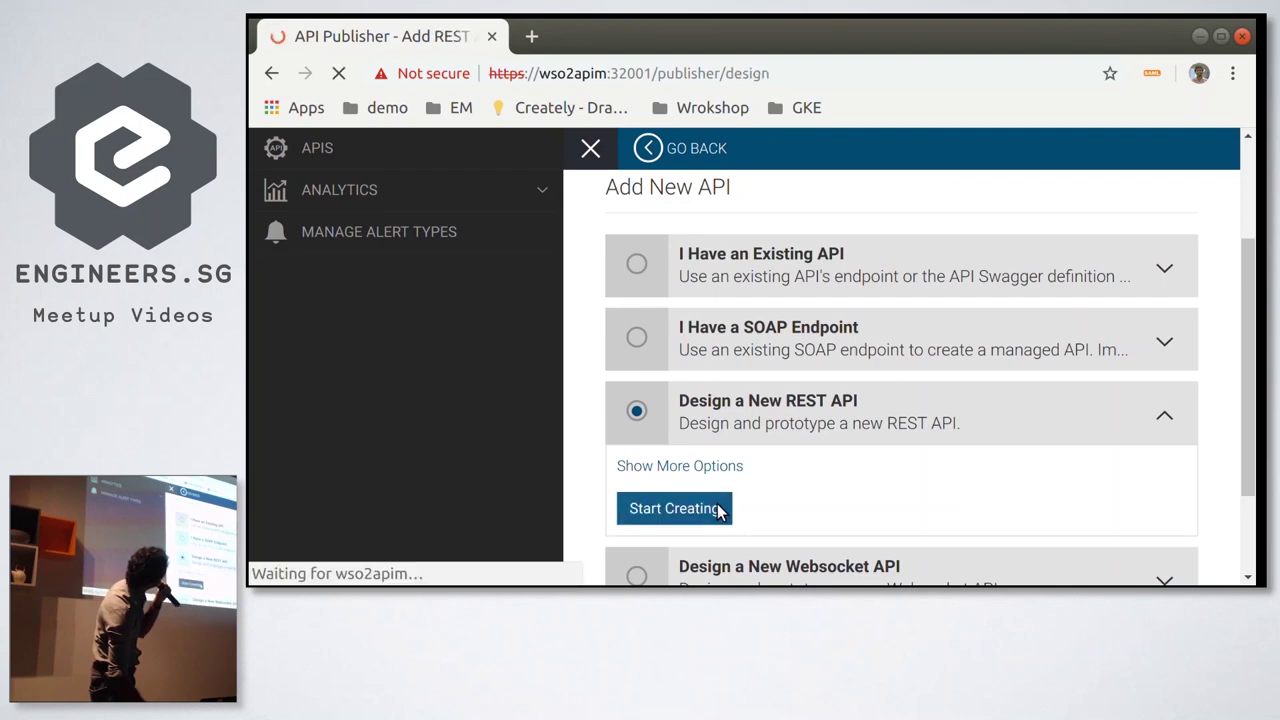
# Enter HttpbinAPI as the API name and /httpbin as its context.
pyautogui.scroll(-3, 792, 508)
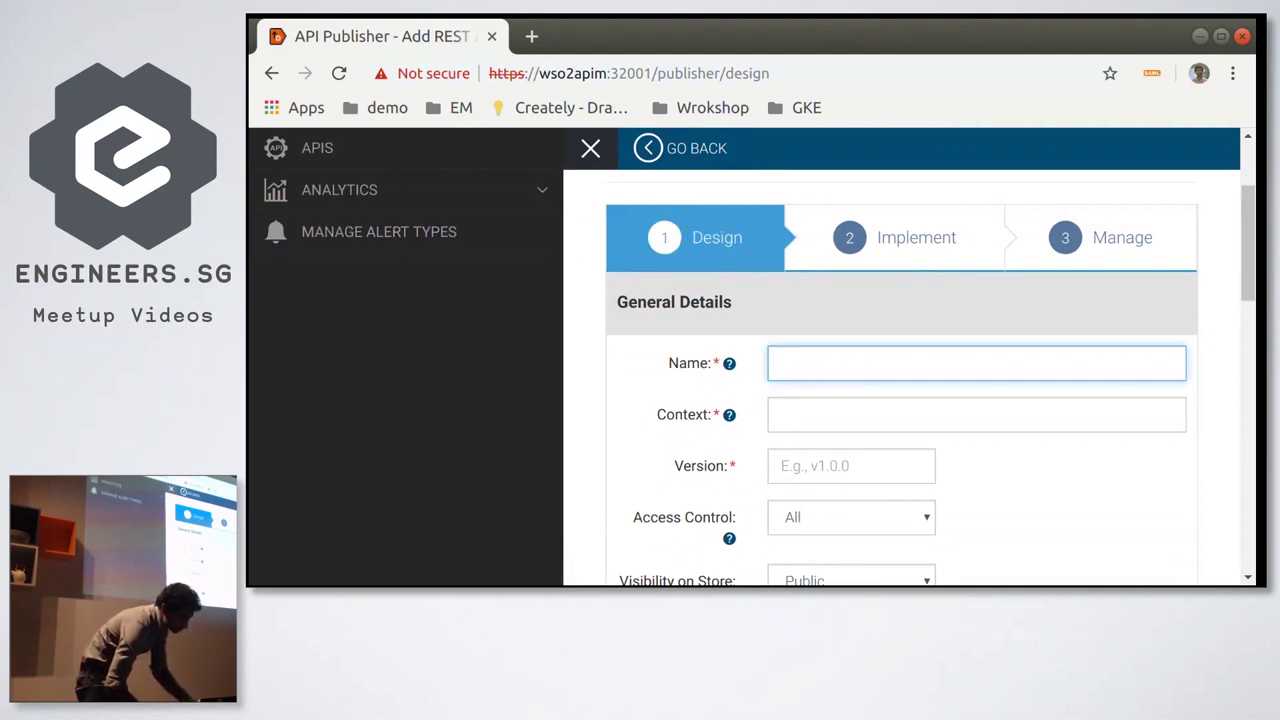
pyautogui.hotkey('alt', 'Tab')
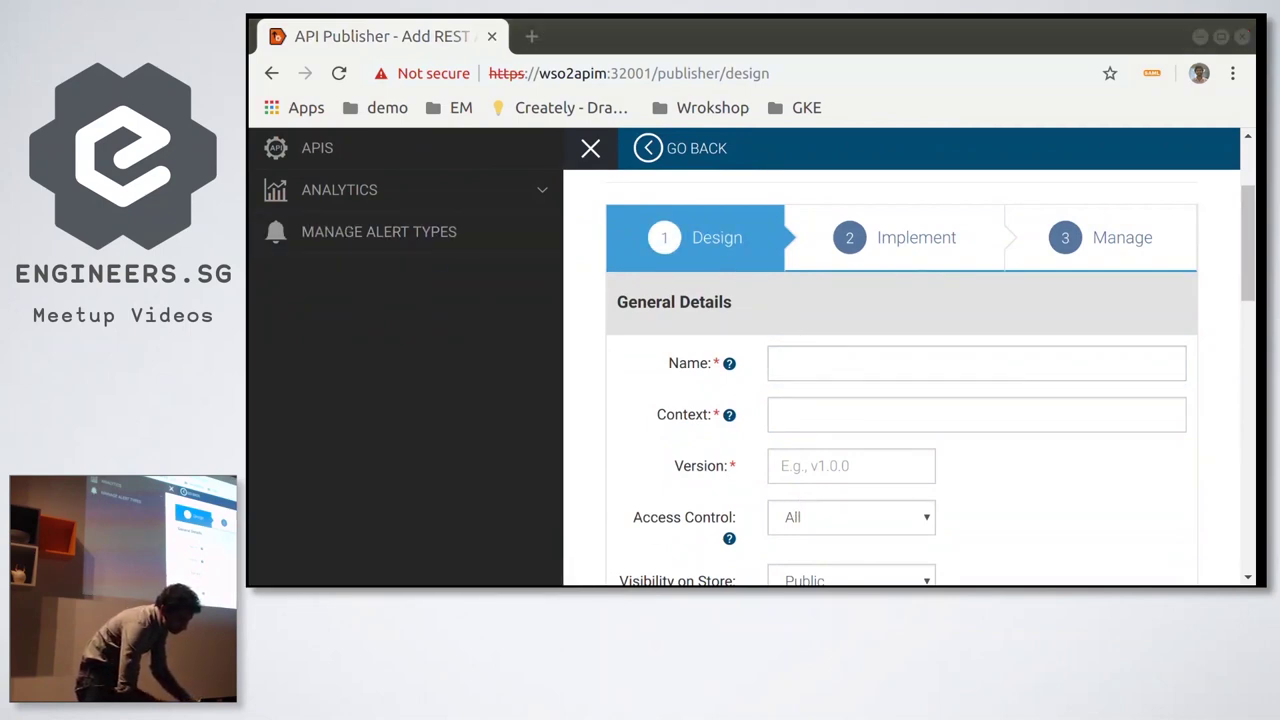
pyautogui.hotkey('alt', 'Tab')
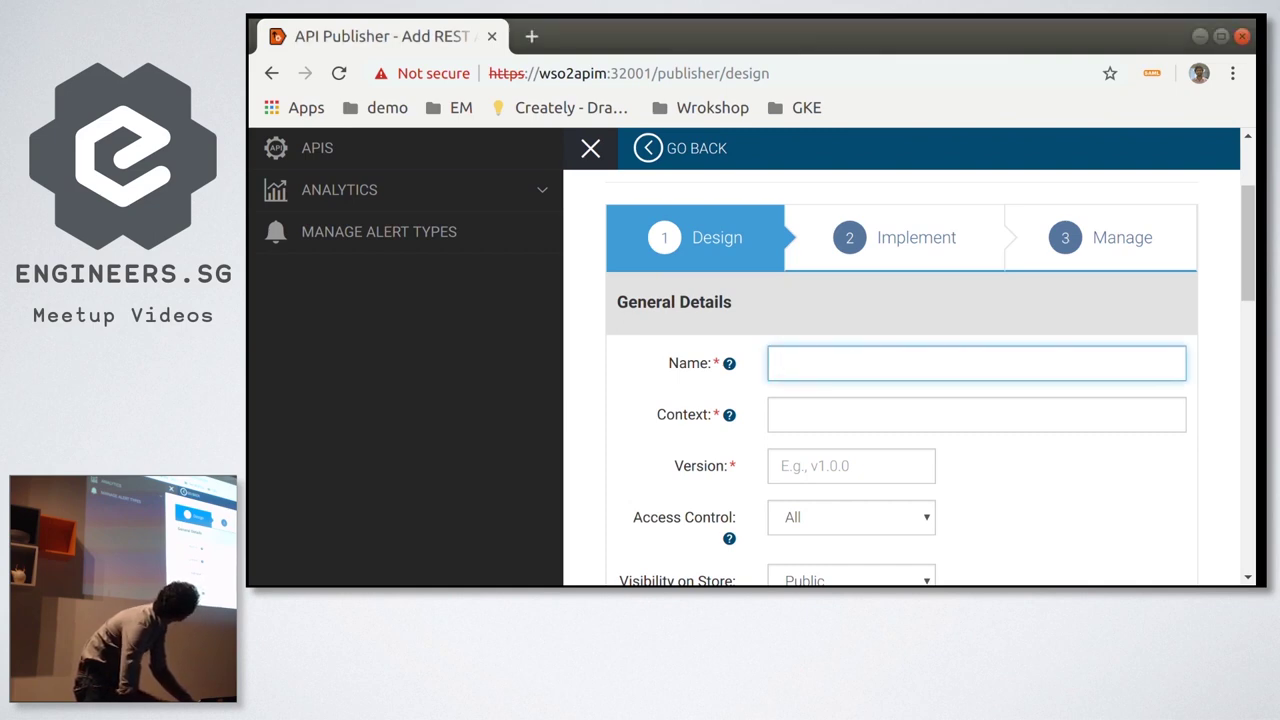
pyautogui.write('HttpbinAPI')
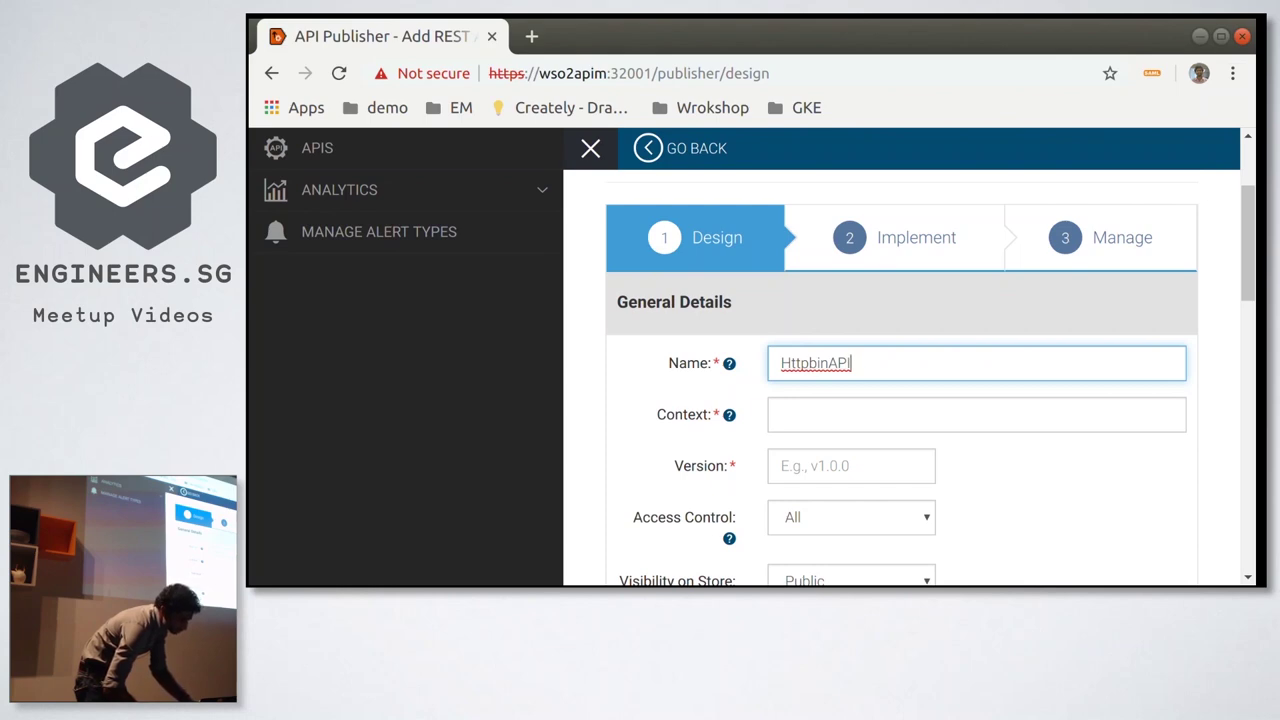
pyautogui.hotkey('alt', 'Tab')
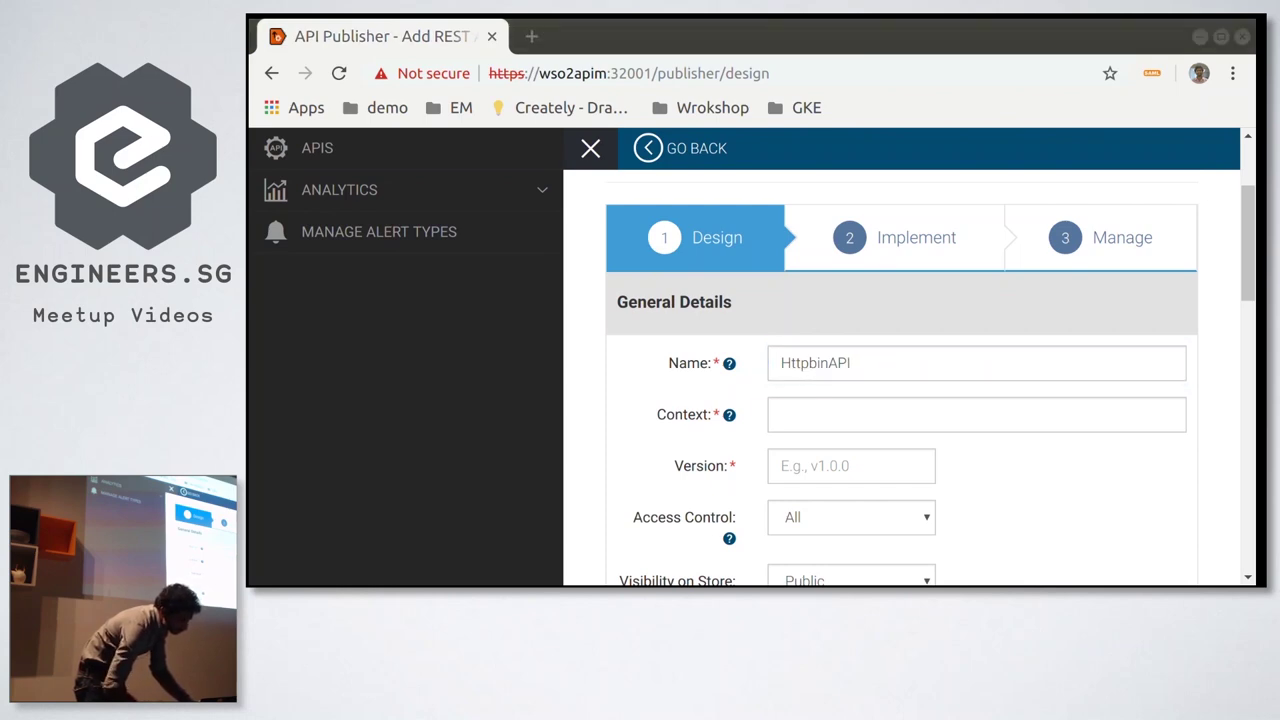
pyautogui.hotkey('alt', 'Tab')
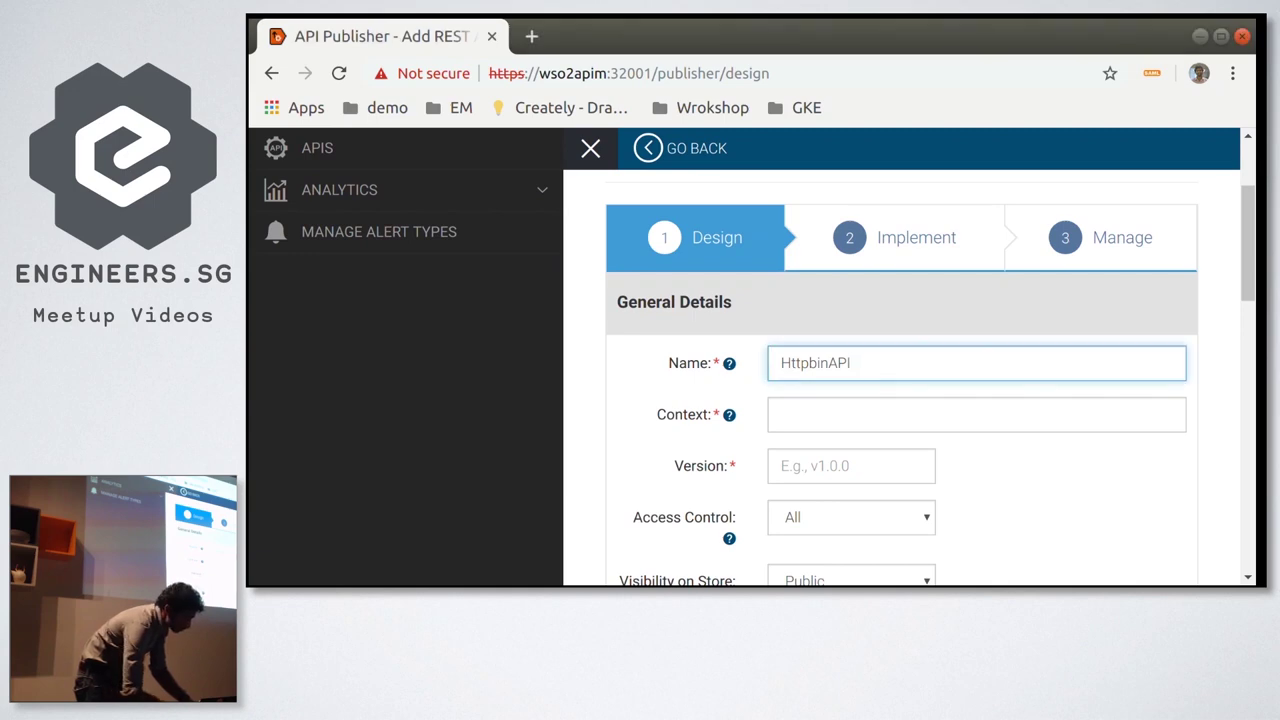
pyautogui.click(976, 414)
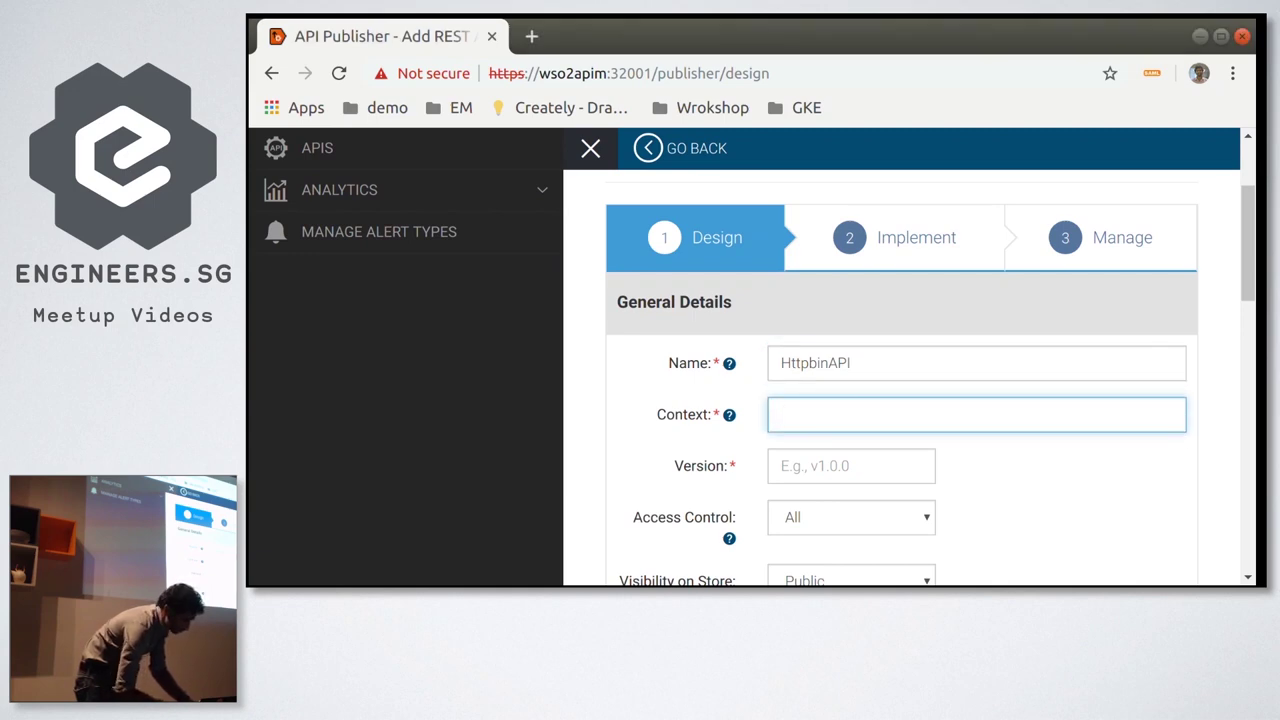
pyautogui.write('httpbin')
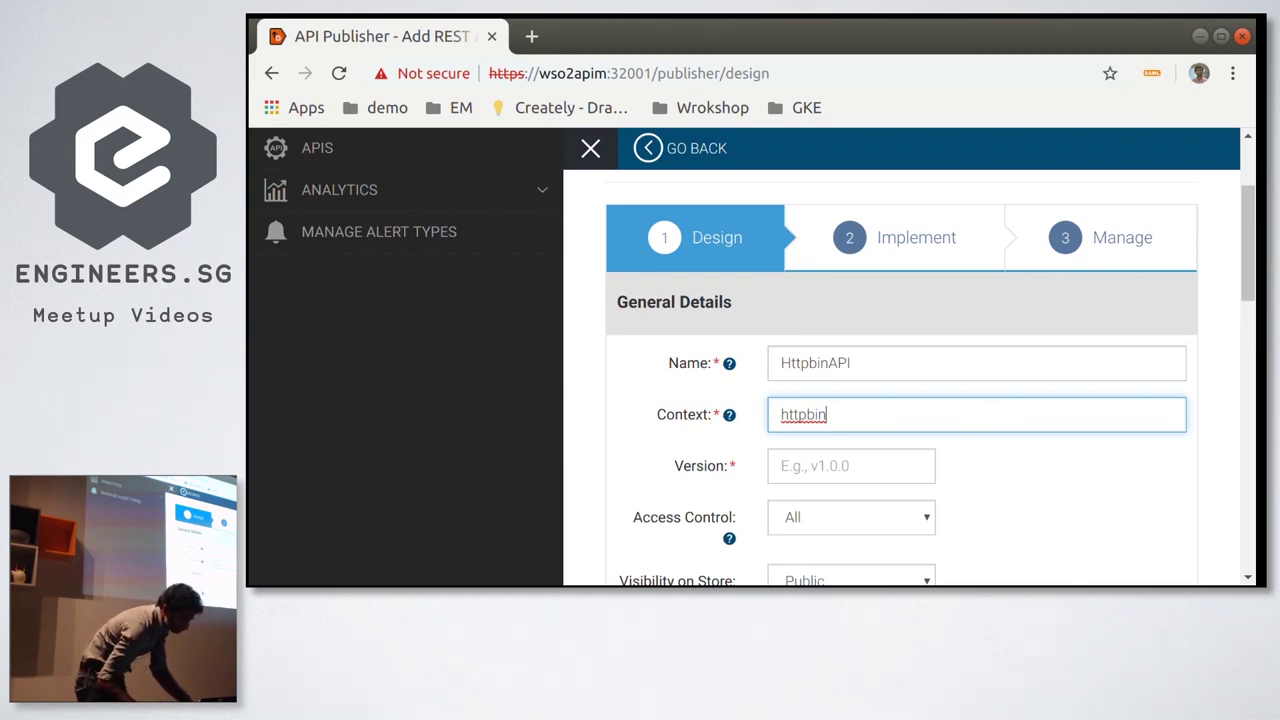
pyautogui.click(781, 414)
pyautogui.write('/')
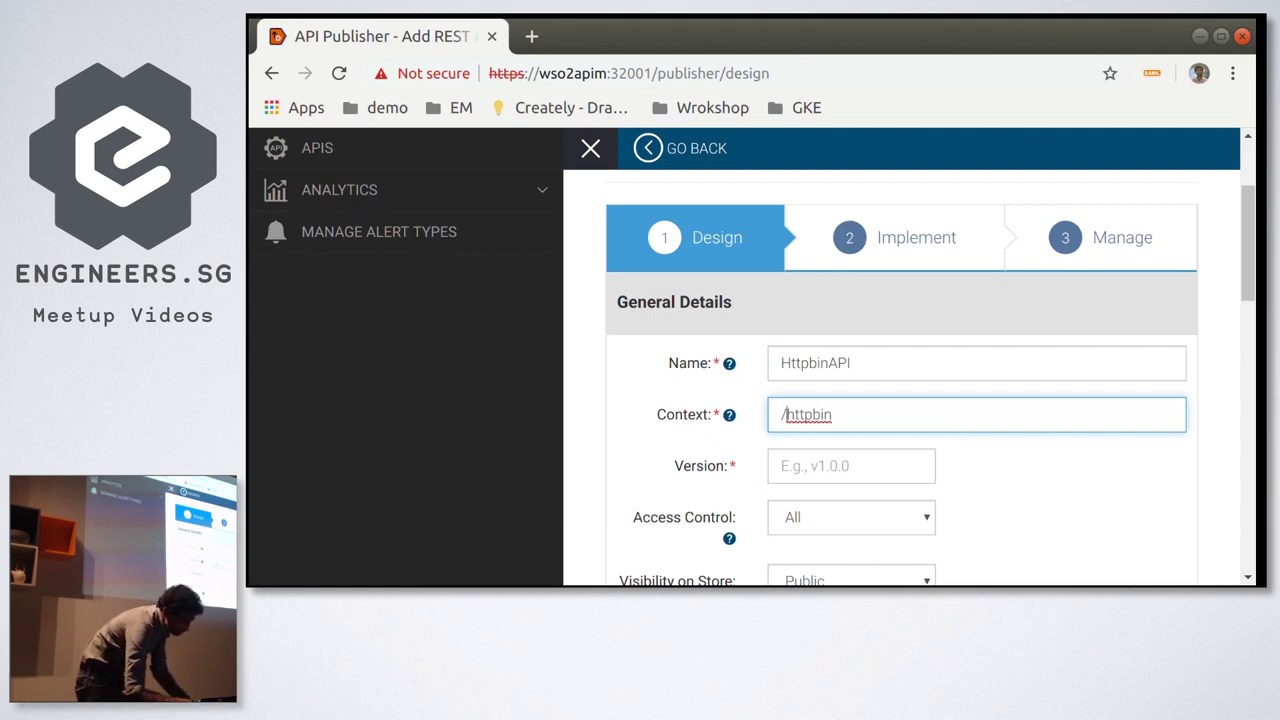
# Set the API version to 1.0.0, correcting the mistyped entry.
pyautogui.click(800, 466)
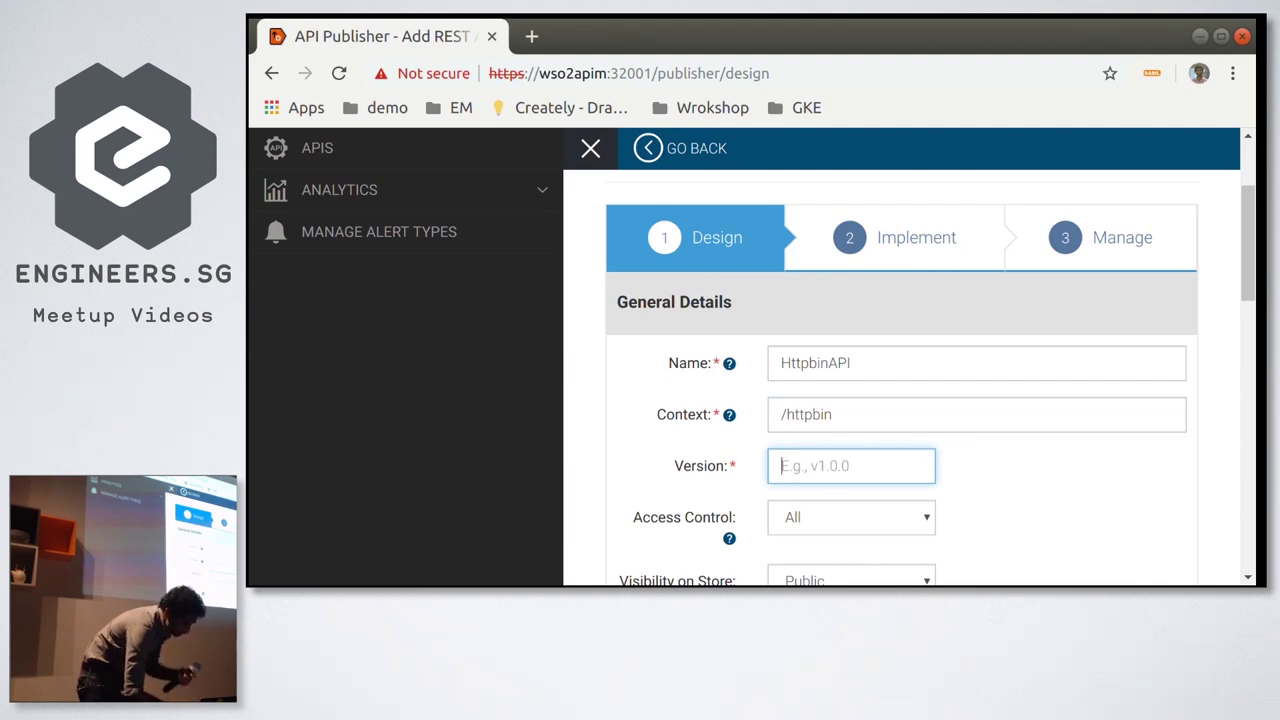
pyautogui.write('1')
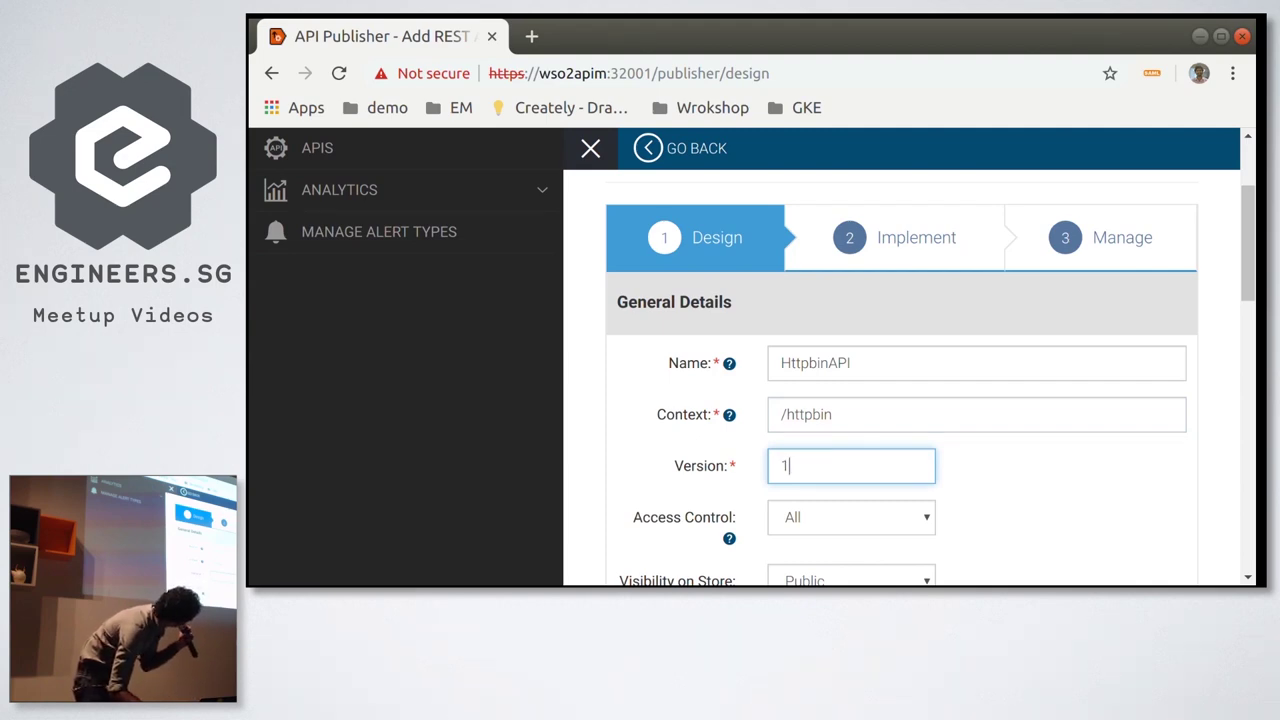
pyautogui.write('00')
pyautogui.press('BackSpace')
pyautogui.press('BackSpace')
pyautogui.press('BackSpace')
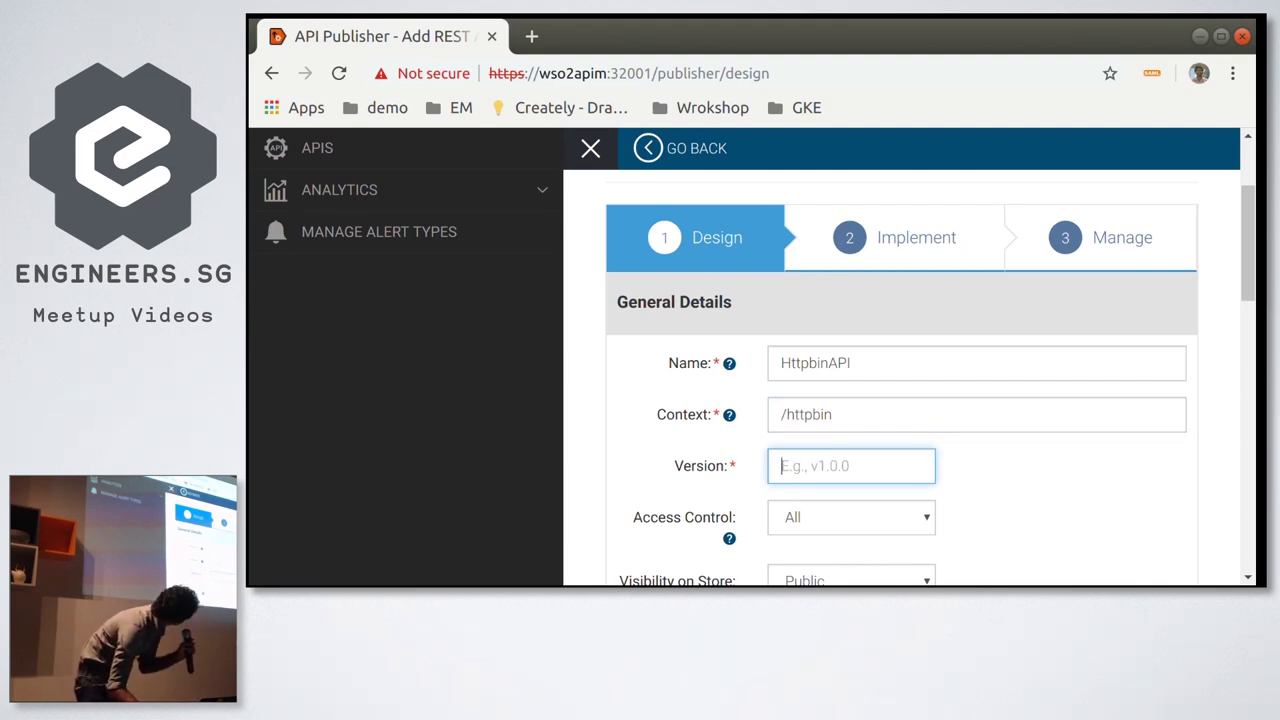
pyautogui.write('1')
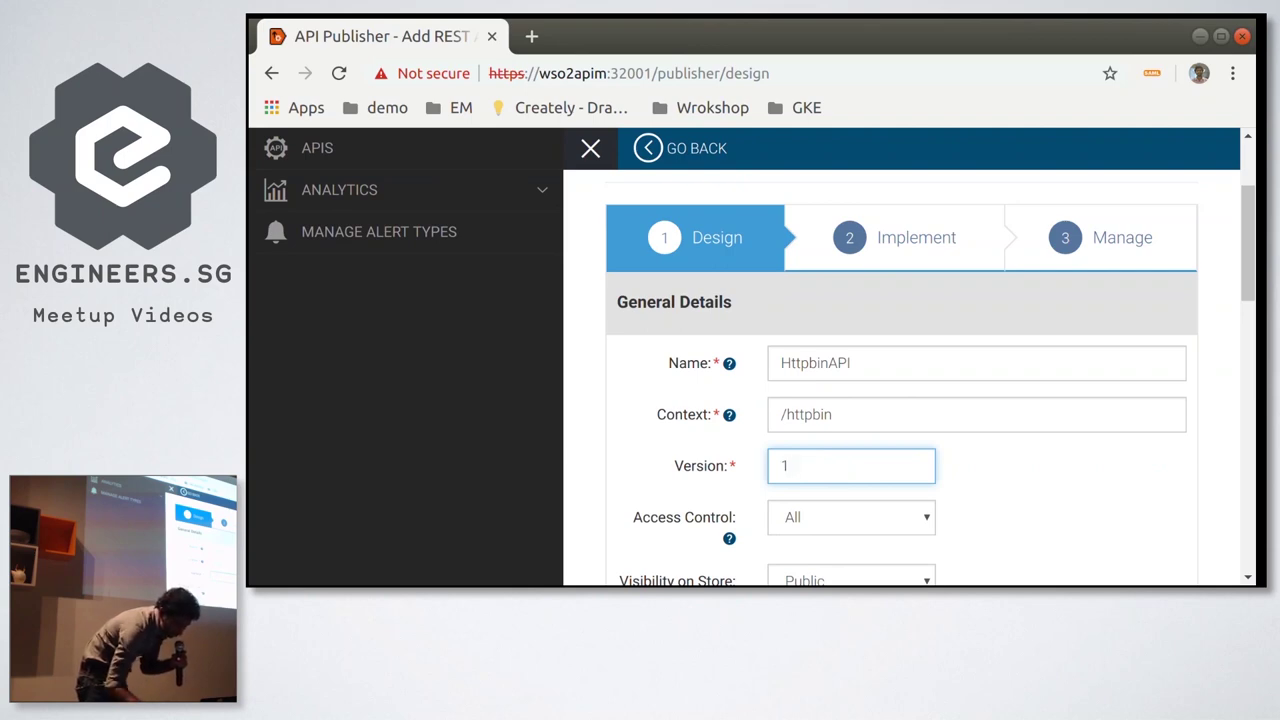
pyautogui.write('.0.')
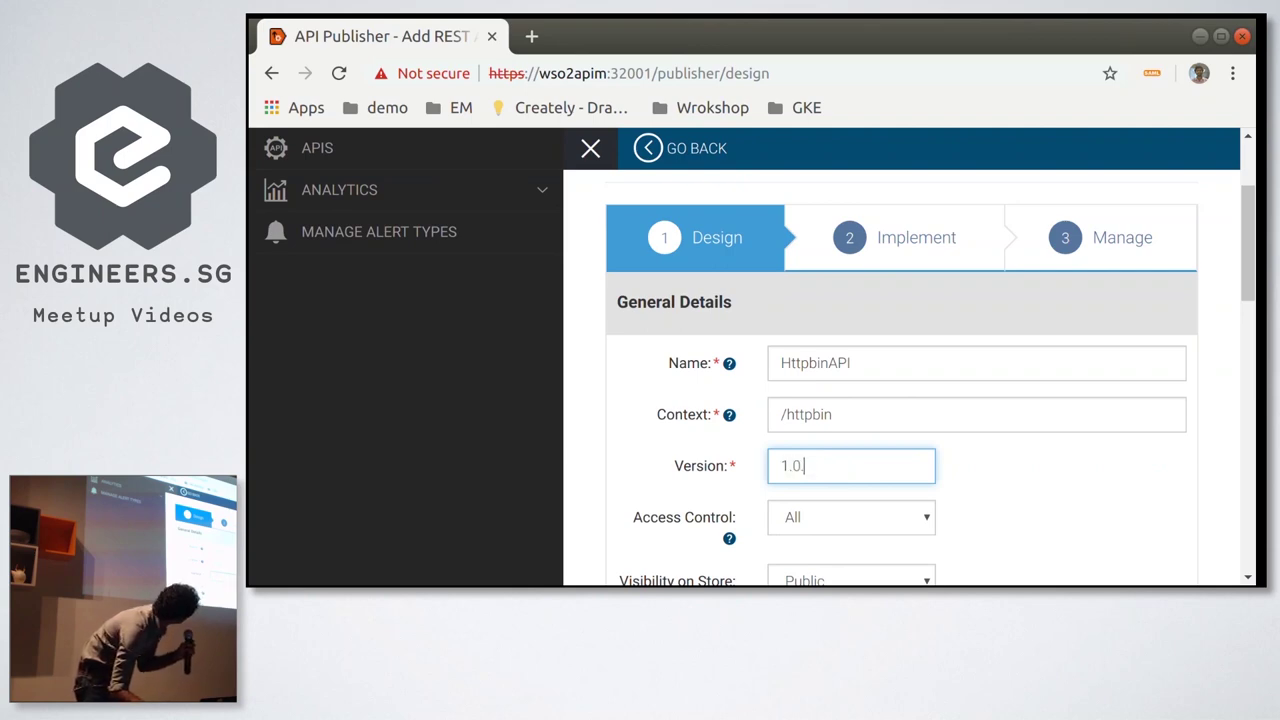
pyautogui.write('0')
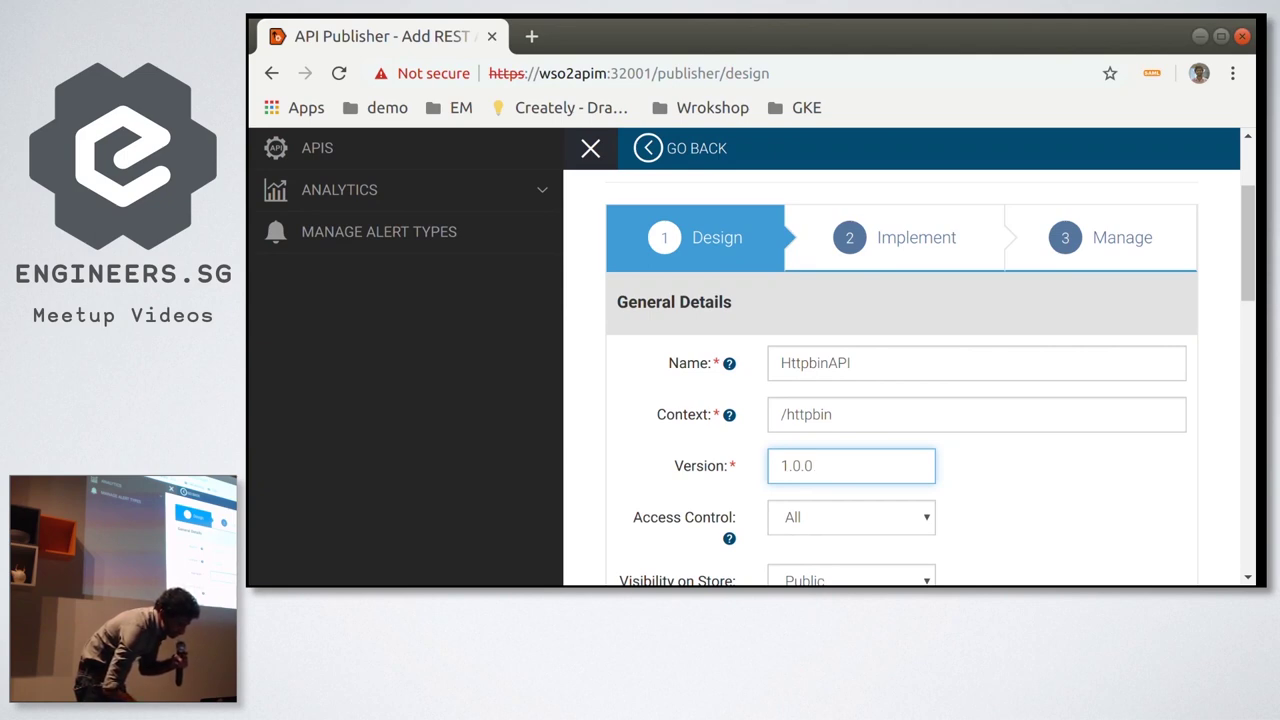
pyautogui.hotkey('alt', 'Tab')
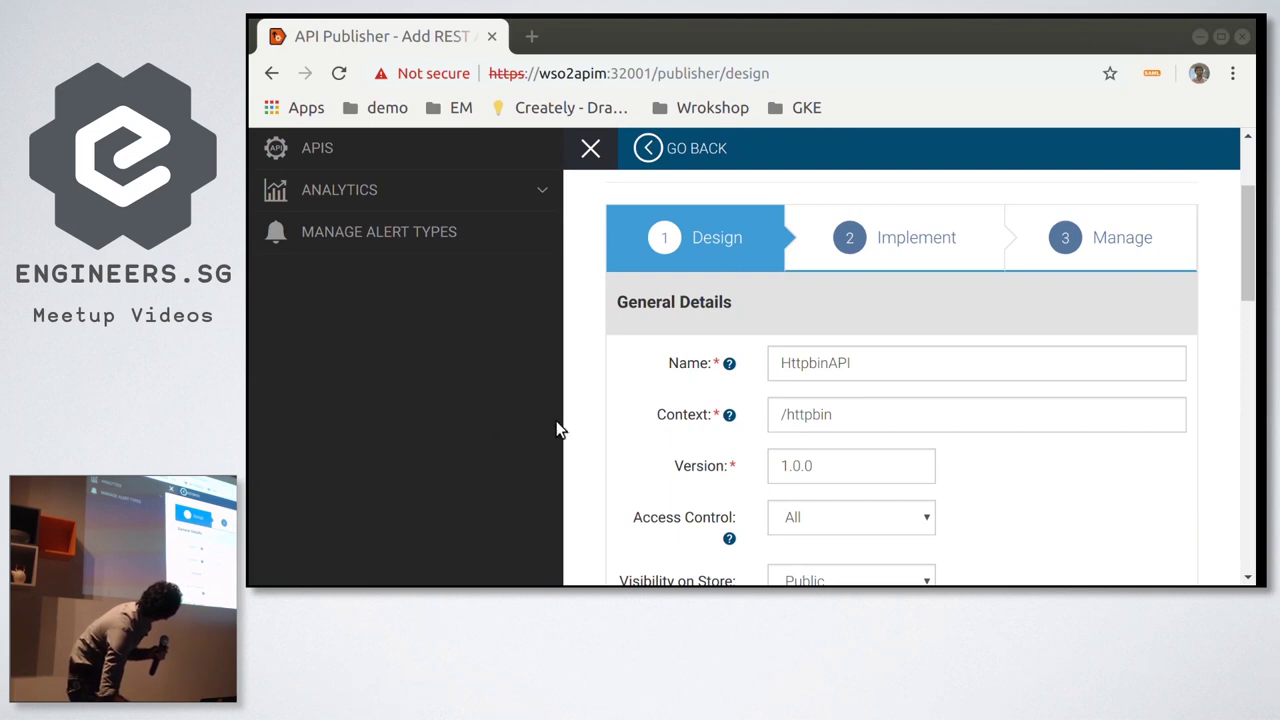
# Add a GET resource with URL pattern ip.
pyautogui.click(604, 407)
pyautogui.scroll(-3, 604, 407)
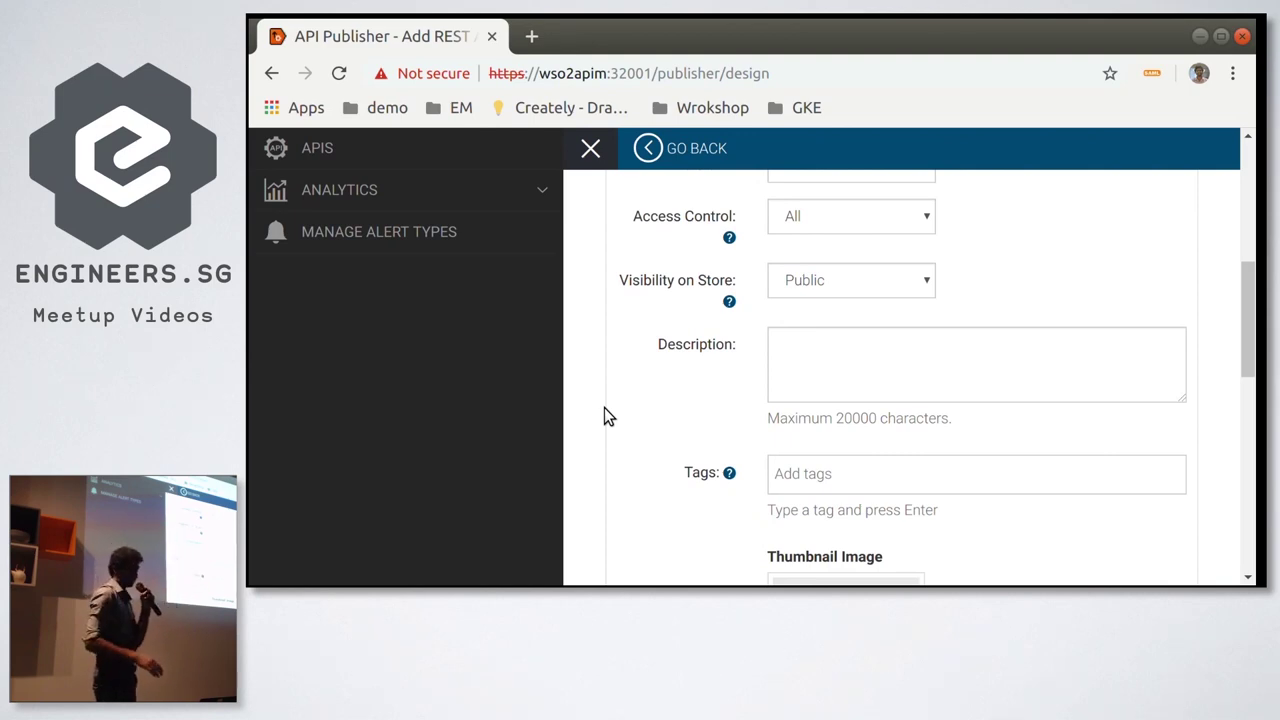
pyautogui.scroll(-5, 669, 420)
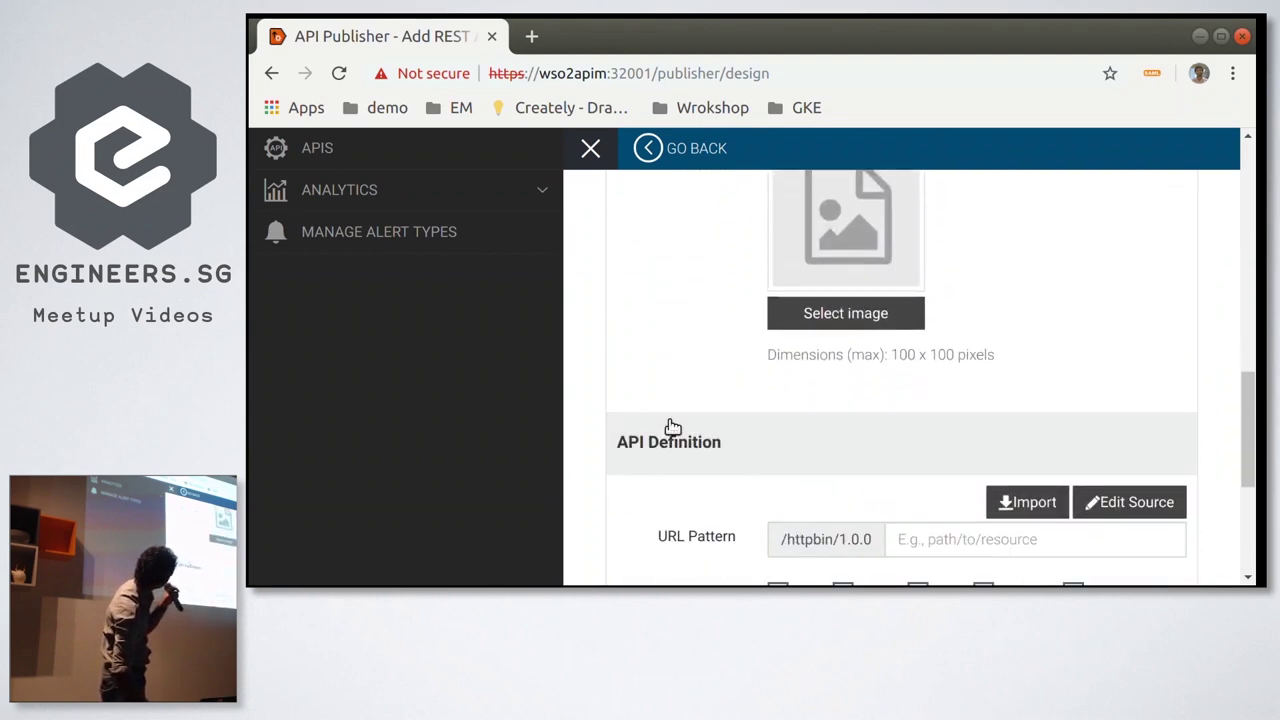
pyautogui.scroll(-2, 672, 428)
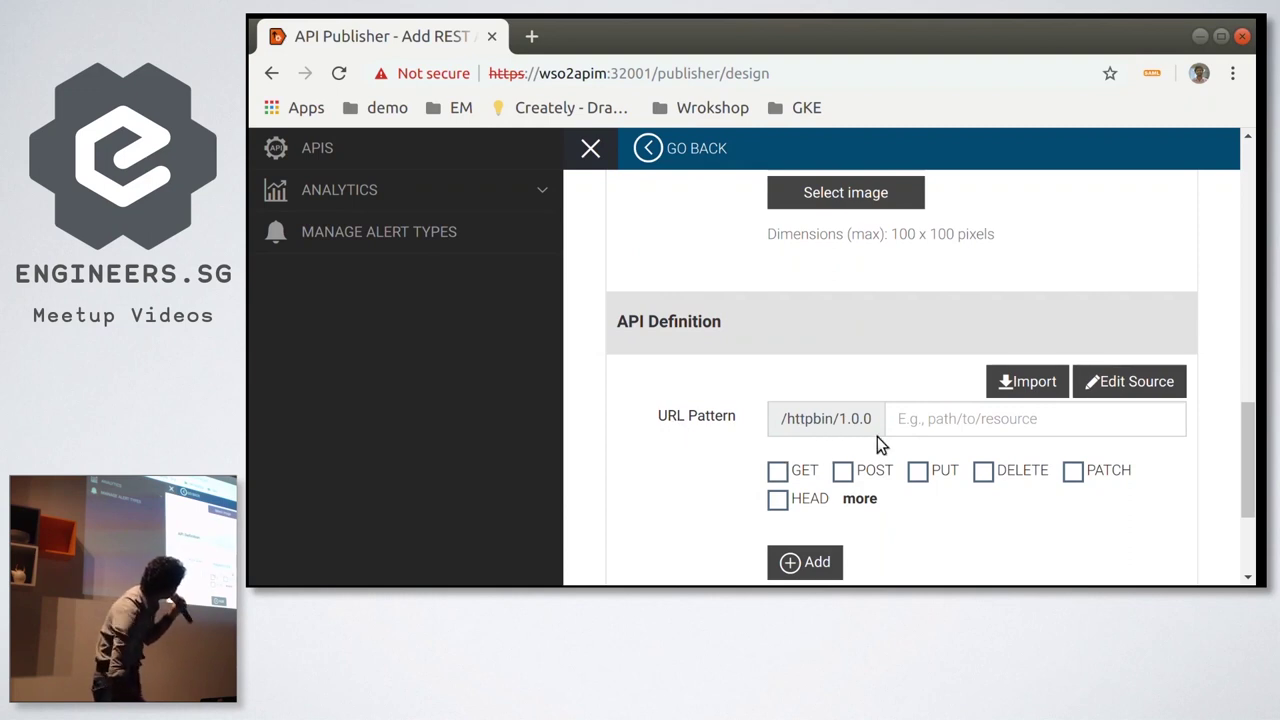
pyautogui.click(905, 422)
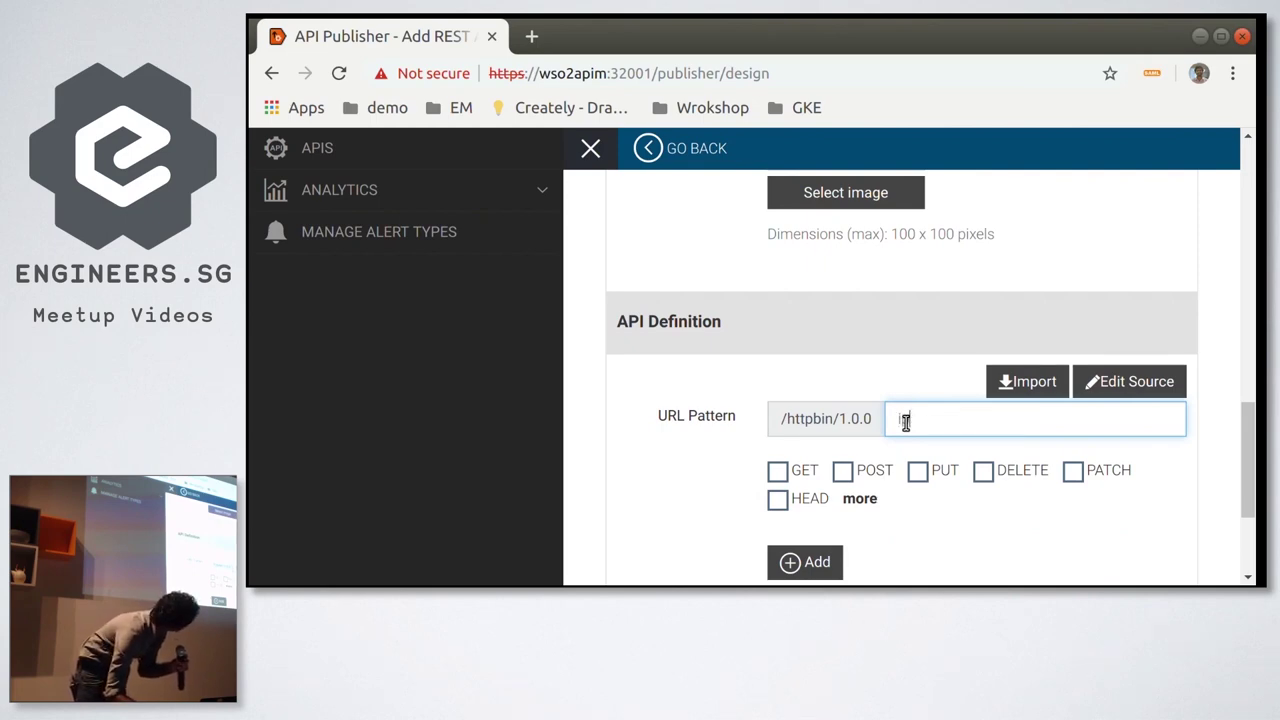
pyautogui.write('ipp')
pyautogui.press('BackSpace')
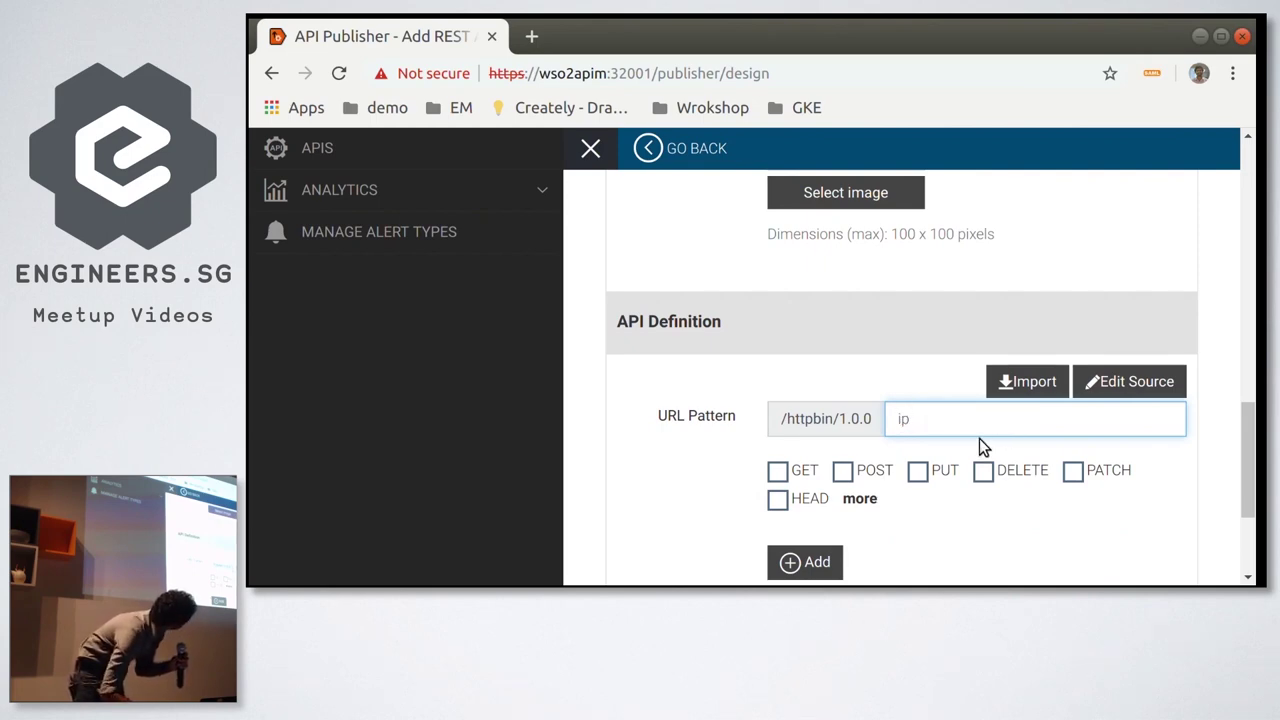
pyautogui.click(779, 471)
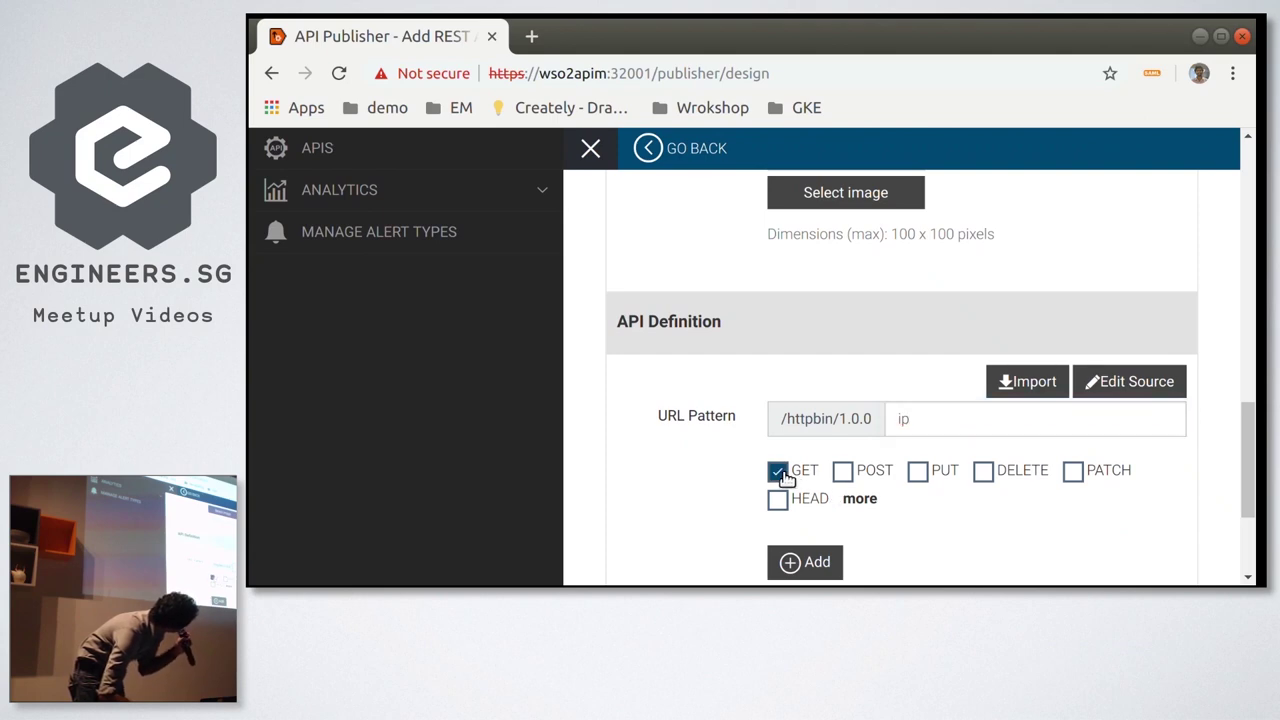
pyautogui.click(822, 565)
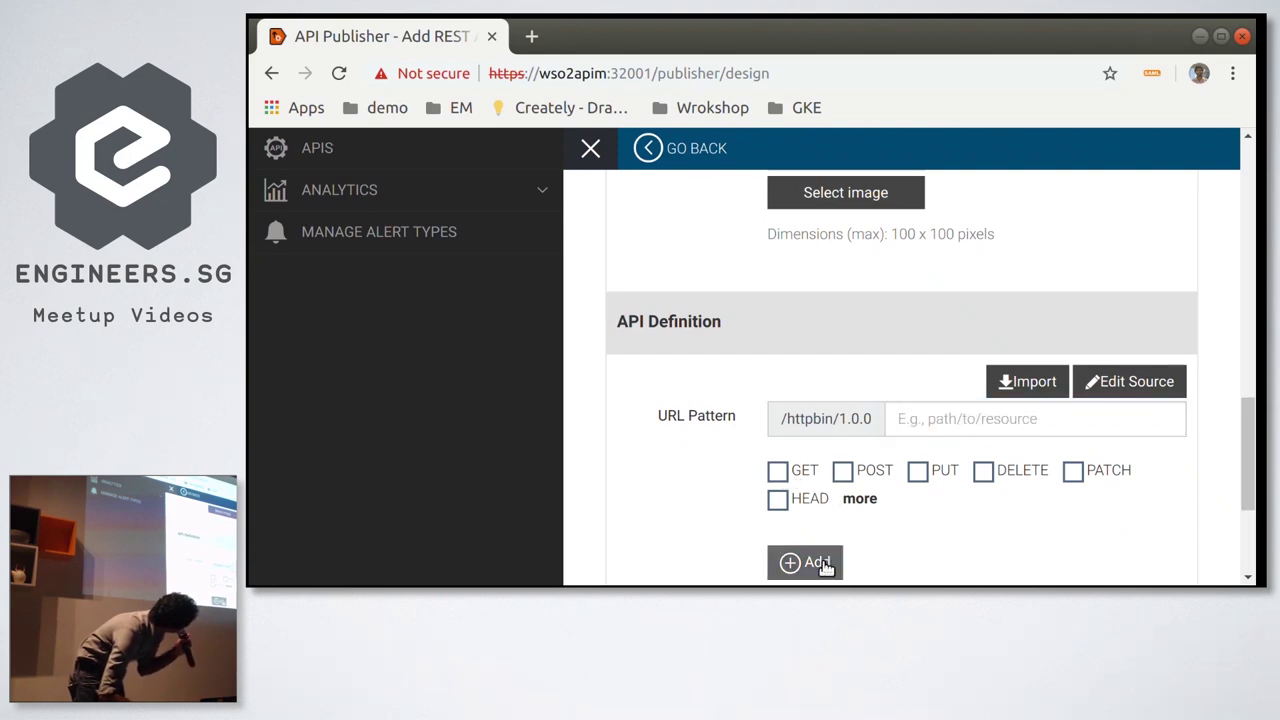
# Add a second GET resource with URL pattern /header.
pyautogui.click(897, 419)
pyautogui.write('/')
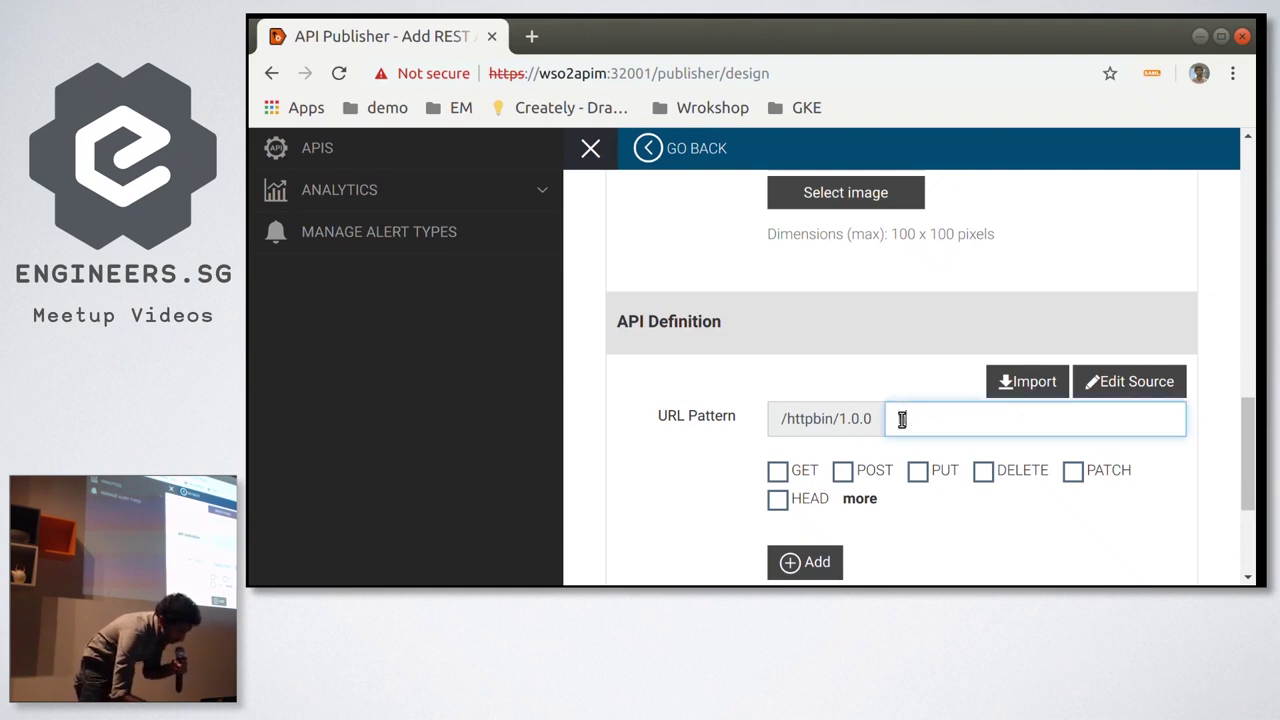
pyautogui.write('header')
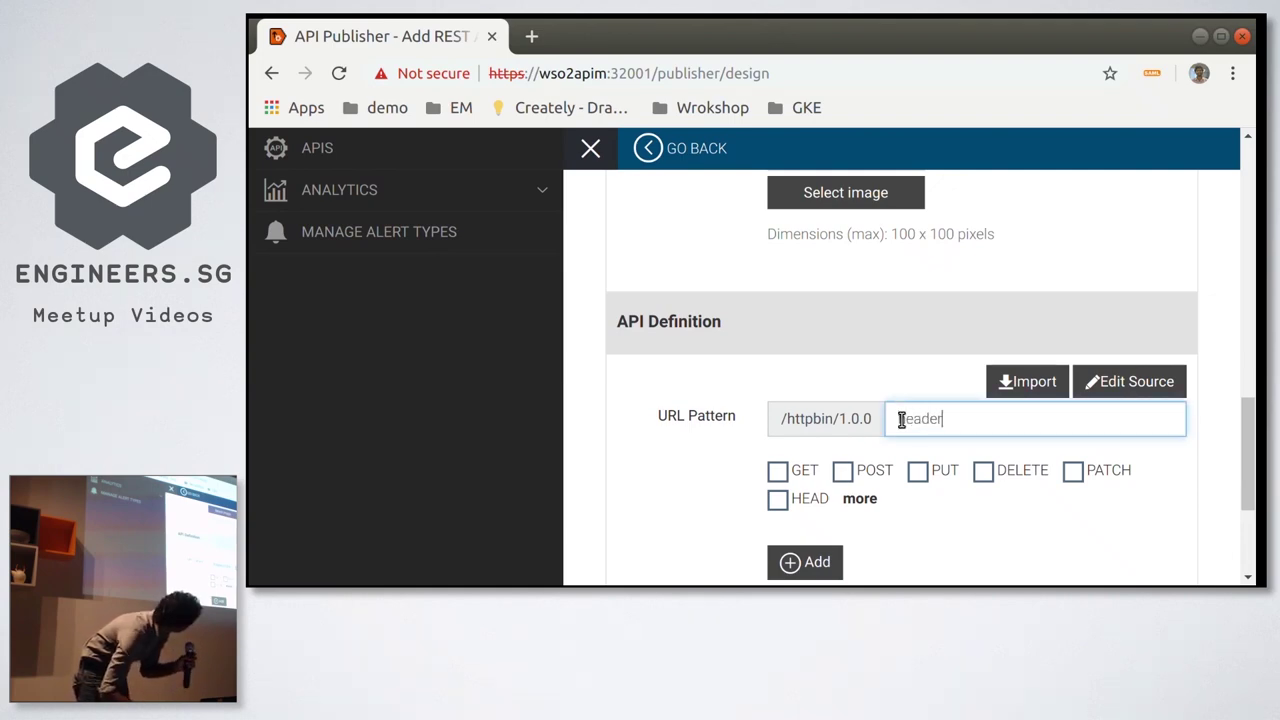
pyautogui.click(777, 471)
pyautogui.click(833, 566)
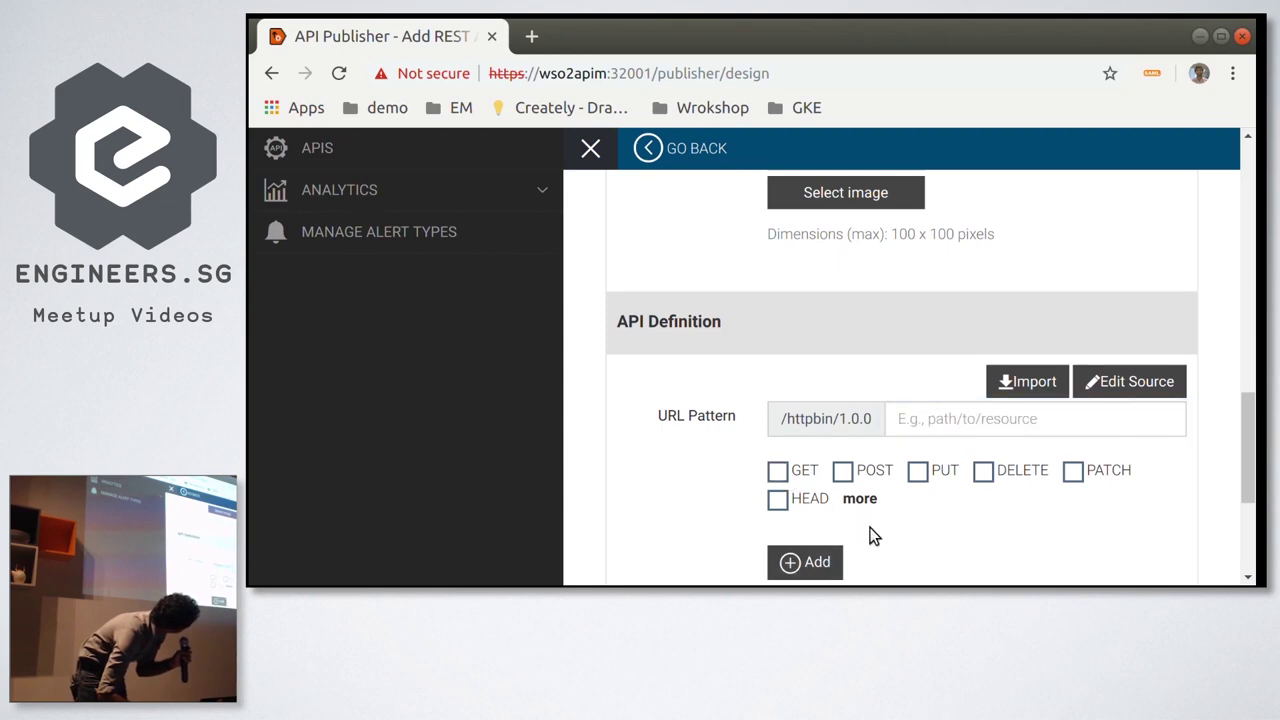
pyautogui.scroll(-3, 870, 534)
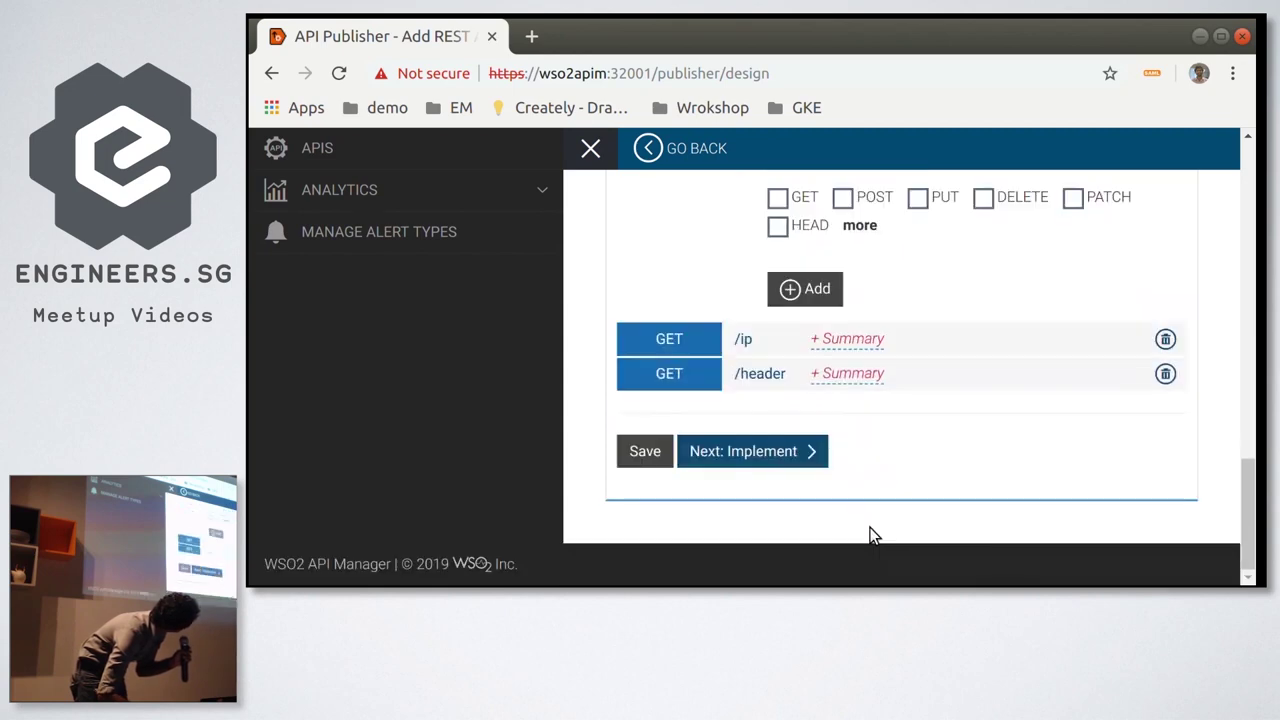
# Save the HttpbinAPI design and proceed to the Implement step.
pyautogui.click(786, 460)
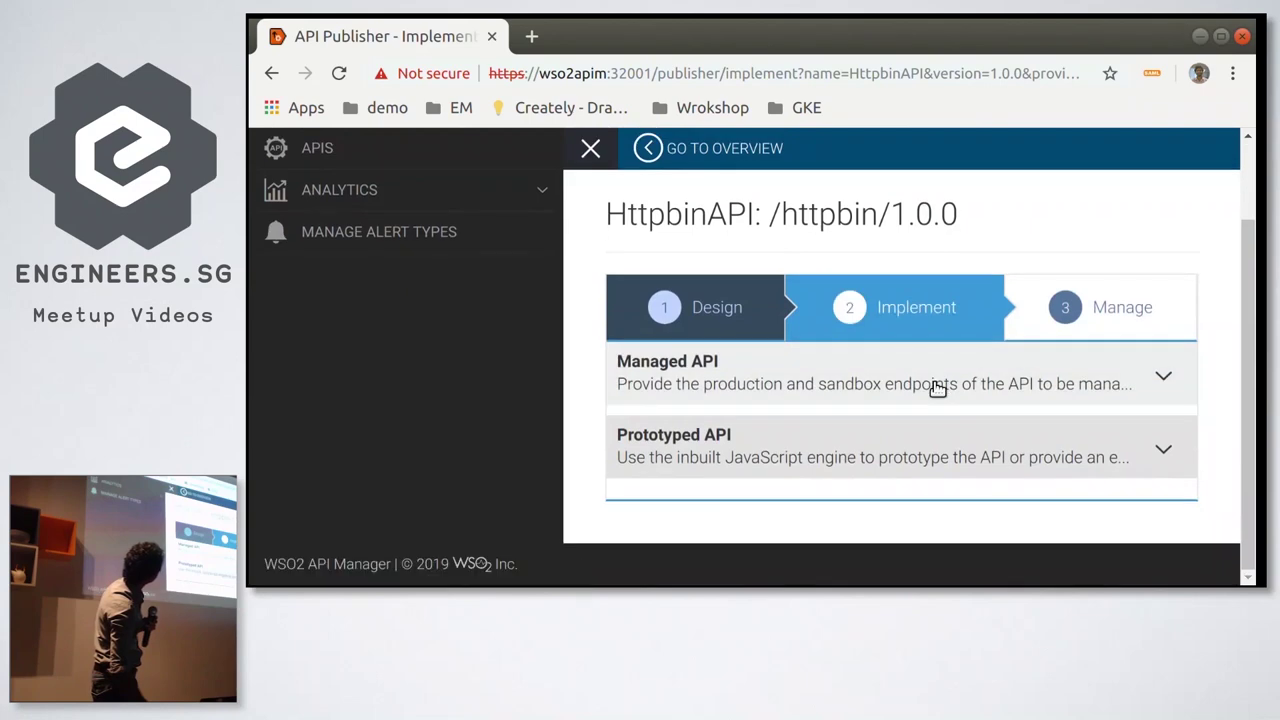
# Choose Managed API and paste the in-cluster httpbin service URL as the production endpoint.
pyautogui.click(835, 394)
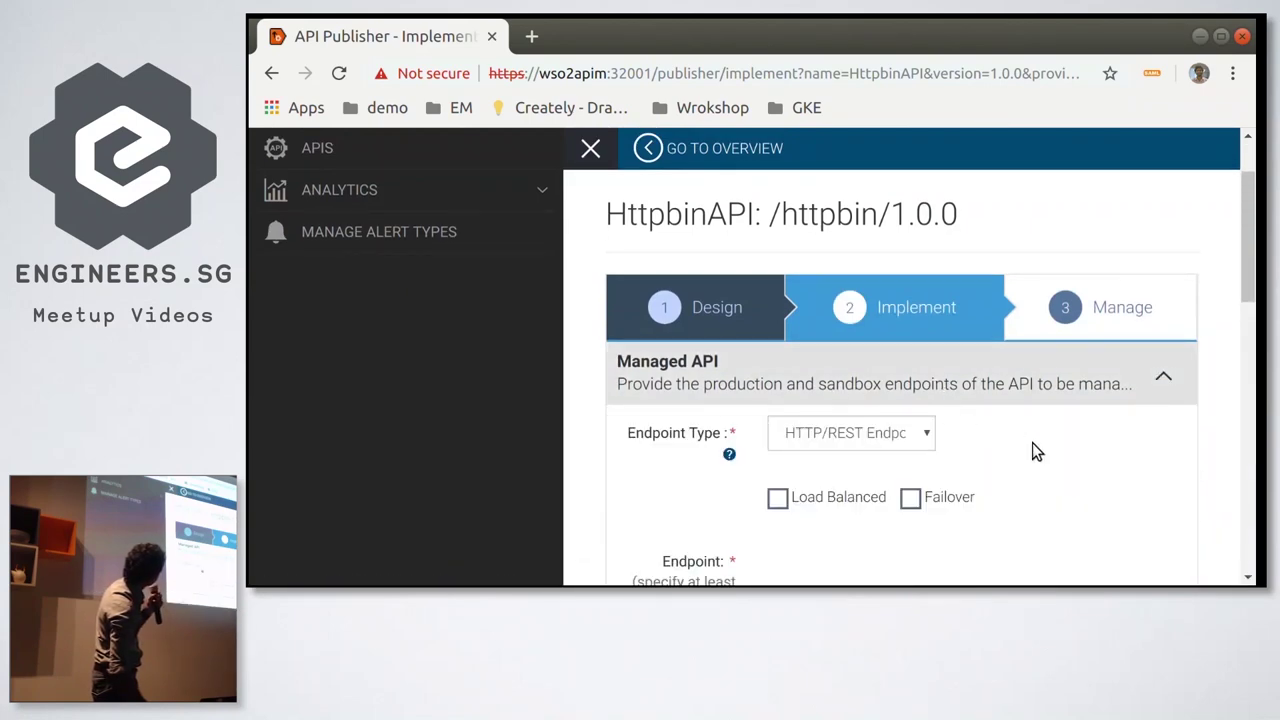
pyautogui.scroll(-4, 1034, 450)
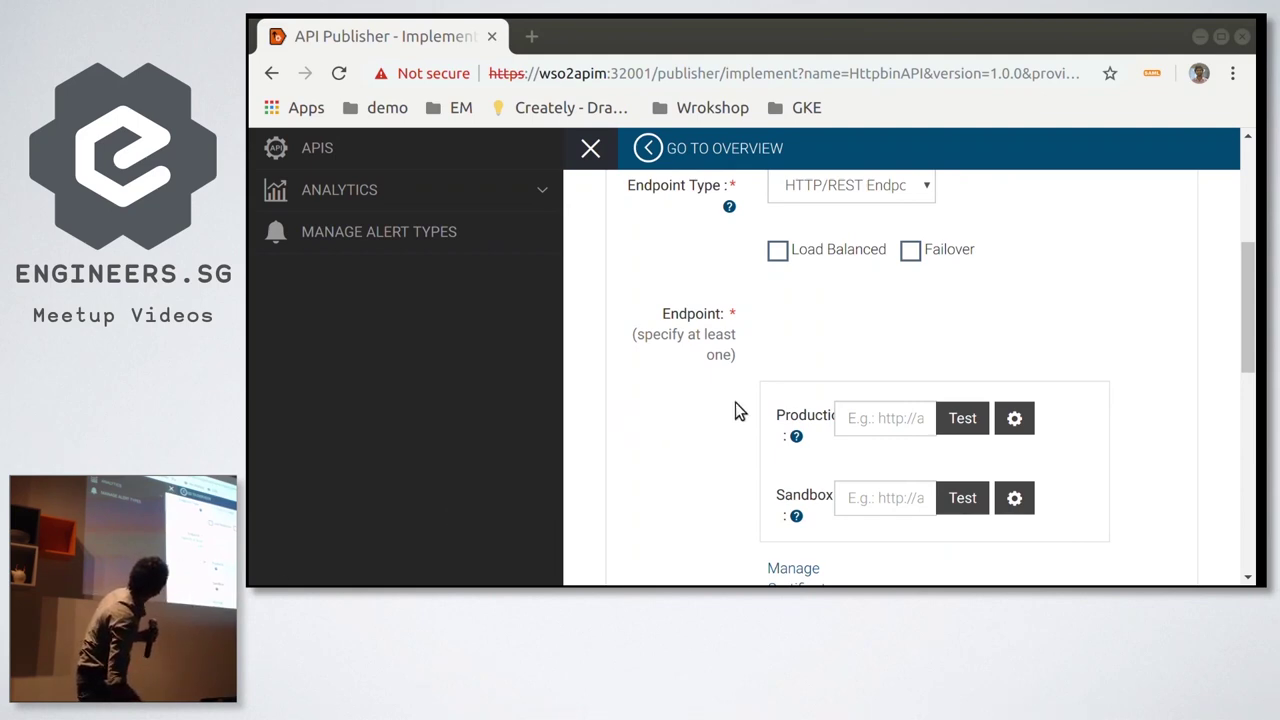
pyautogui.click(860, 410)
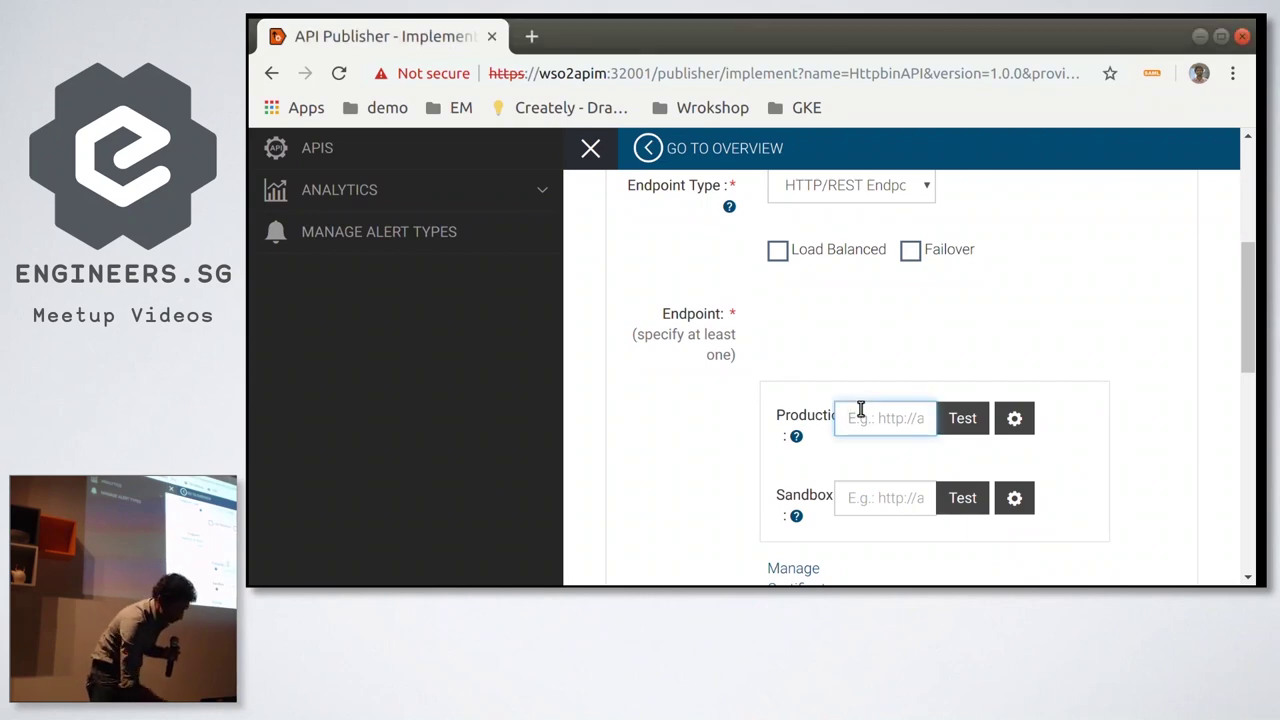
pyautogui.hotkey('ctrl', 'v')
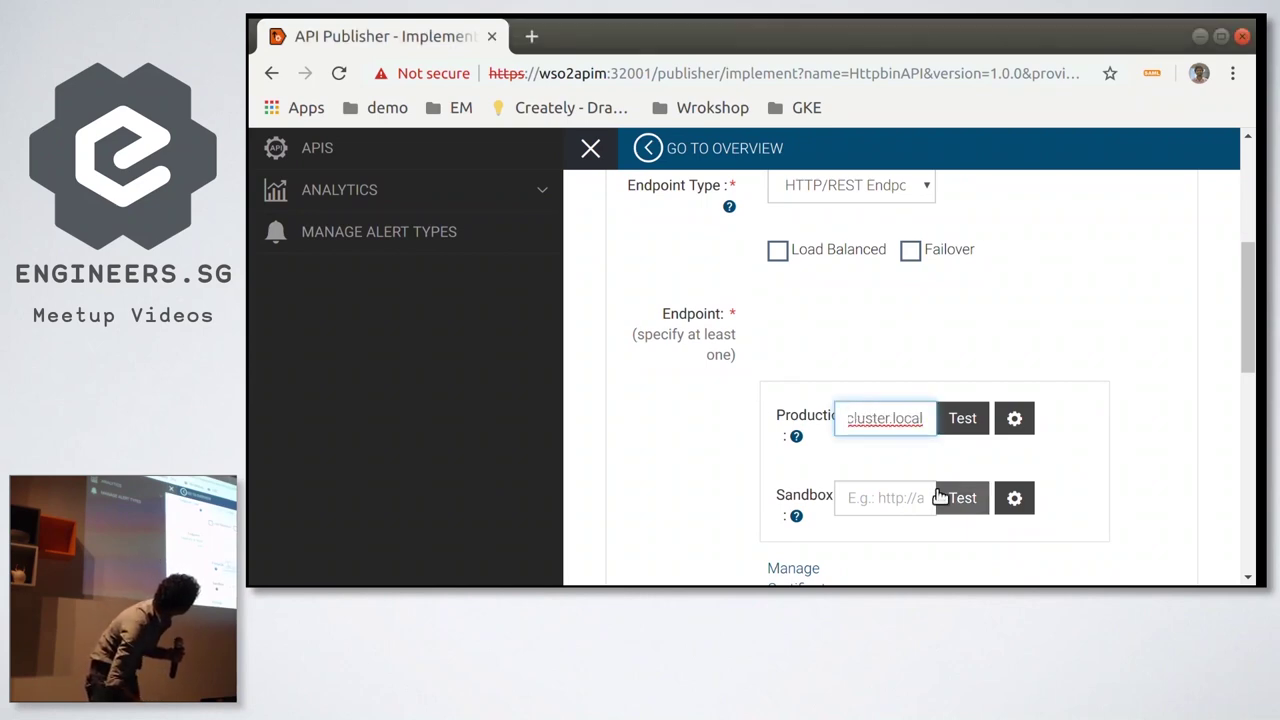
pyautogui.scroll(-4, 940, 497)
pyautogui.scroll(-5, 940, 497)
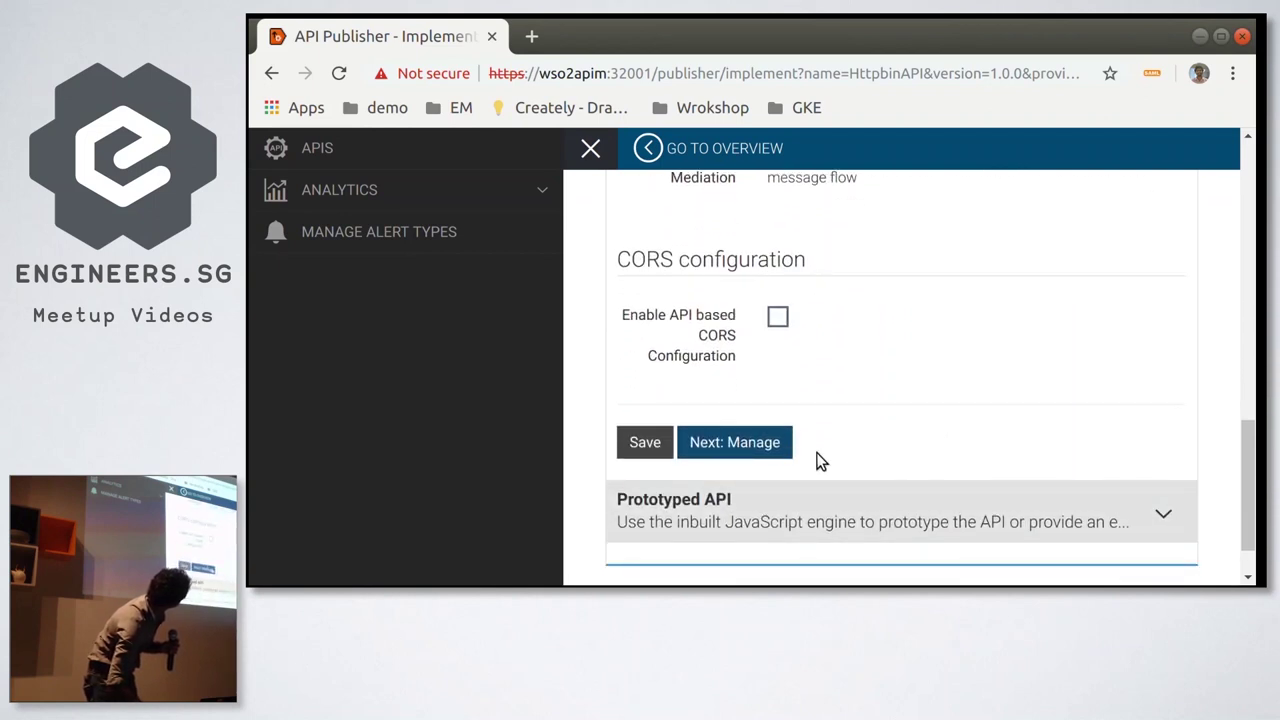
# Save the endpoint, enable the Unlimited subscription tier, and scroll down to Resources.
pyautogui.click(740, 444)
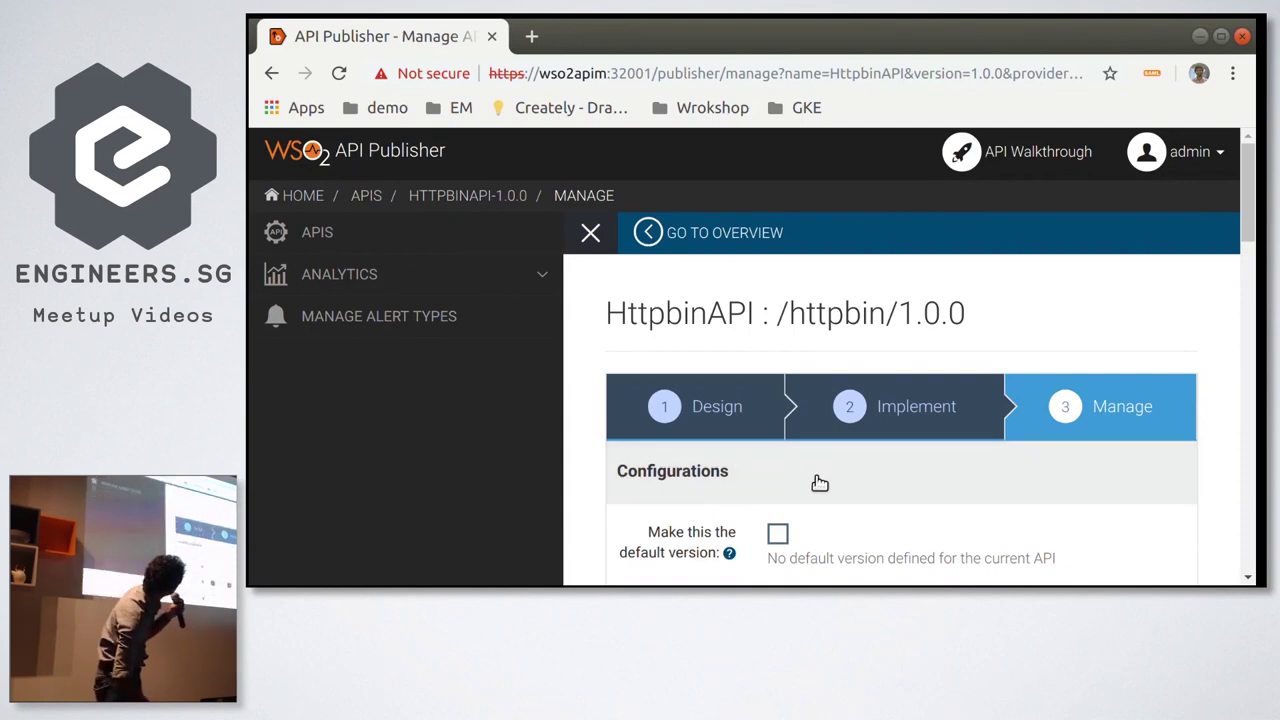
pyautogui.scroll(-3, 820, 481)
pyautogui.scroll(-5, 818, 478)
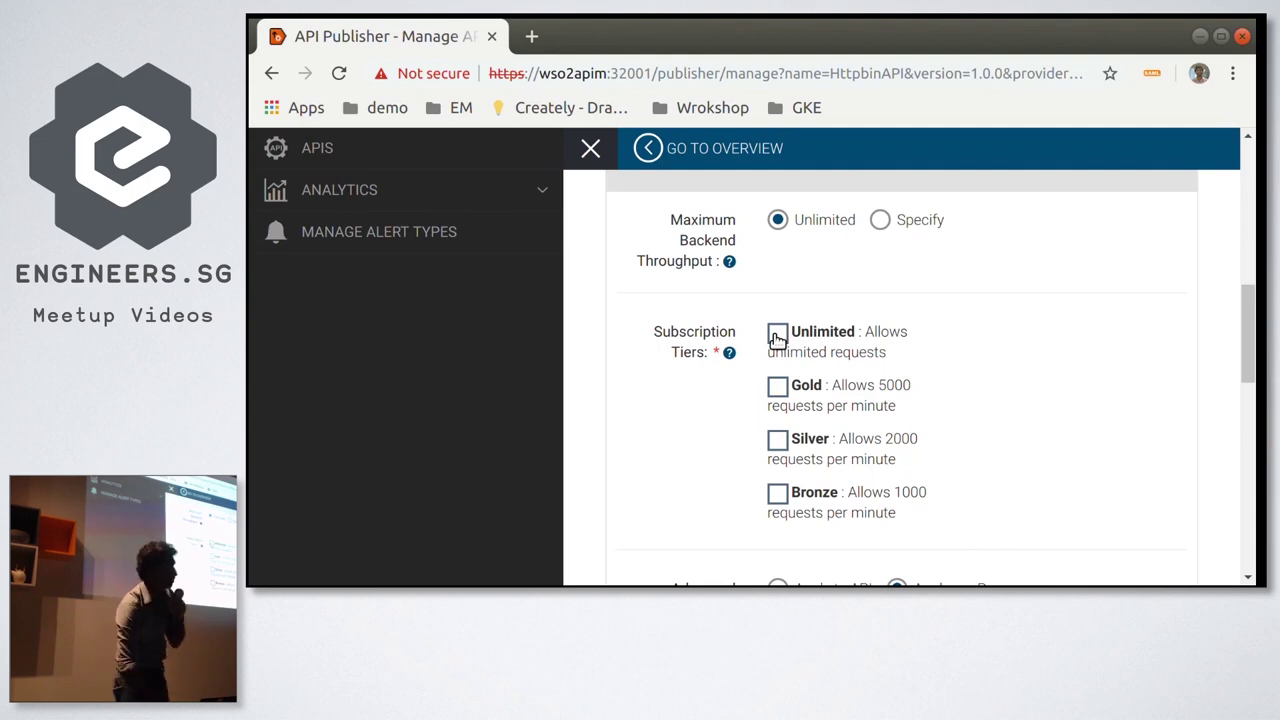
pyautogui.click(777, 333)
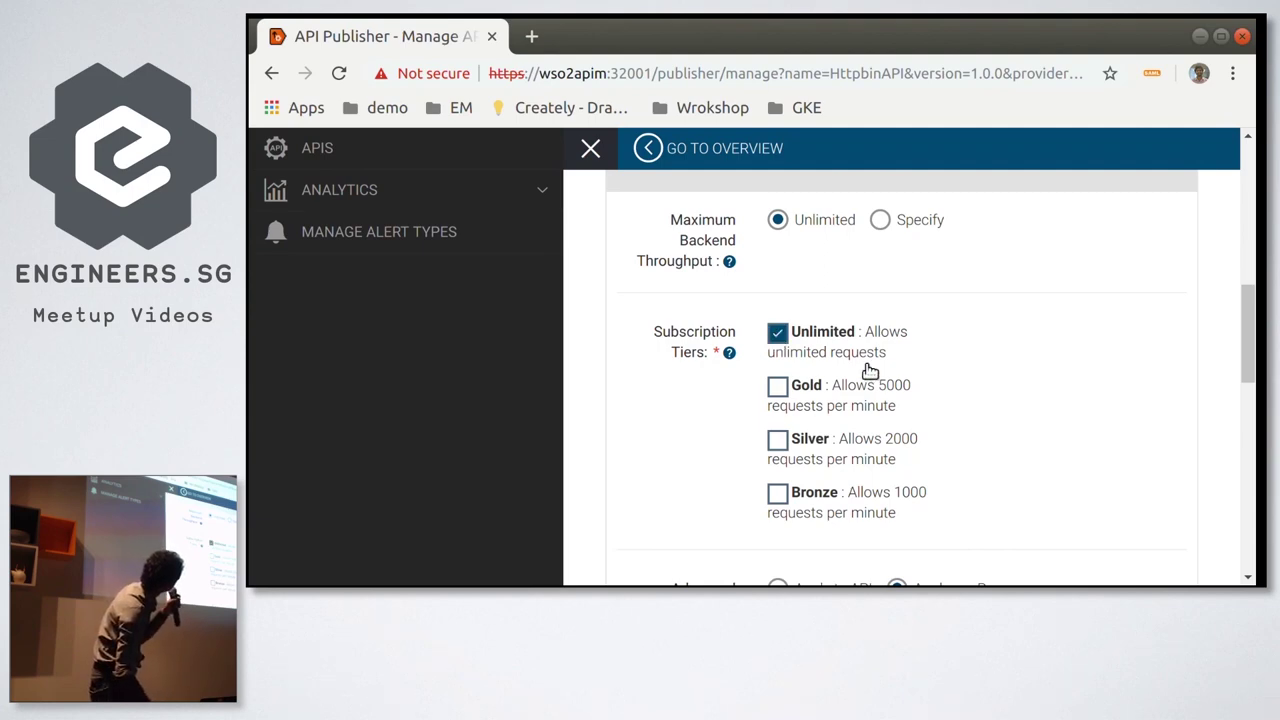
pyautogui.scroll(-2, 866, 370)
pyautogui.scroll(-5, 870, 372)
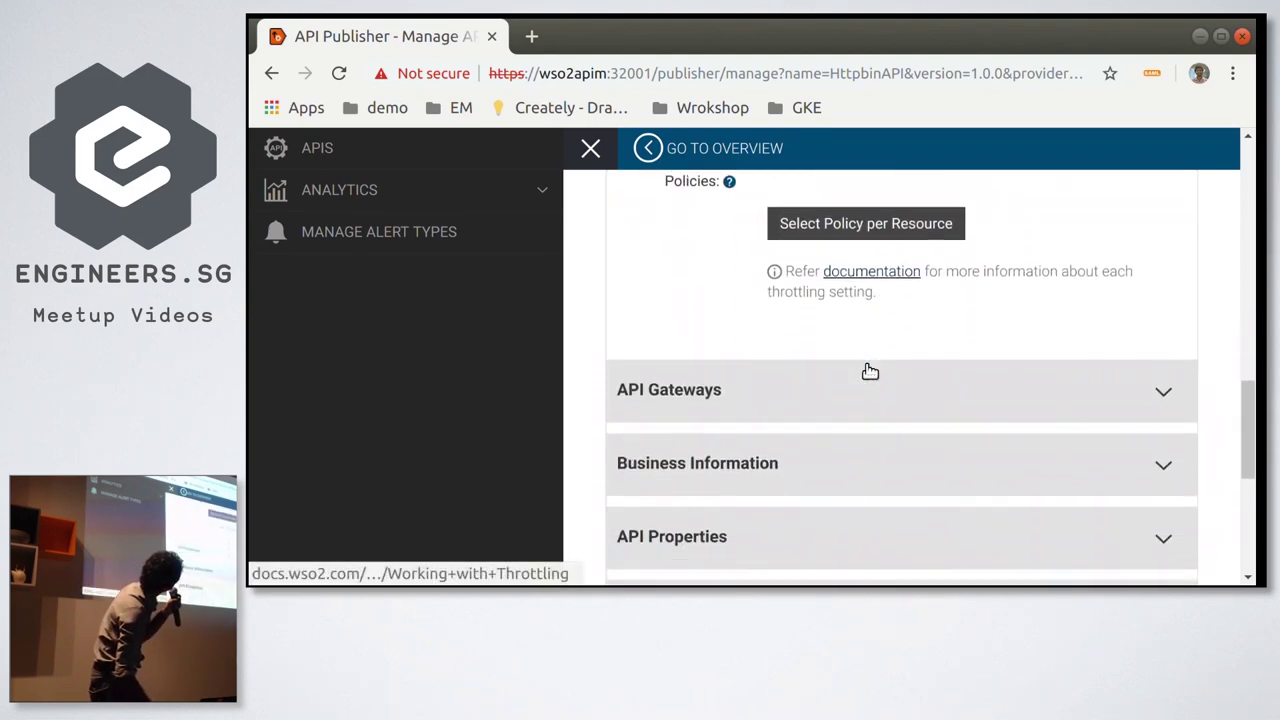
pyautogui.scroll(-1, 870, 372)
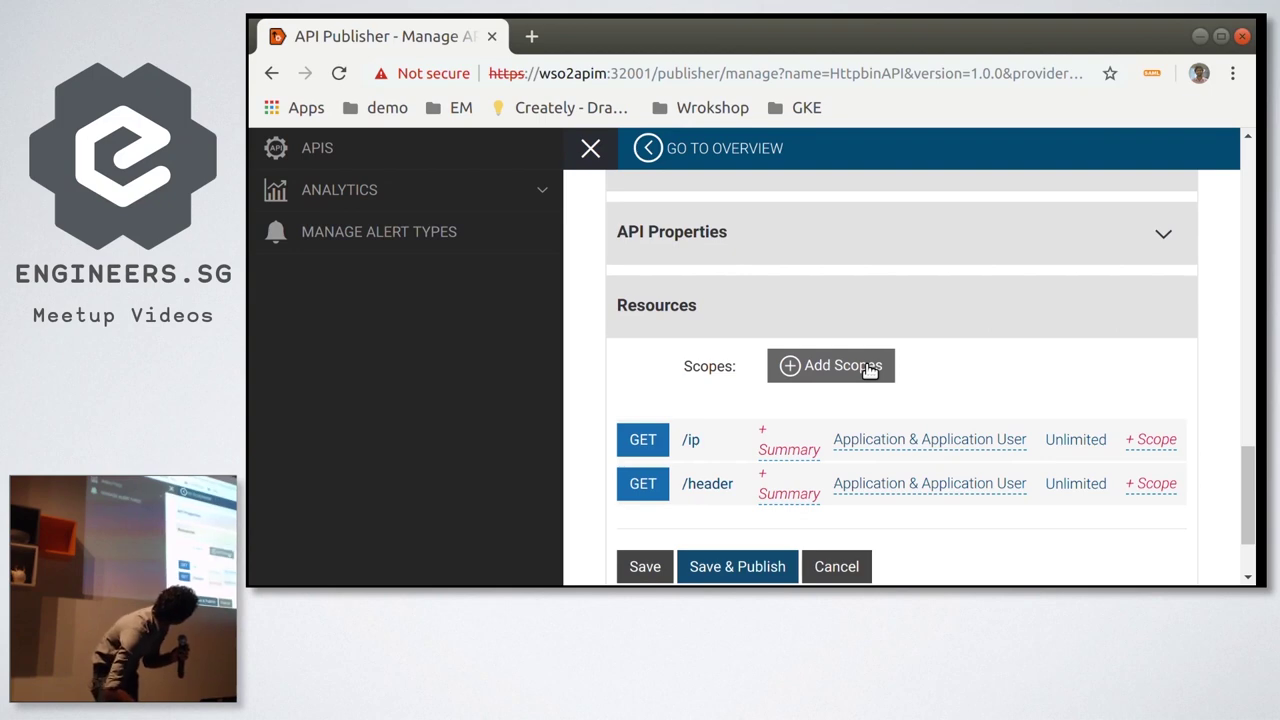
# Add a scope with key and name scope_ip, limited to the admin role.
pyautogui.click(870, 367)
pyautogui.click(733, 343)
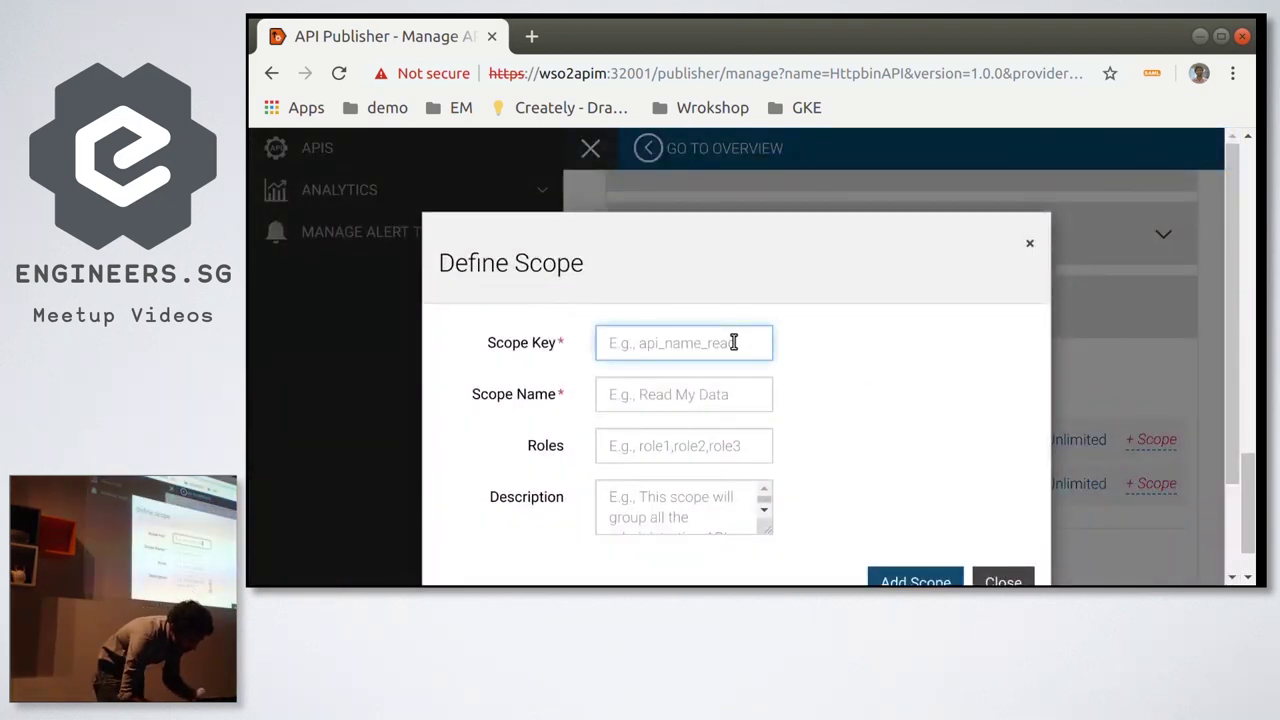
pyautogui.write('scop')
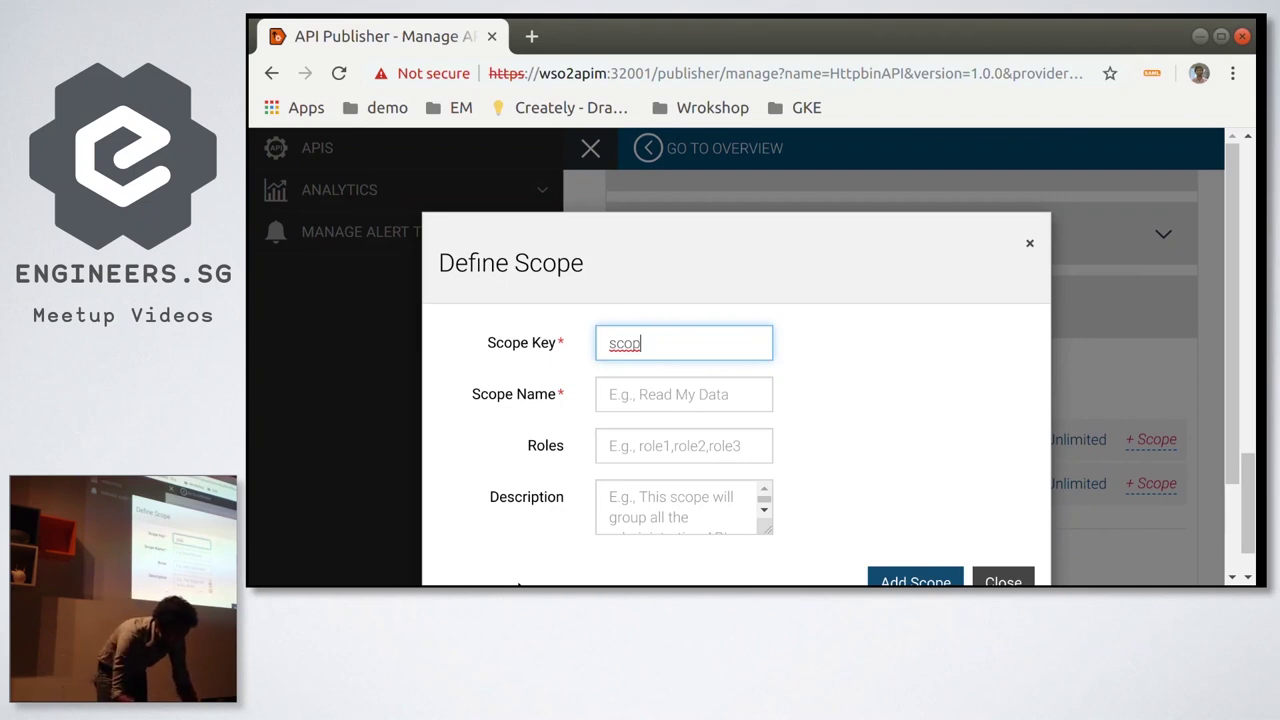
pyautogui.press('BackSpace')
pyautogui.press('BackSpace')
pyautogui.press('BackSpace')
pyautogui.press('BackSpace')
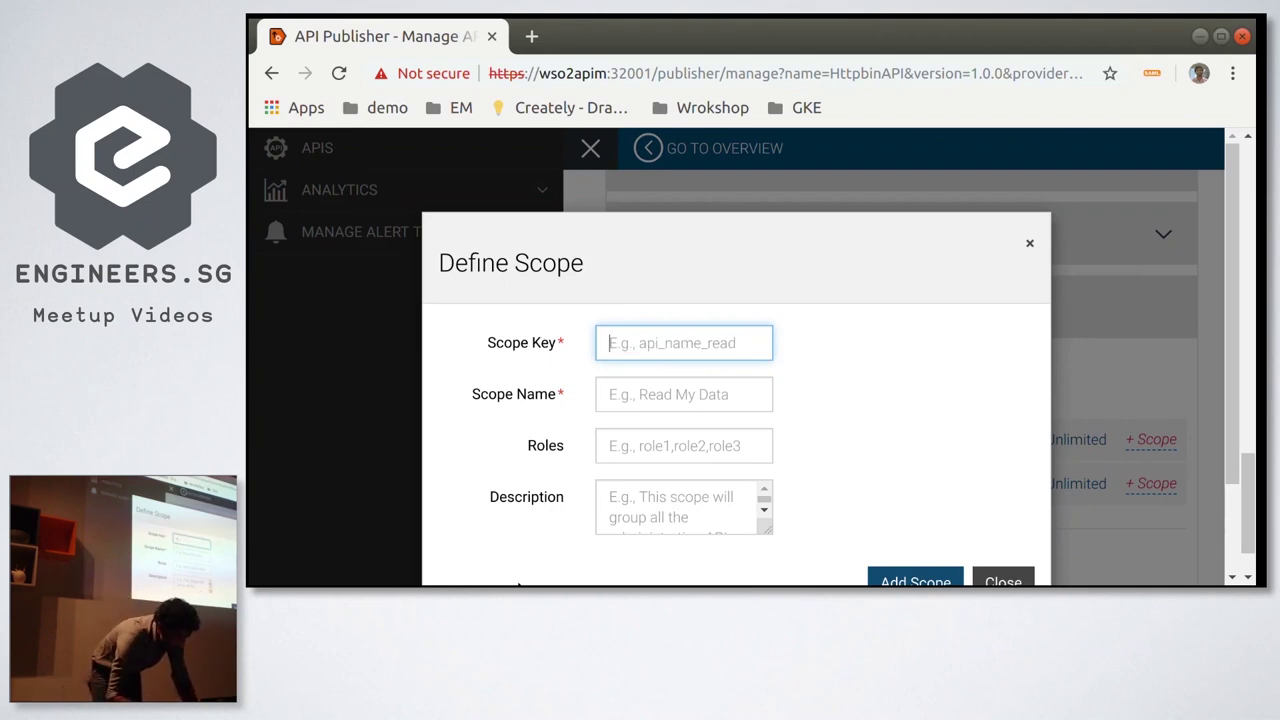
pyautogui.write('scope_')
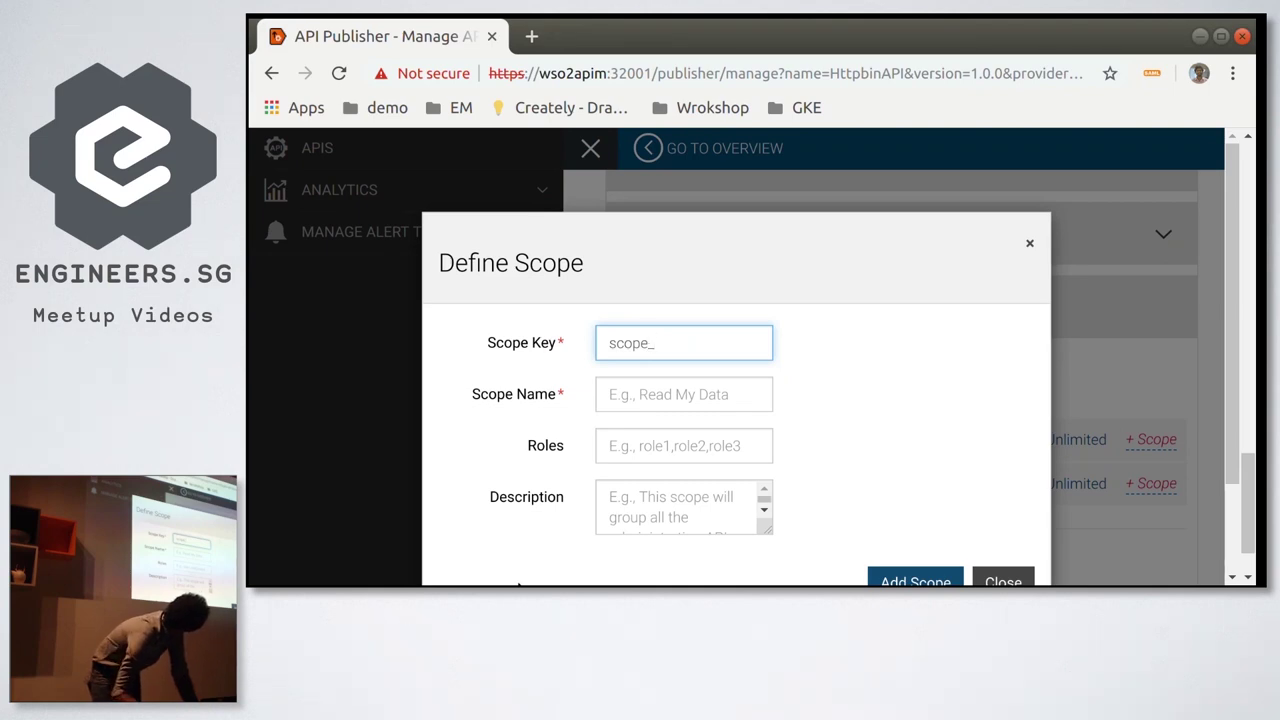
pyautogui.write('ip')
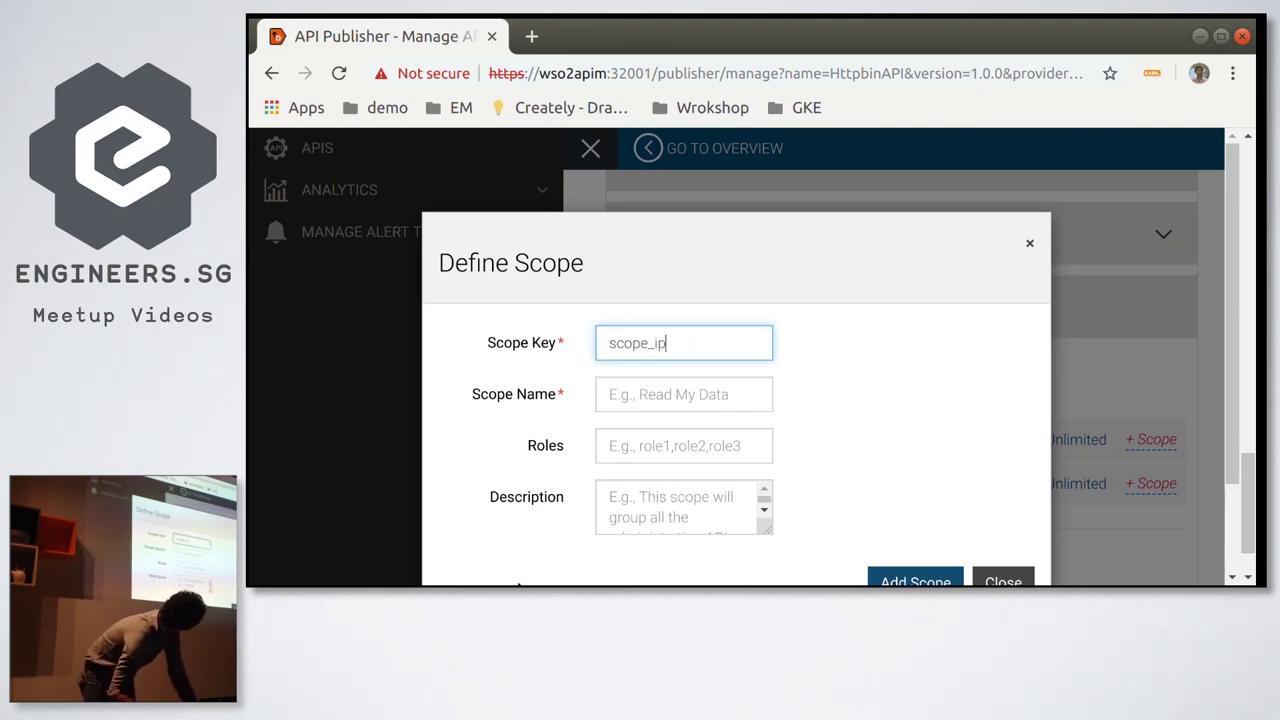
pyautogui.press('Tab')
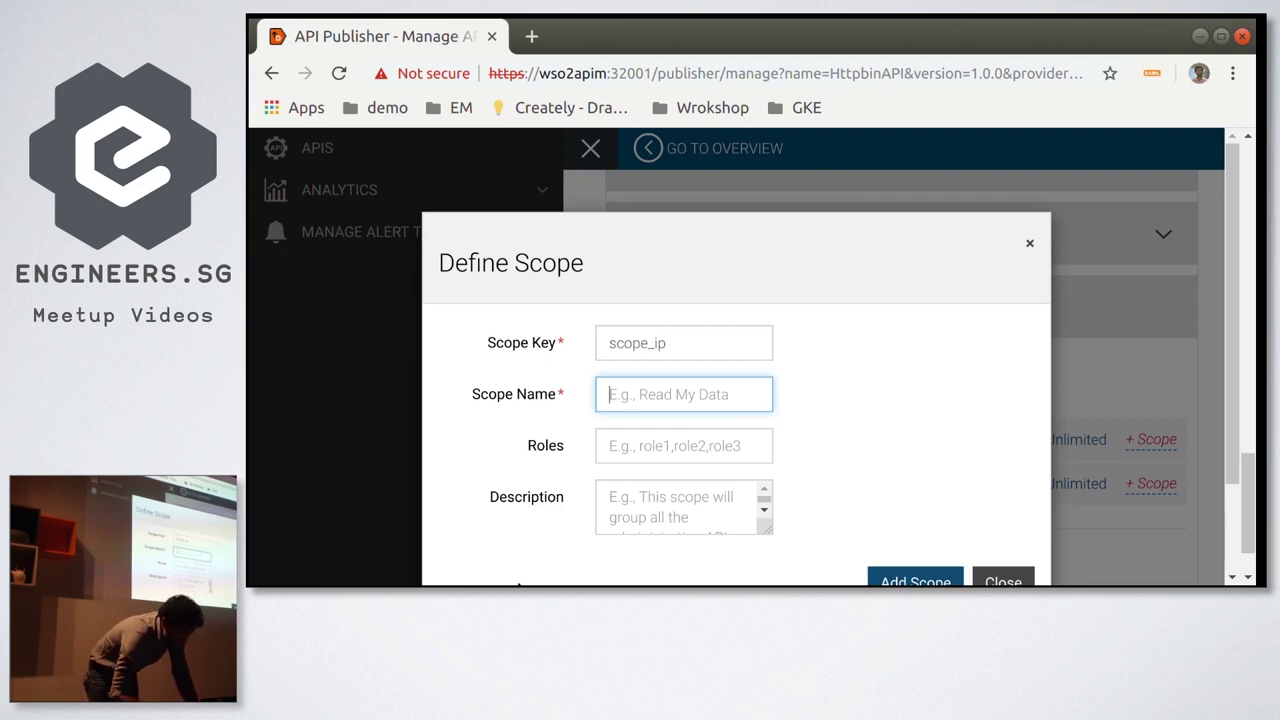
pyautogui.write('scope_')
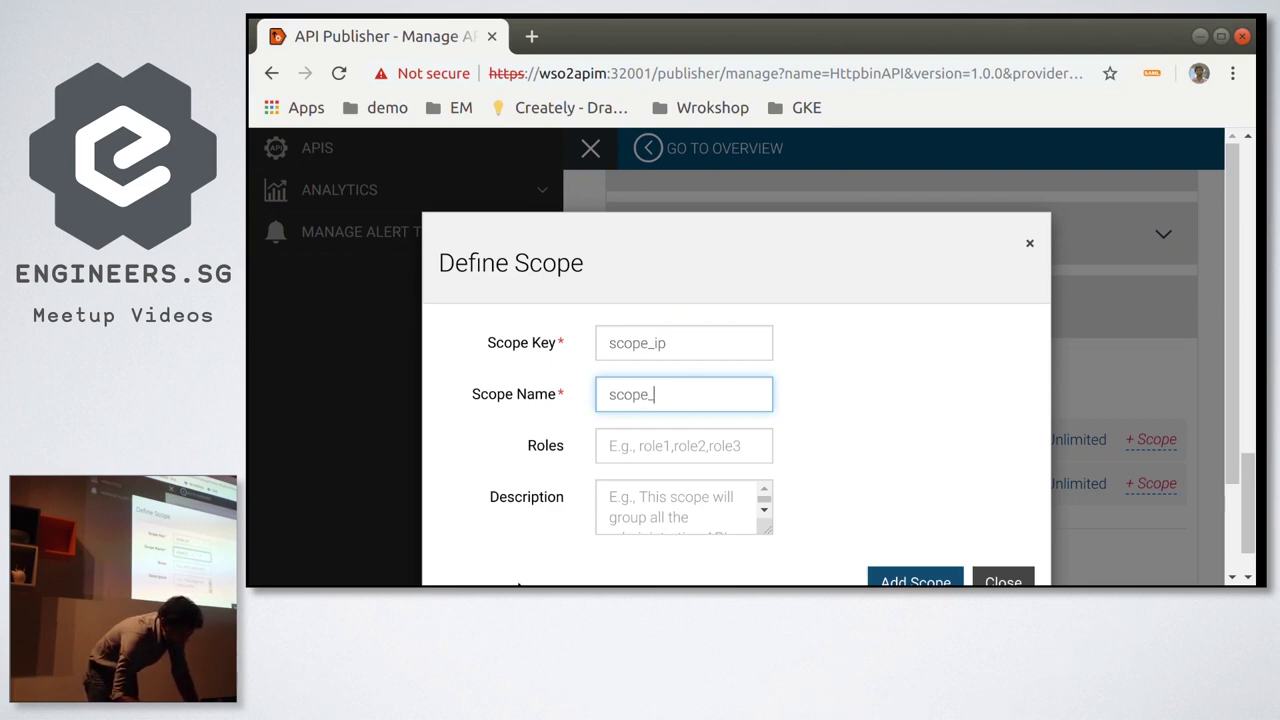
pyautogui.write('ip')
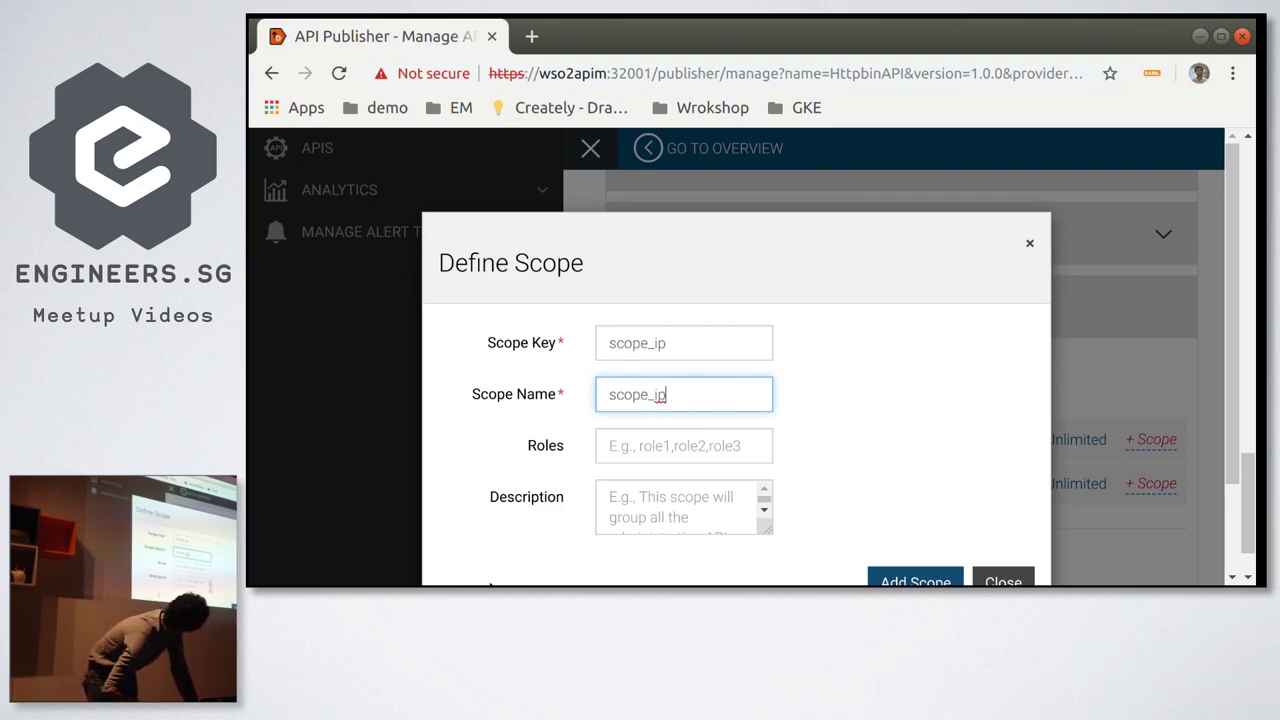
pyautogui.click(632, 436)
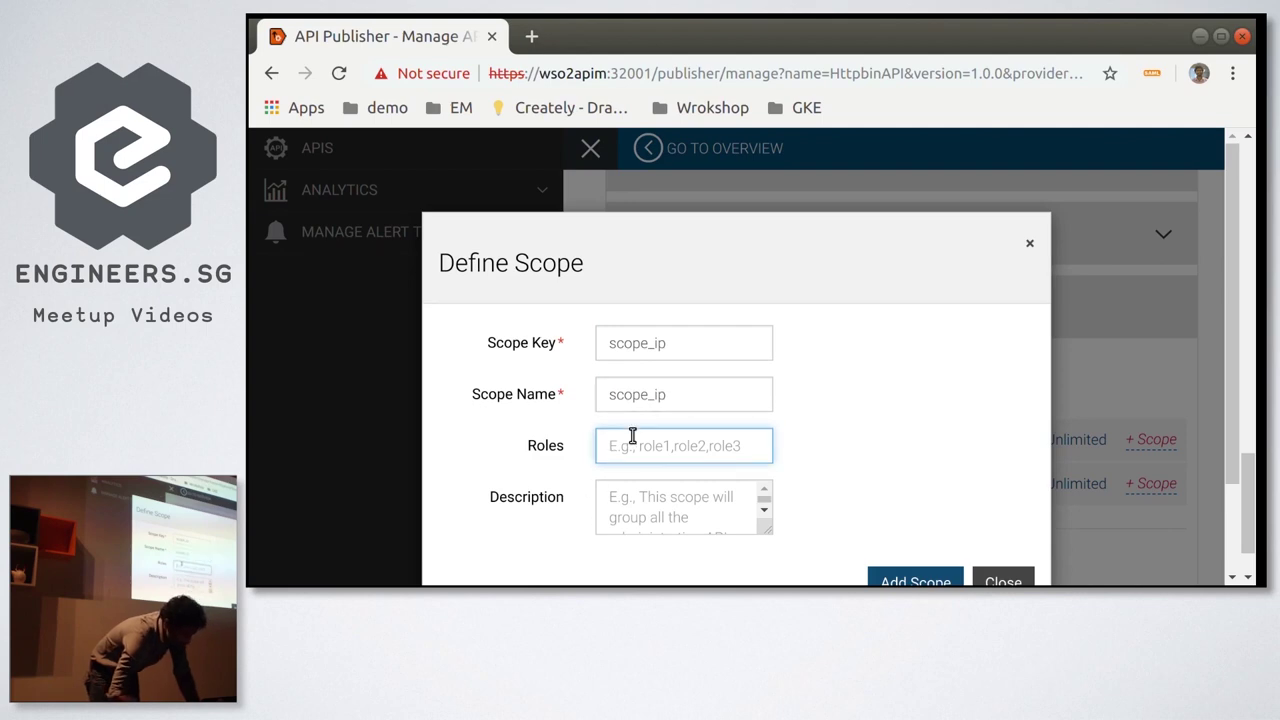
pyautogui.write('admin')
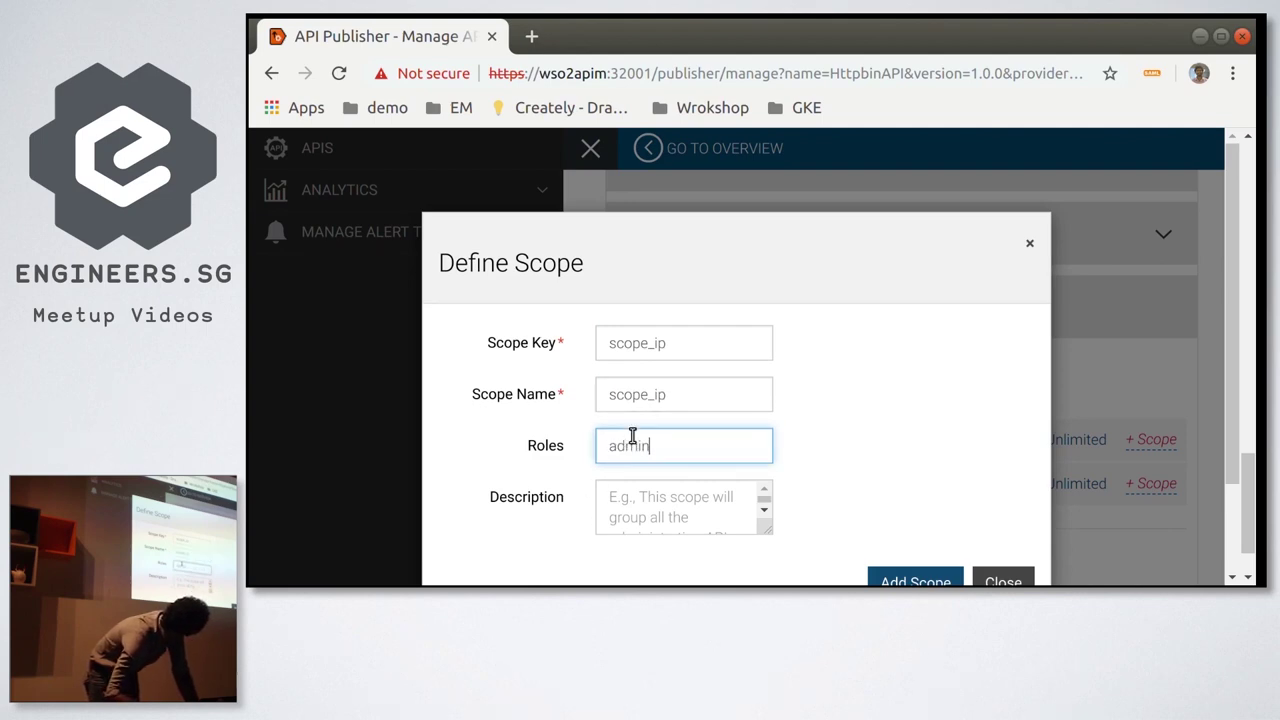
pyautogui.scroll(-2, 840, 421)
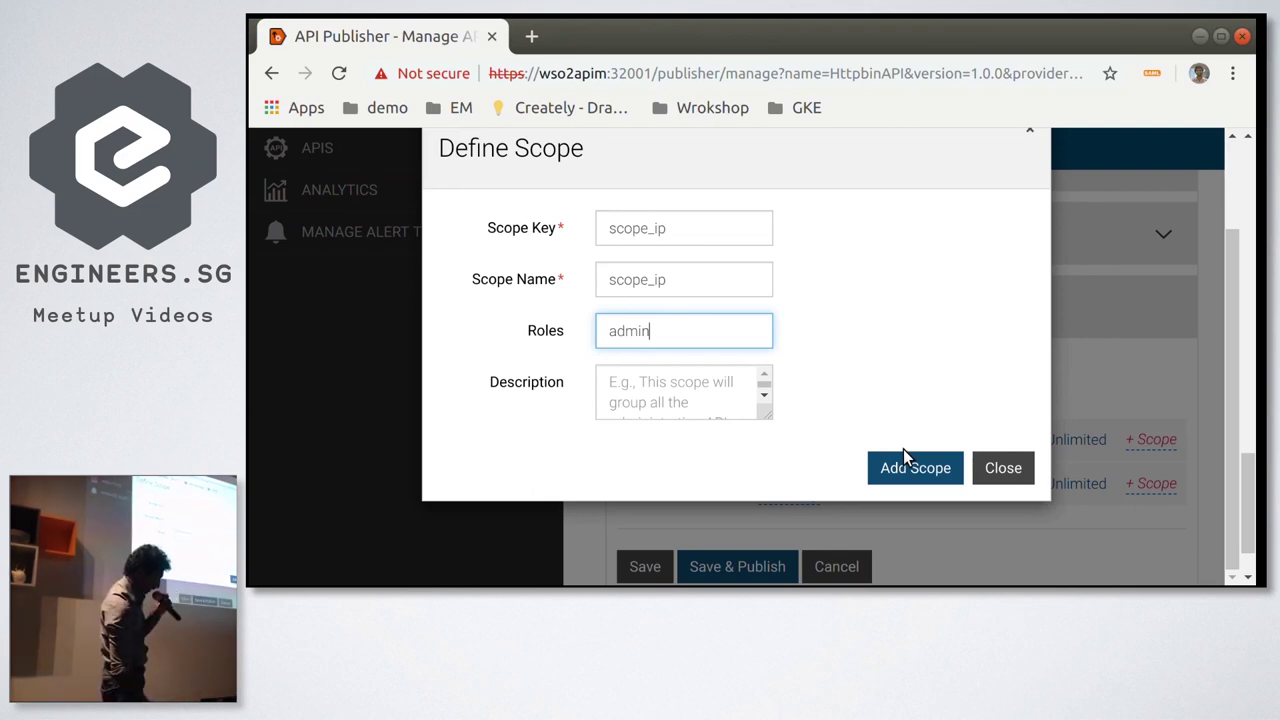
pyautogui.click(935, 462)
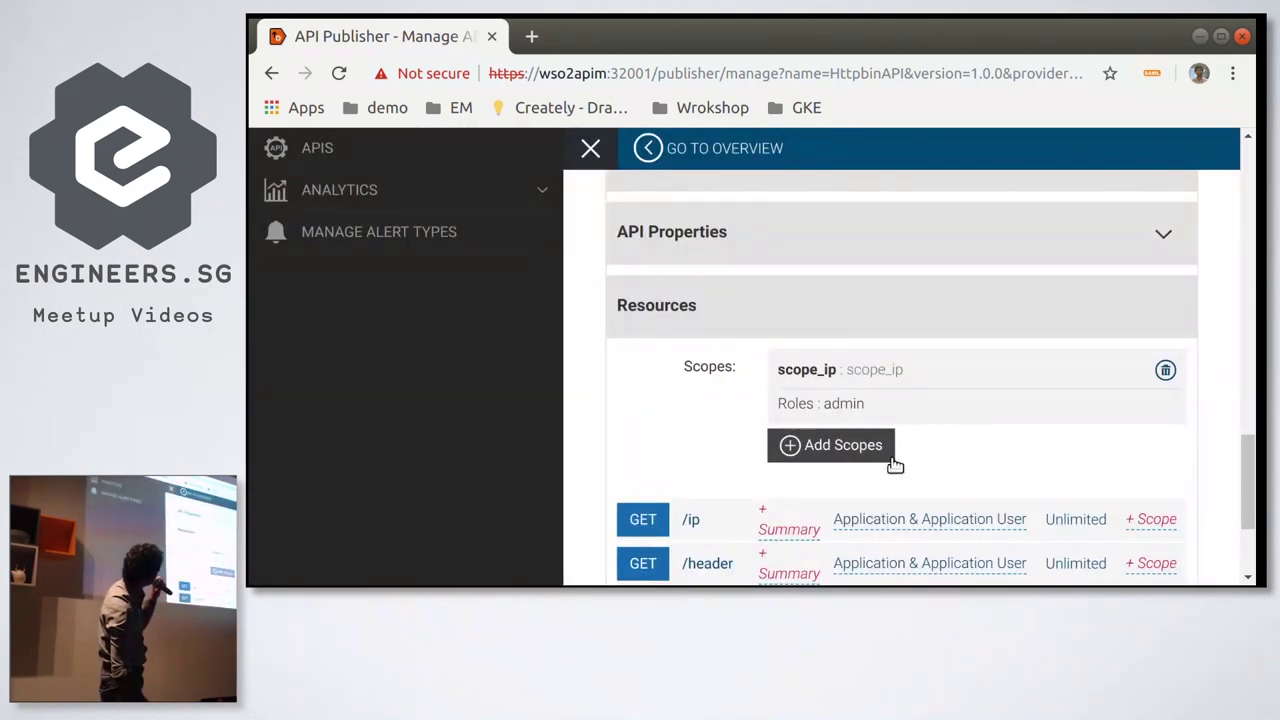
# Add a scope with key and name scope_headers, limited to the admin role.
pyautogui.click(857, 447)
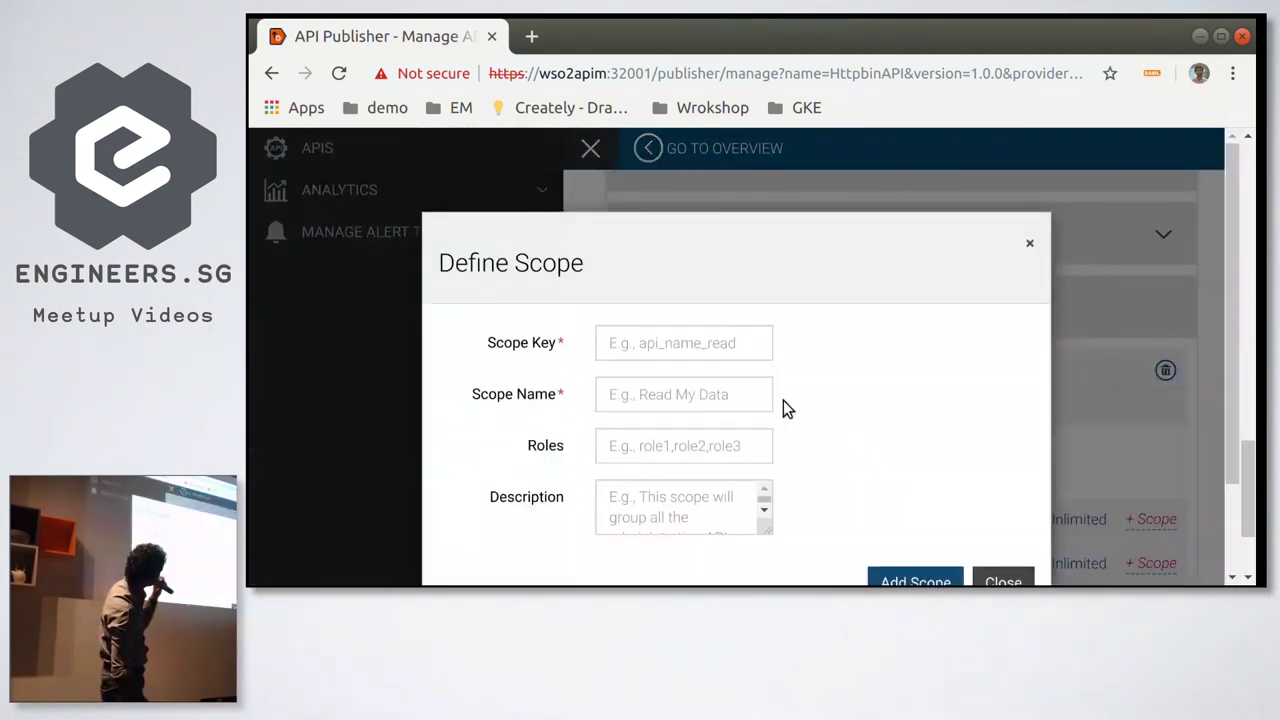
pyautogui.click(727, 336)
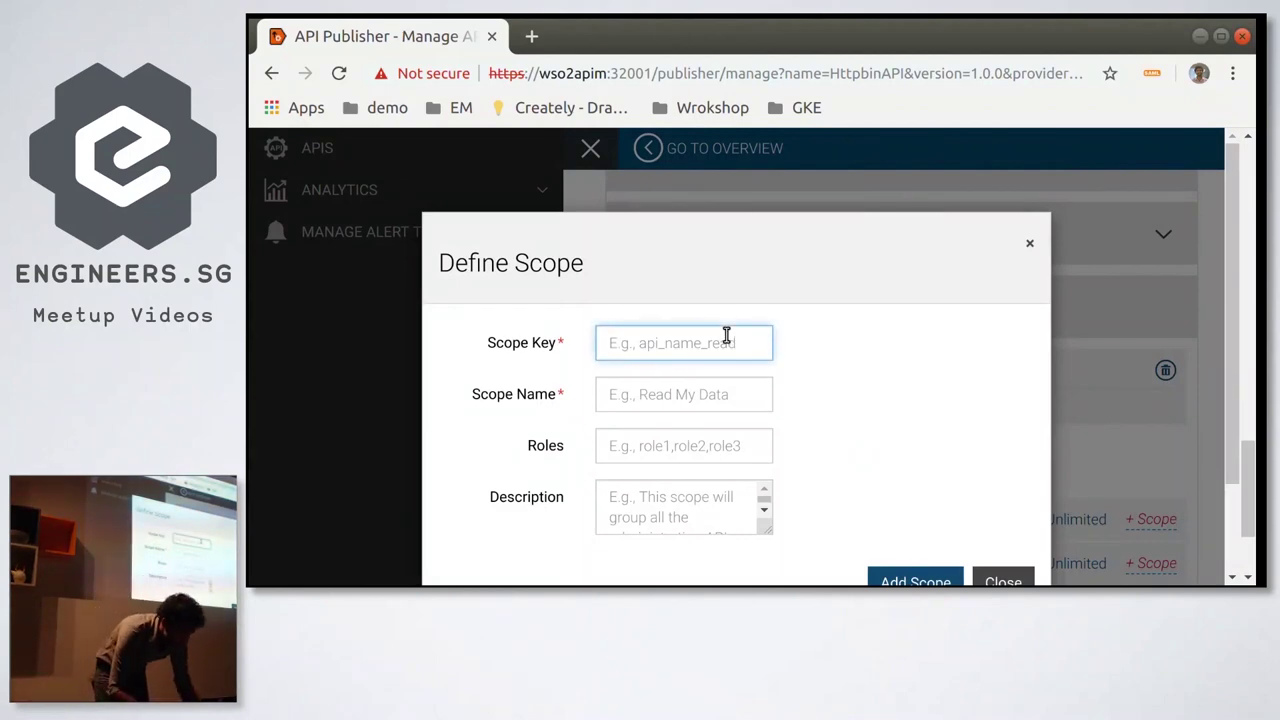
pyautogui.write('scope')
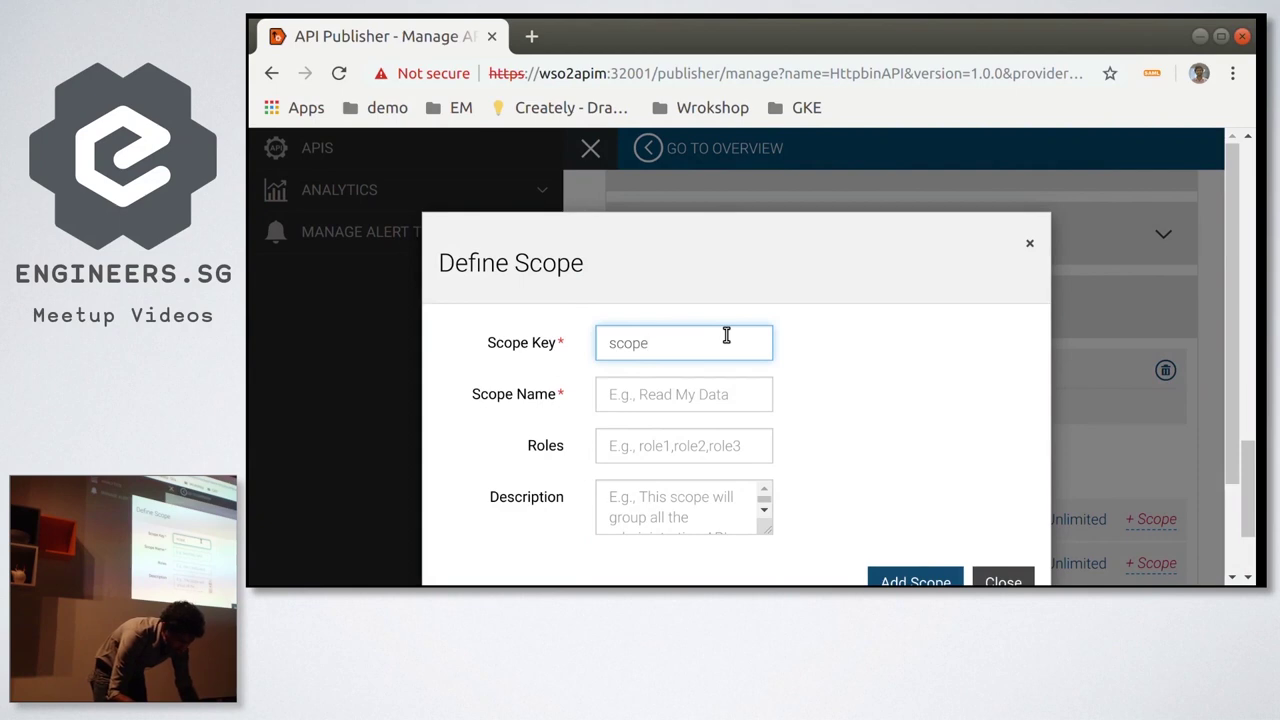
pyautogui.write('_head')
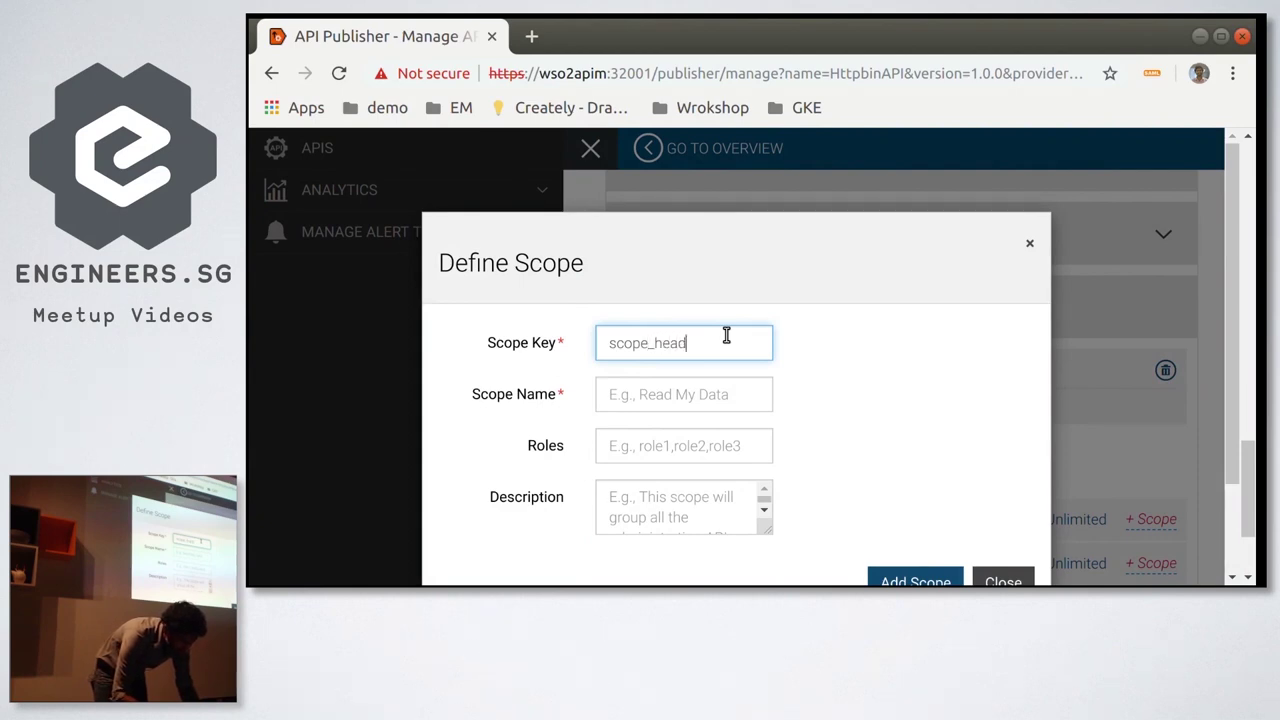
pyautogui.write('ers')
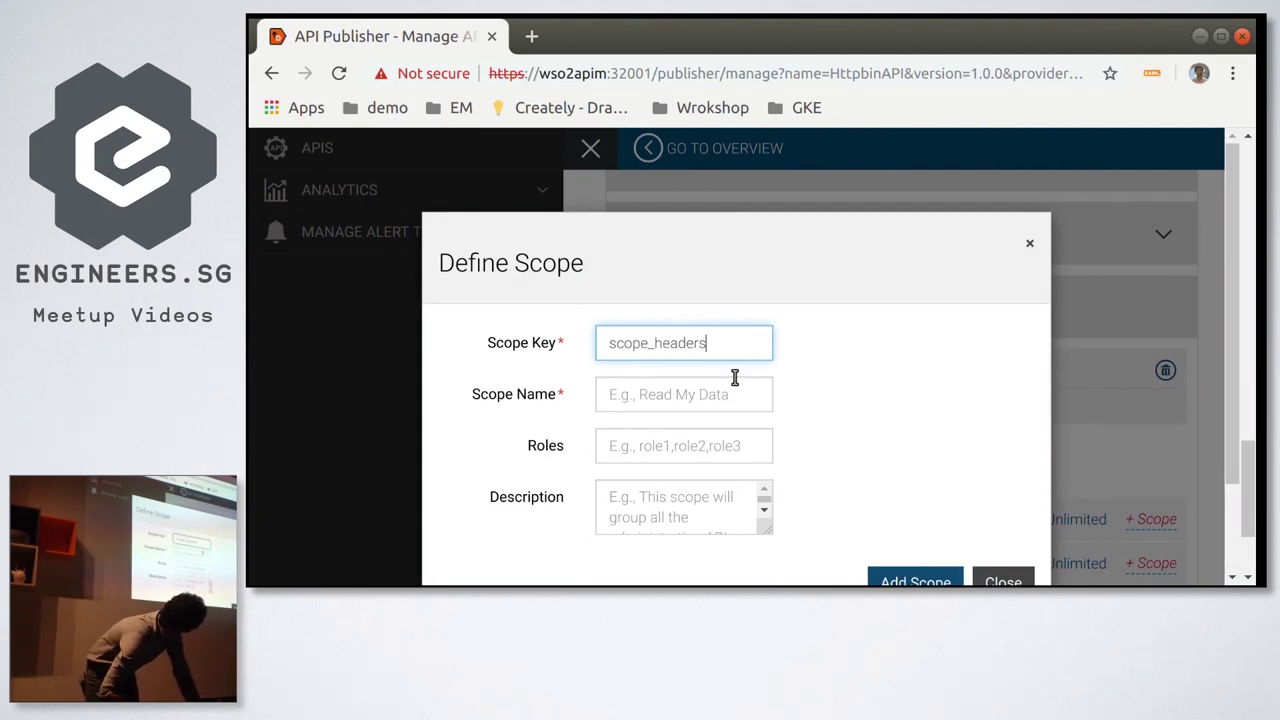
pyautogui.doubleClick(600, 343)
pyautogui.hotkey('ctrl', 'c')
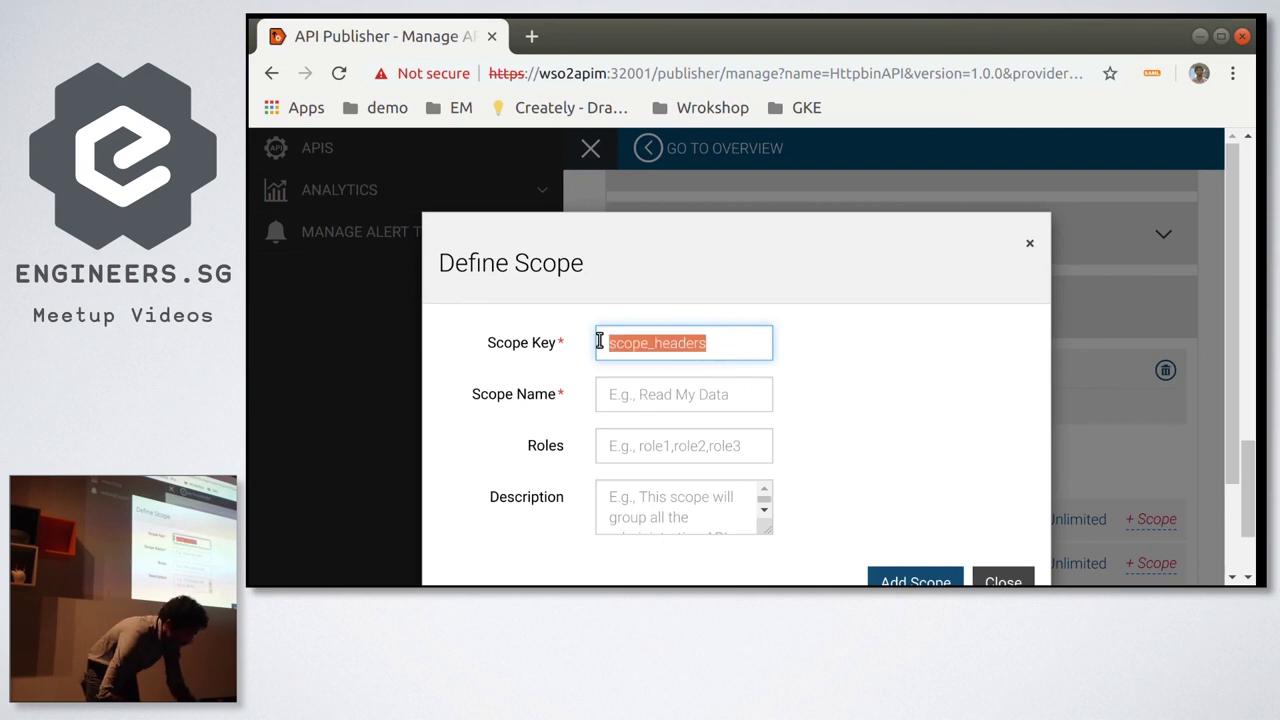
pyautogui.click(635, 391)
pyautogui.hotkey('ctrl', 'v')
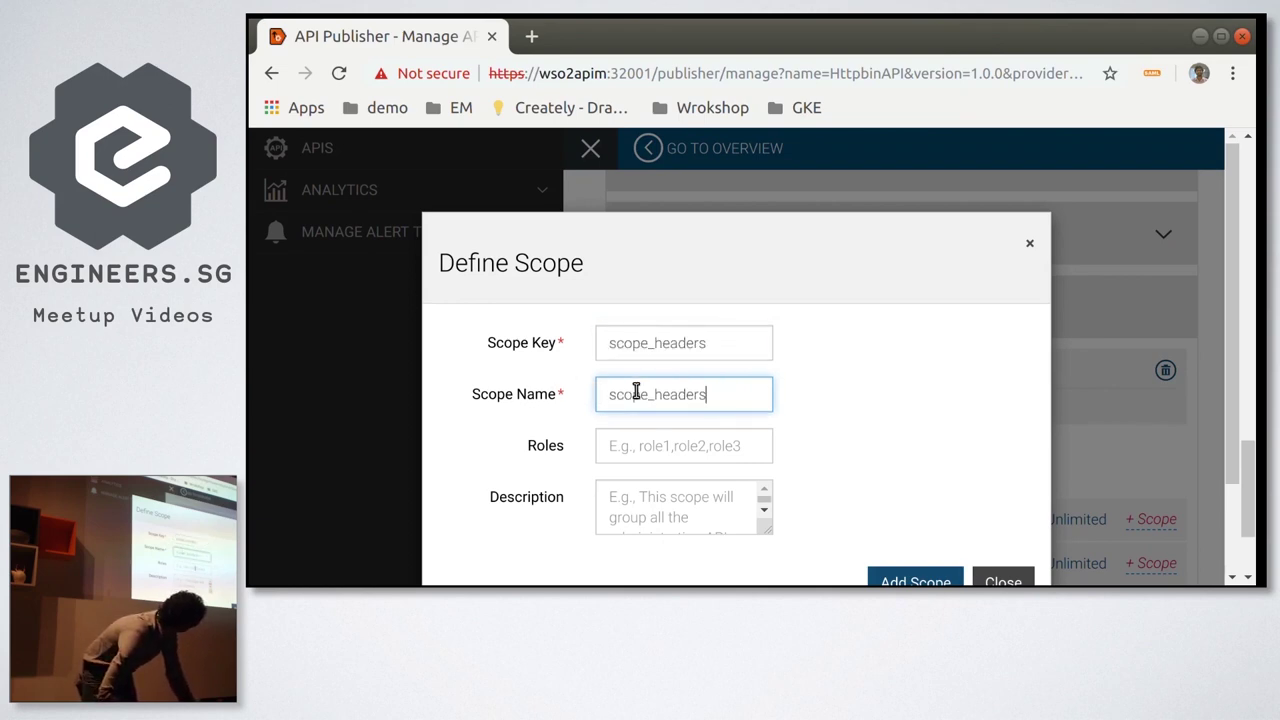
pyautogui.click(668, 455)
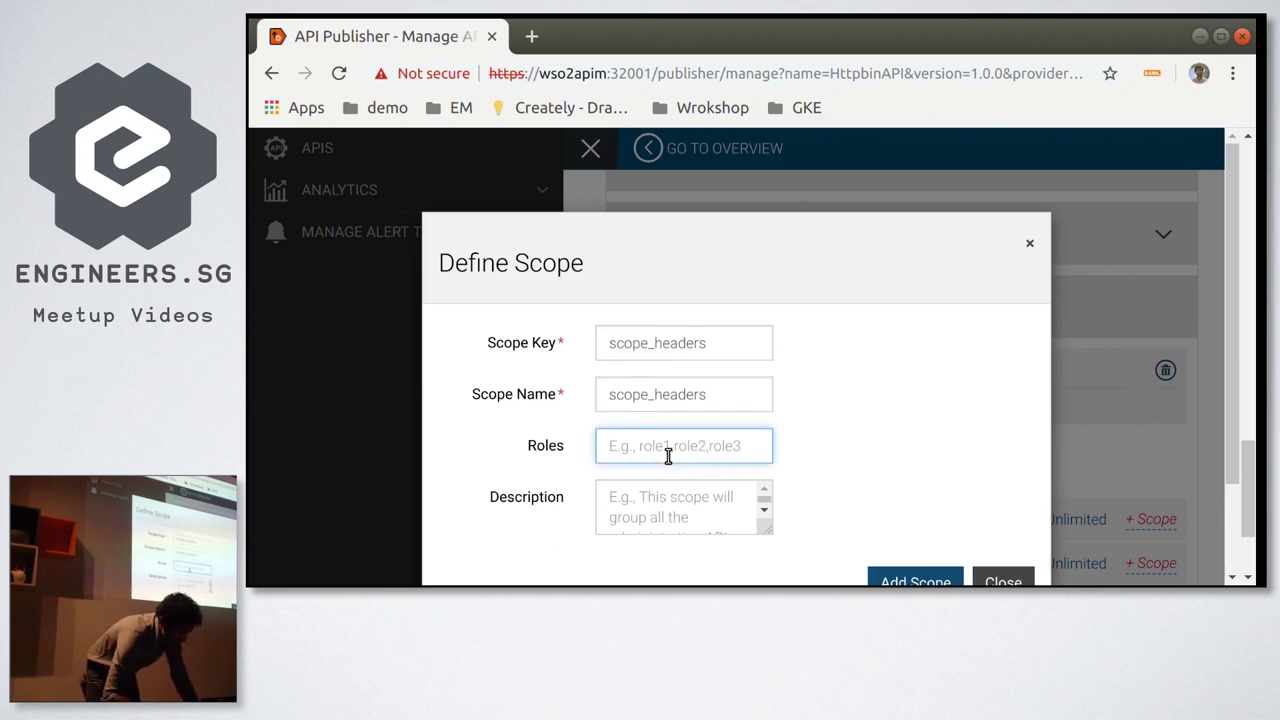
pyautogui.write('admin')
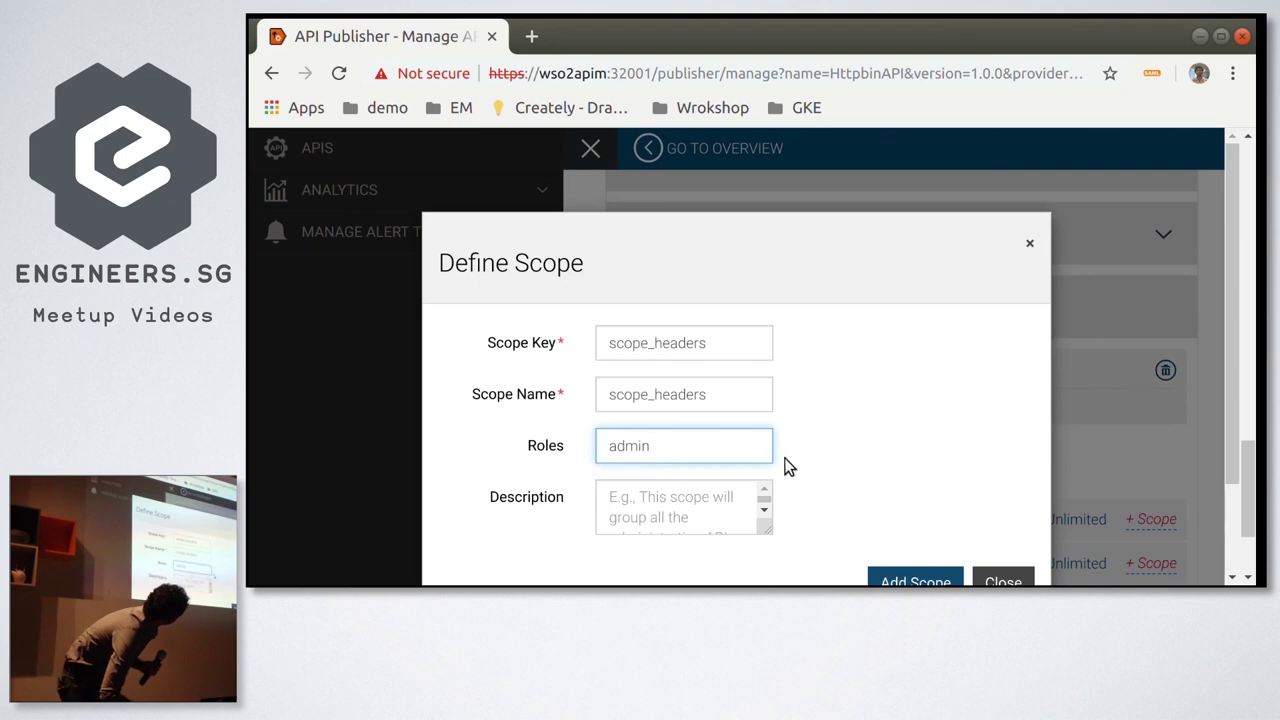
pyautogui.scroll(-2, 783, 466)
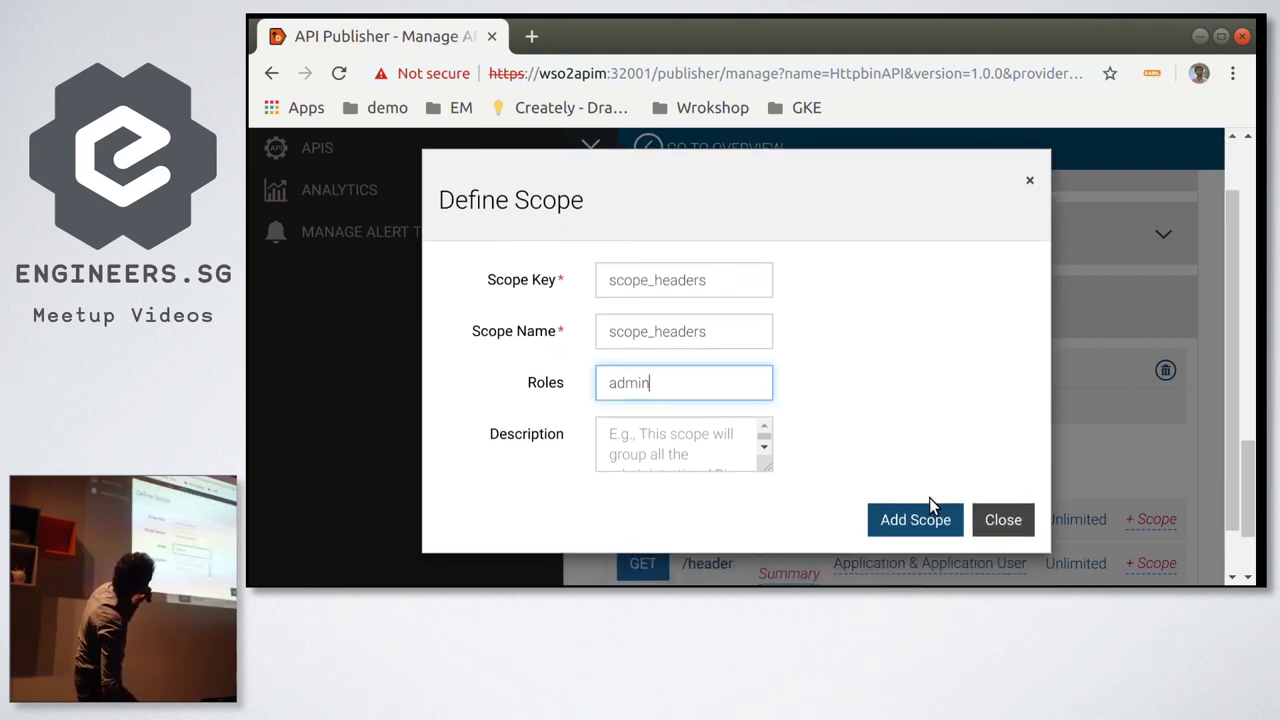
pyautogui.click(935, 522)
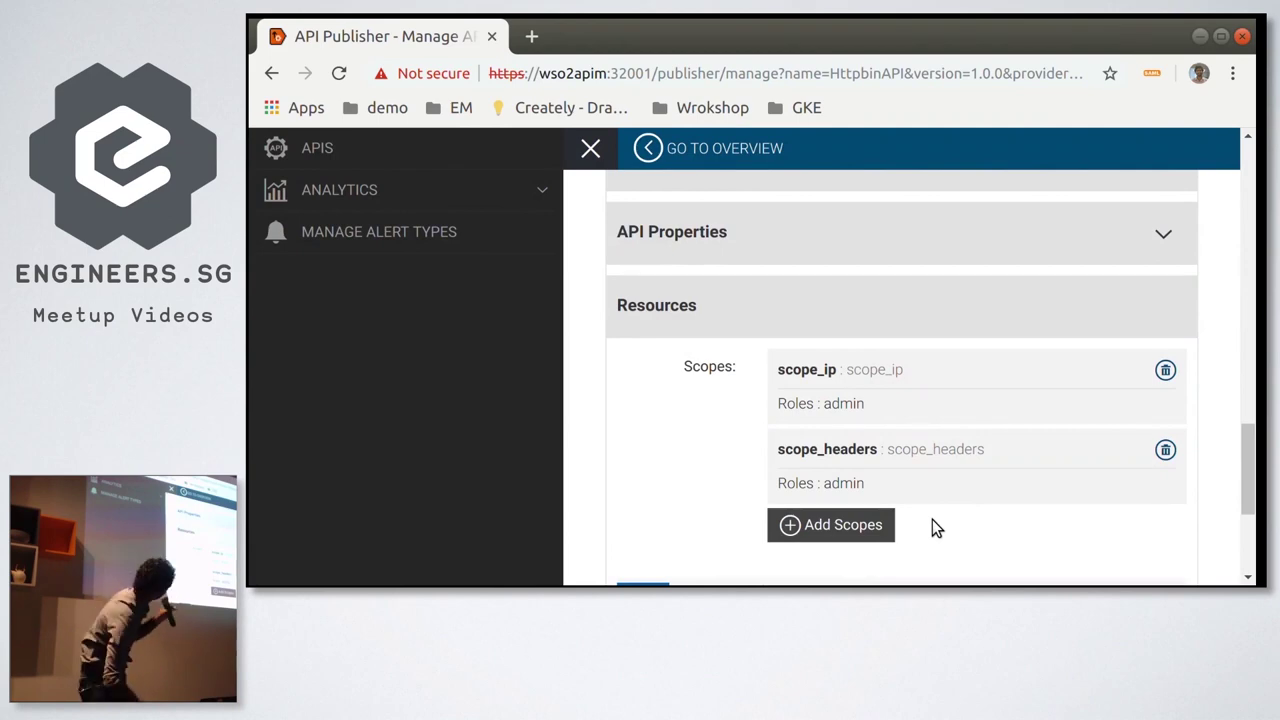
# Assign scope_ip to the GET /ip resource.
pyautogui.scroll(-3, 932, 519)
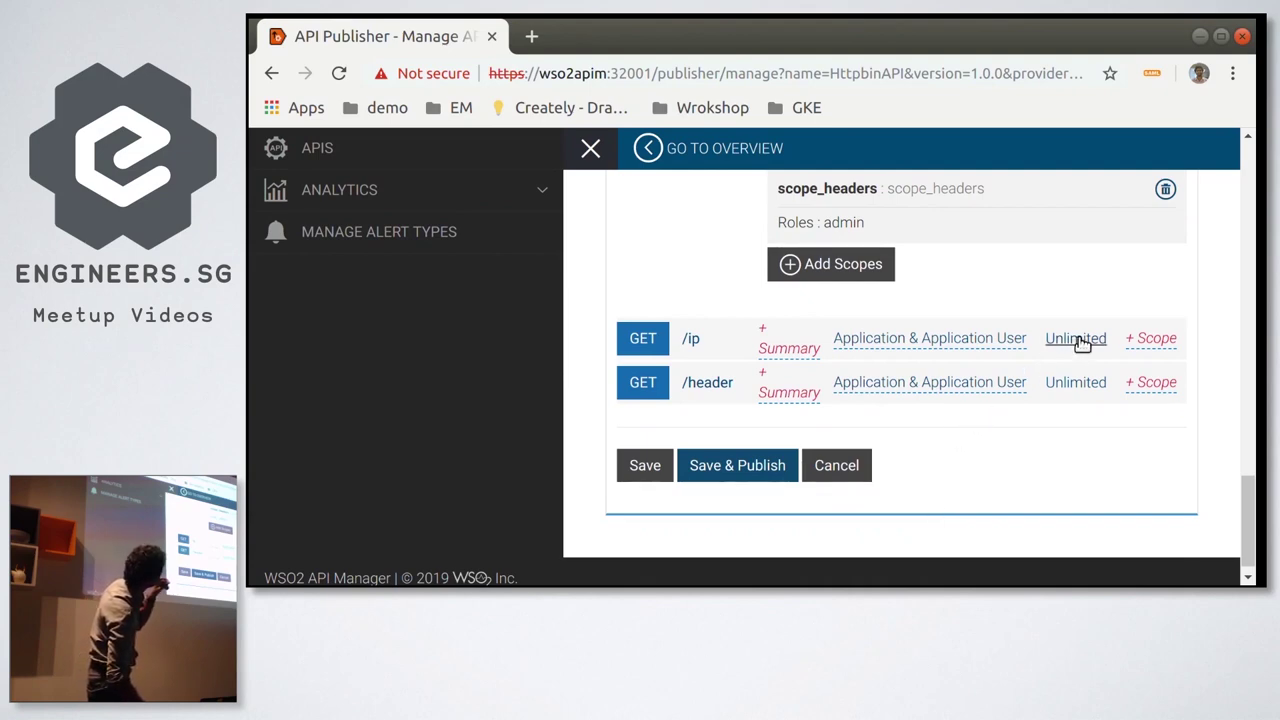
pyautogui.click(1133, 340)
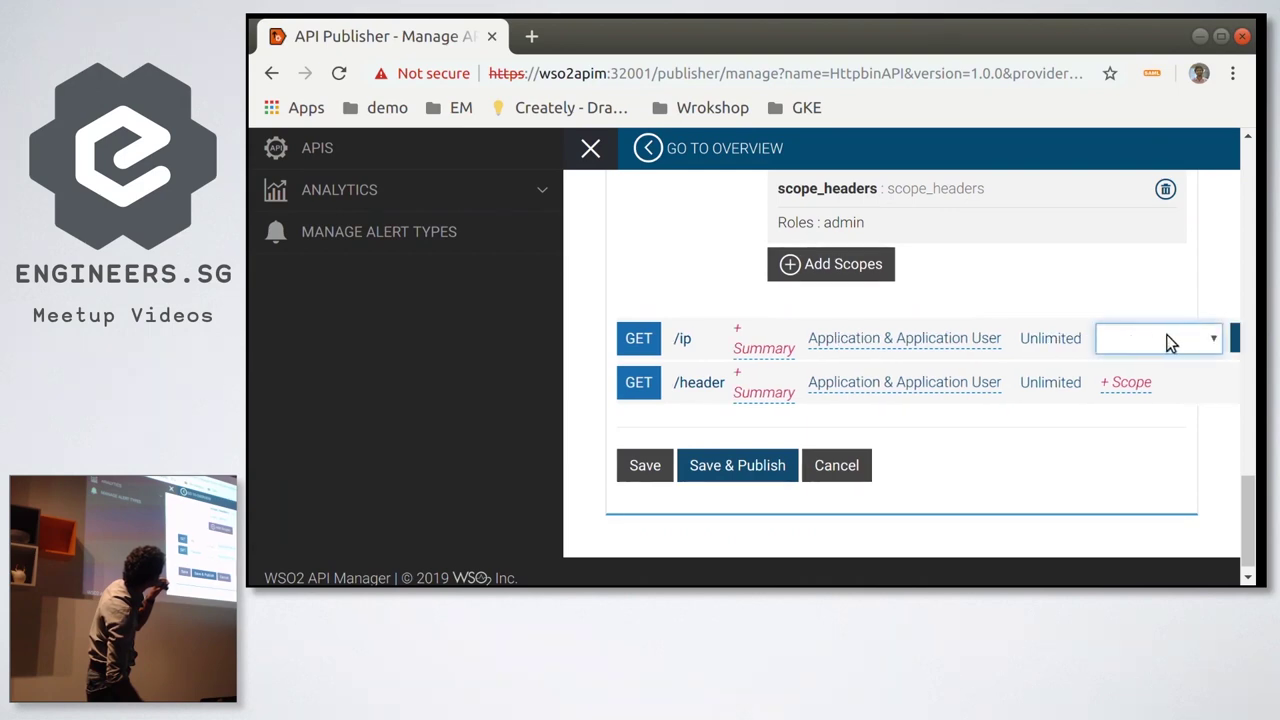
pyautogui.click(1210, 342)
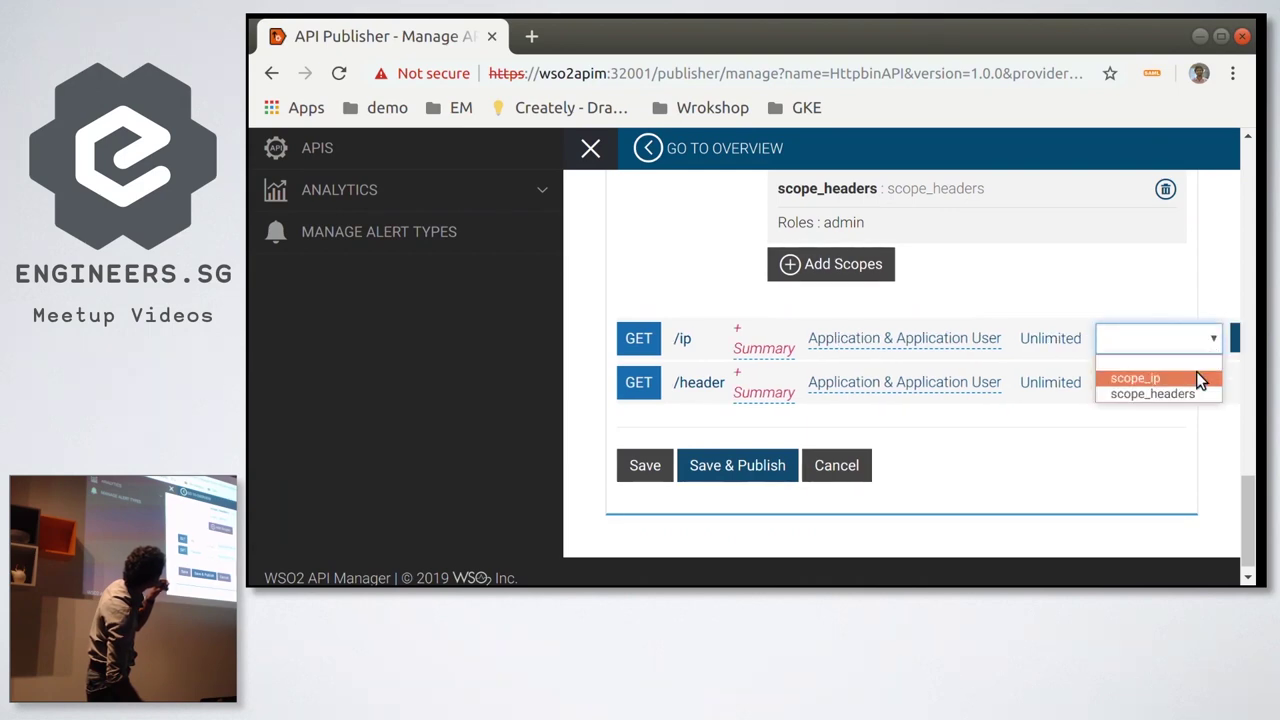
pyautogui.click(1196, 380)
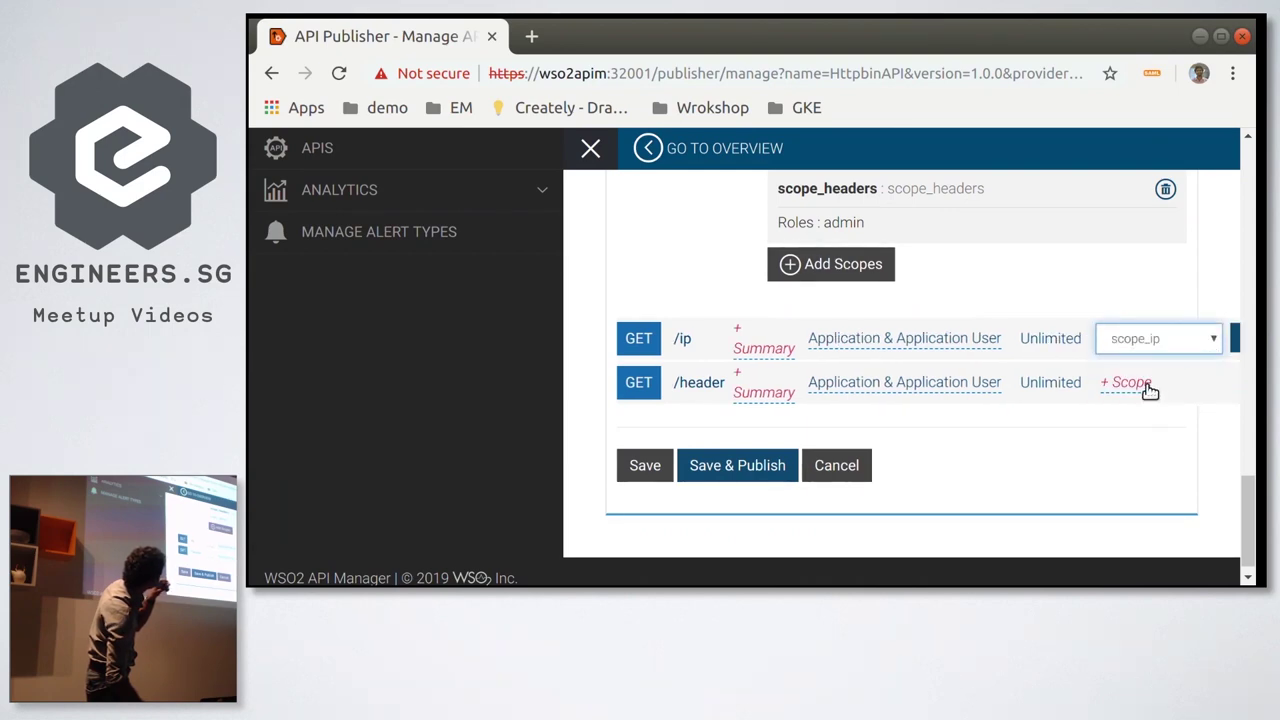
pyautogui.click(1148, 388)
pyautogui.click(1143, 345)
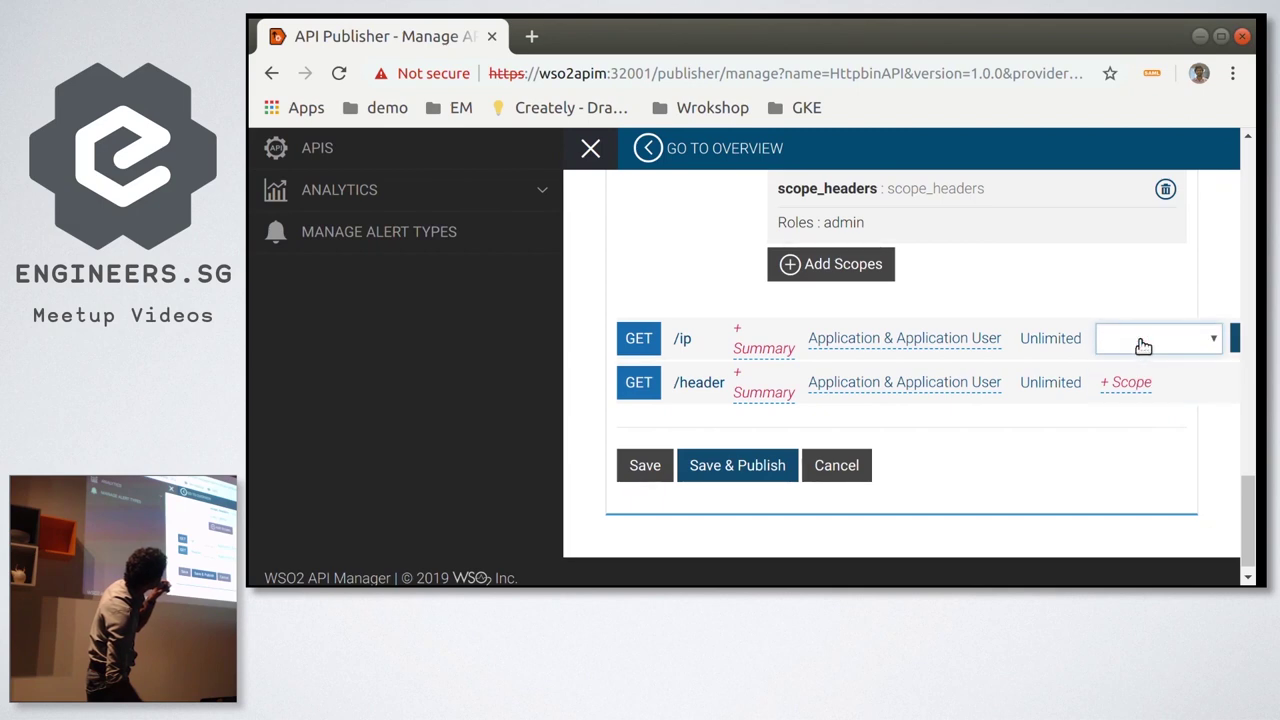
pyautogui.click(1208, 340)
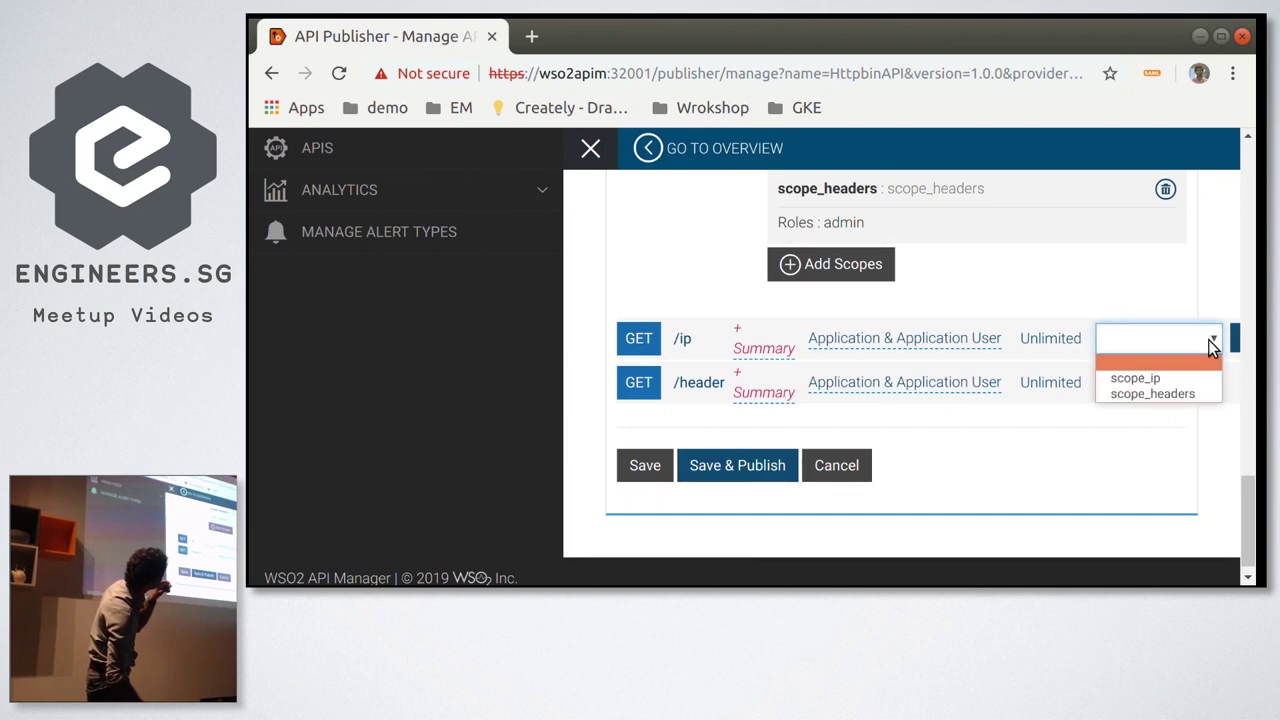
pyautogui.click(1193, 379)
pyautogui.scroll(4, 1193, 379)
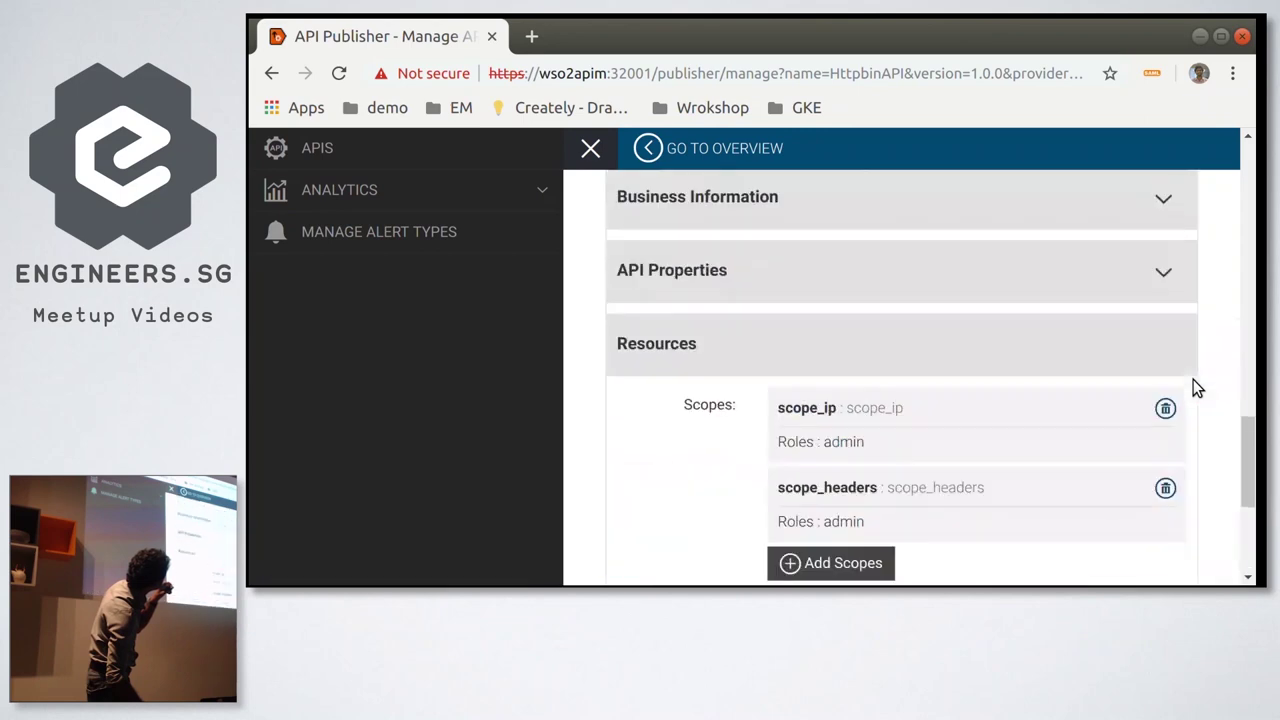
pyautogui.scroll(-3, 1195, 383)
pyautogui.scroll(-2, 1196, 386)
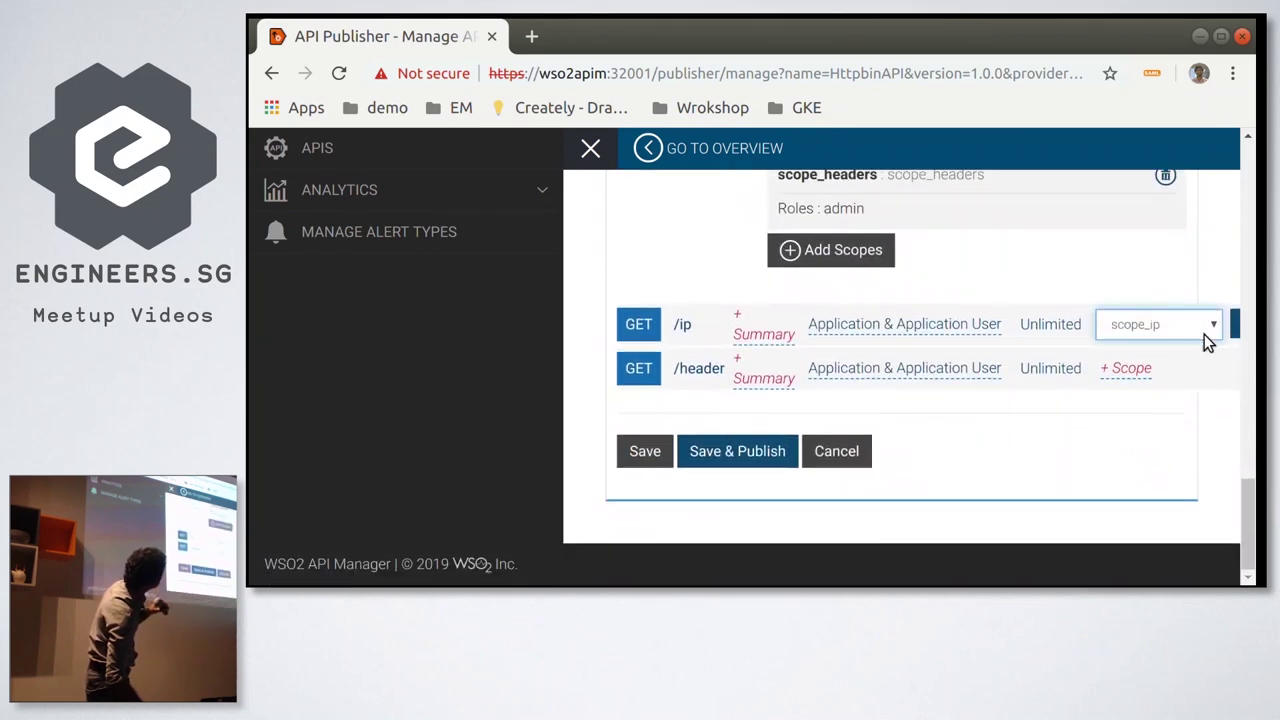
pyautogui.click(1240, 328)
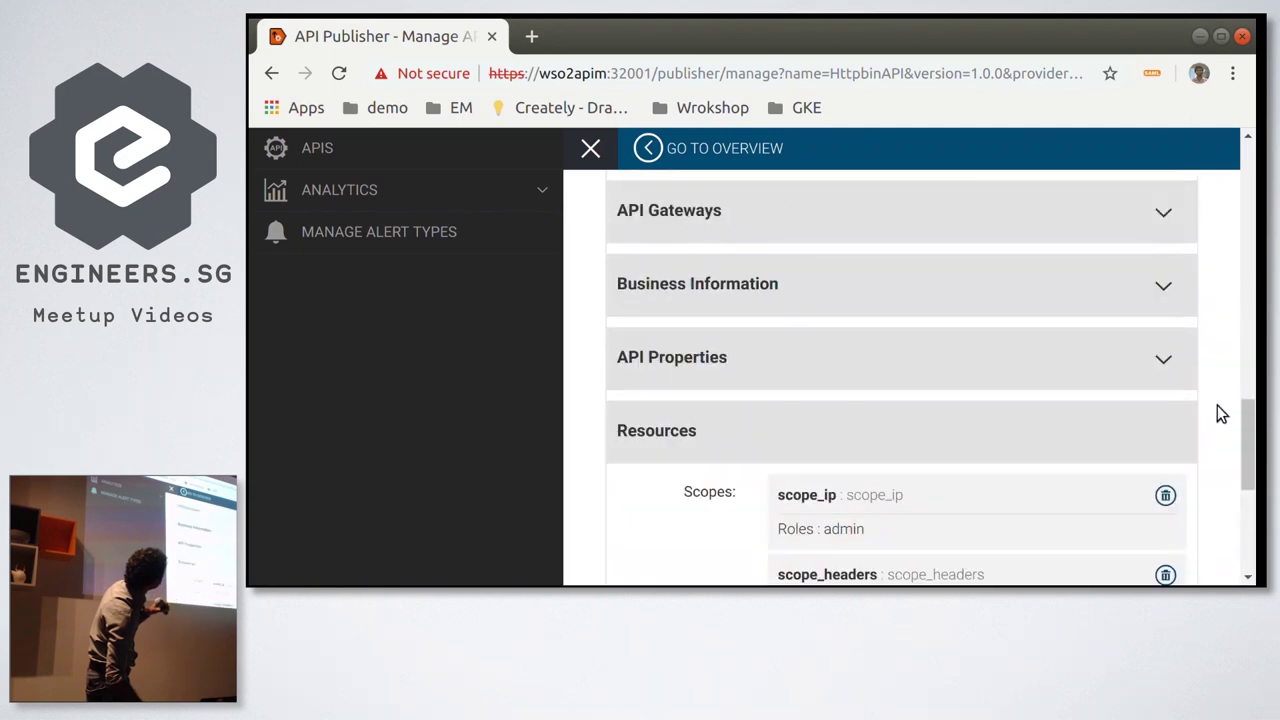
pyautogui.scroll(-1, 1220, 418)
pyautogui.scroll(-3, 1220, 418)
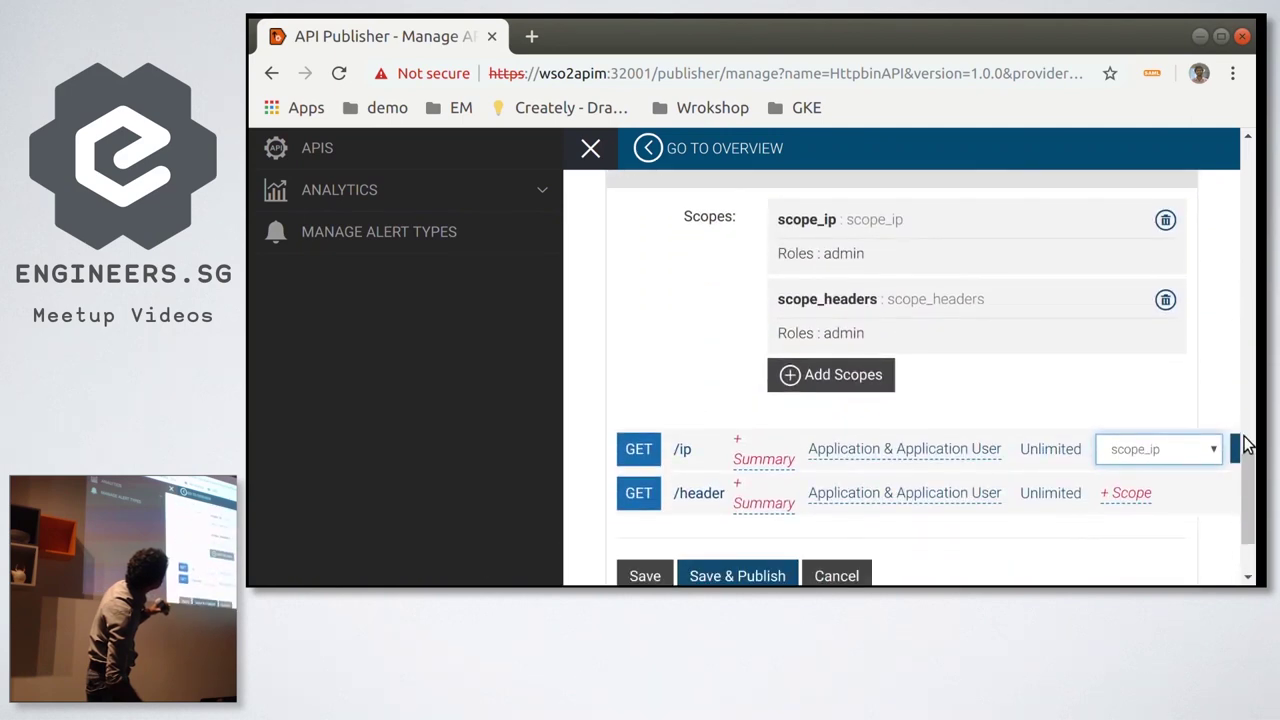
pyautogui.click(1240, 451)
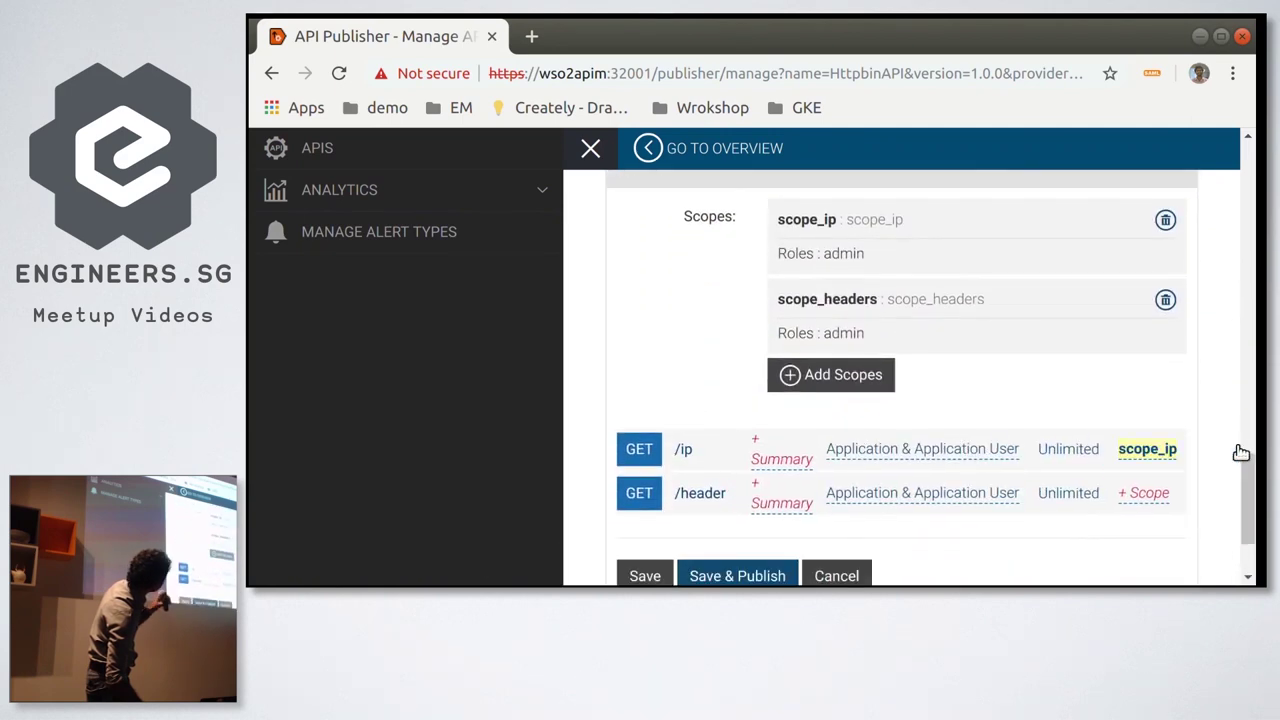
# Assign scope_headers to the GET /header resource.
pyautogui.click(1126, 499)
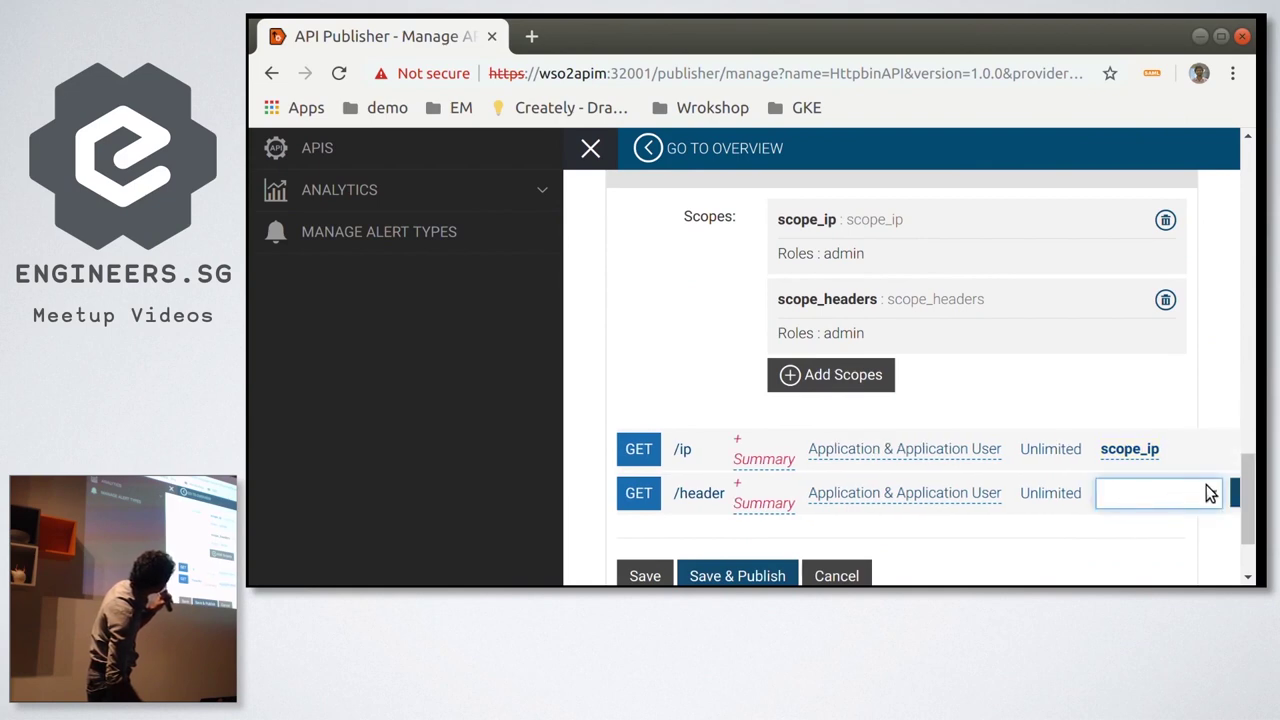
pyautogui.scroll(-2, 1201, 530)
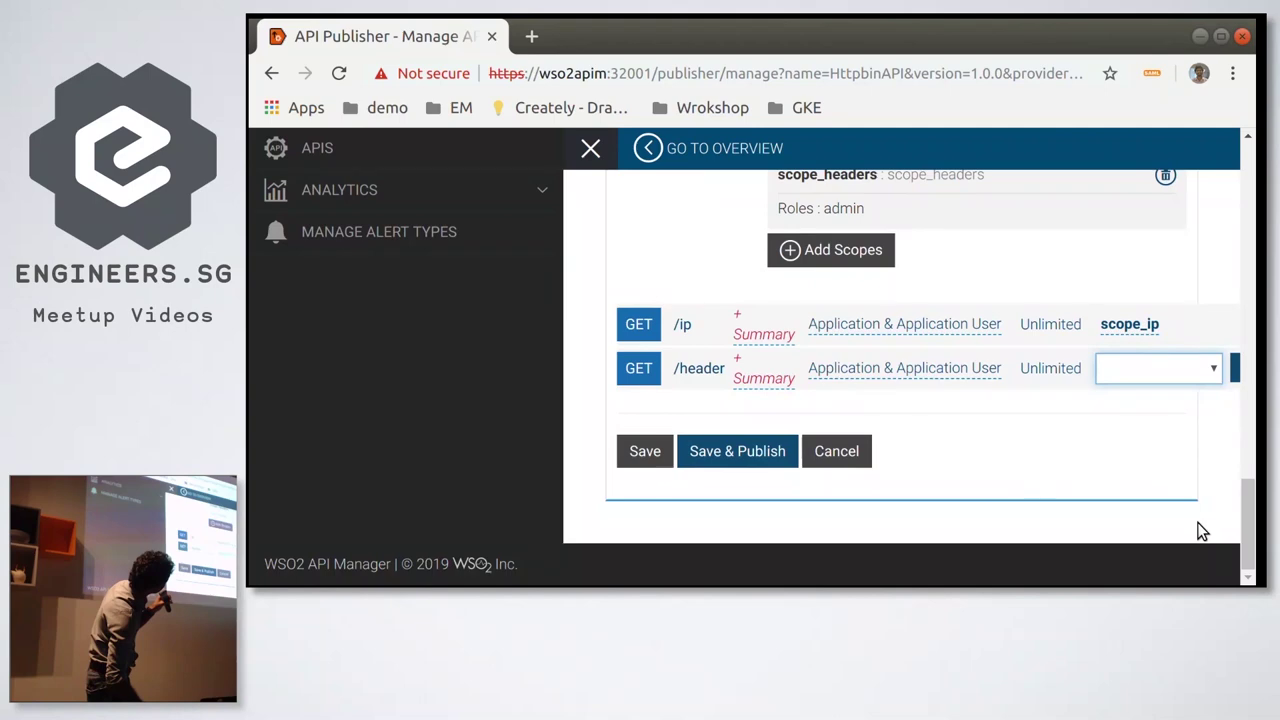
pyautogui.click(1208, 368)
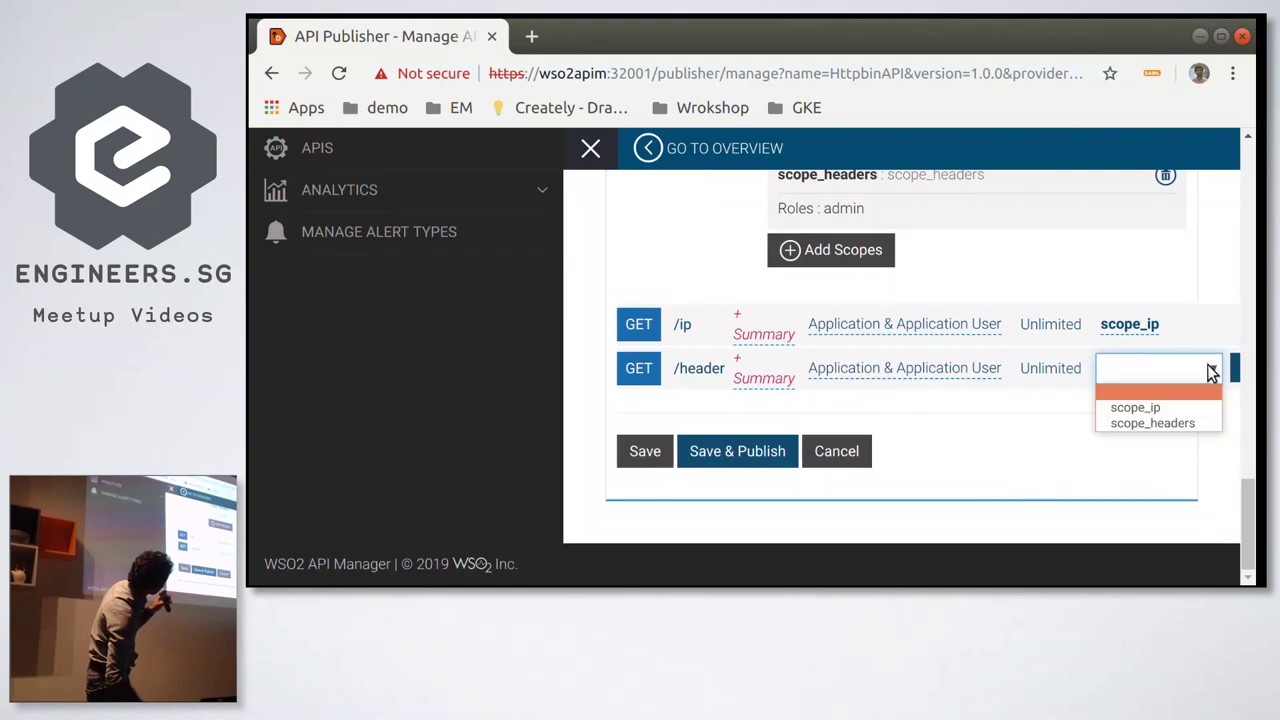
pyautogui.click(1180, 422)
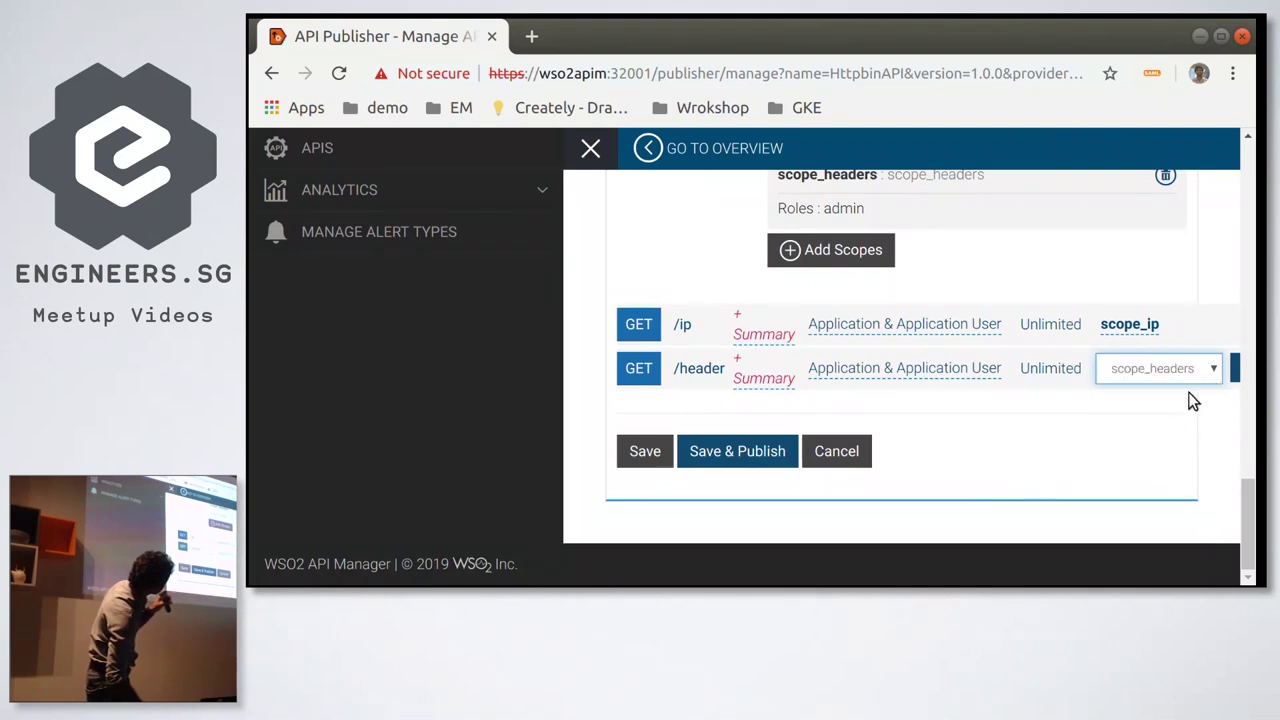
pyautogui.click(1236, 370)
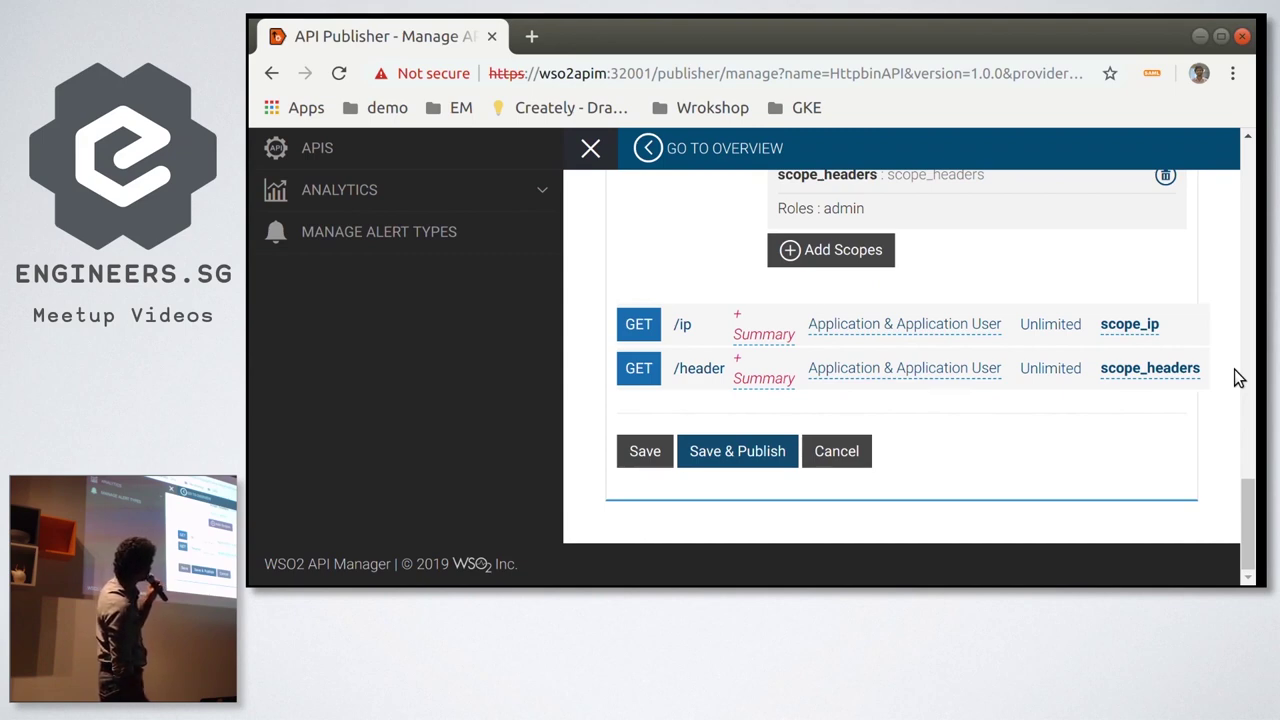
# Save and publish HttpbinAPI 1.0.0, then view its details page in the API Store.
pyautogui.click(769, 453)
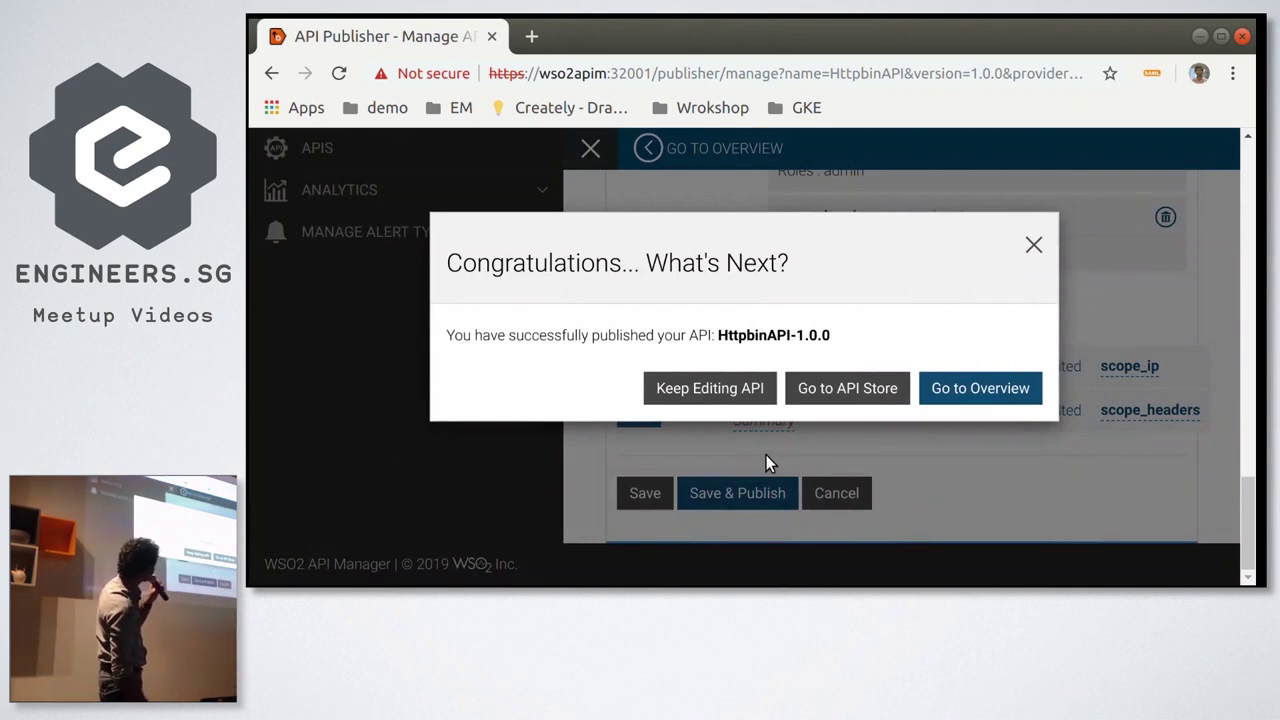
pyautogui.click(847, 390)
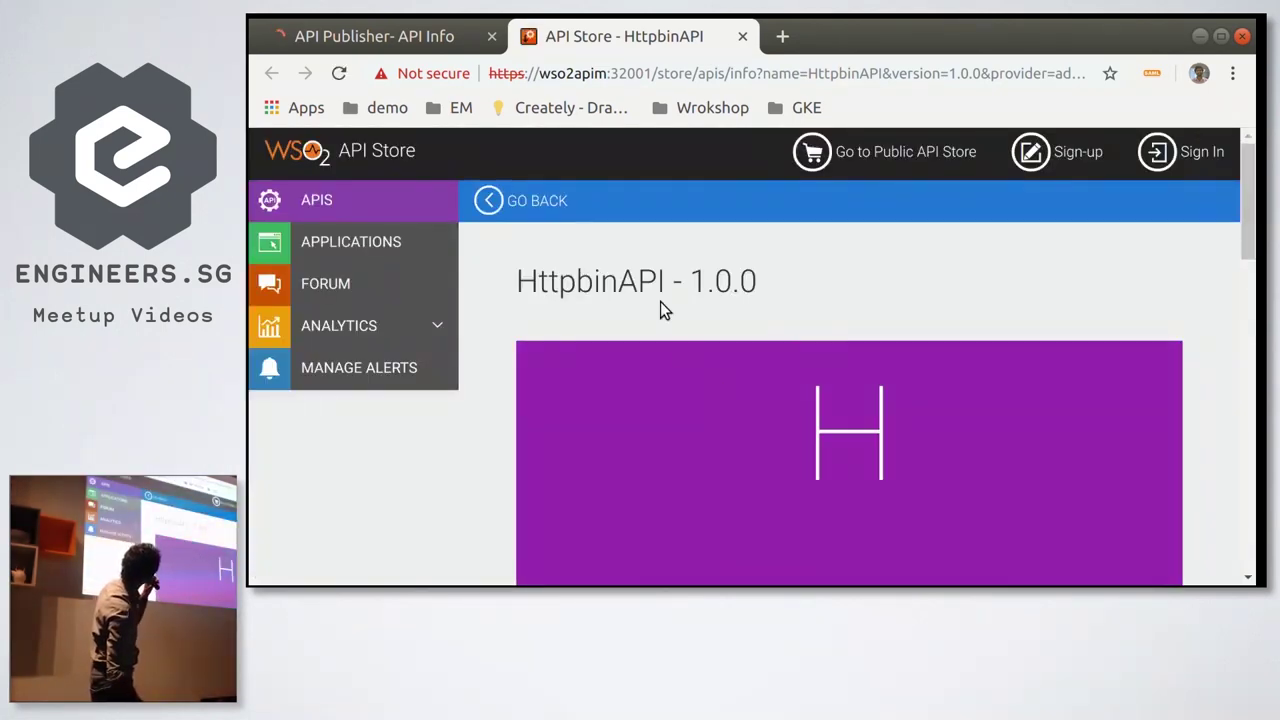
pyautogui.scroll(-2, 843, 390)
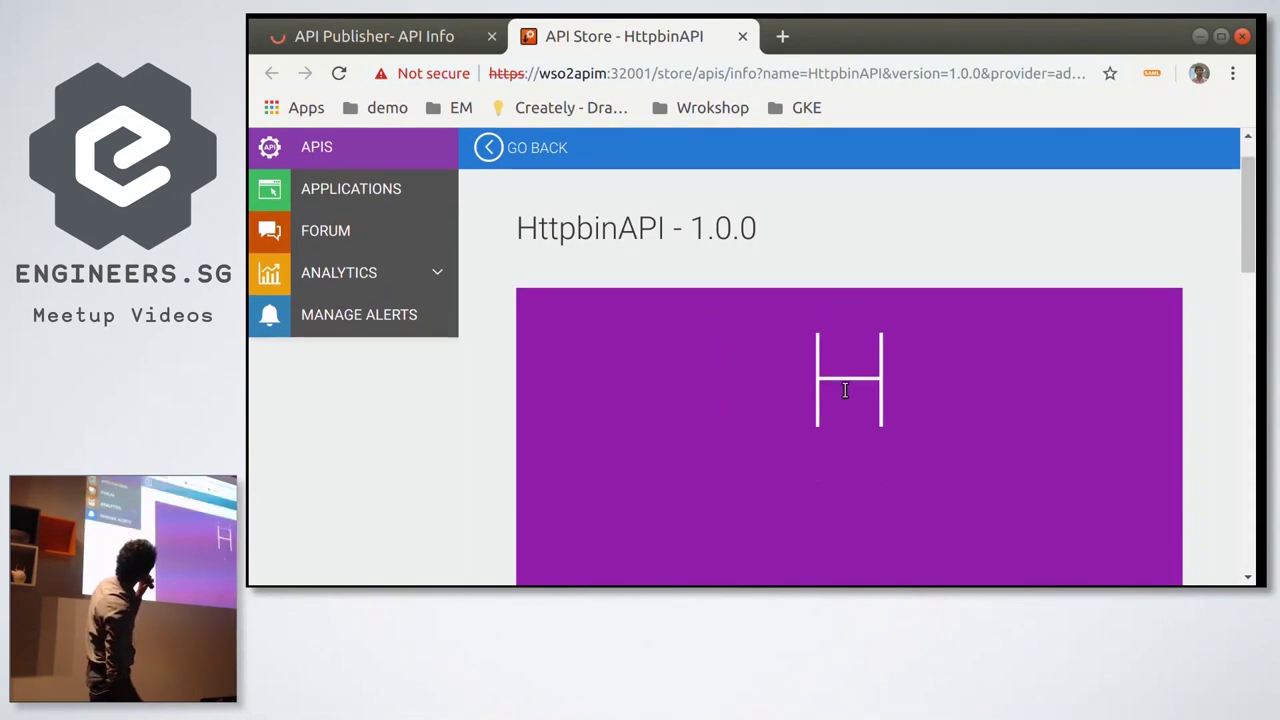
pyautogui.scroll(2, 843, 390)
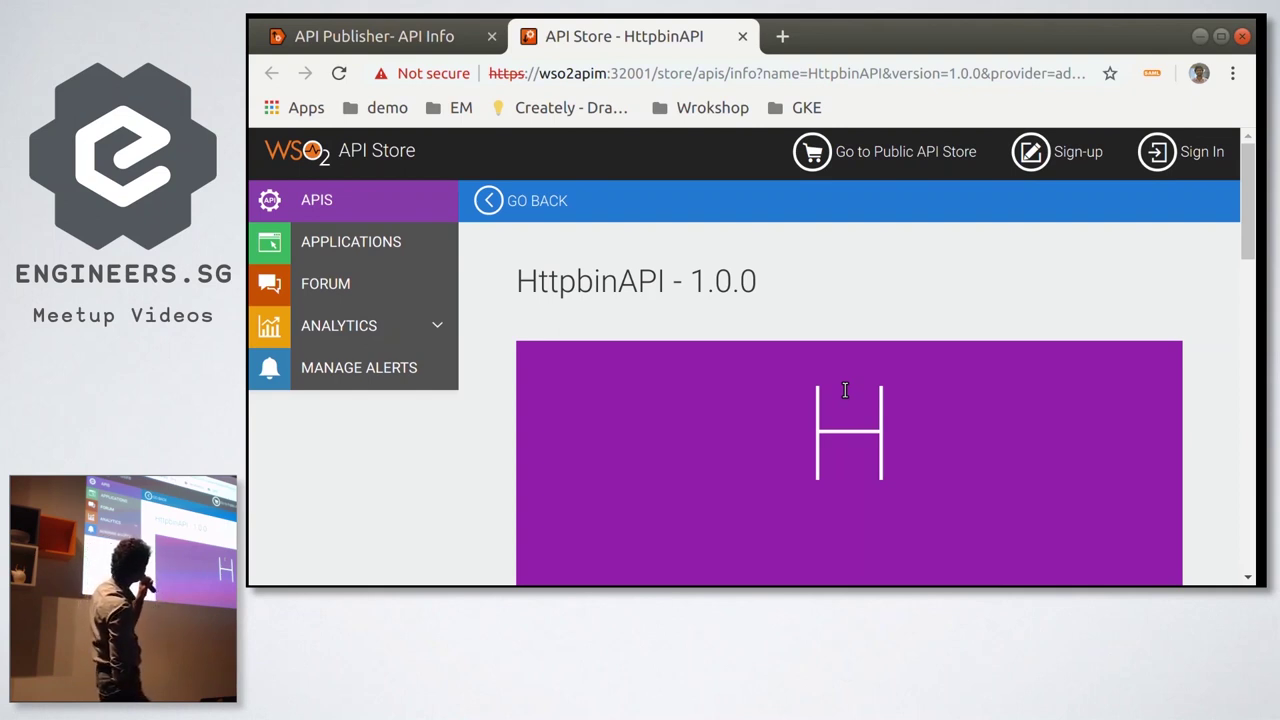
# Sign in to the API Store with the admin account's username and password.
pyautogui.click(1157, 160)
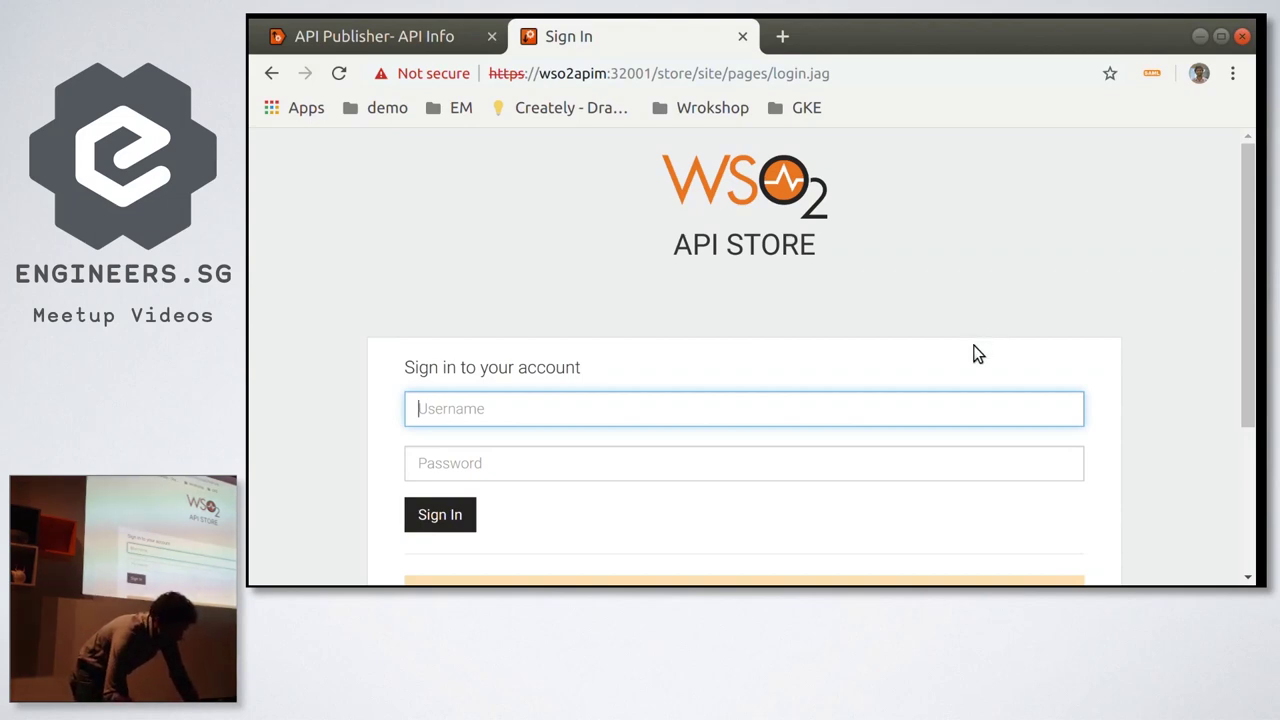
pyautogui.press('Tab')
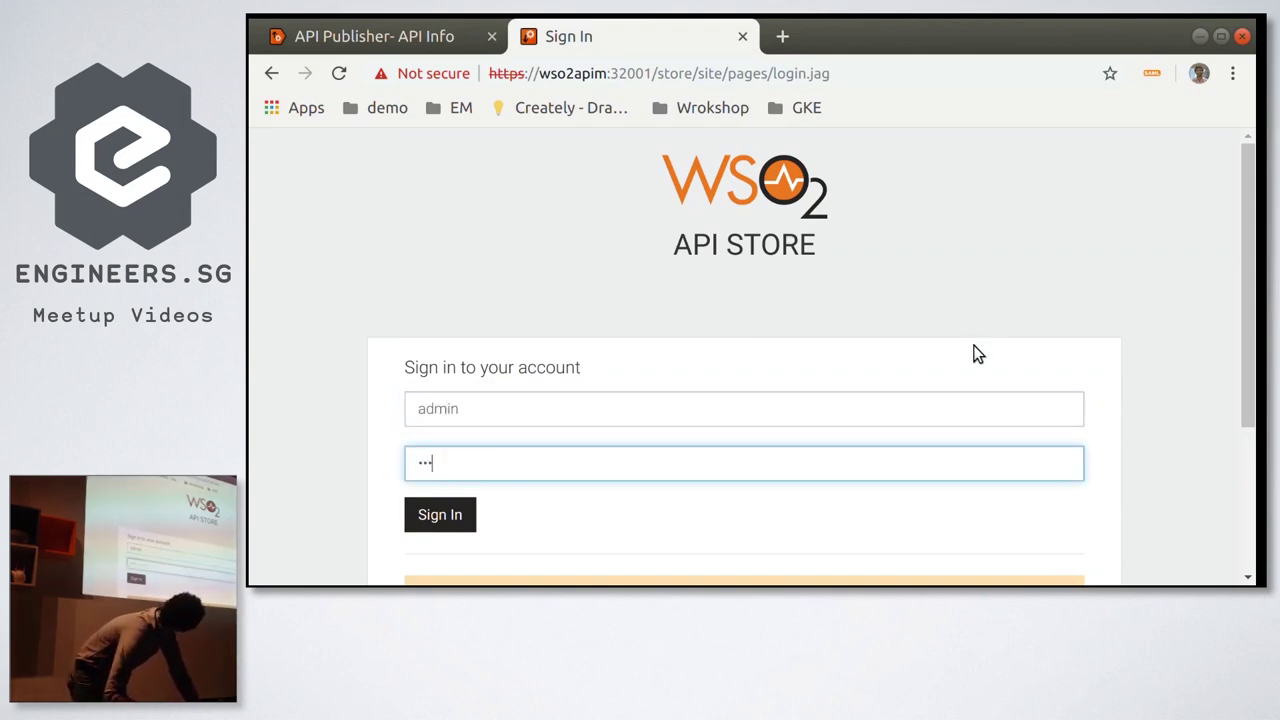
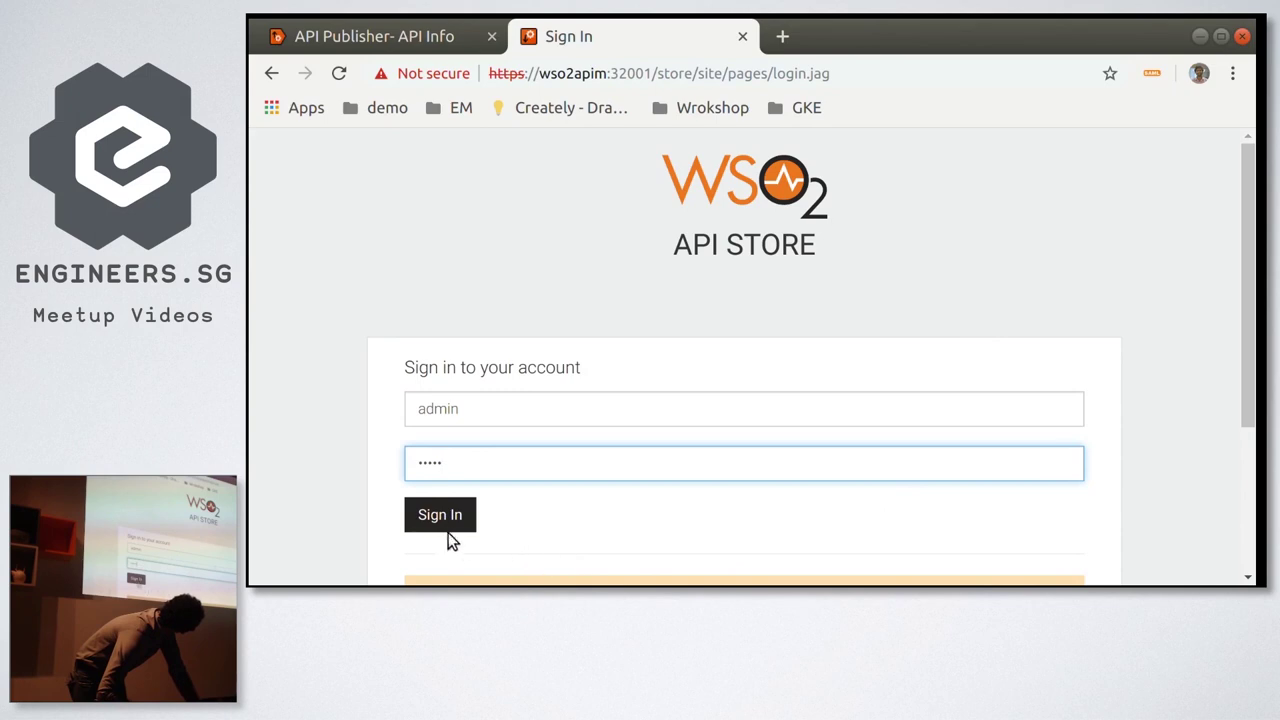
pyautogui.click(447, 522)
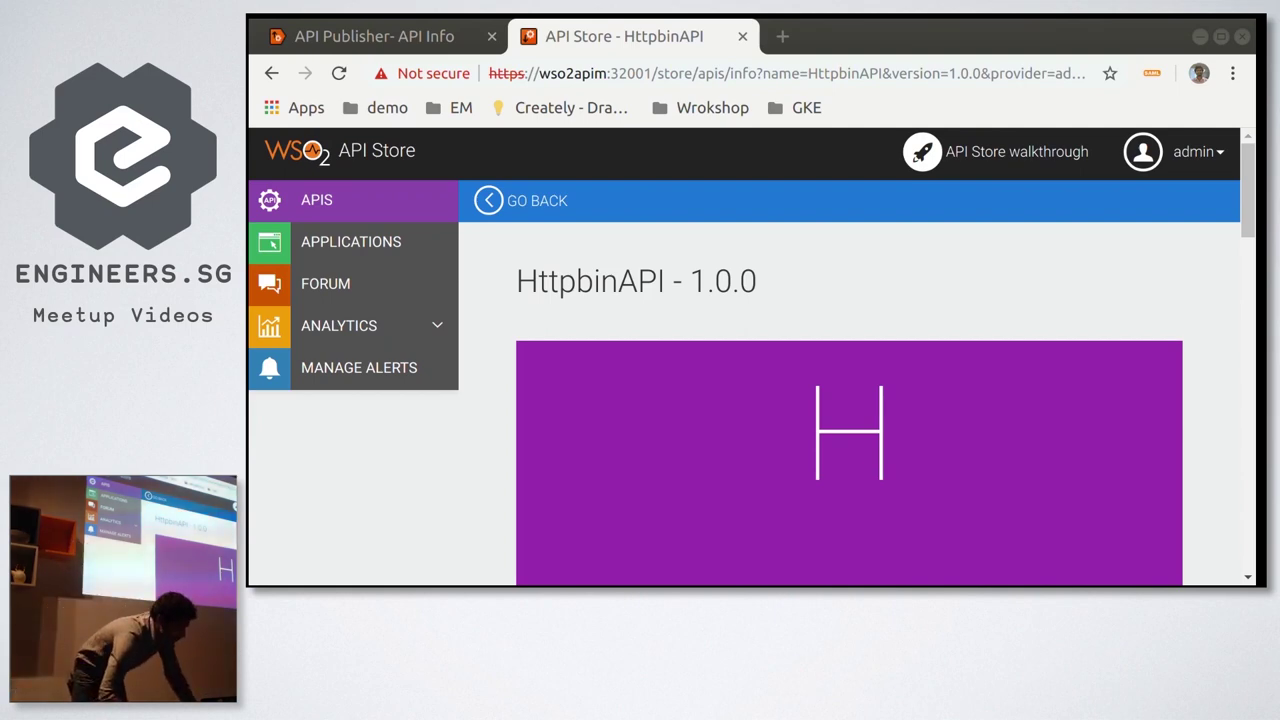
# In the terminal, scroll back and select the earlier curl command to the /headers endpoint.
pyautogui.hotkey('alt', 'Tab')
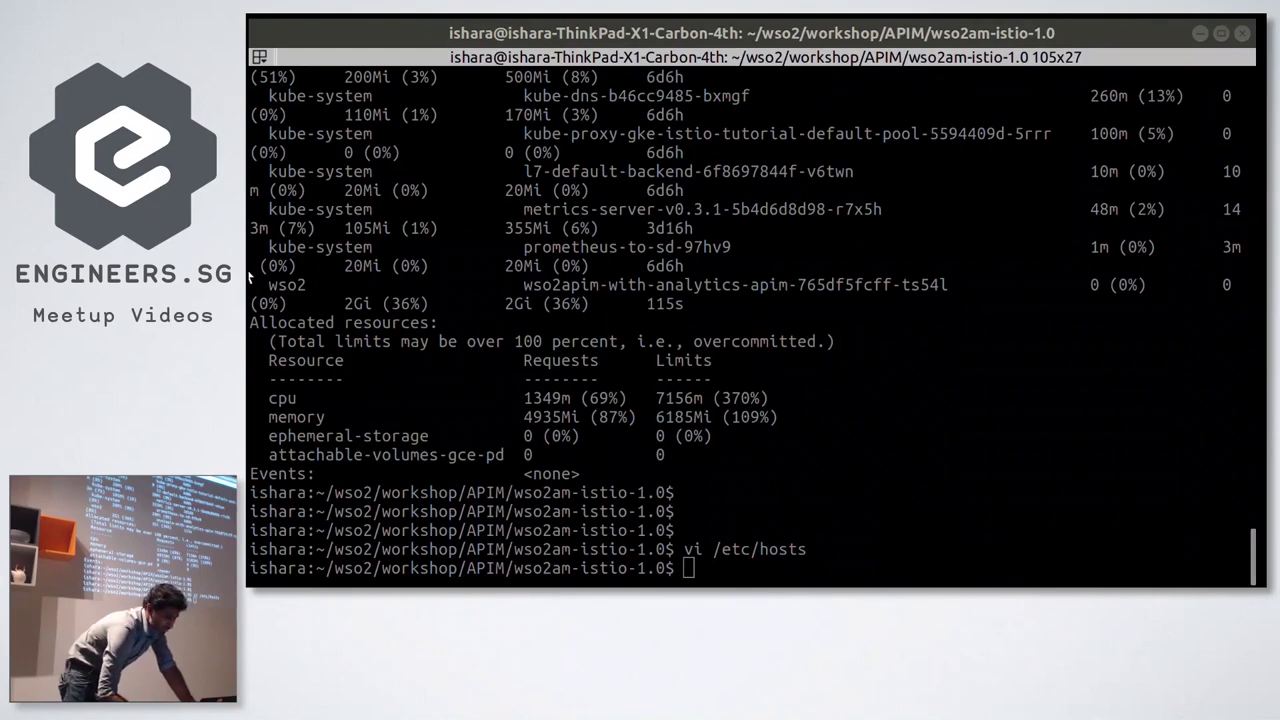
pyautogui.click(591, 310)
pyautogui.scroll(20, 591, 310)
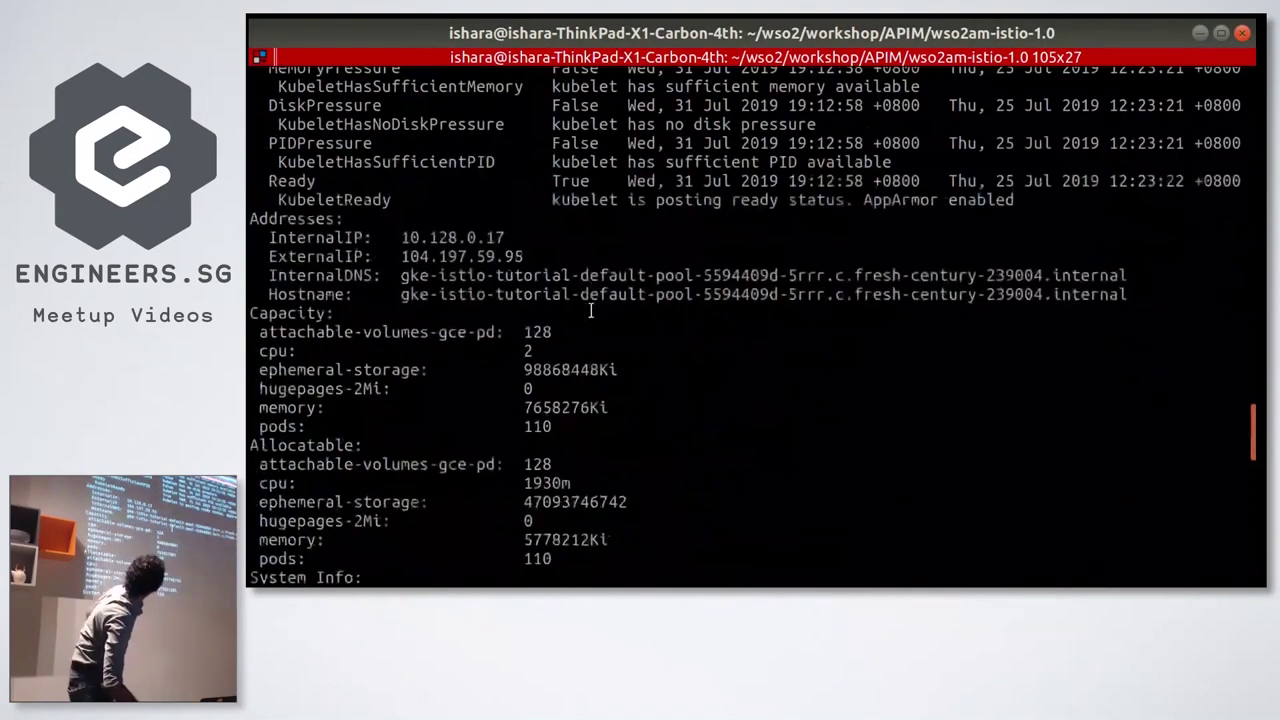
pyautogui.scroll(15, 591, 310)
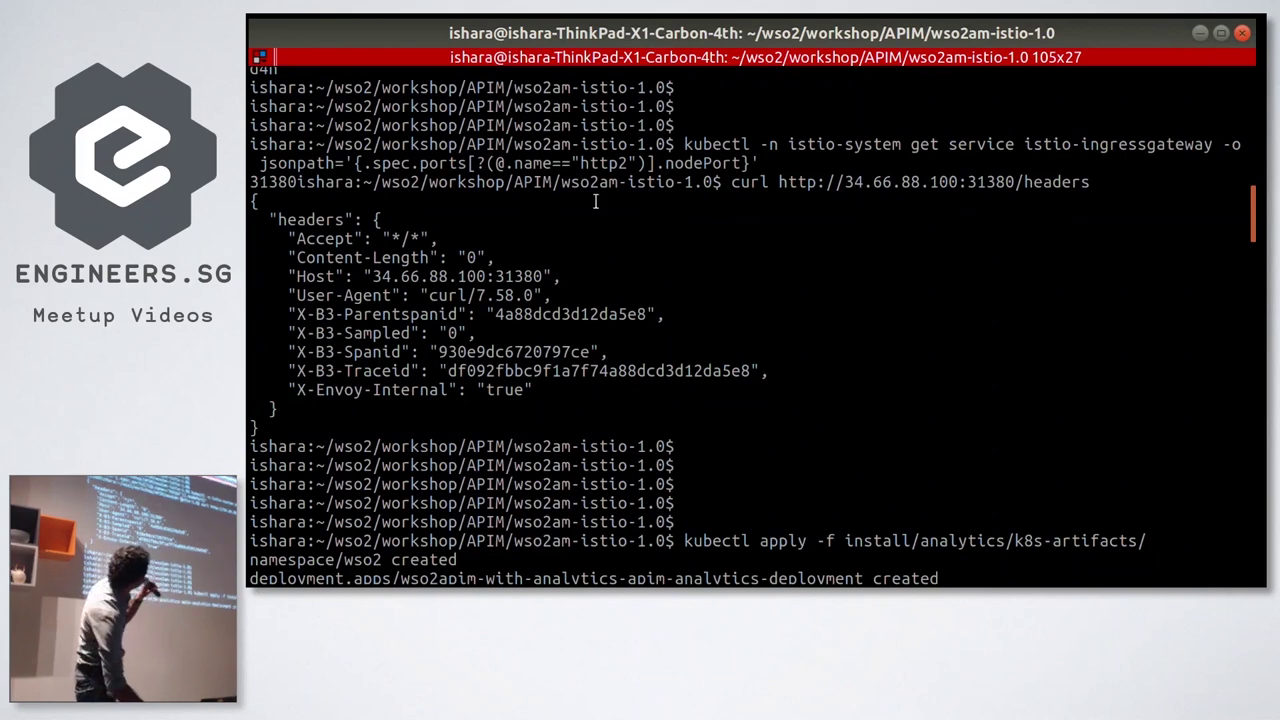
pyautogui.moveTo(730, 182); pyautogui.dragTo(1094, 177)
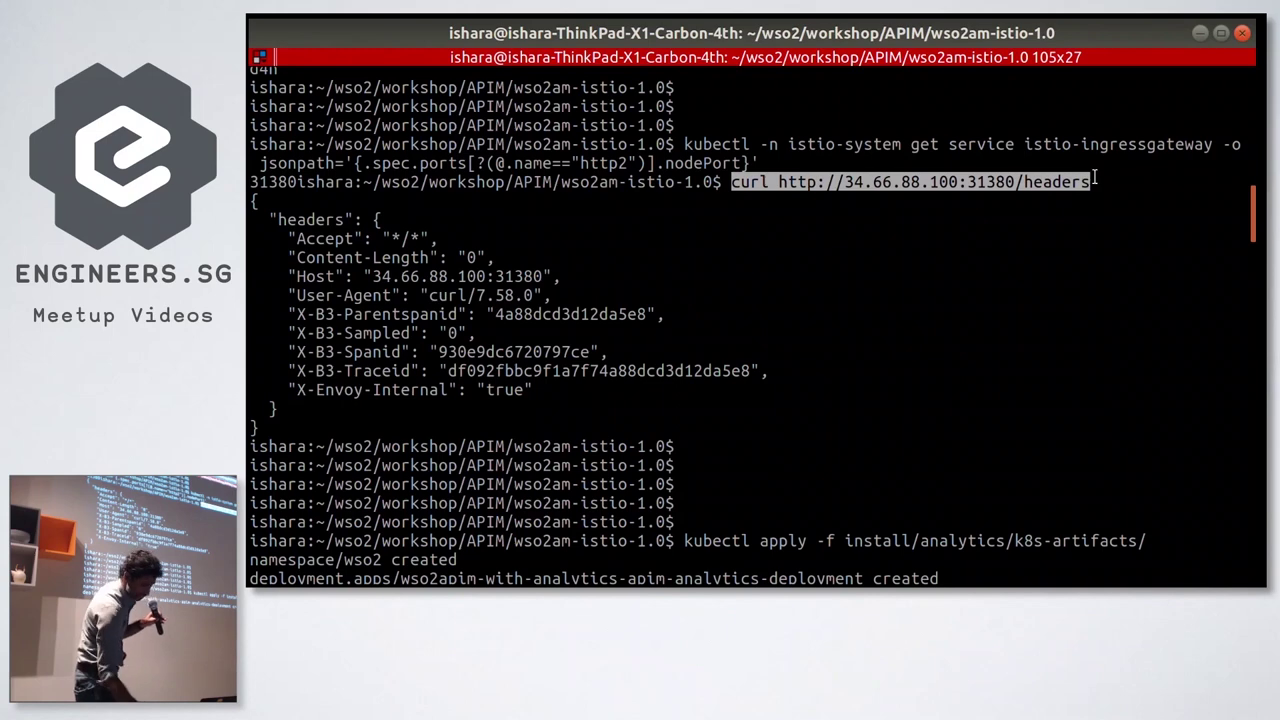
pyautogui.middleClick(1095, 178)
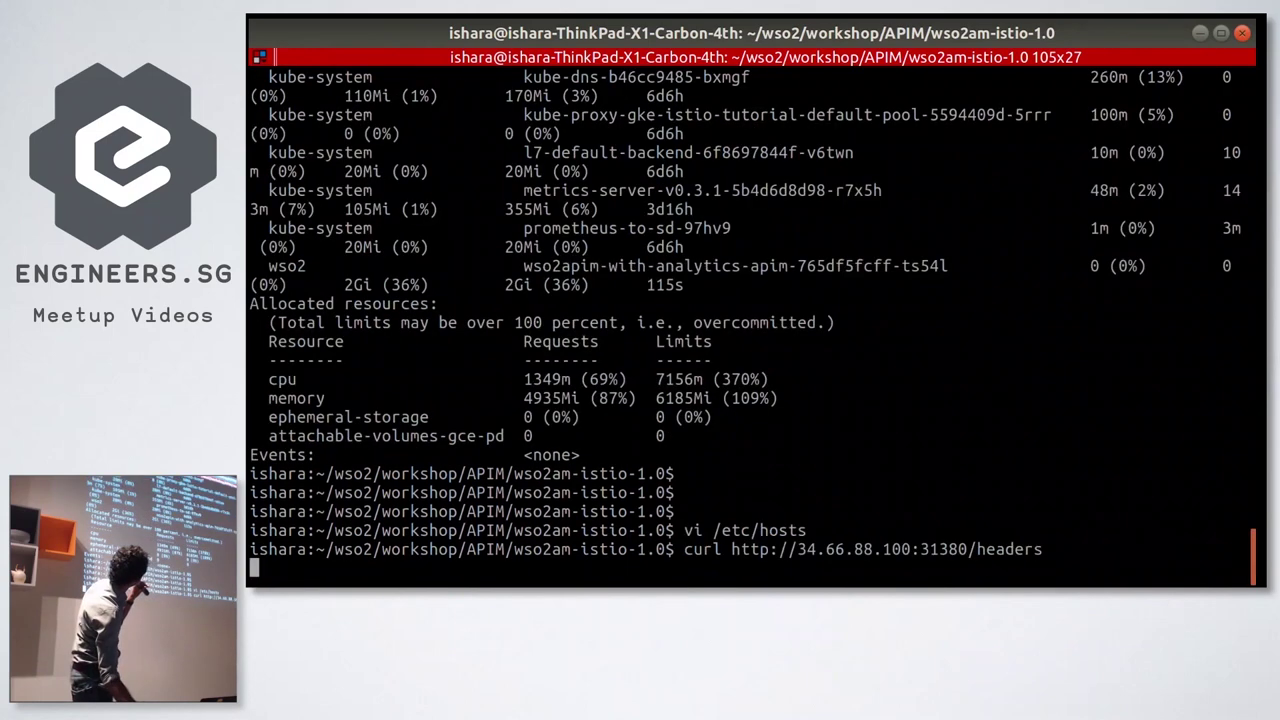
pyautogui.press('Return')
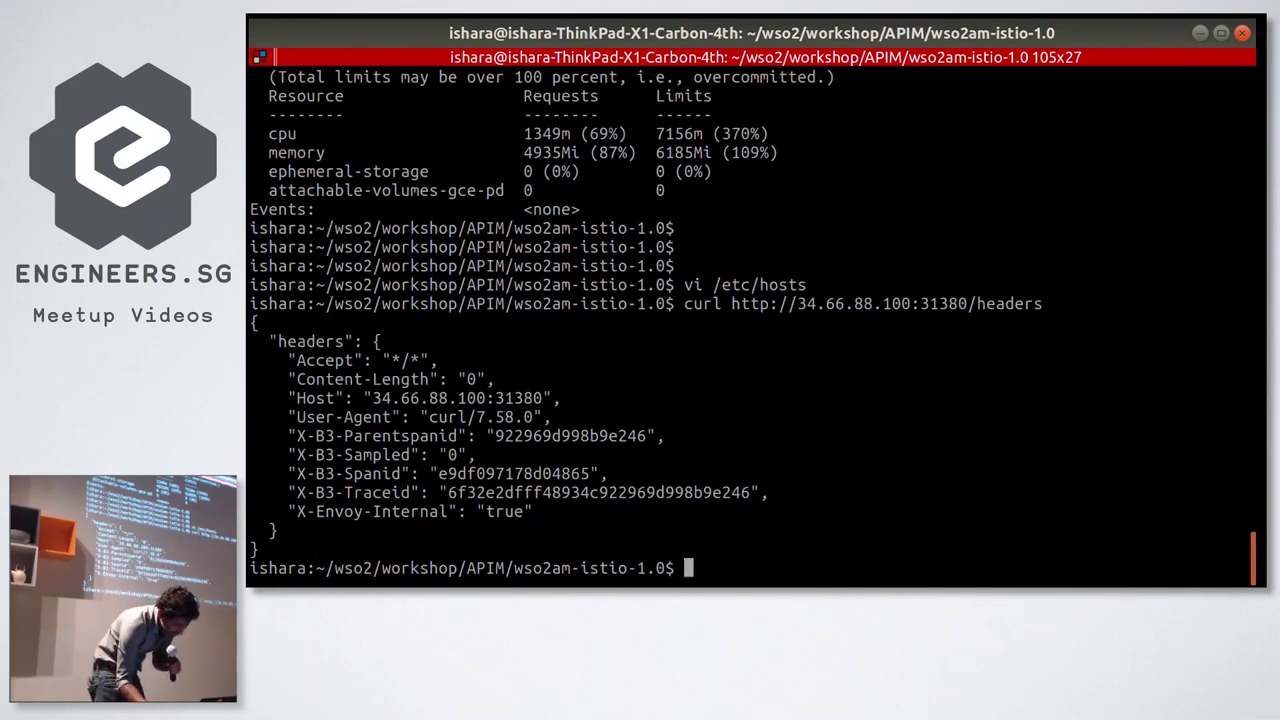
pyautogui.press('Up')
pyautogui.press('Return')
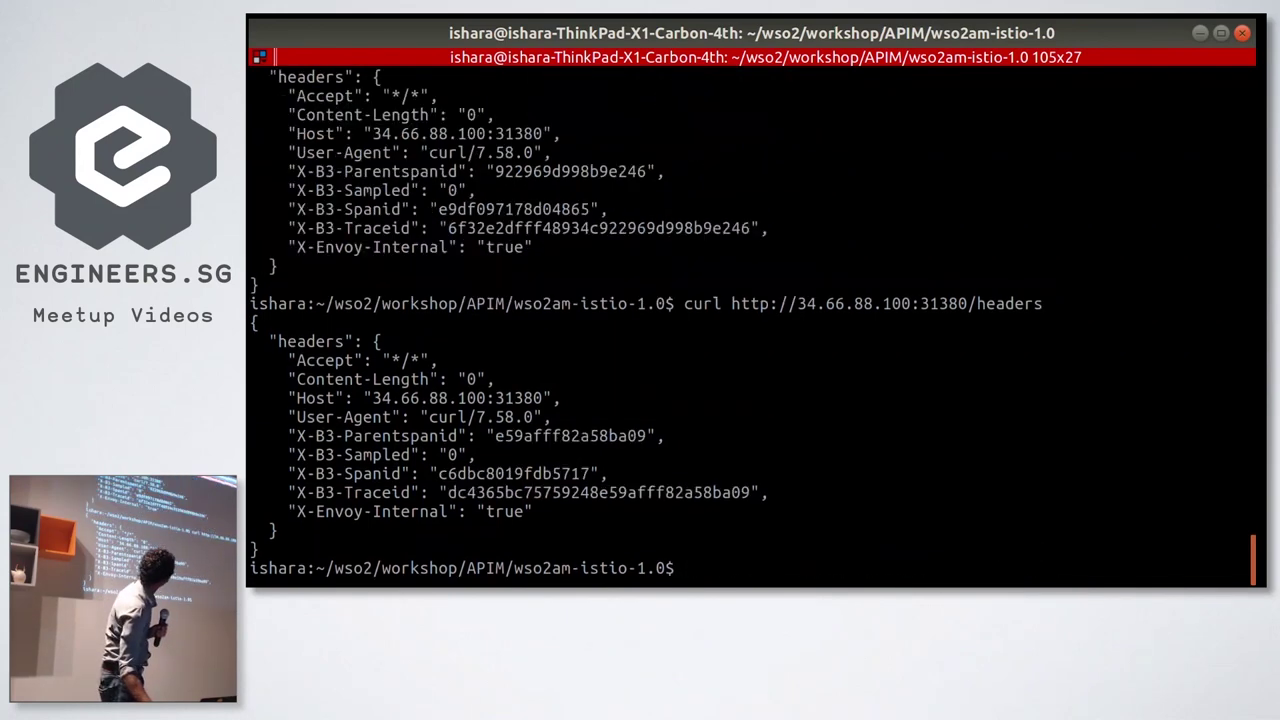
# Change the curl request to the /ip endpoint, run it, then return to the HttpbinAPI store page.
pyautogui.press('Up')
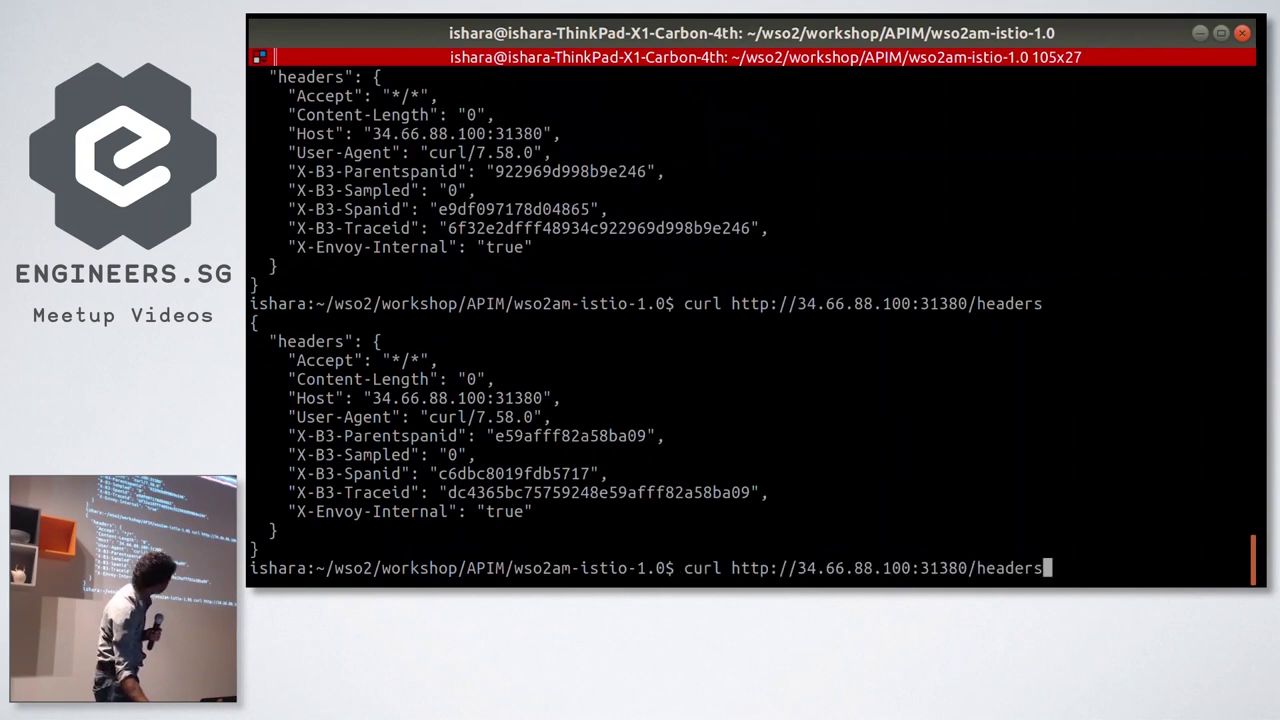
pyautogui.press('BackSpace')
pyautogui.press('BackSpace')
pyautogui.press('BackSpace')
pyautogui.press('BackSpace')
pyautogui.press('BackSpace')
pyautogui.press('BackSpace')
pyautogui.press('BackSpace')
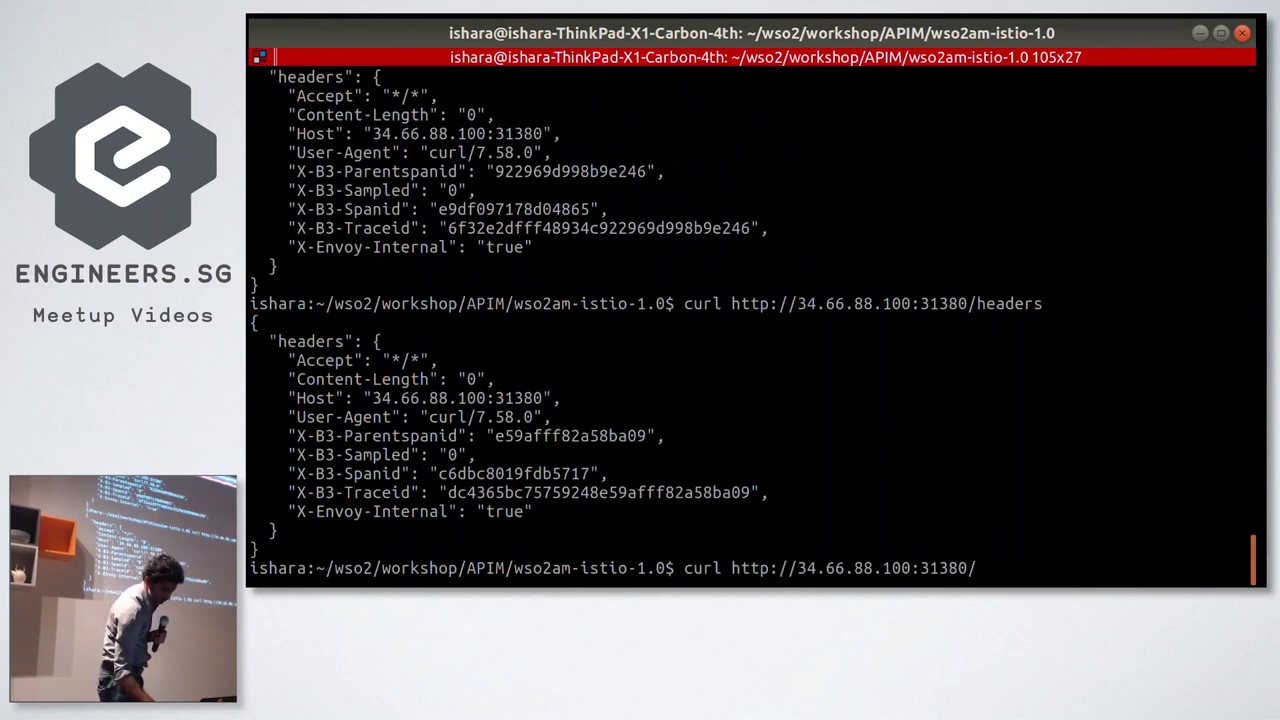
pyautogui.write('ip')
pyautogui.press('Return')
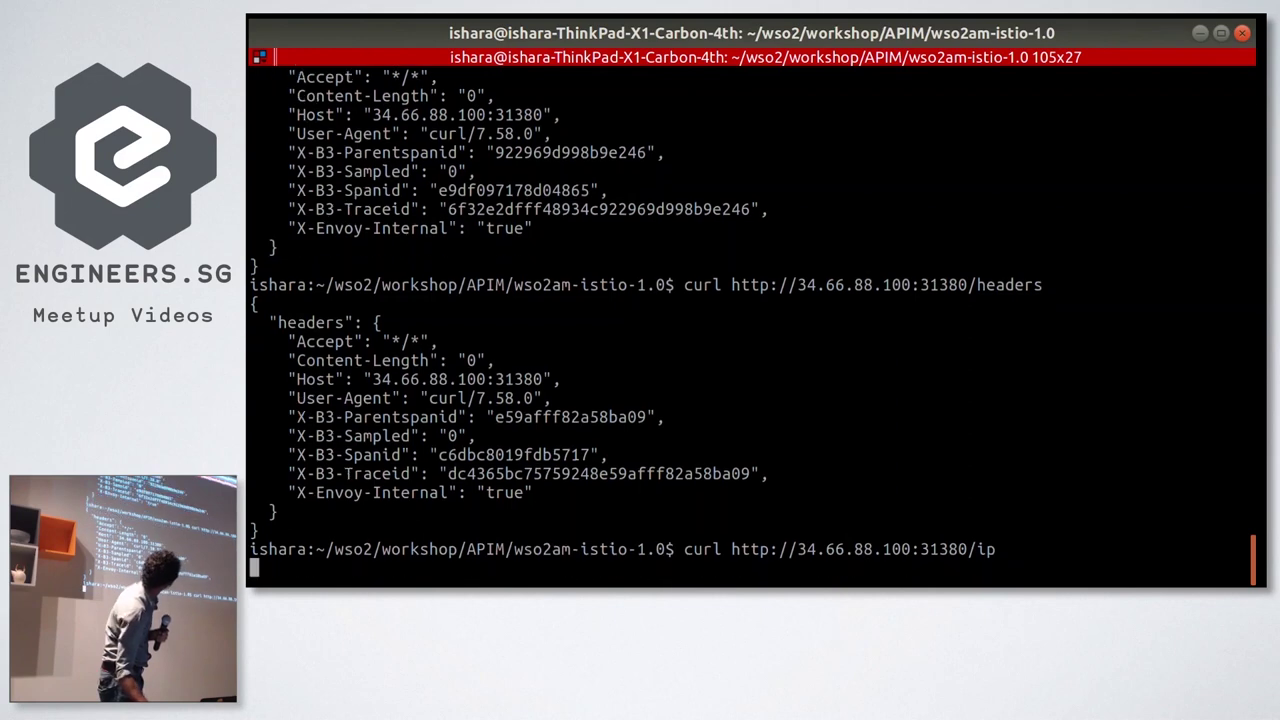
pyautogui.press('Return')
pyautogui.press('Return')
pyautogui.press('Return')
pyautogui.press('Return')
pyautogui.press('Return')
pyautogui.press('Return')
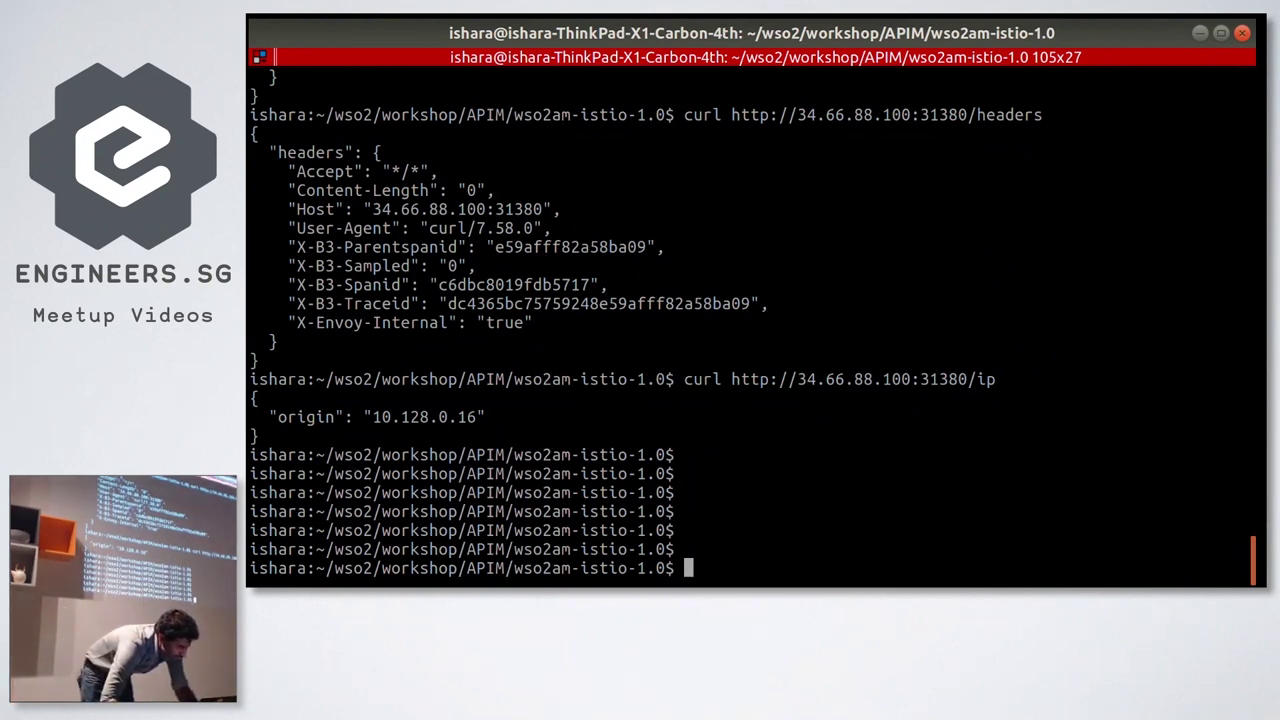
pyautogui.hotkey('alt', 'Tab')
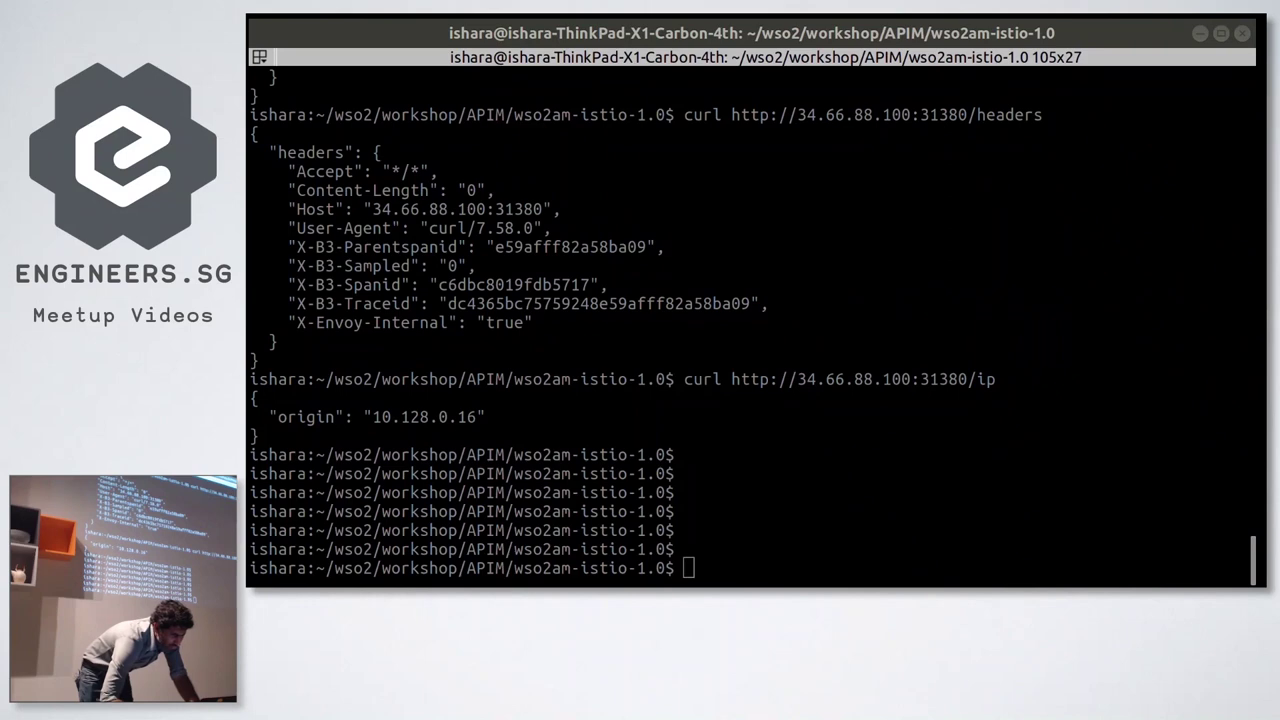
pyautogui.hotkey('alt', 'Tab')
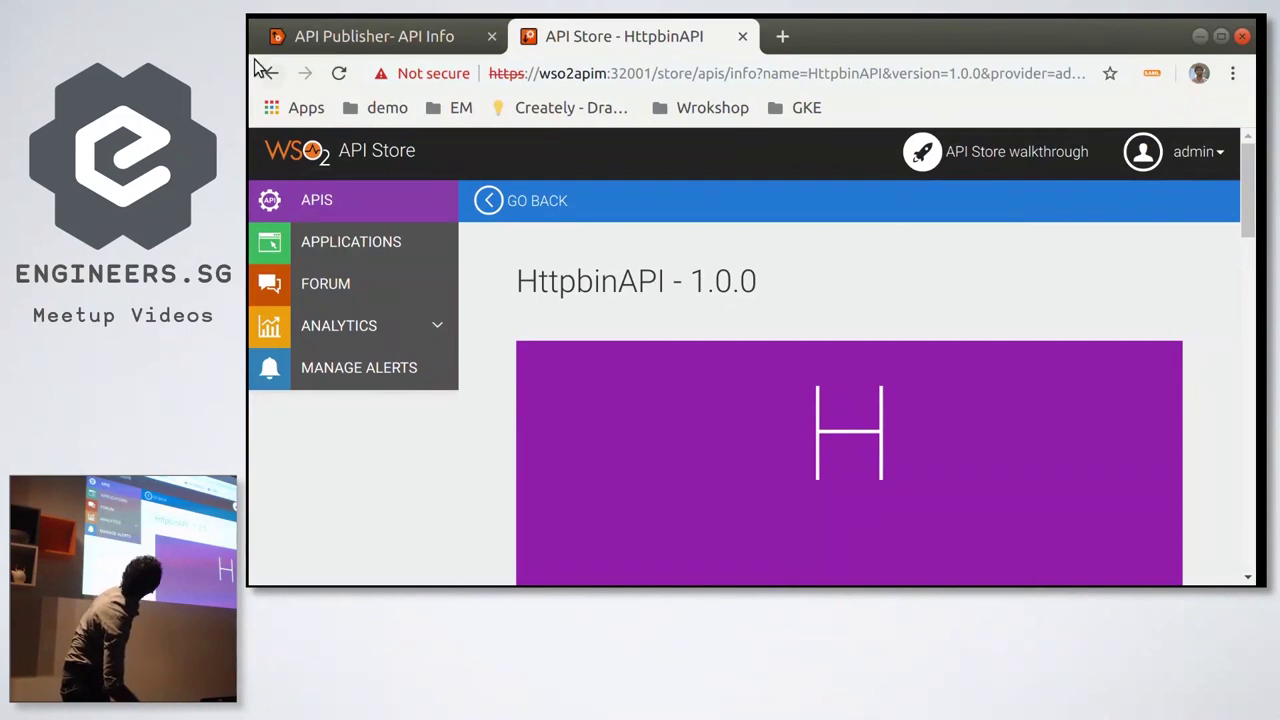
# Close the API Store tab and delete HttpbinAPI 1.0.0 from the Publisher's API list.
pyautogui.click(742, 37)
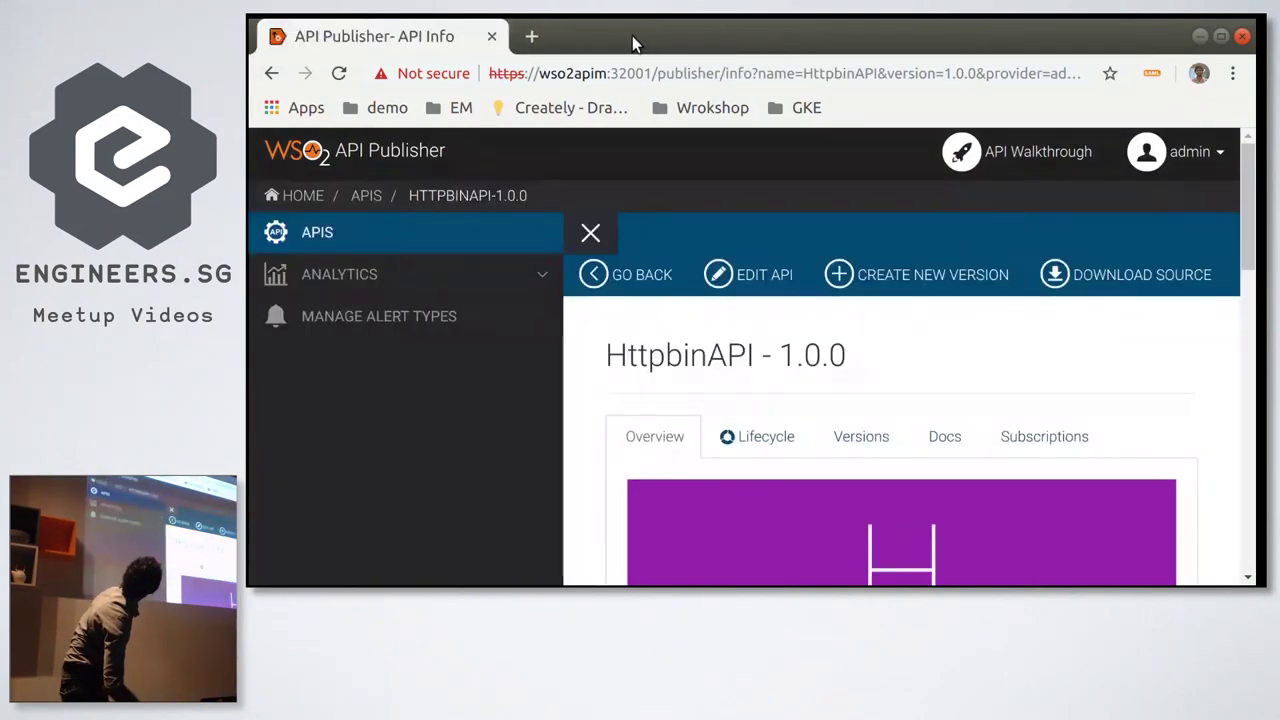
pyautogui.click(427, 246)
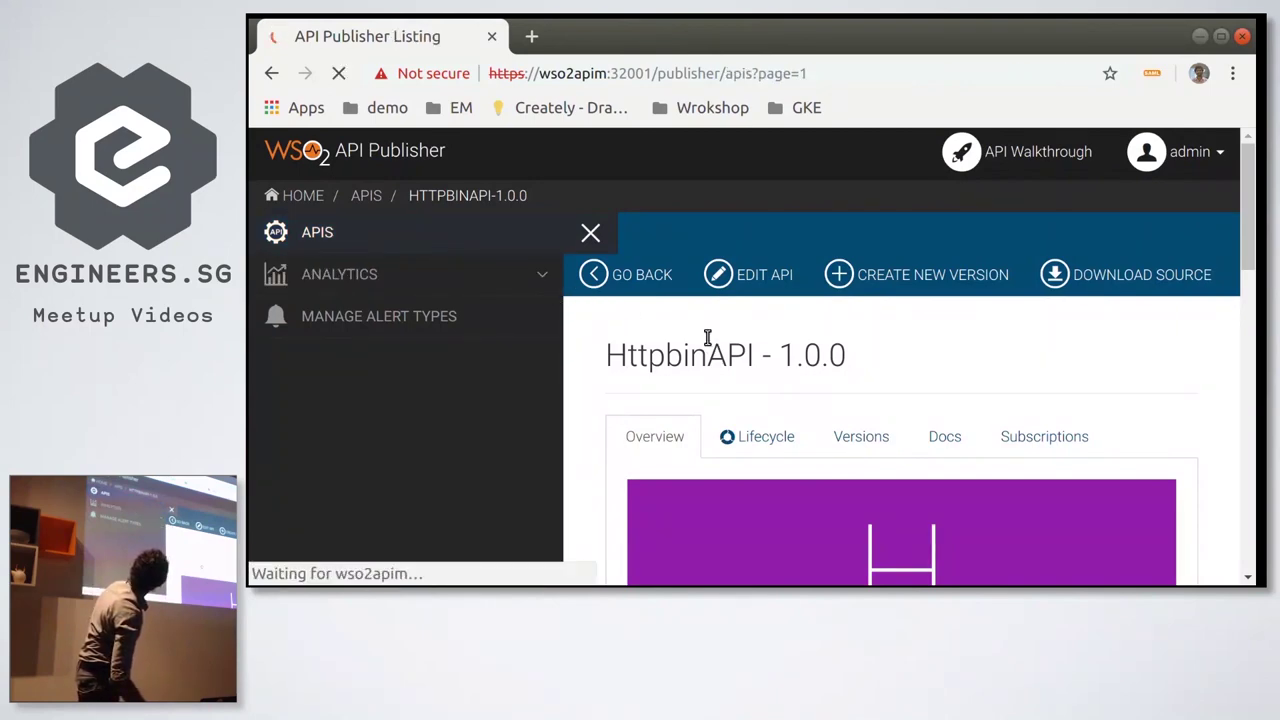
pyautogui.scroll(-2, 707, 338)
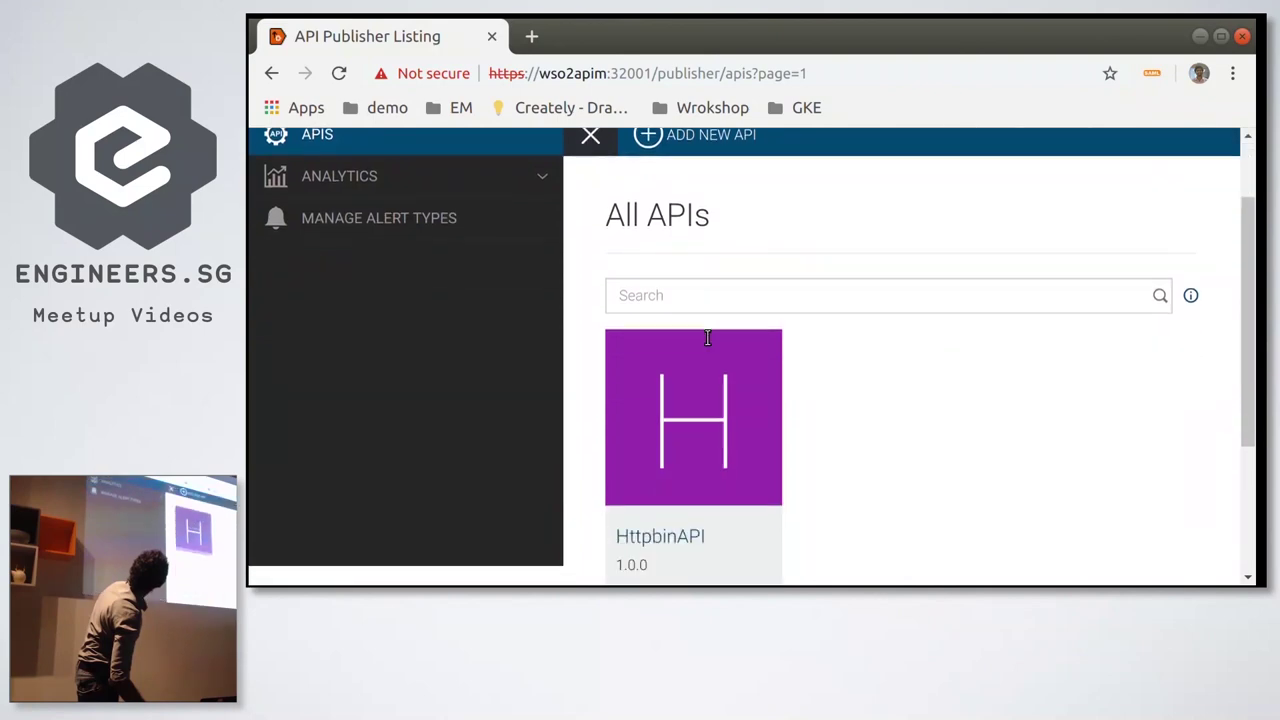
pyautogui.scroll(-4, 707, 338)
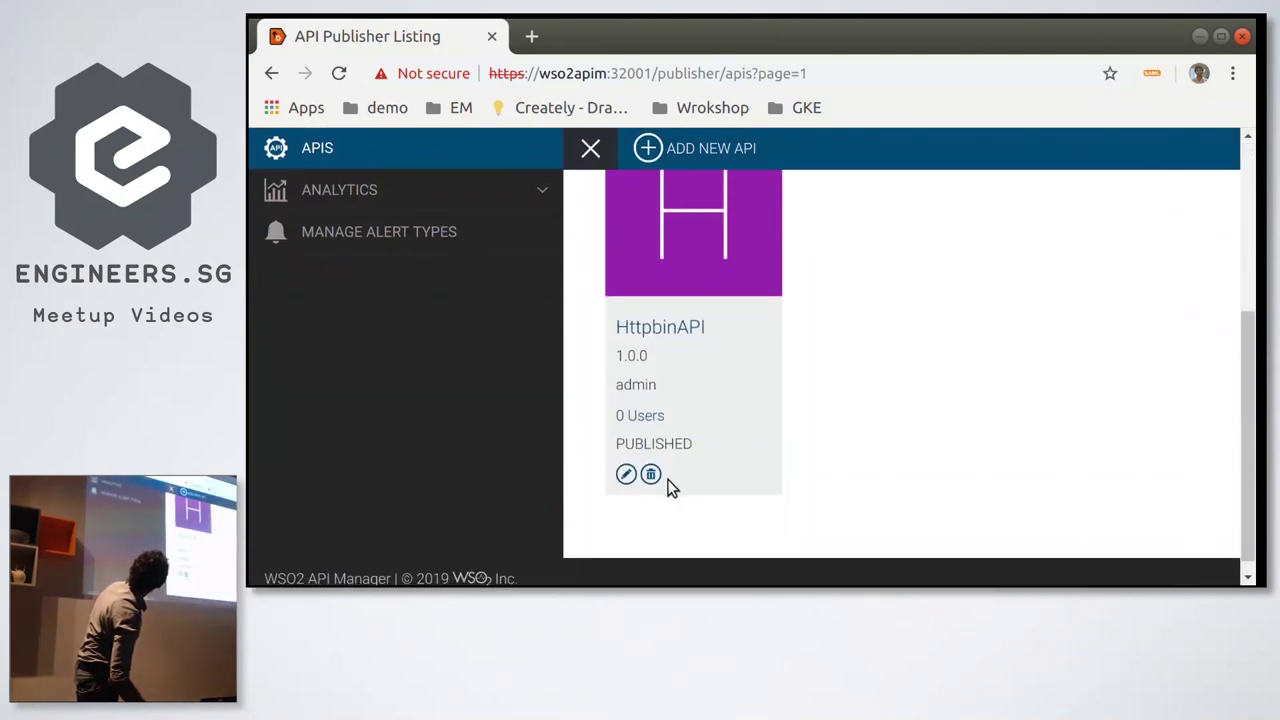
pyautogui.click(650, 476)
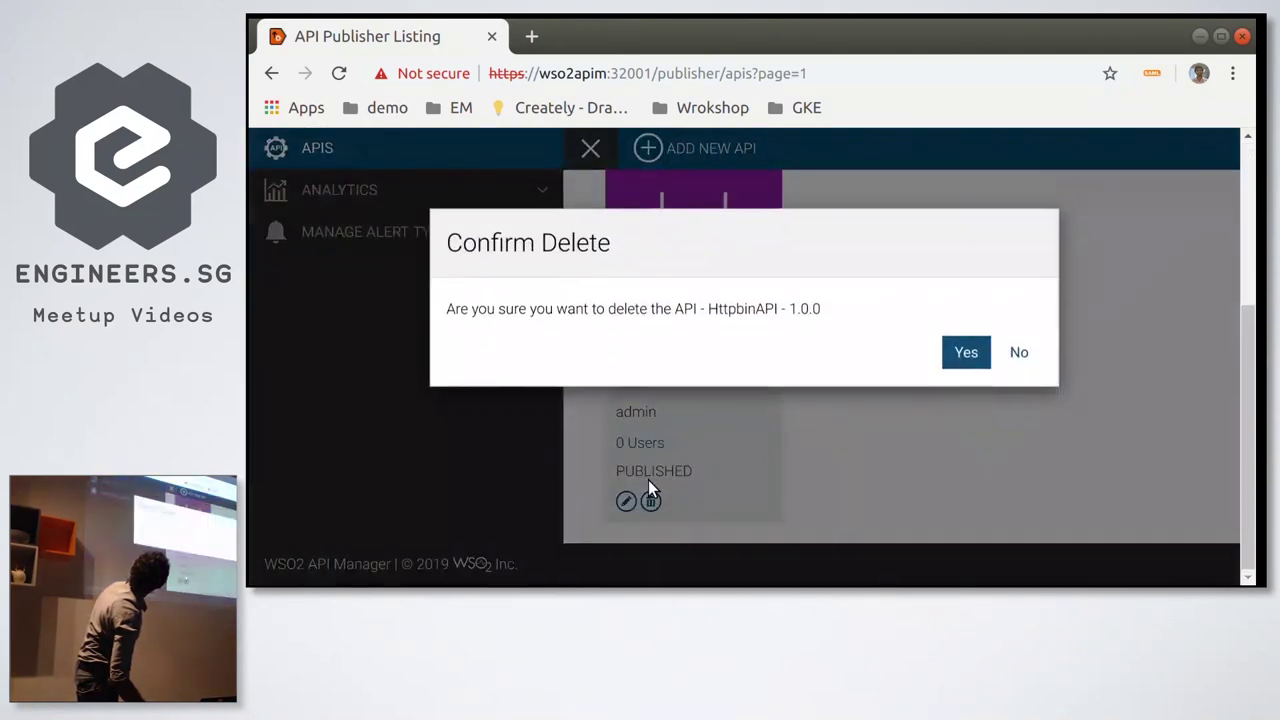
pyautogui.click(961, 351)
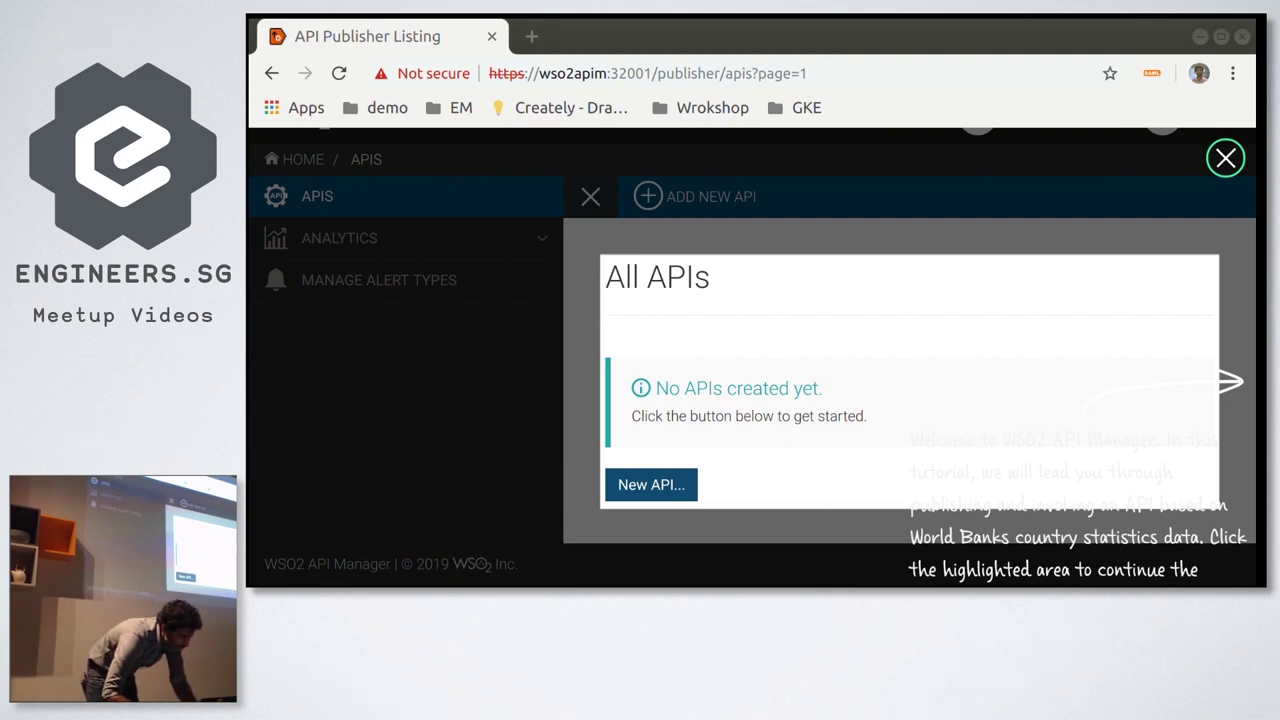
# Create the server-cert generic secret in the istio-system namespace with kubectl.
pyautogui.hotkey('alt', 'Tab')
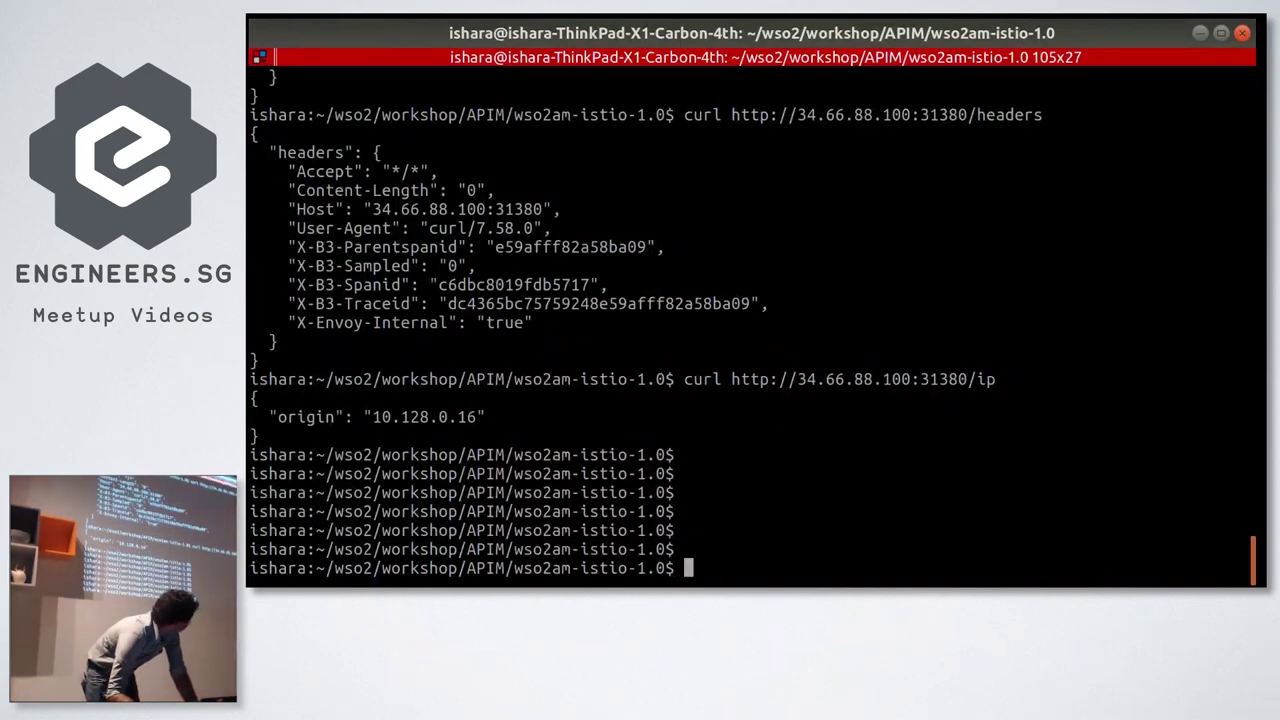
pyautogui.press('Return')
pyautogui.press('Return')
pyautogui.press('Return')
pyautogui.press('Return')
pyautogui.hotkey('ctrl', 'shift', 'v')
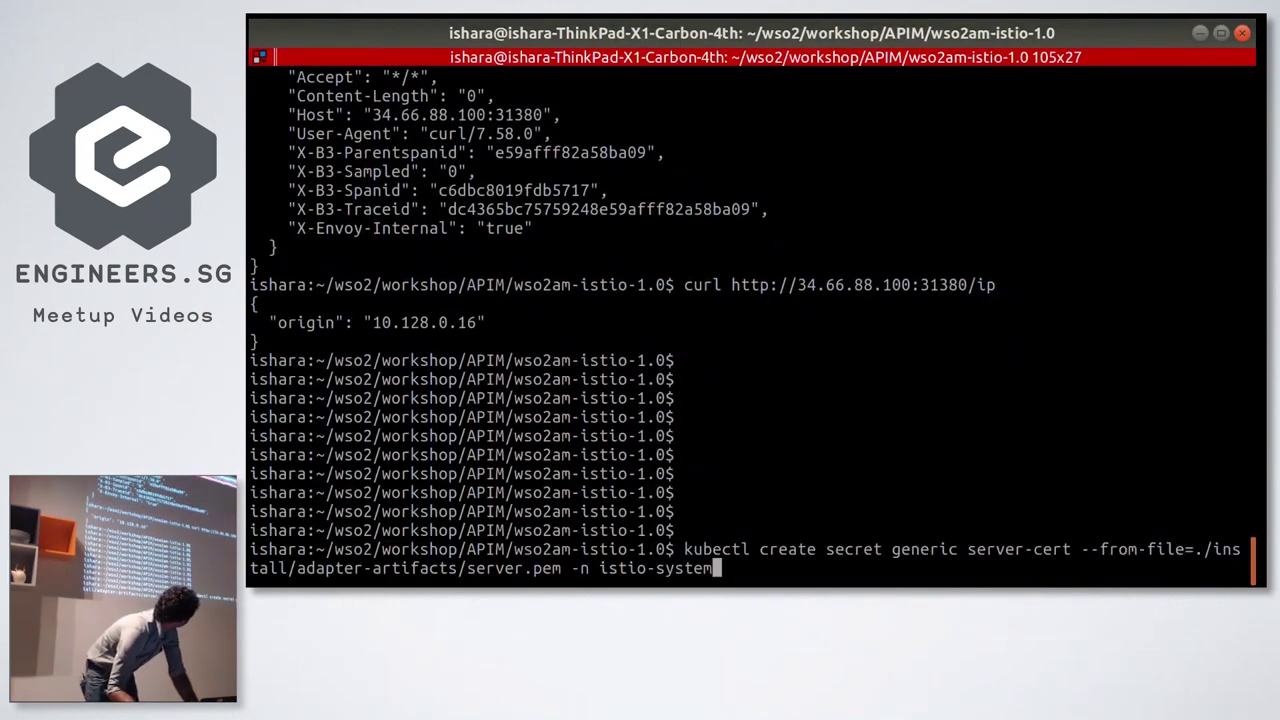
pyautogui.press('Return')
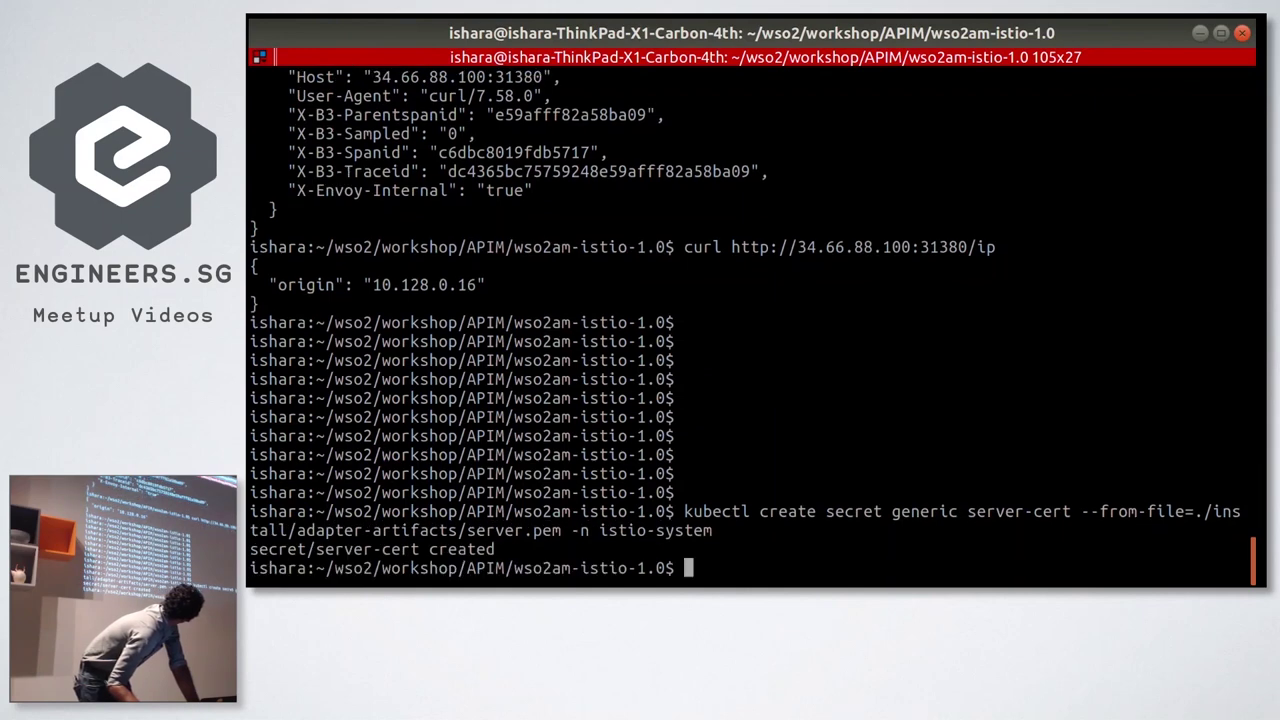
pyautogui.press('Return')
pyautogui.press('Return')
pyautogui.press('Return')
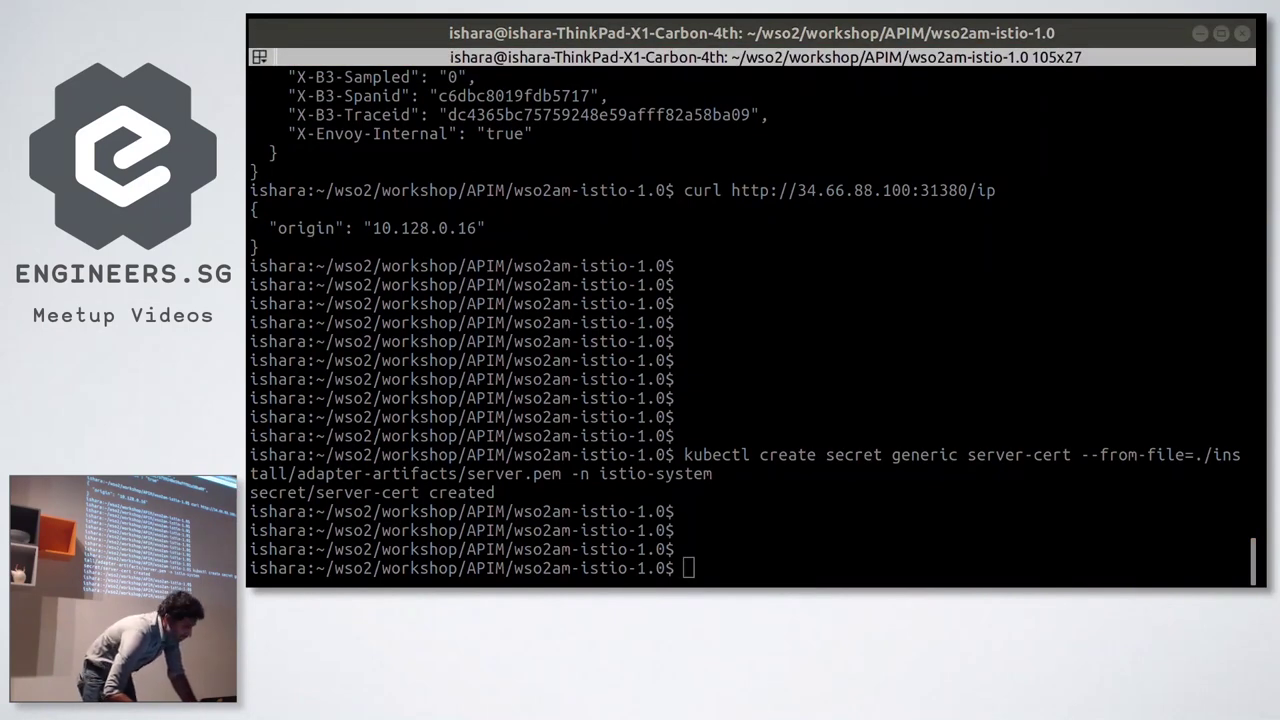
# Deploy the WSO2 adapter artifacts with kubectl apply -f install/adapter-artifacts/.
pyautogui.hotkey('alt', 'Tab')
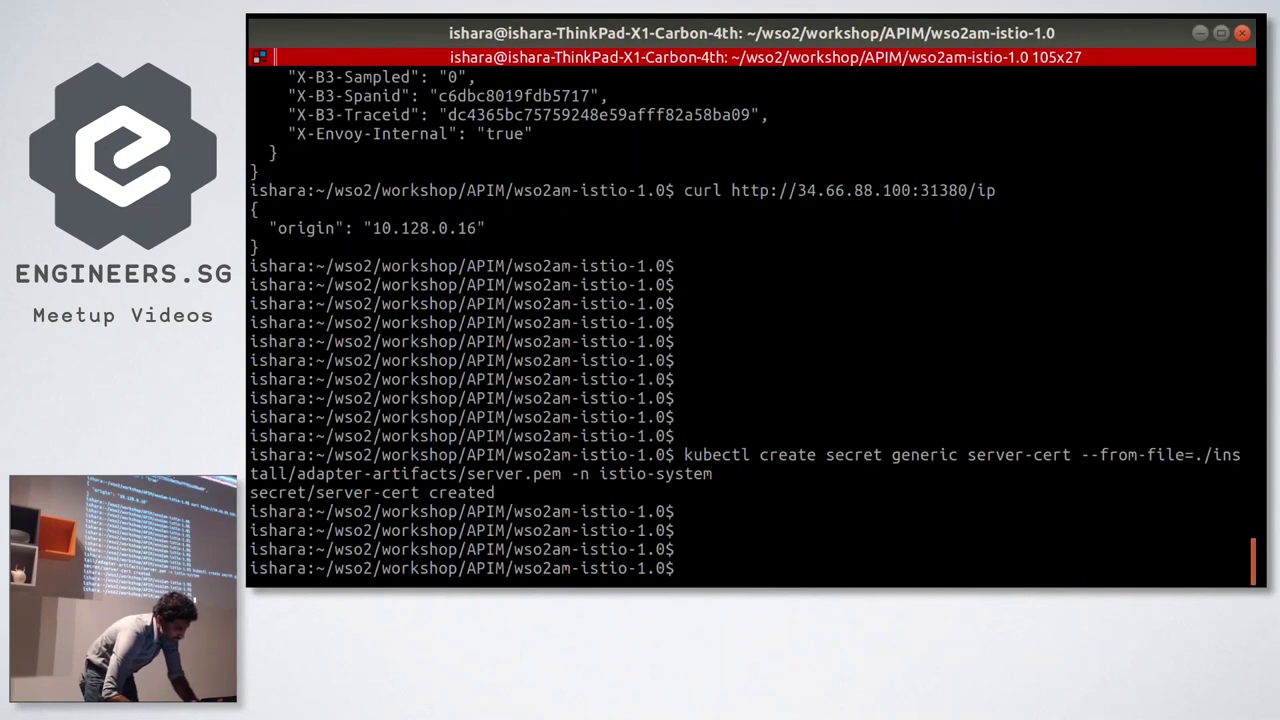
pyautogui.write('kubectl apply -f install/adapter-artifacts/')
pyautogui.press('Return')
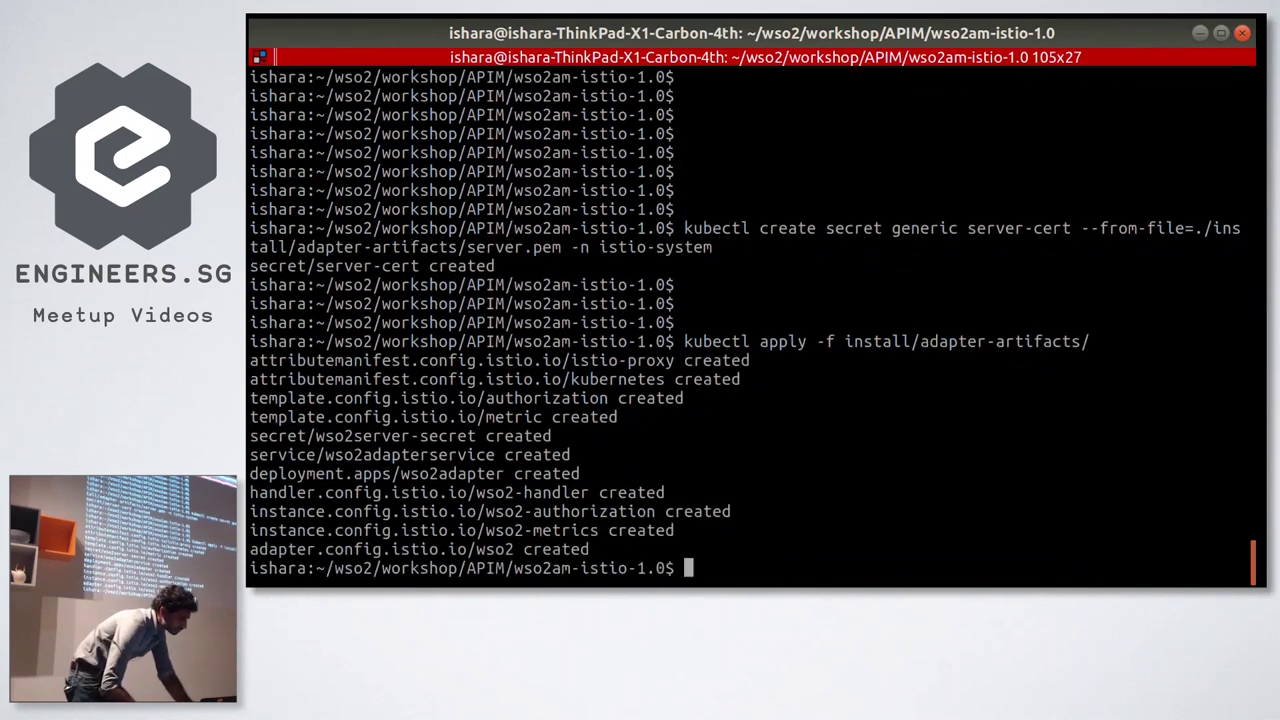
pyautogui.hotkey('alt', 'Tab')
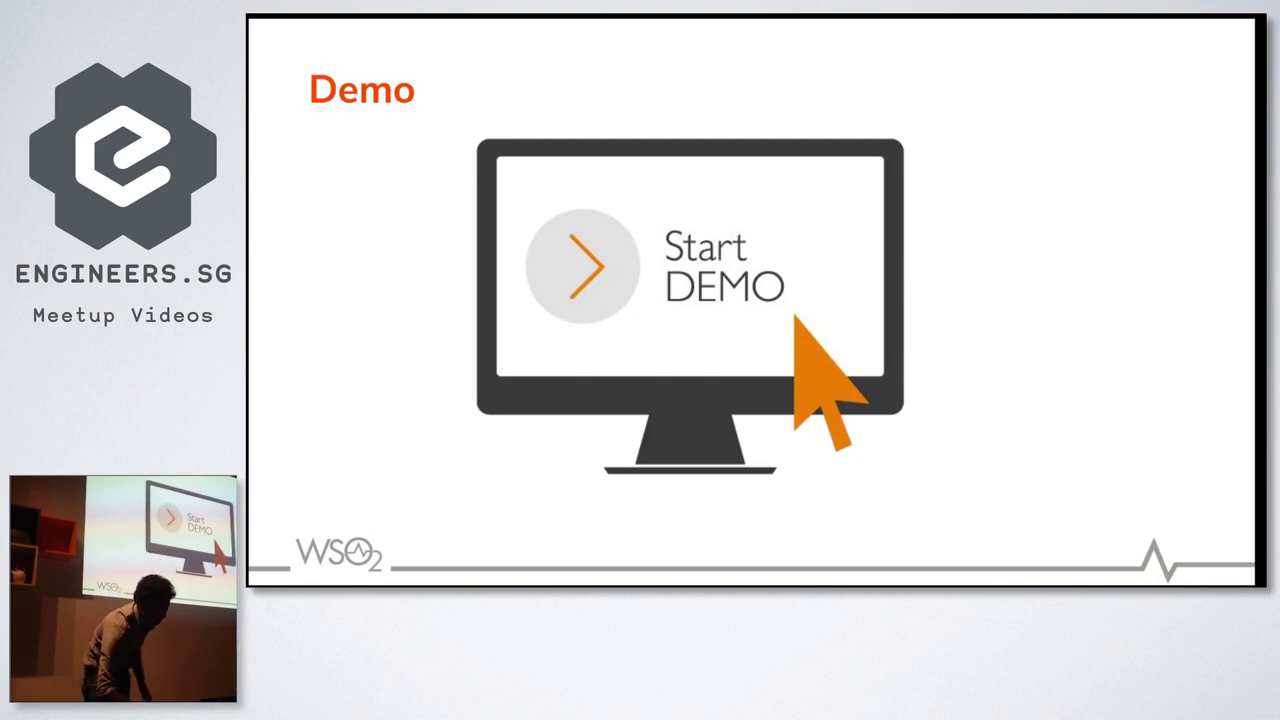
# Step through the JWT and OAuth 2.0 validation process slides, then return to the architecture diagram.
pyautogui.click(693, 288)
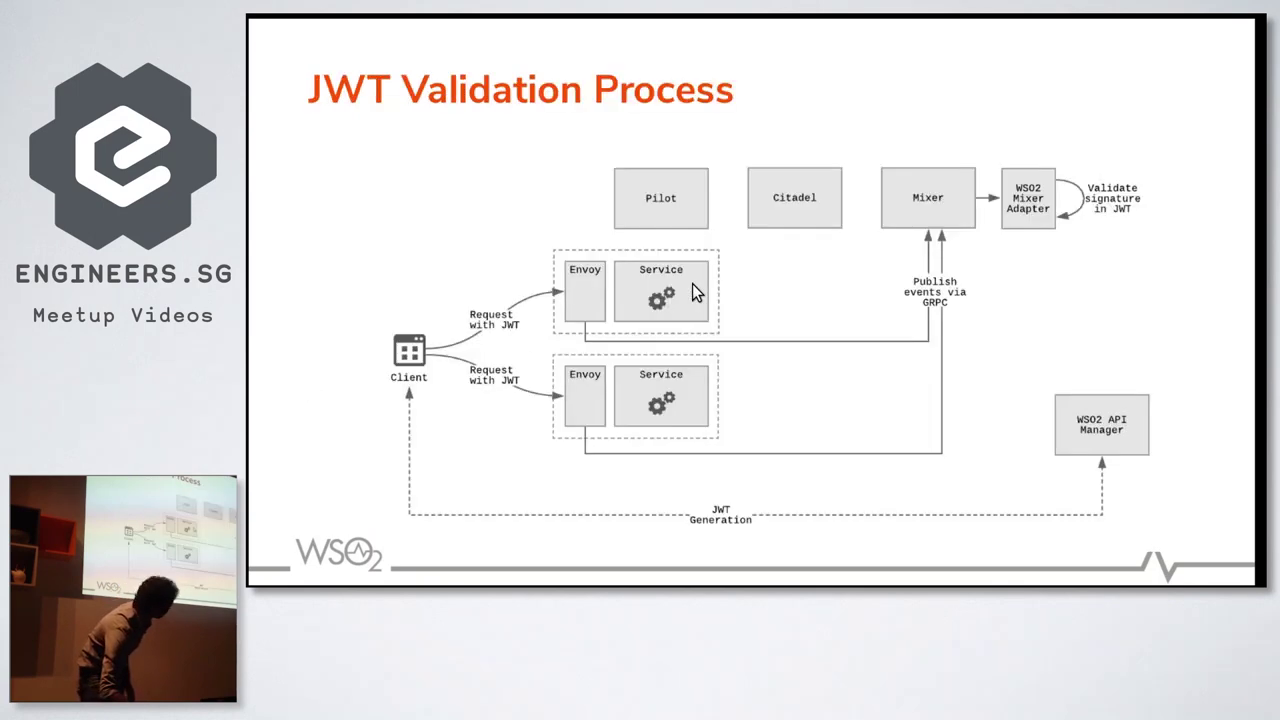
pyautogui.click(697, 292)
pyautogui.click(697, 292)
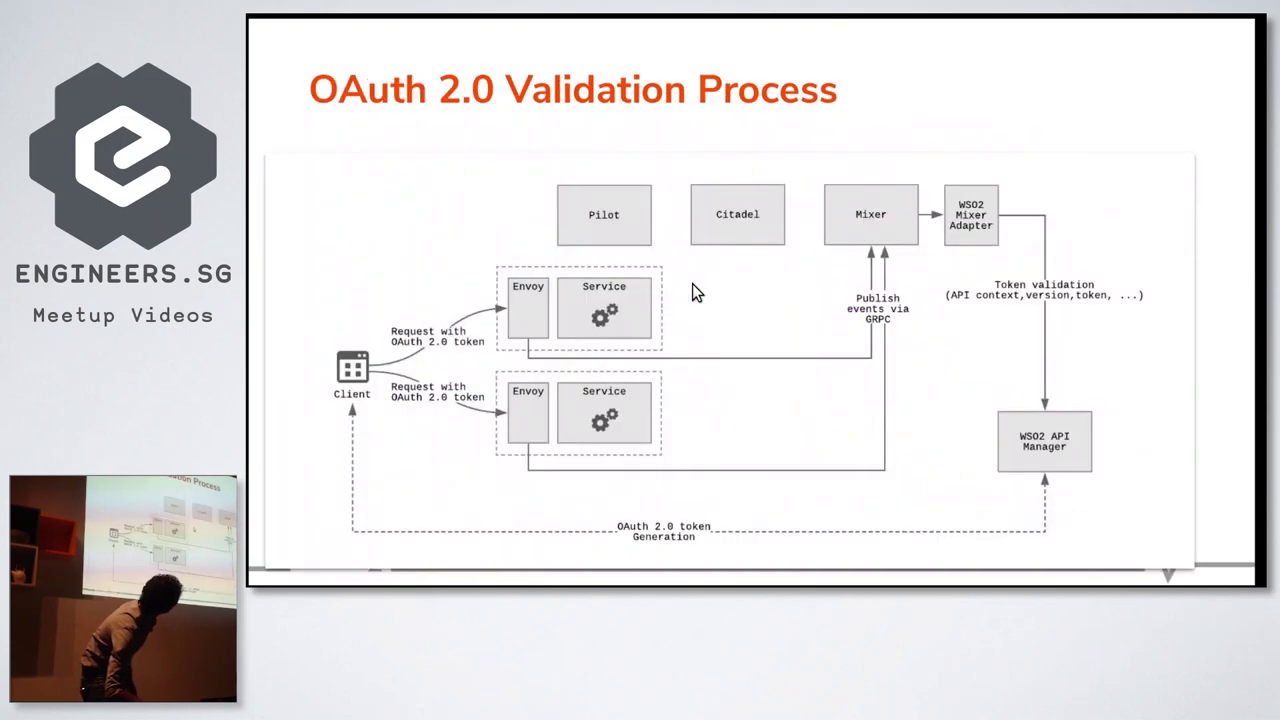
pyautogui.press('Left')
pyautogui.press('Left')
pyautogui.press('Left')
pyautogui.press('Left')
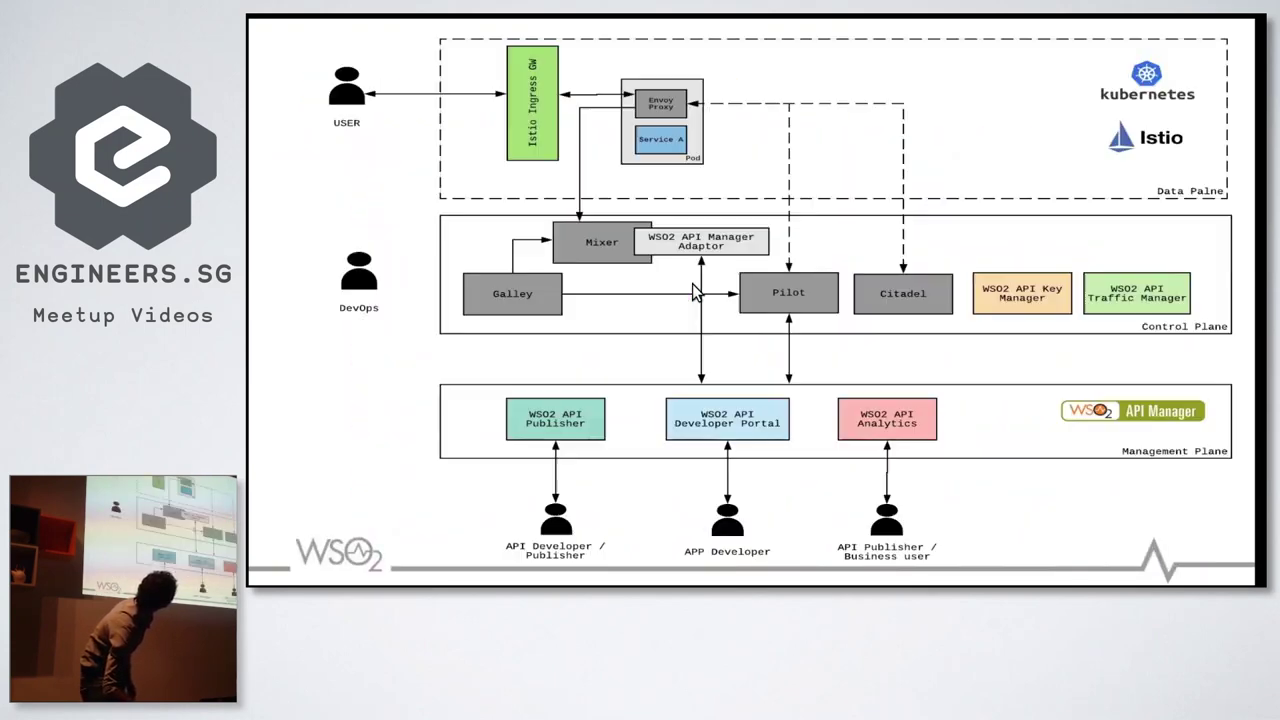
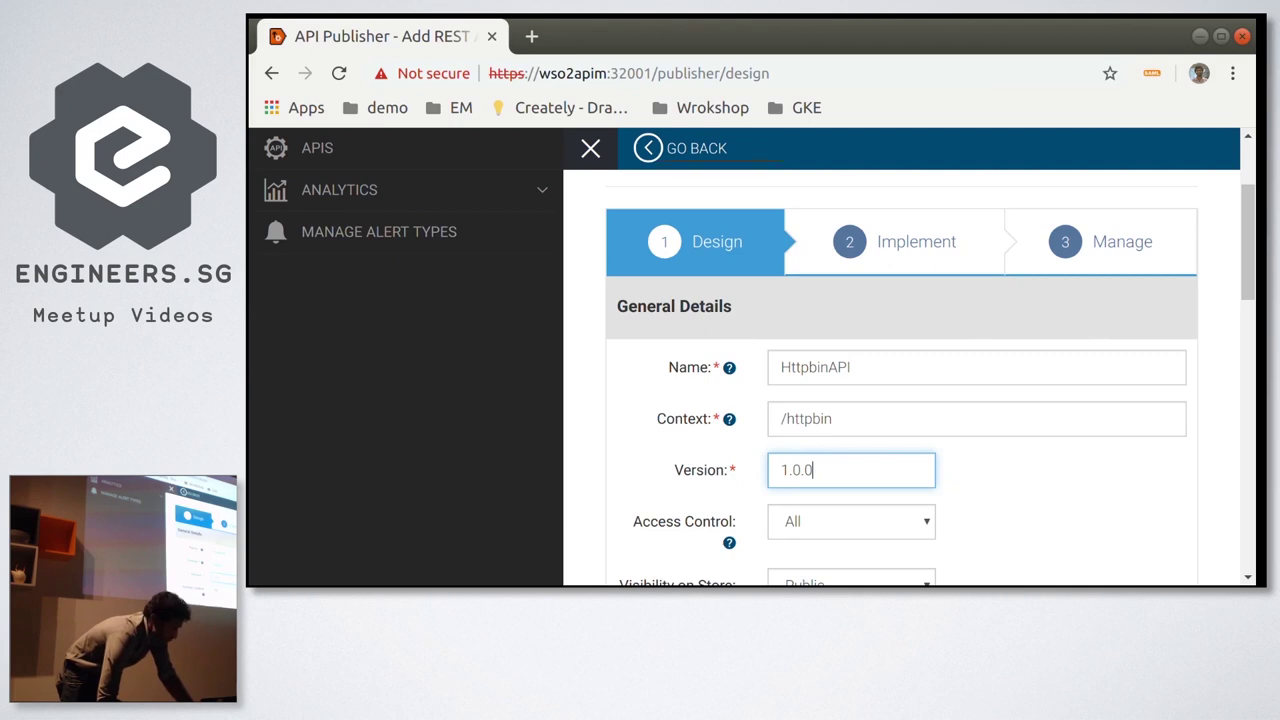
# Add a GET resource with URL pattern /ip to HttpbinAPI.
pyautogui.click(630, 398)
pyautogui.scroll(-9, 630, 400)
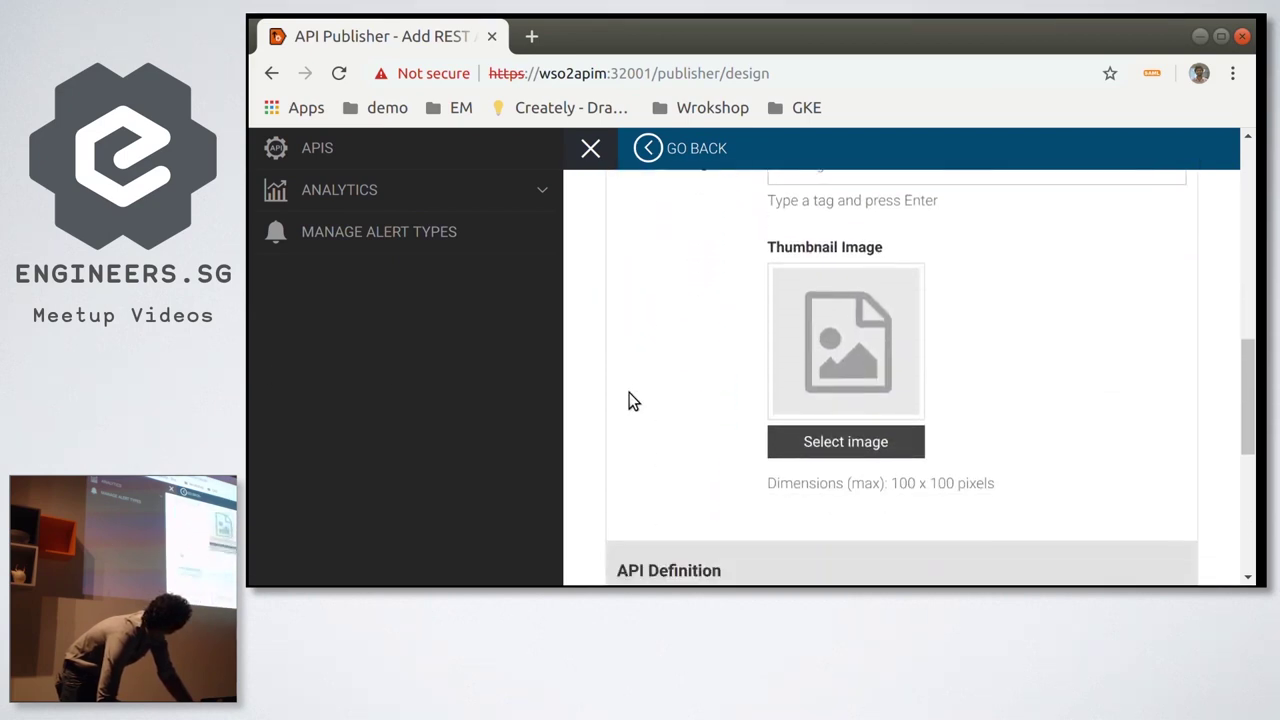
pyautogui.click(937, 402)
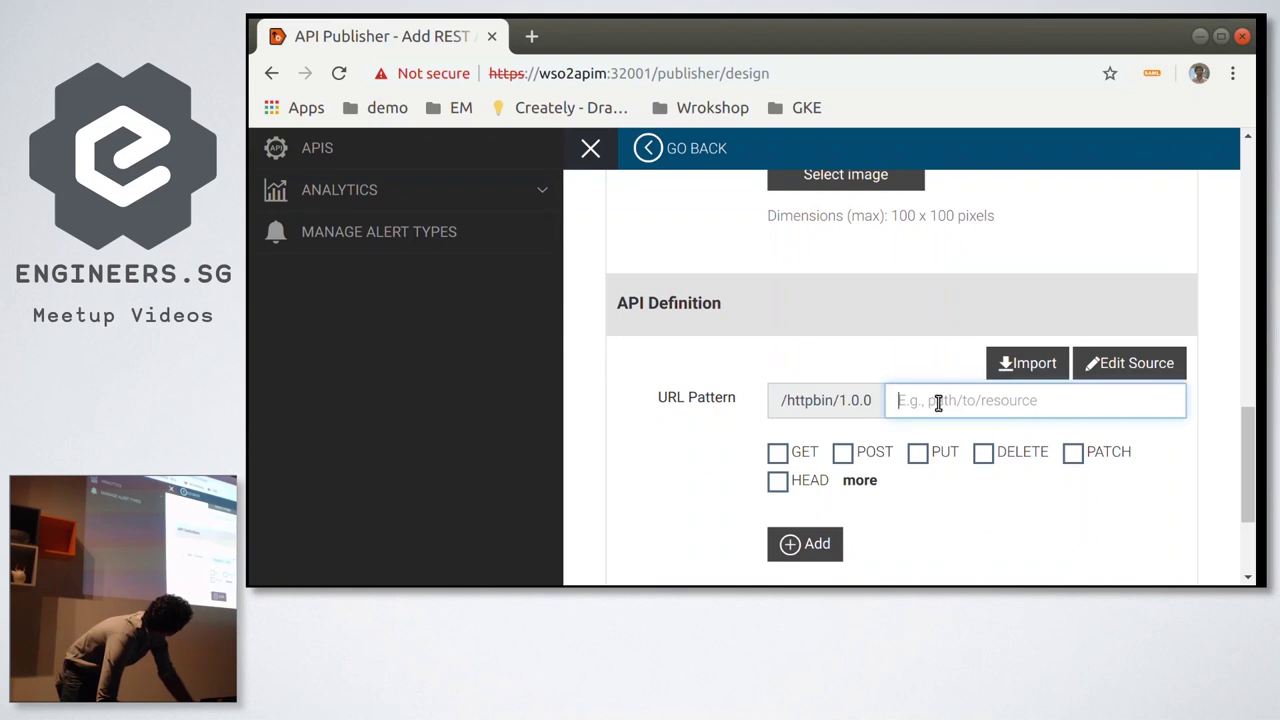
pyautogui.write('ip')
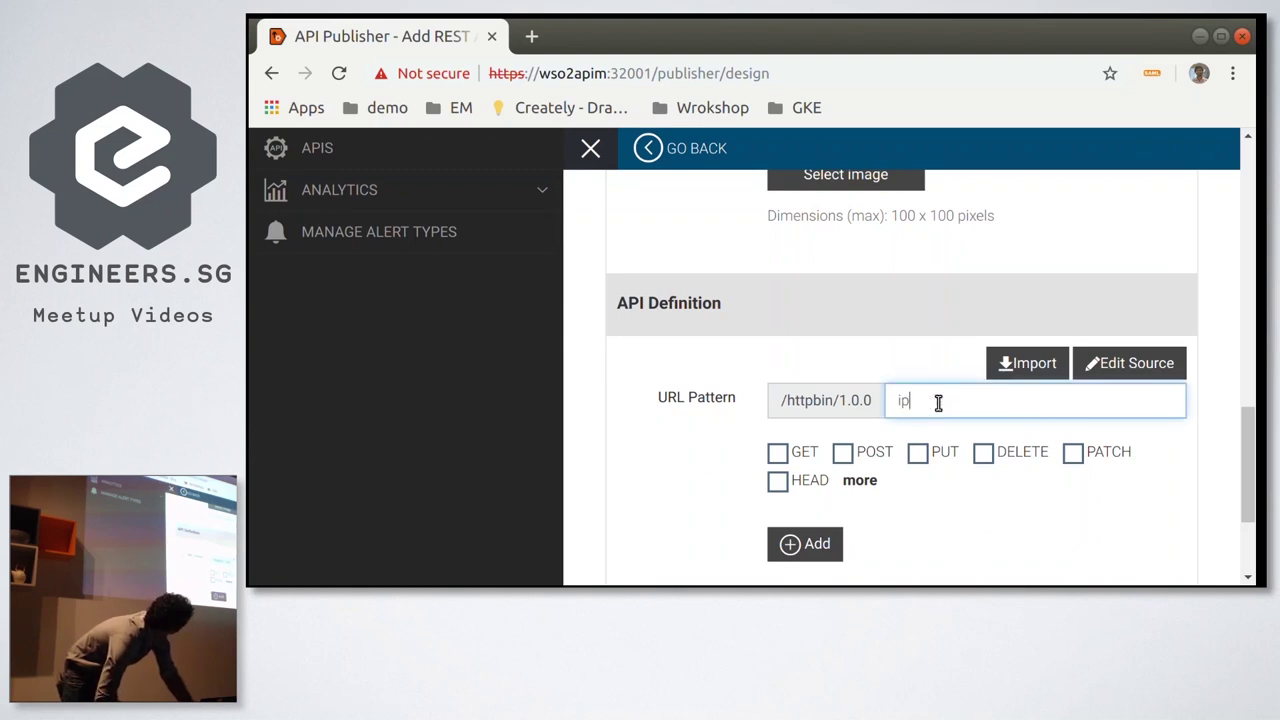
pyautogui.click(777, 452)
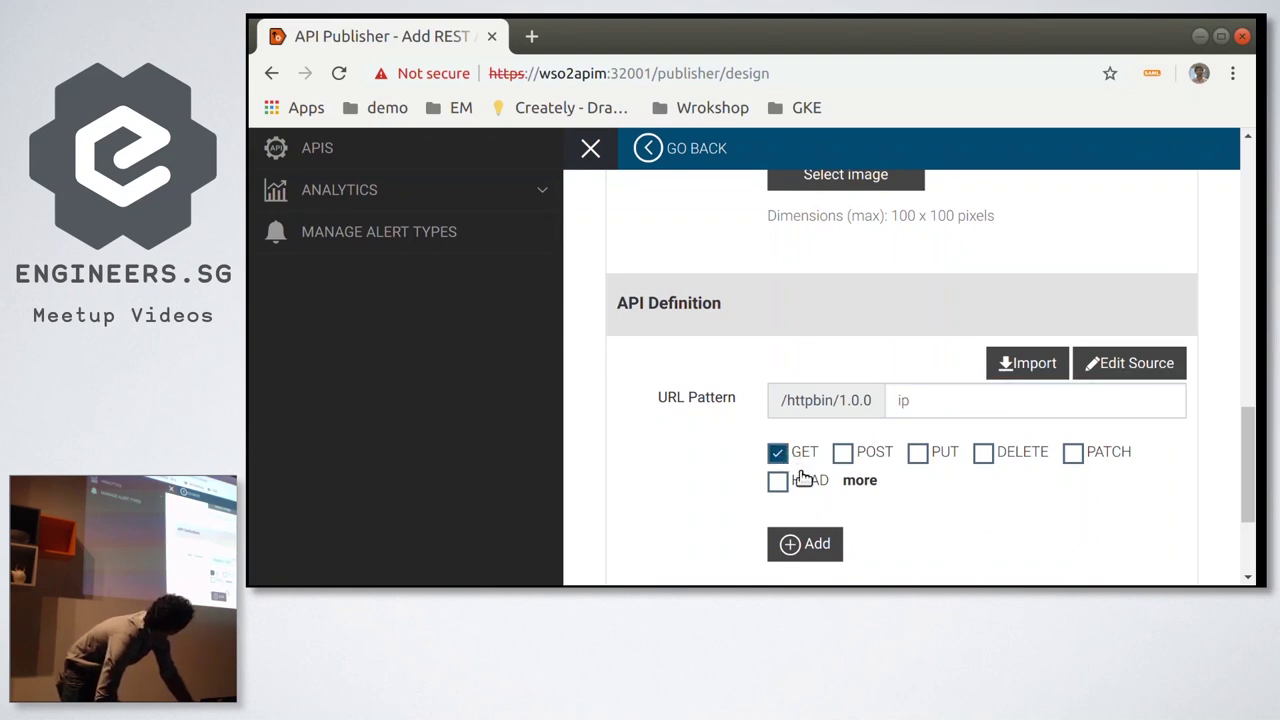
pyautogui.click(830, 547)
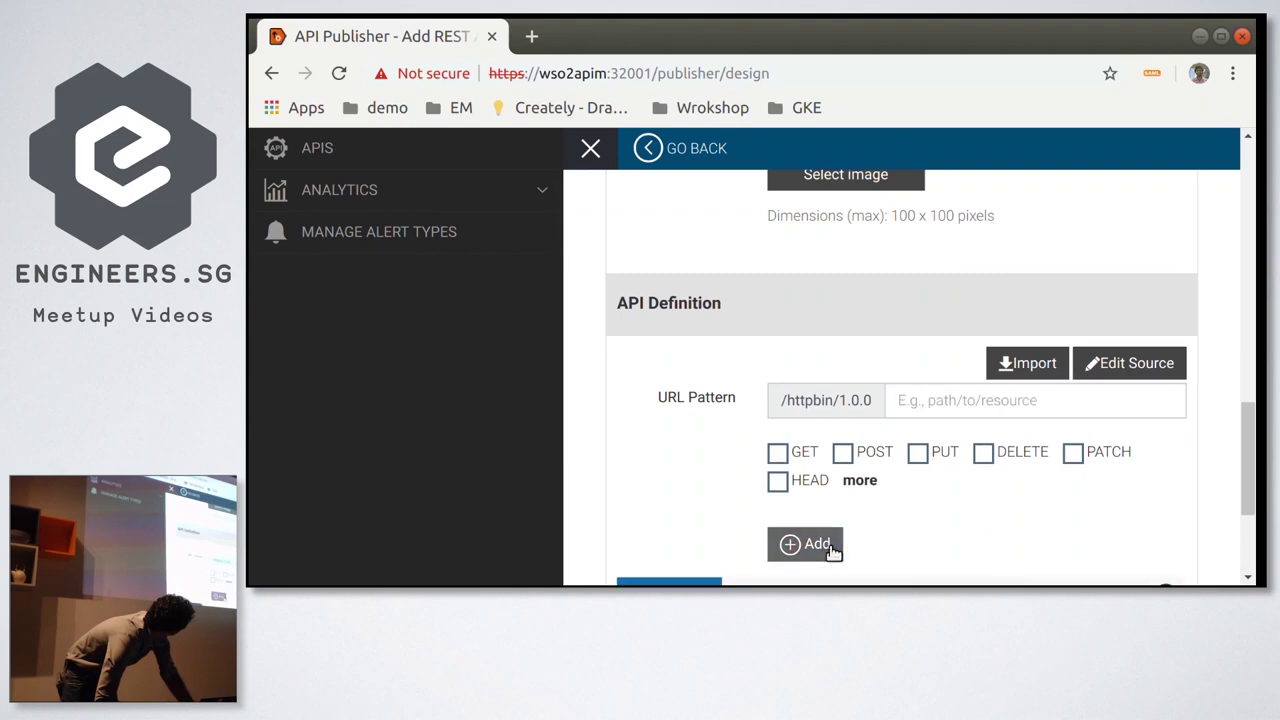
# Add a GET /headers resource and save the API.
pyautogui.click(924, 391)
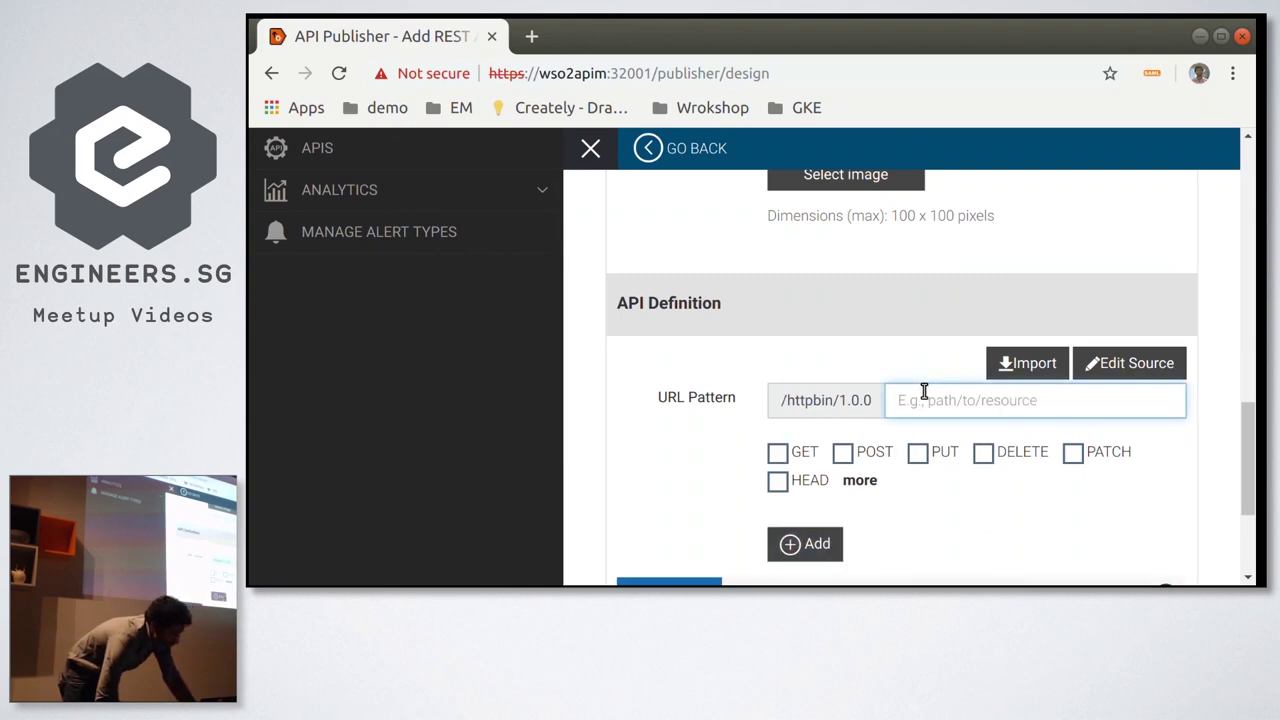
pyautogui.write('hea')
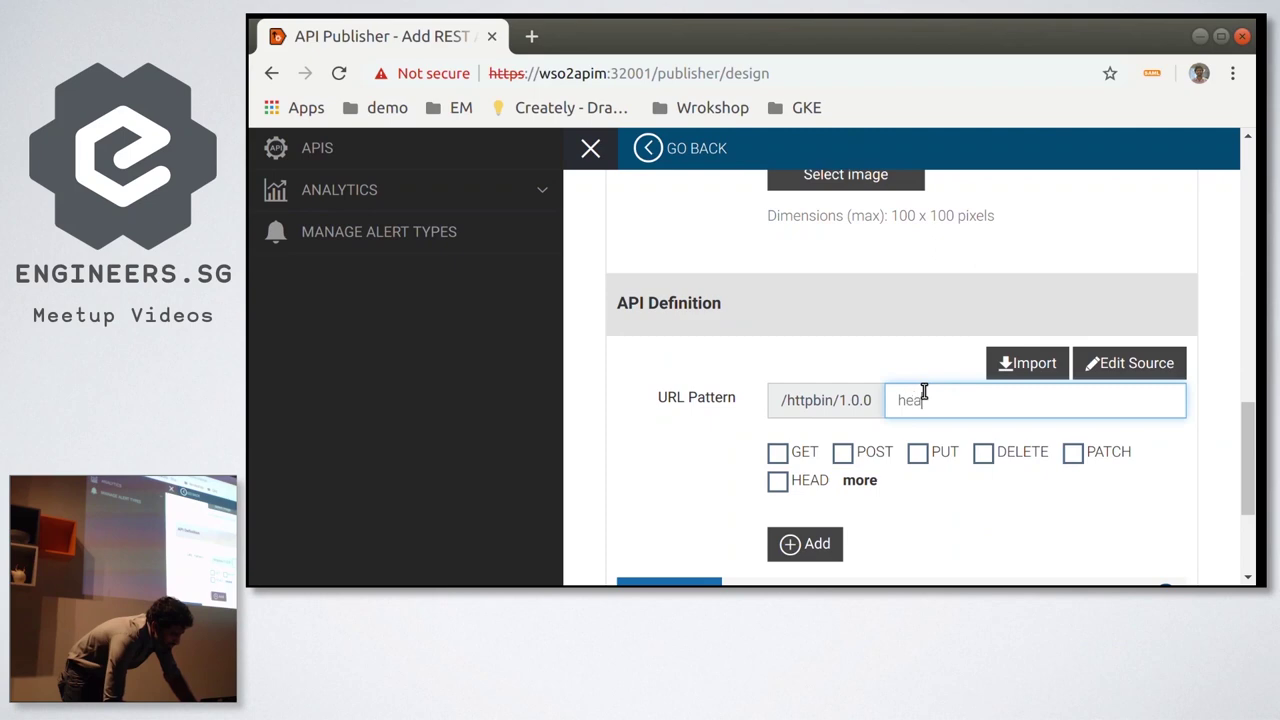
pyautogui.write('ders')
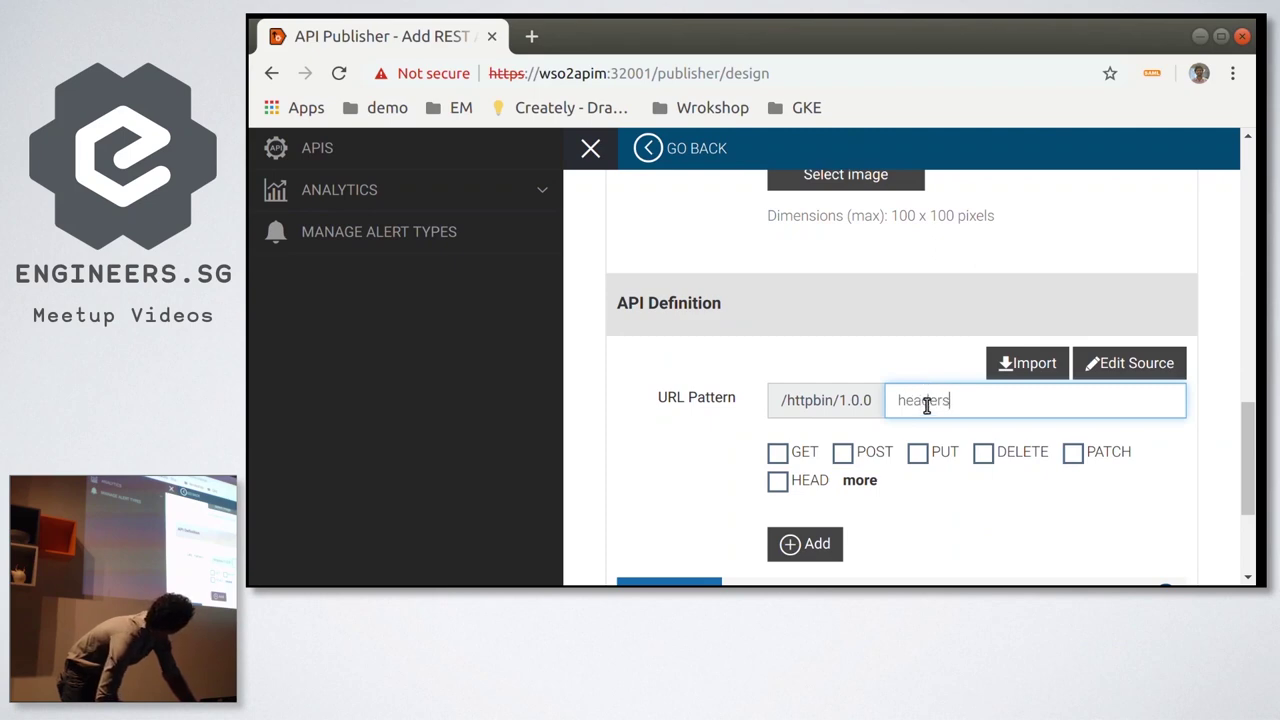
pyautogui.click(778, 456)
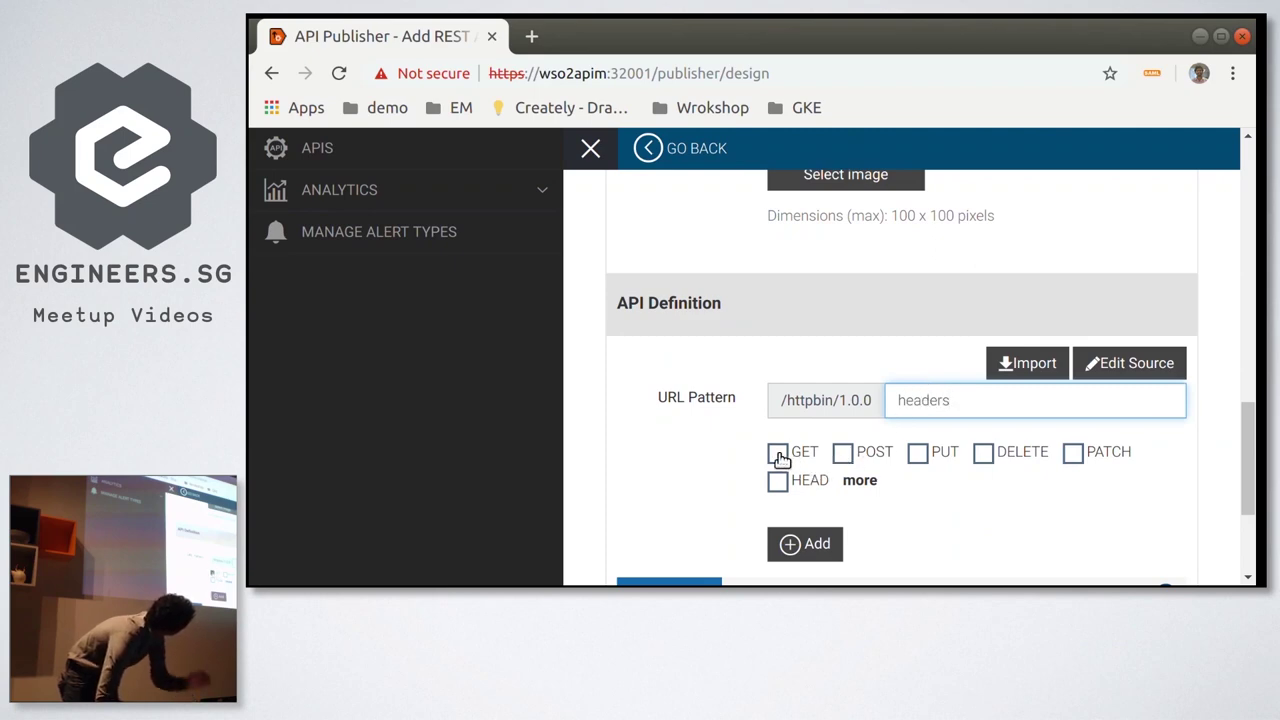
pyautogui.click(818, 545)
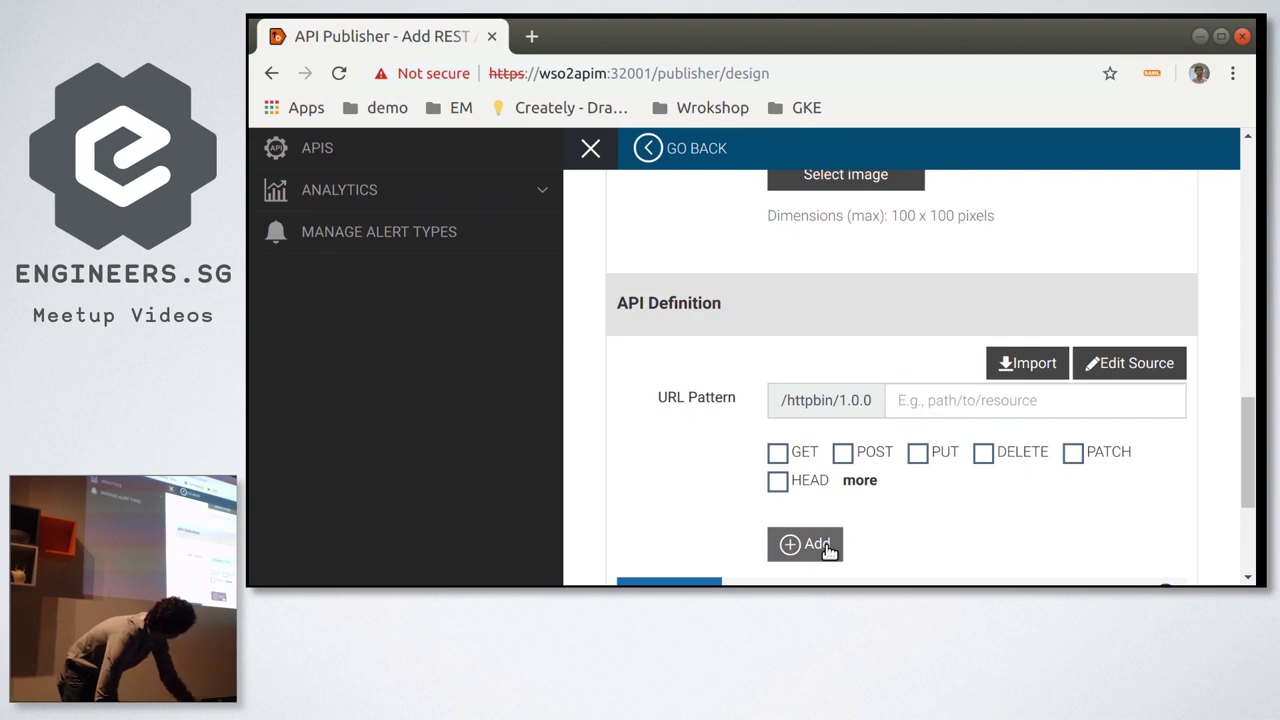
pyautogui.scroll(-3, 828, 550)
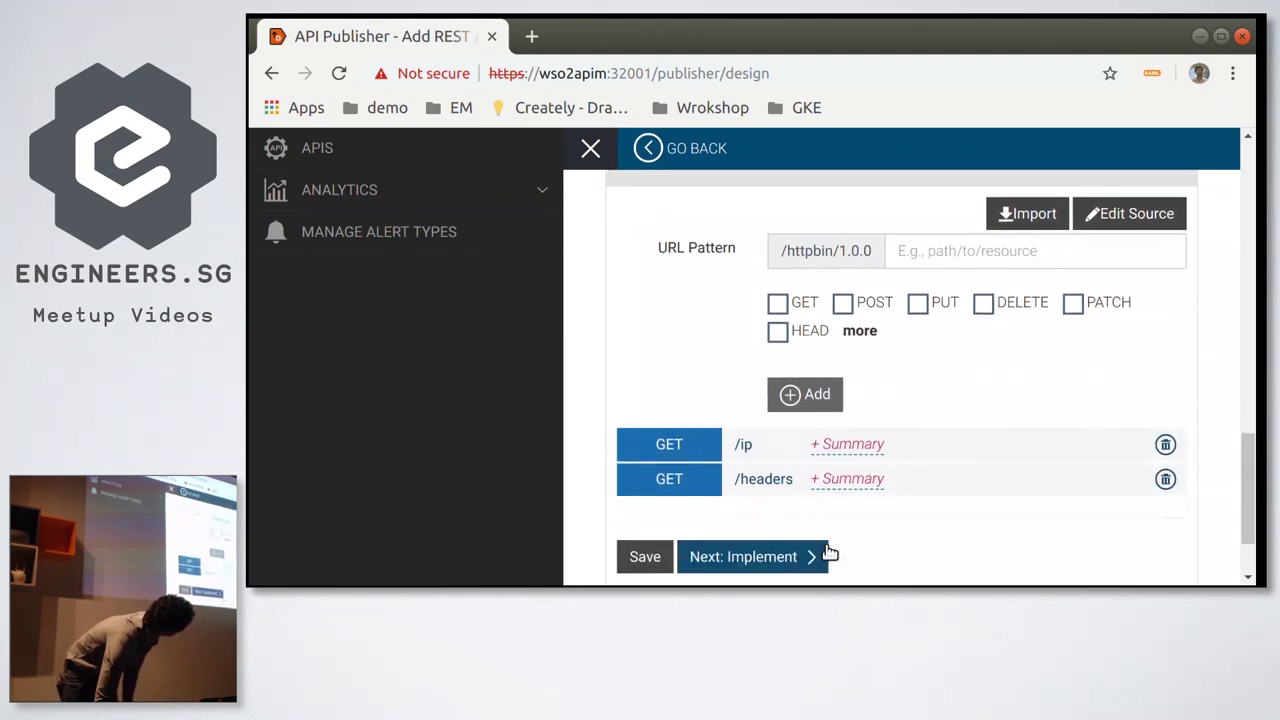
pyautogui.click(737, 542)
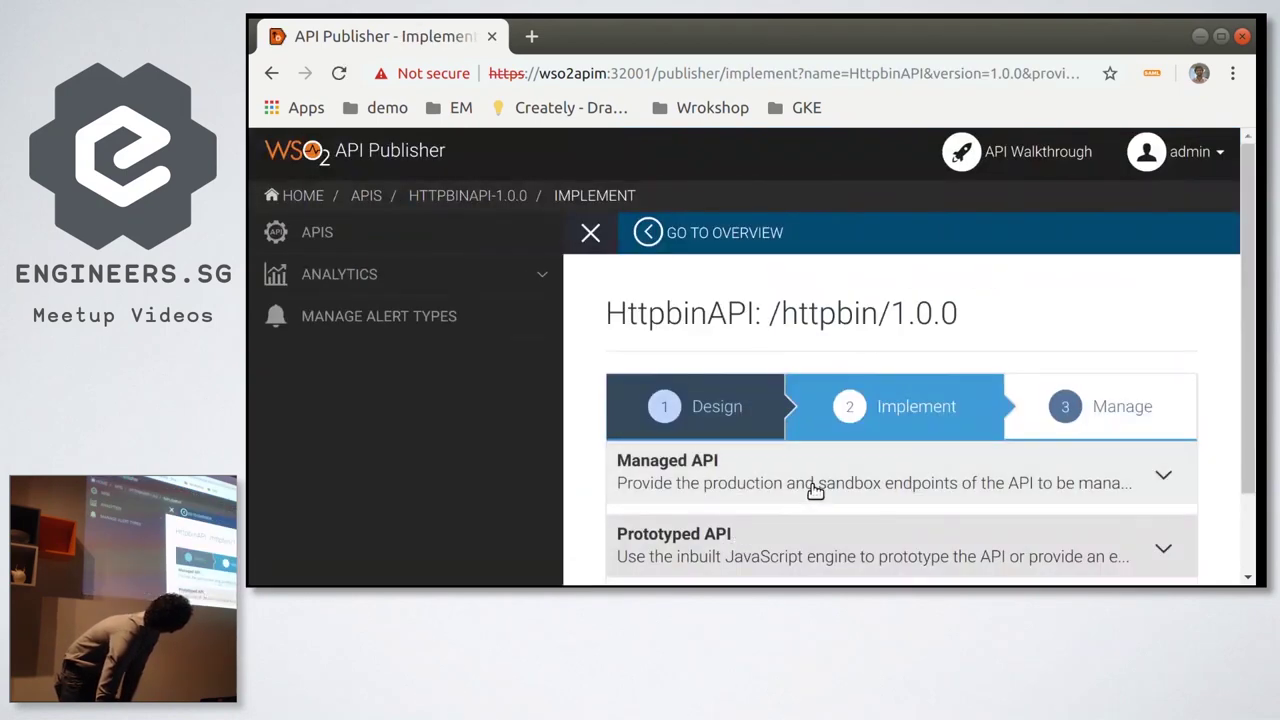
# Set the Managed API production endpoint to the pasted in-cluster httpbin service URL.
pyautogui.click(762, 382)
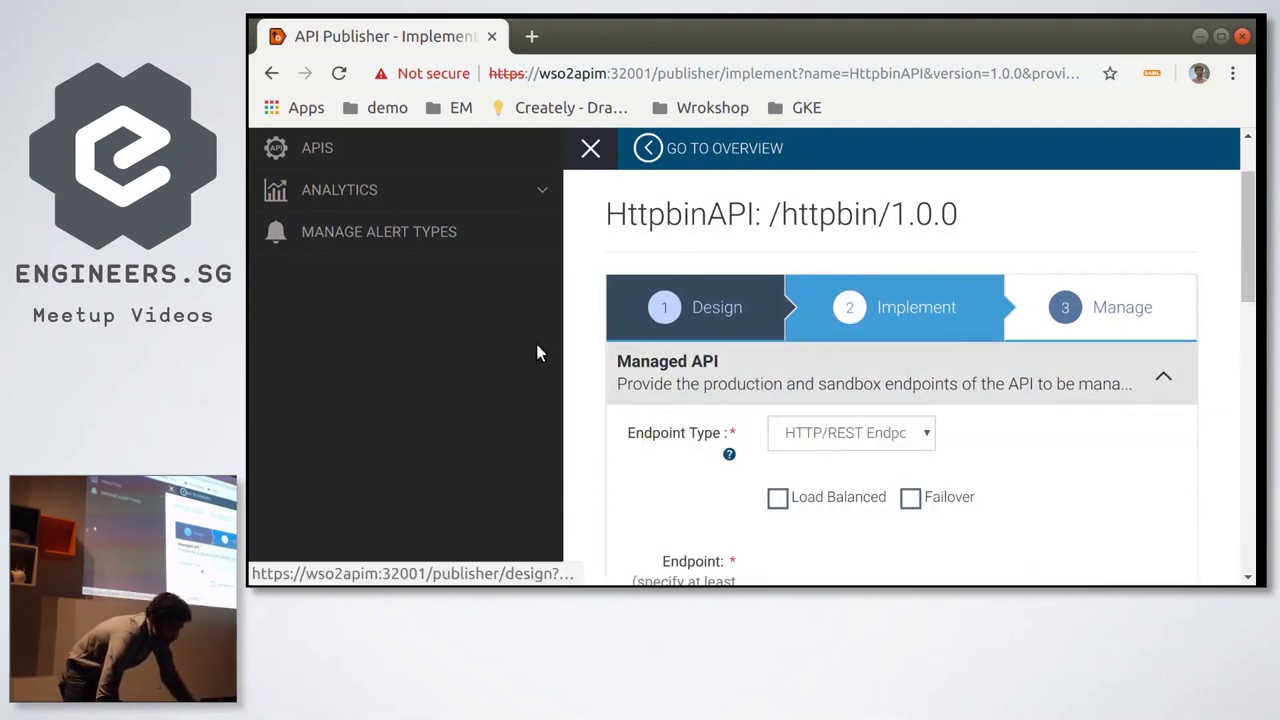
pyautogui.hotkey('alt', 'Tab')
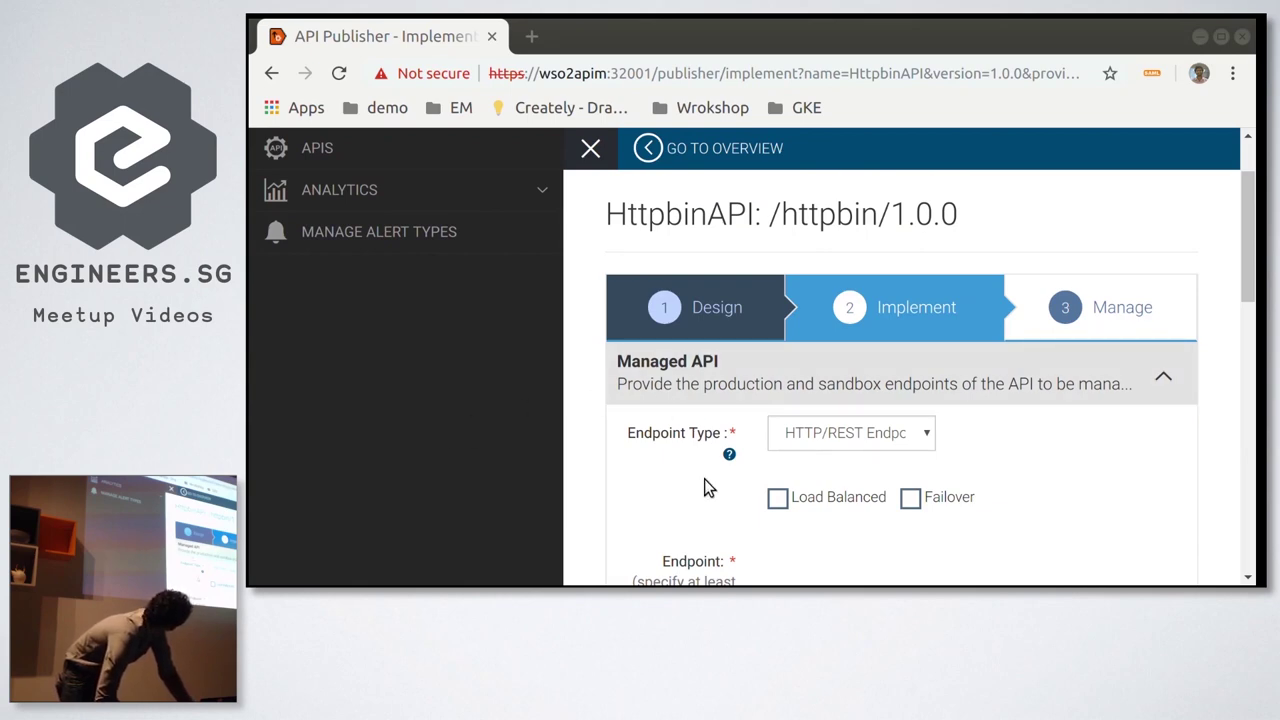
pyautogui.scroll(-3, 706, 487)
pyautogui.scroll(-2, 706, 487)
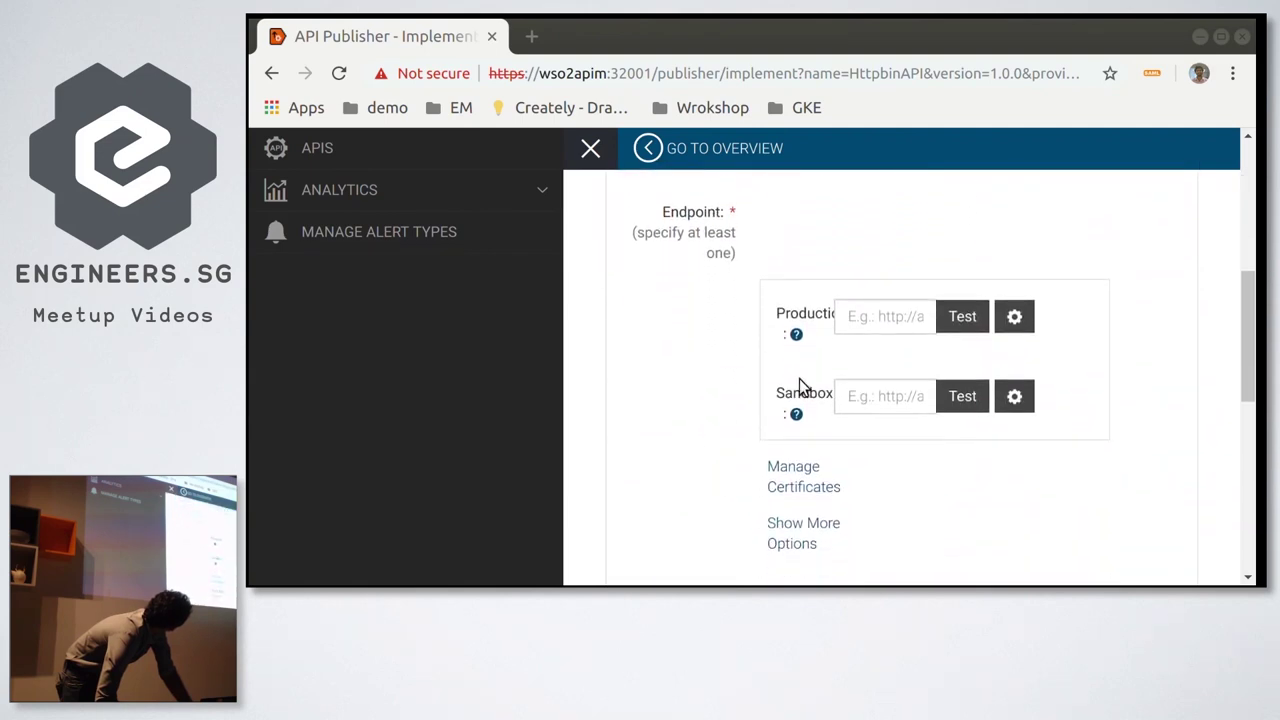
pyautogui.click(843, 319)
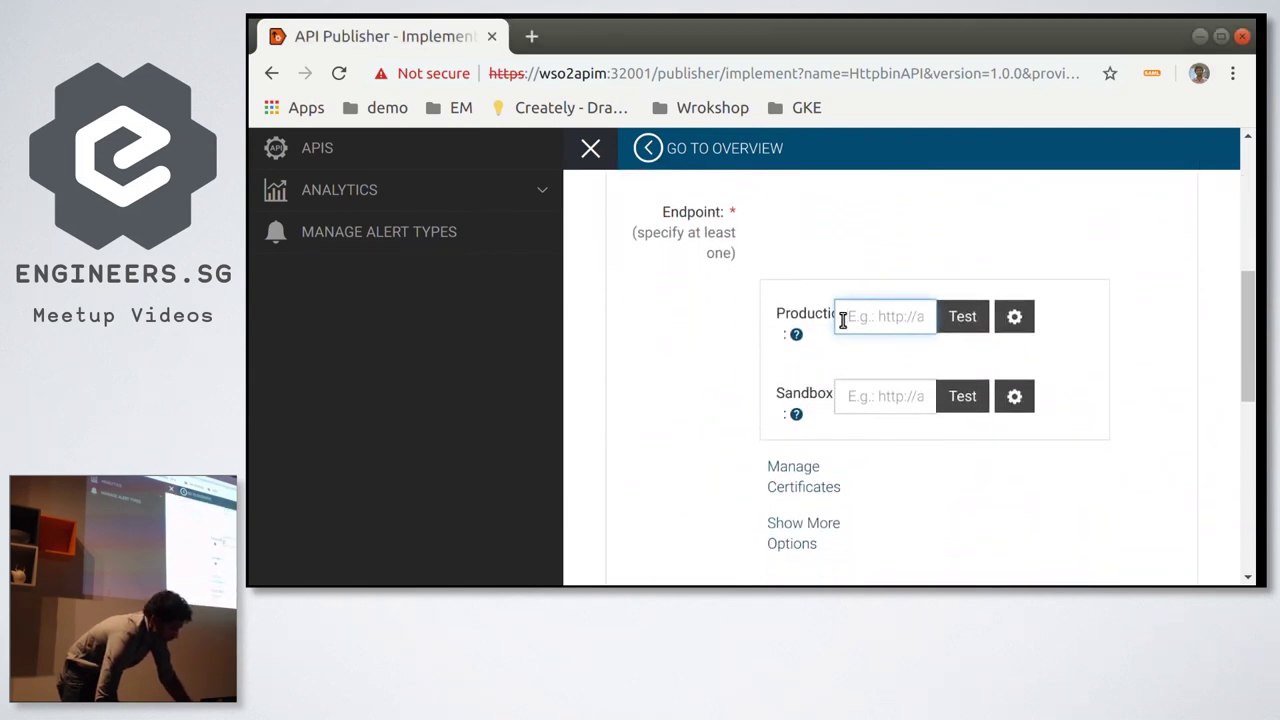
pyautogui.hotkey('ctrl', 'v')
pyautogui.scroll(-6, 963, 437)
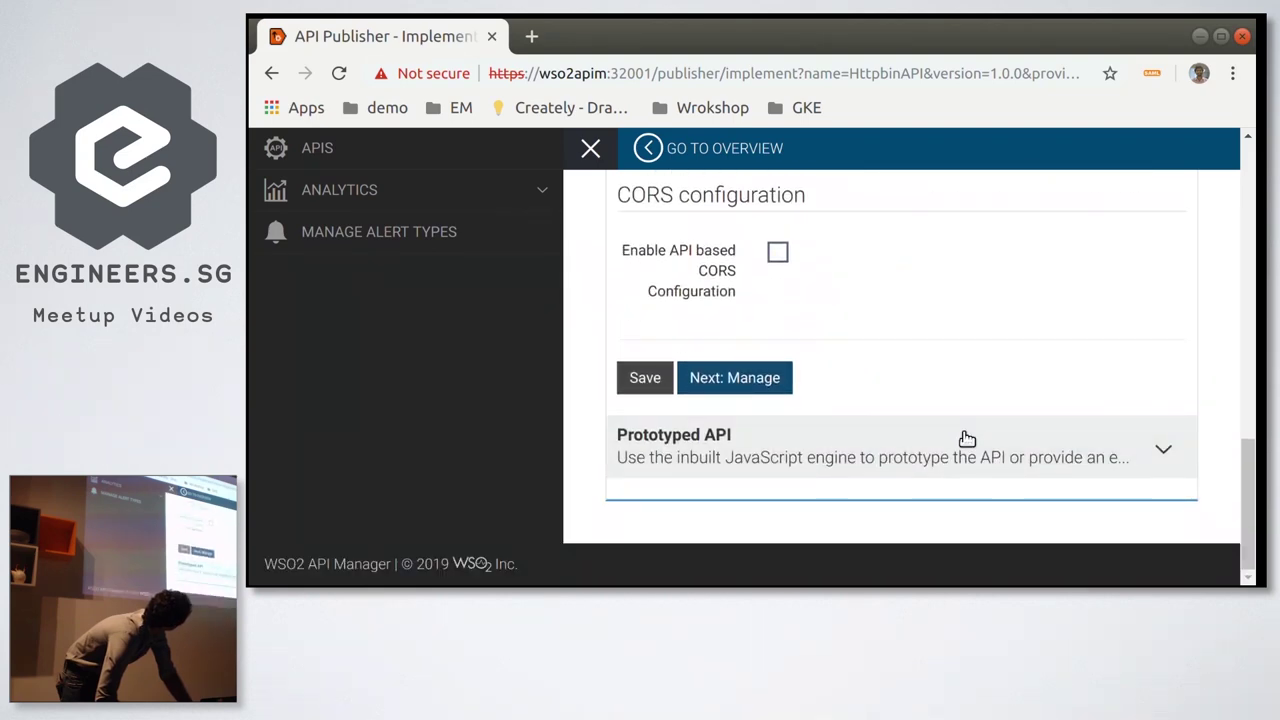
# Save the implementation and enable the Unlimited subscription tier under Throttling Settings.
pyautogui.click(768, 379)
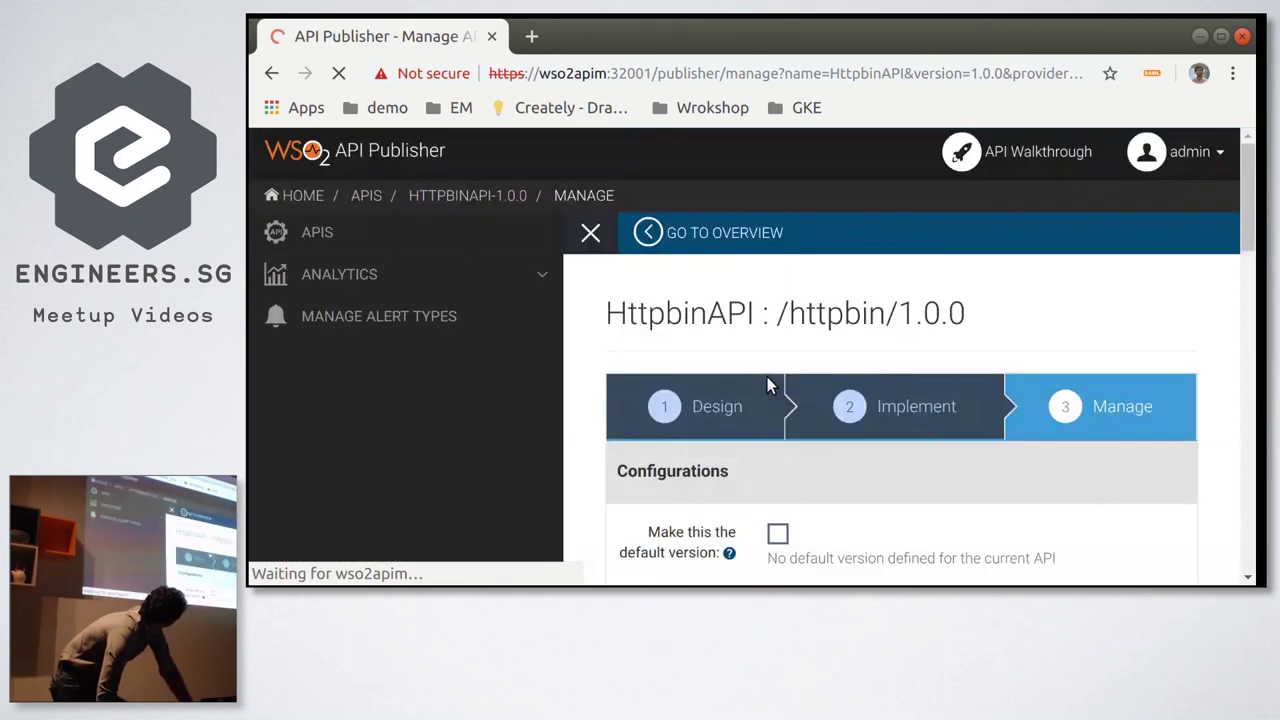
pyautogui.scroll(-3, 866, 472)
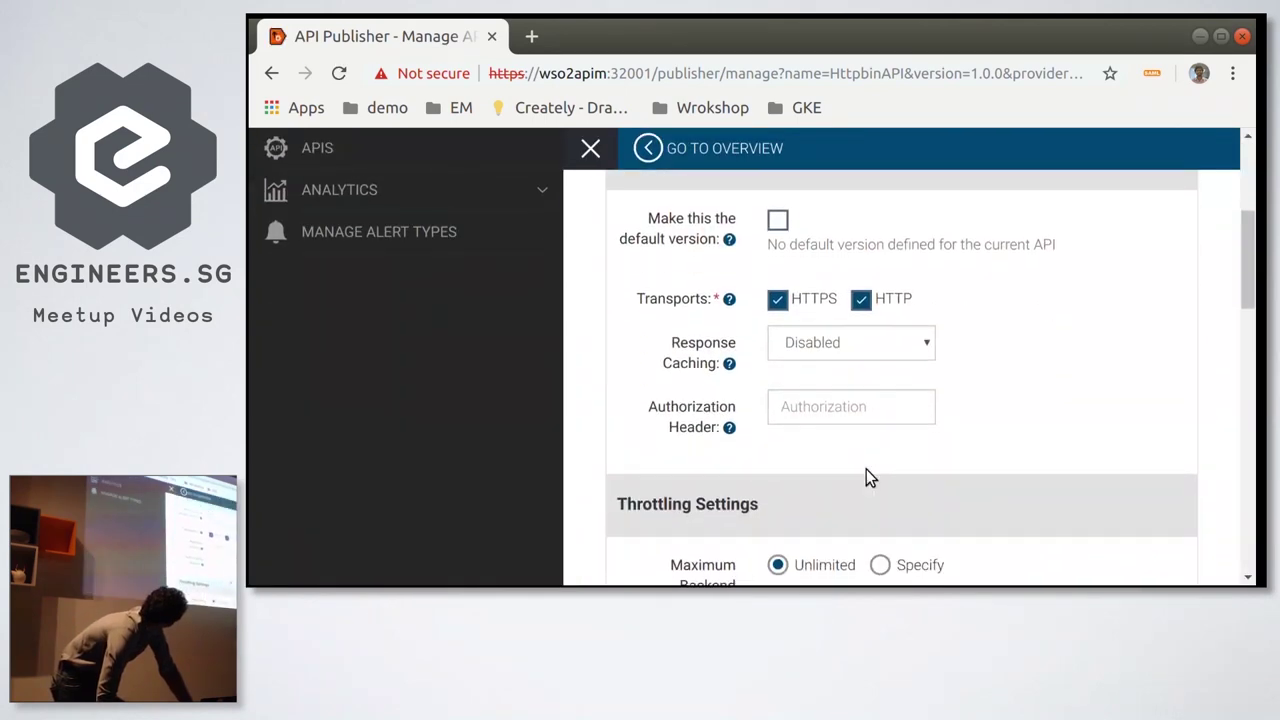
pyautogui.scroll(-2, 866, 469)
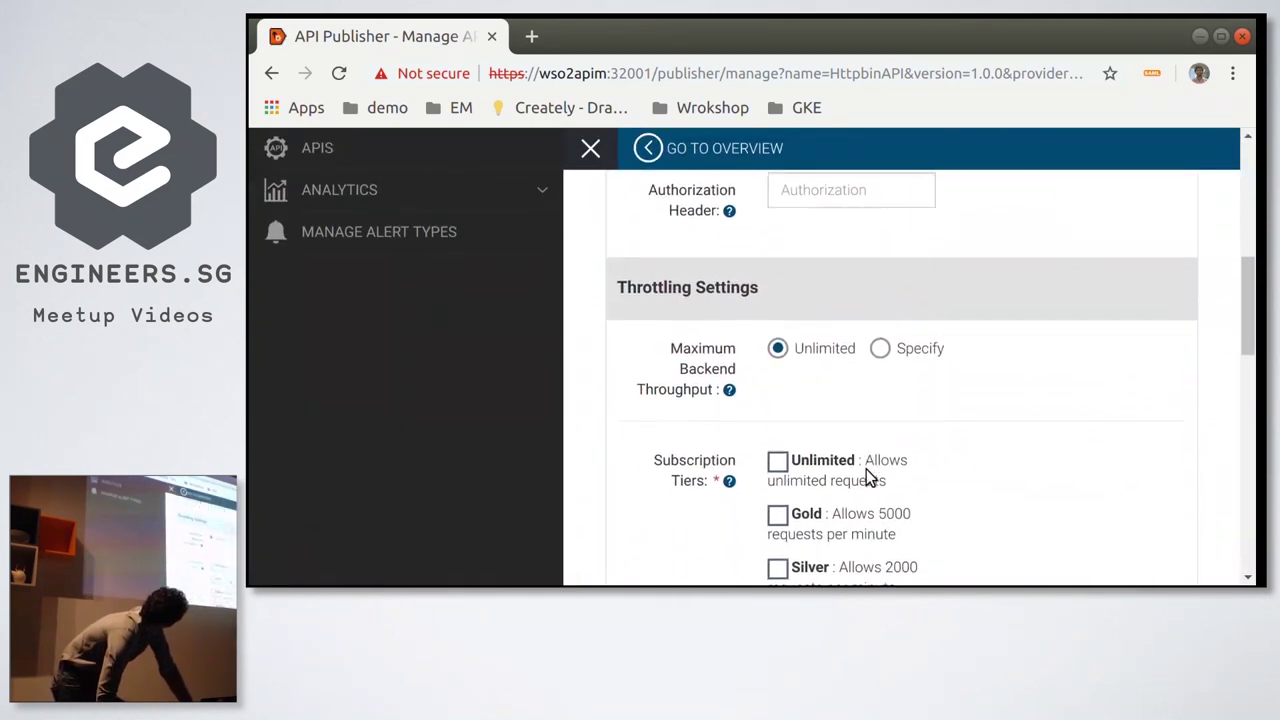
pyautogui.scroll(-1, 866, 469)
pyautogui.click(779, 411)
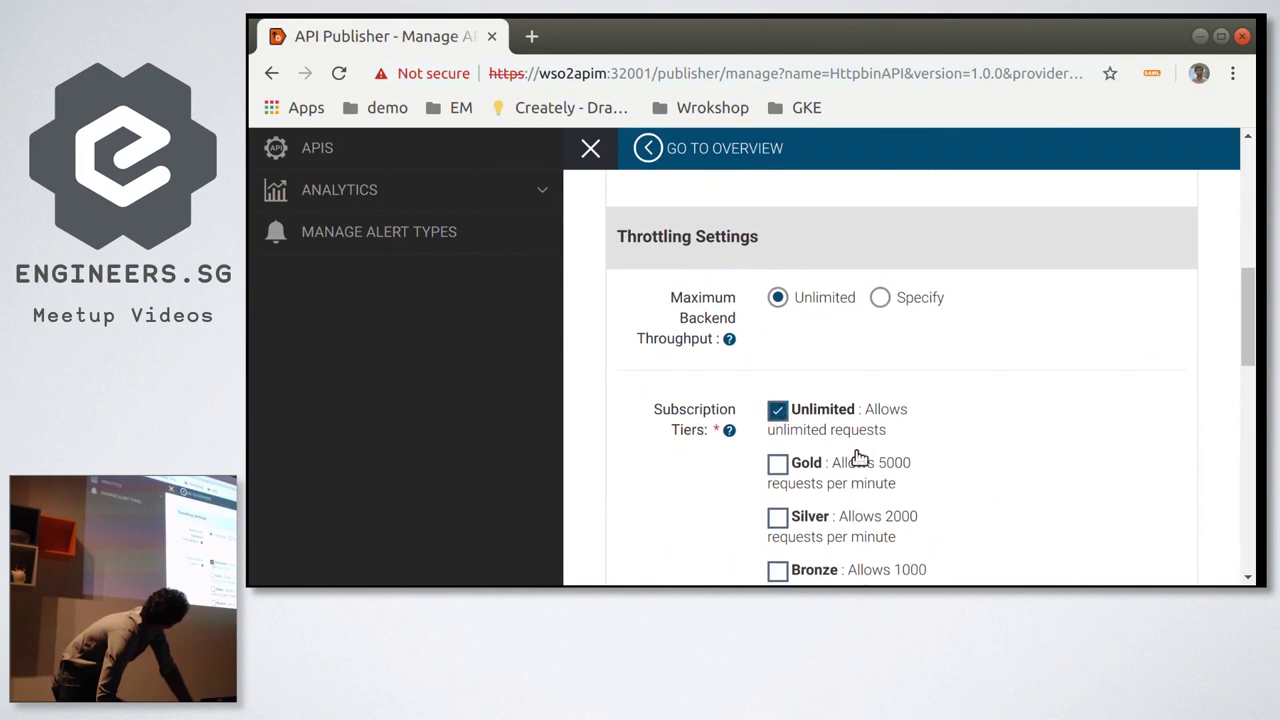
pyautogui.scroll(-5, 854, 453)
pyautogui.scroll(-4, 856, 459)
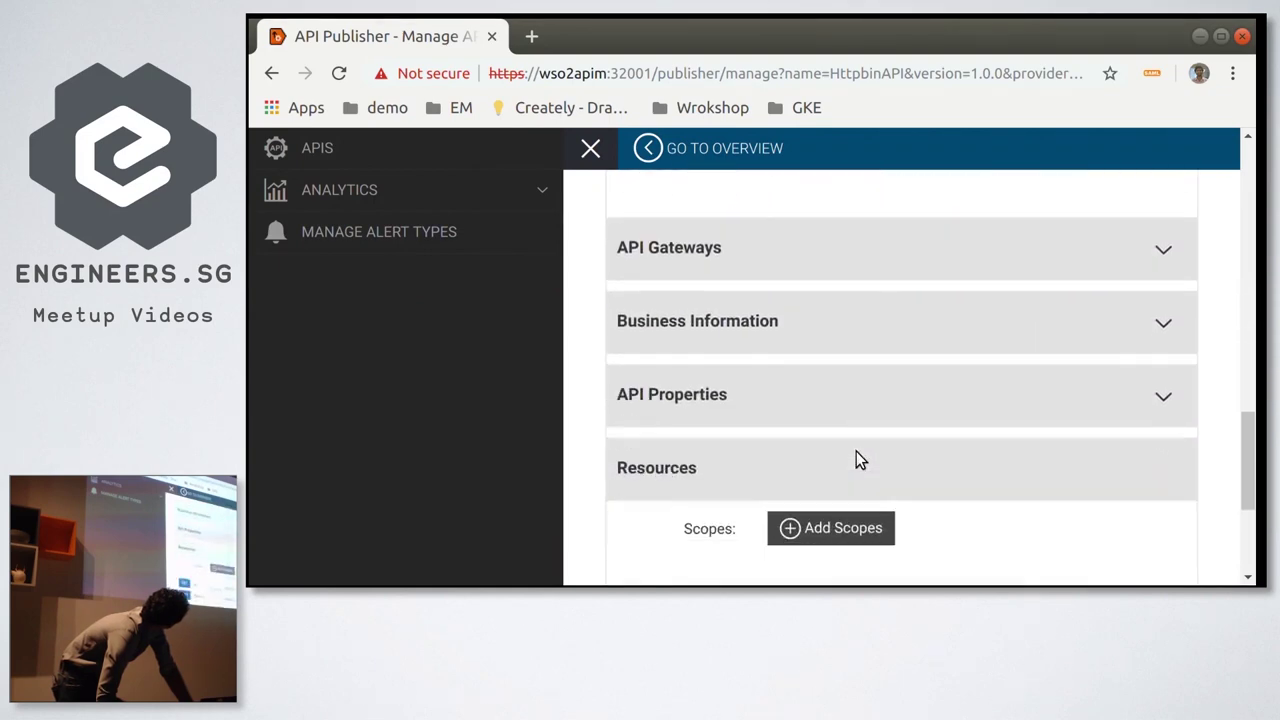
# Add scope scope_ip, key and name scope_ip, restricted to role admin.
pyautogui.click(838, 337)
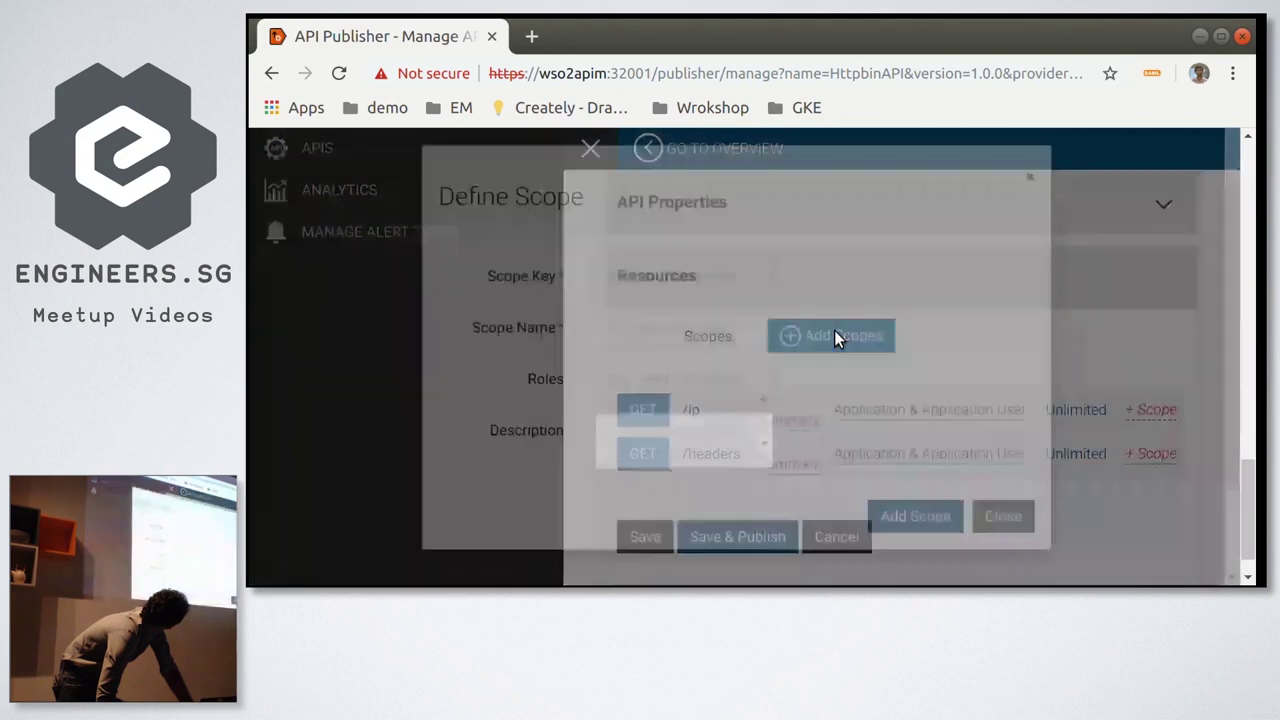
pyautogui.click(697, 343)
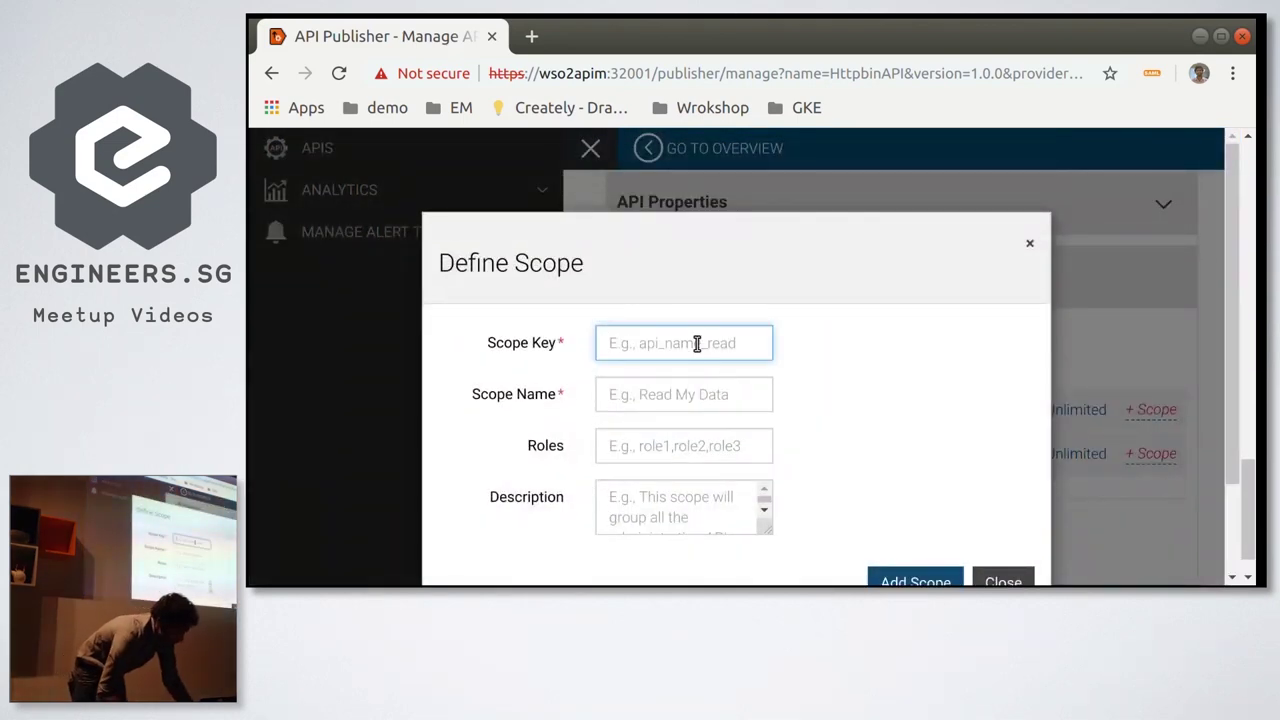
pyautogui.write('scope_ip')
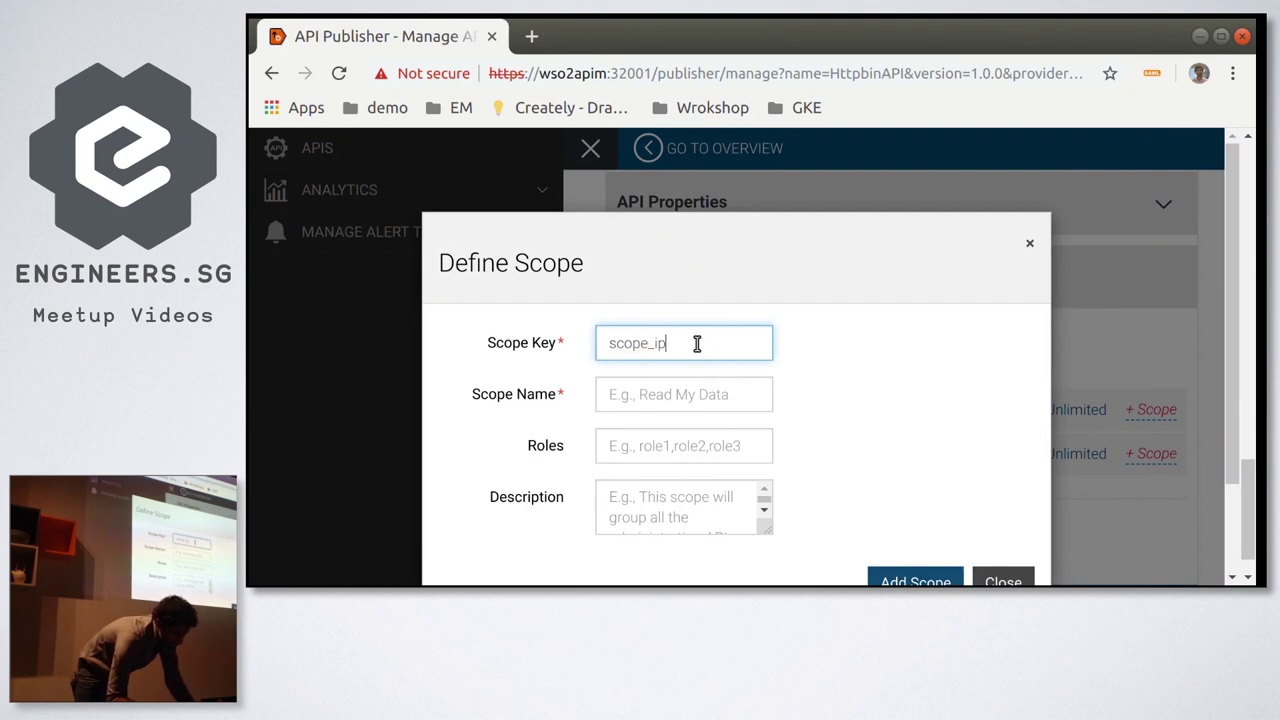
pyautogui.press('Tab')
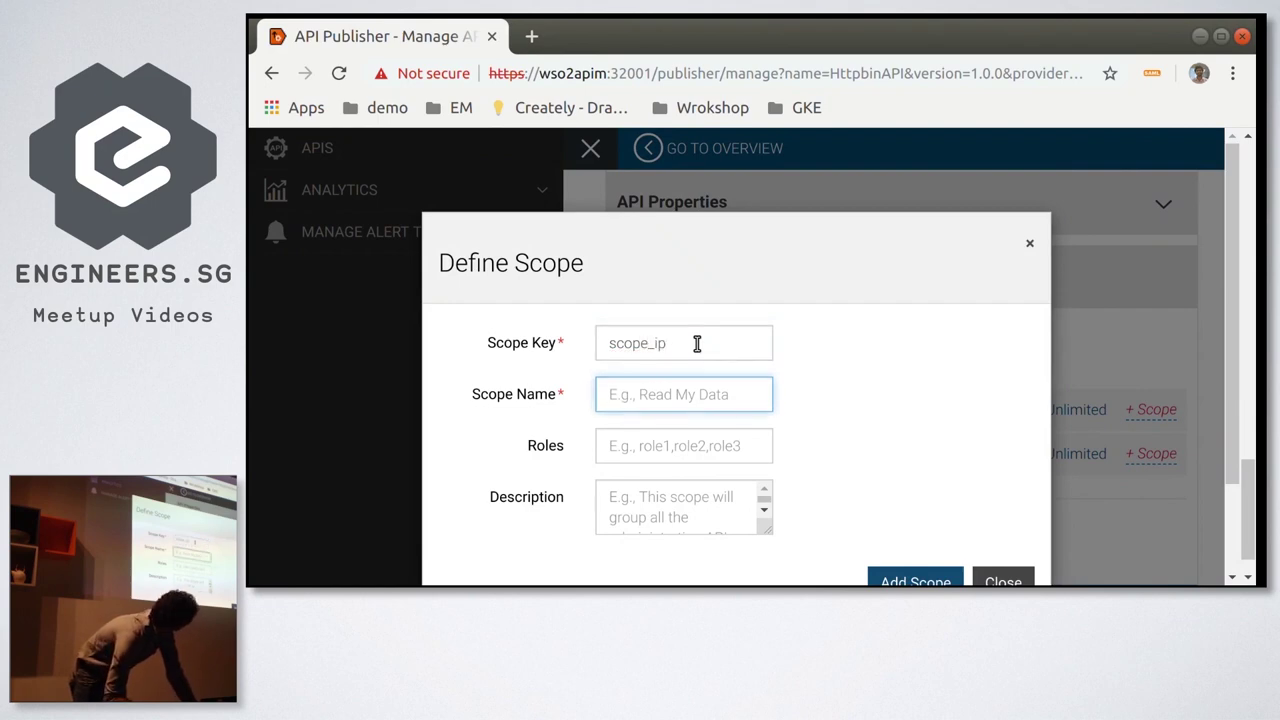
pyautogui.write('scope')
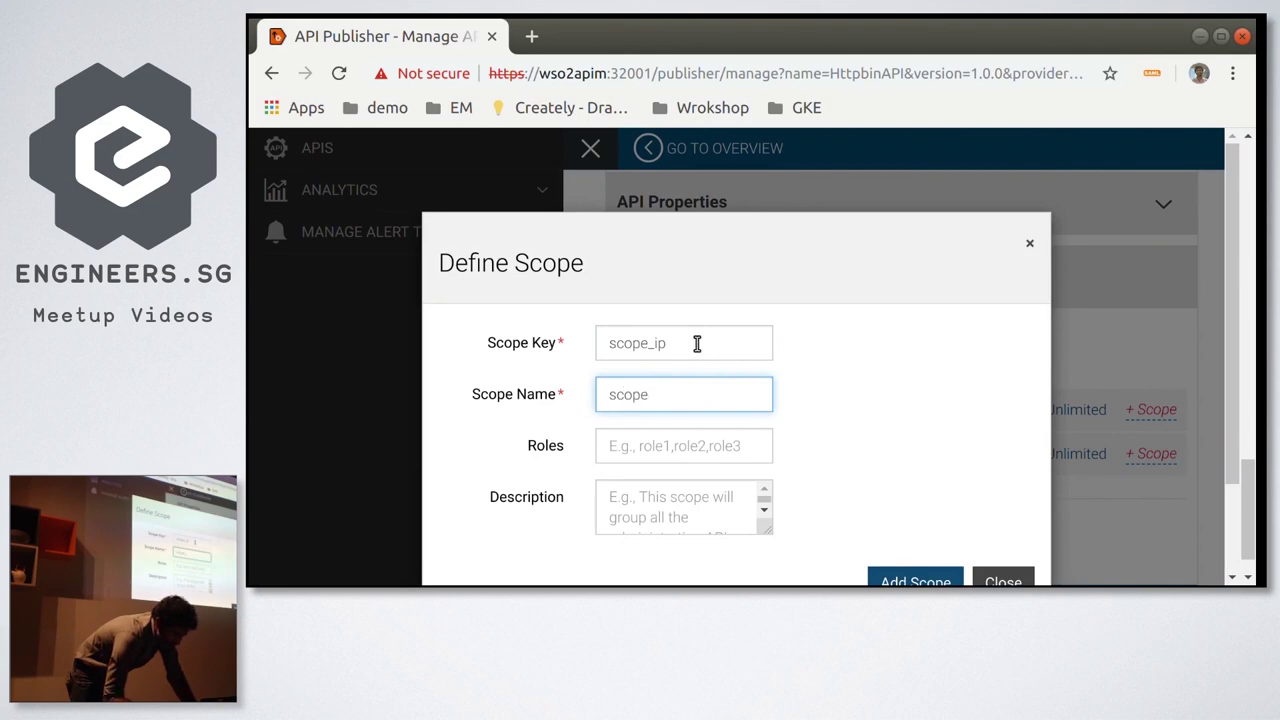
pyautogui.write('_ip')
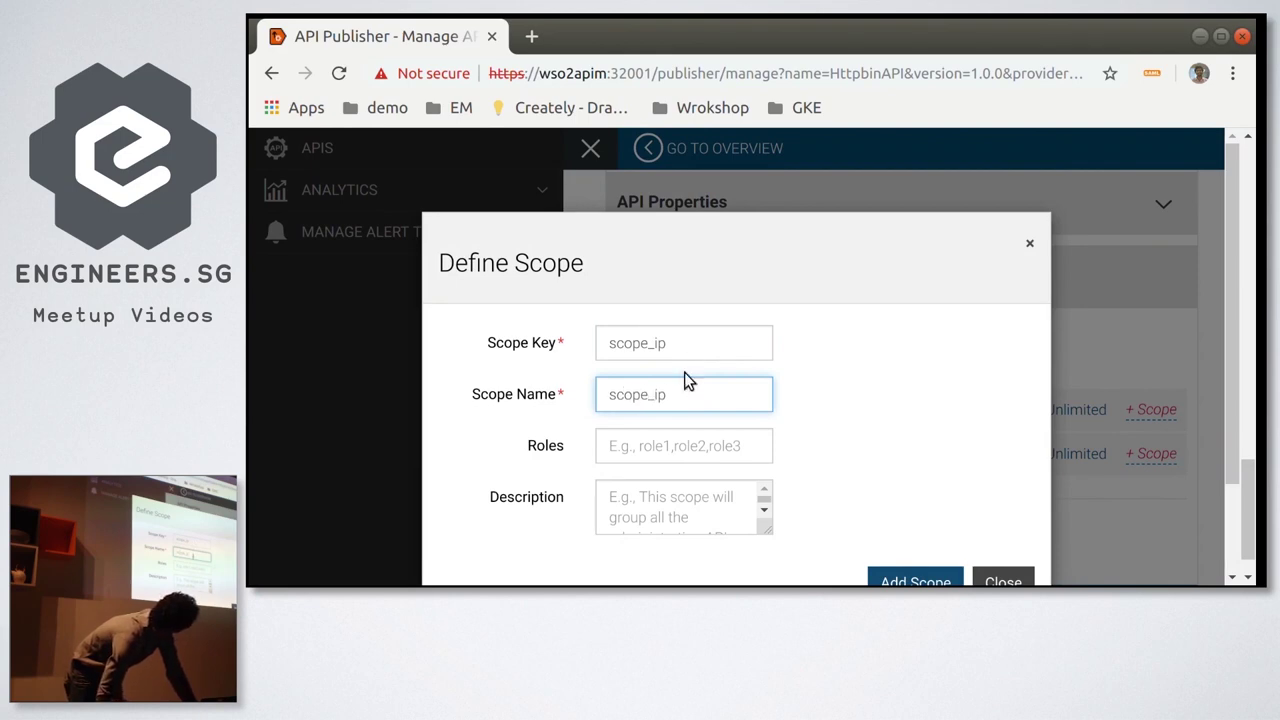
pyautogui.click(677, 440)
pyautogui.write('ad')
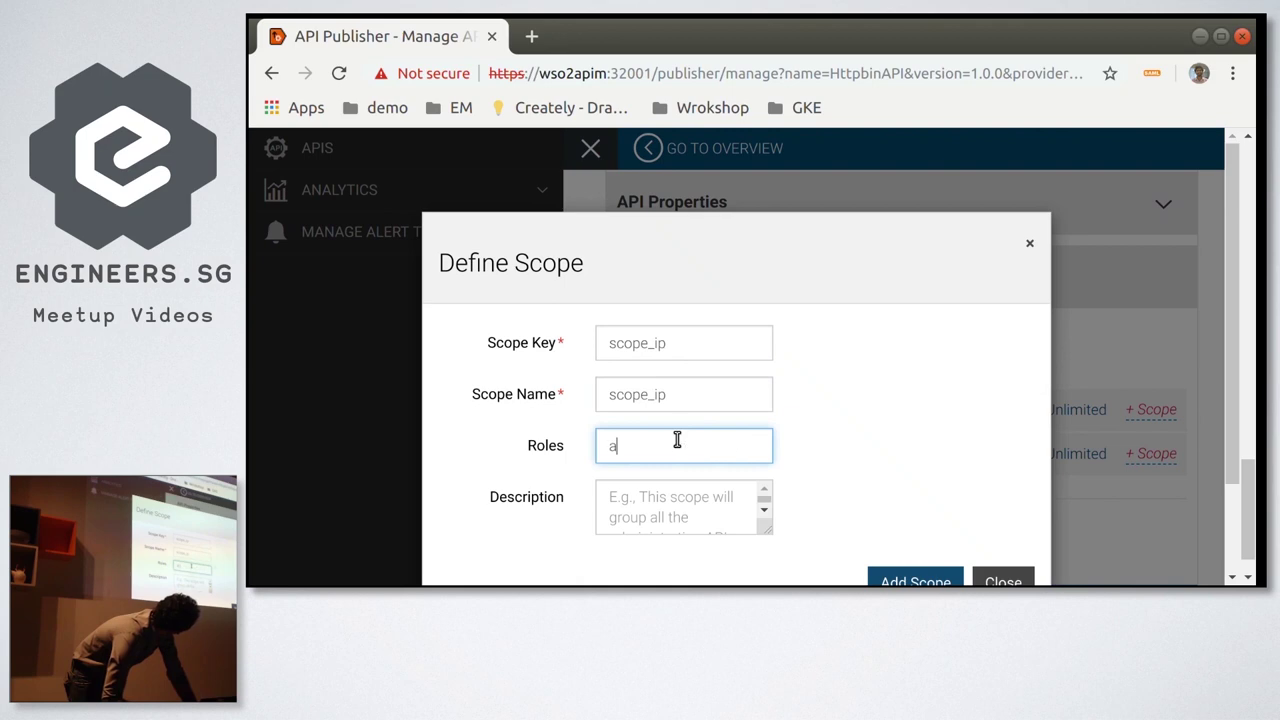
pyautogui.press('BackSpace')
pyautogui.press('BackSpace')
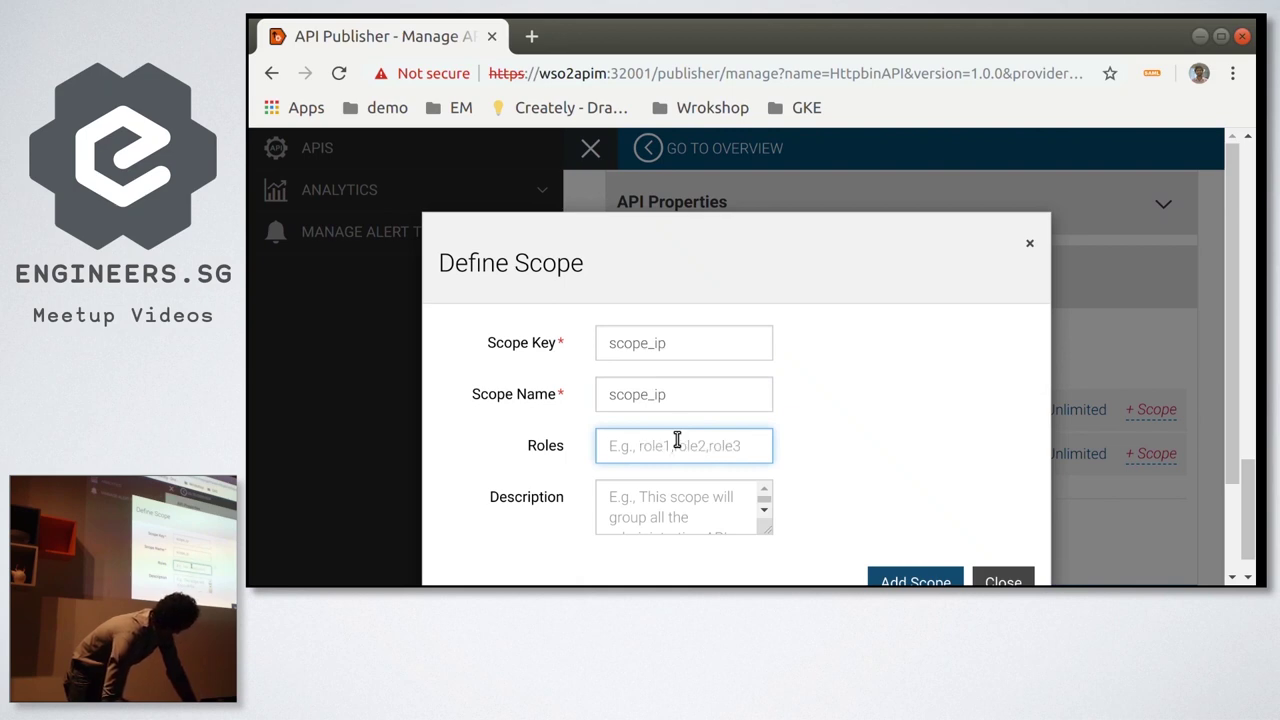
pyautogui.write('admin')
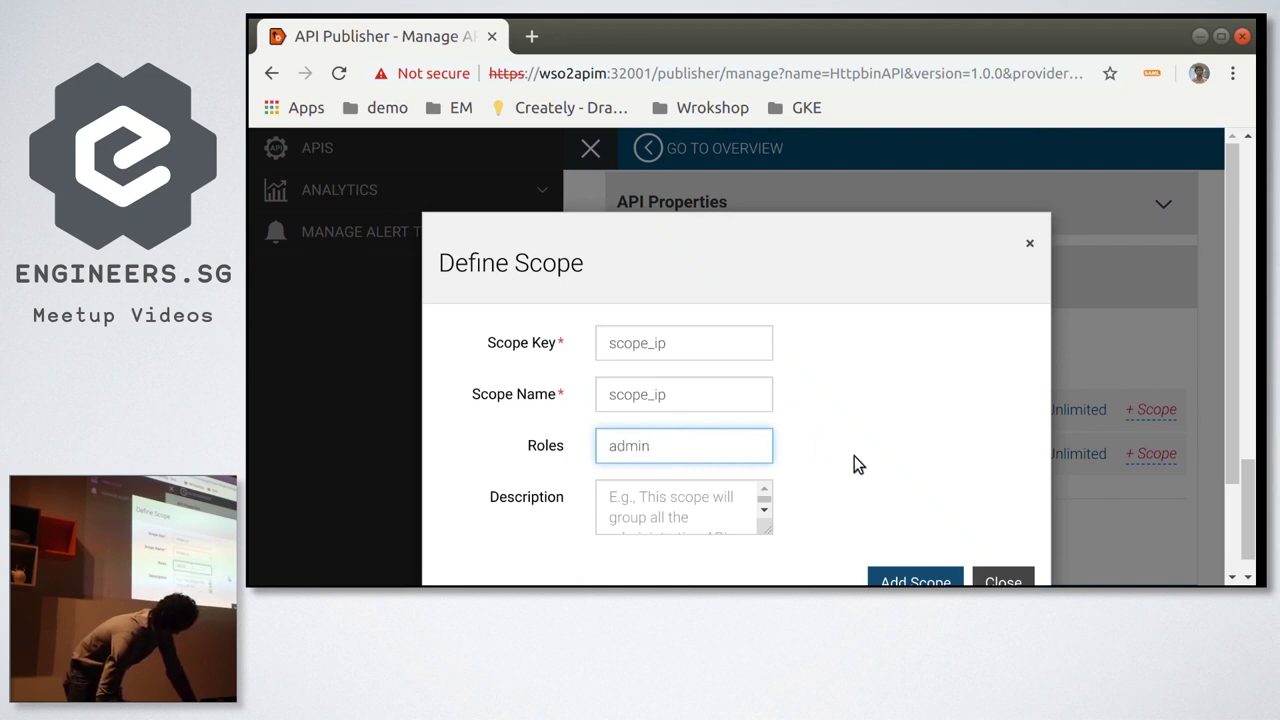
pyautogui.scroll(-1, 858, 465)
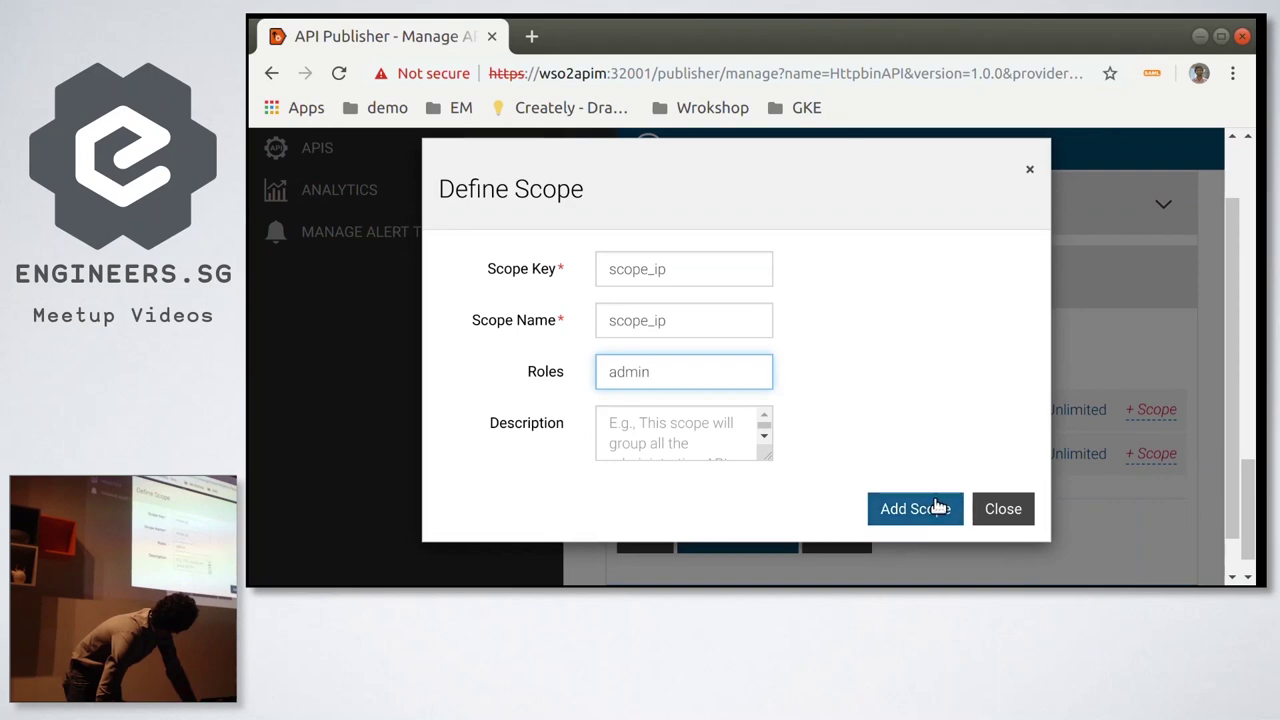
pyautogui.click(938, 508)
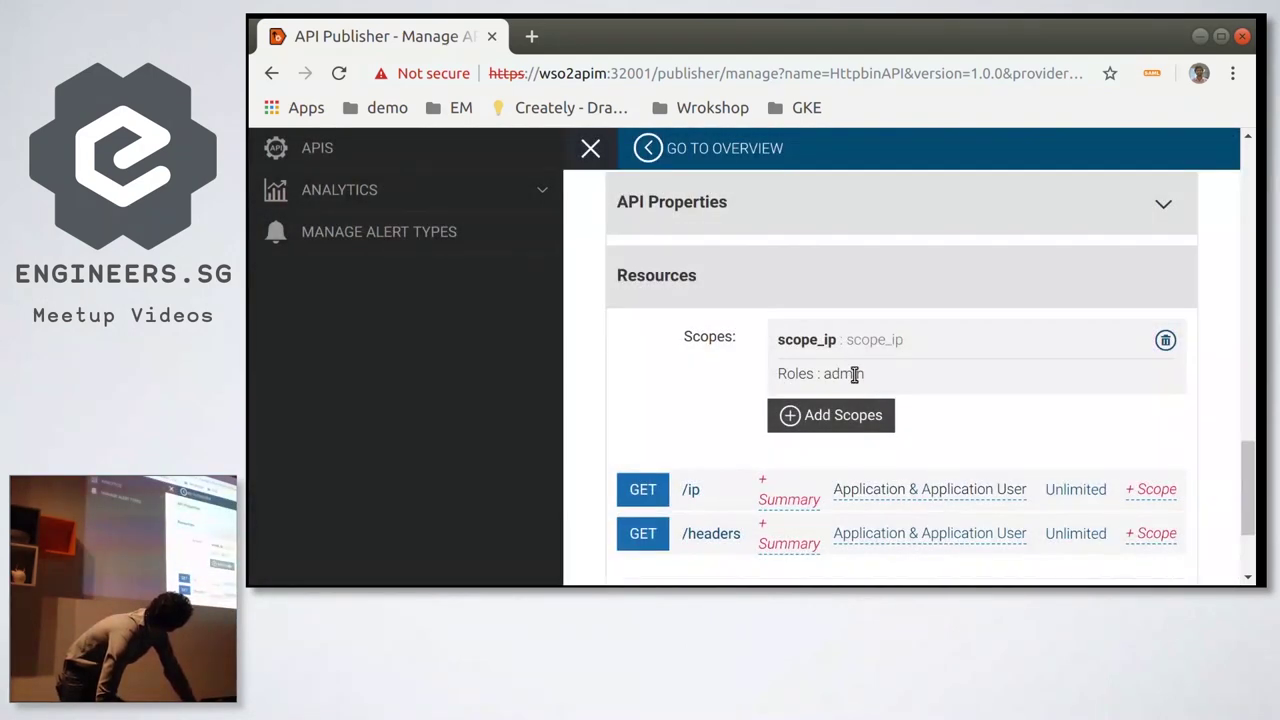
# Add scope scope_headers, key and name scope_headers, restricted to role admin.
pyautogui.click(850, 418)
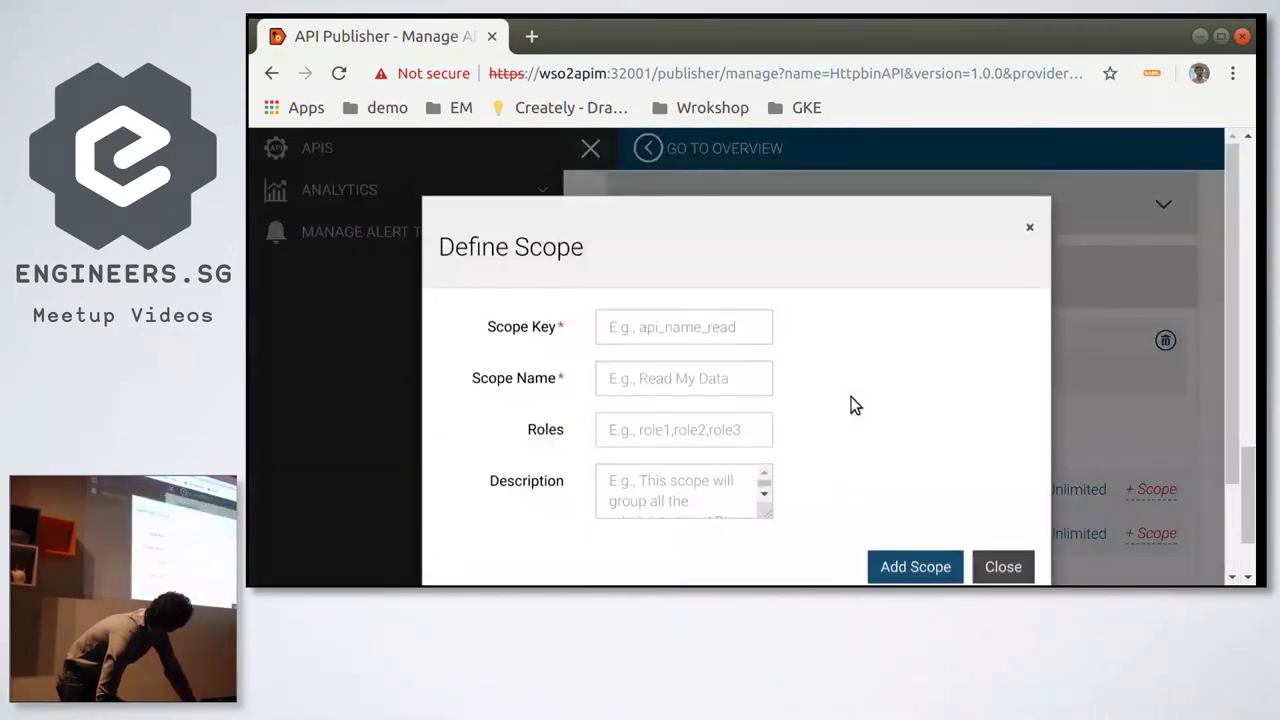
pyautogui.click(706, 347)
pyautogui.write('scope_hea')
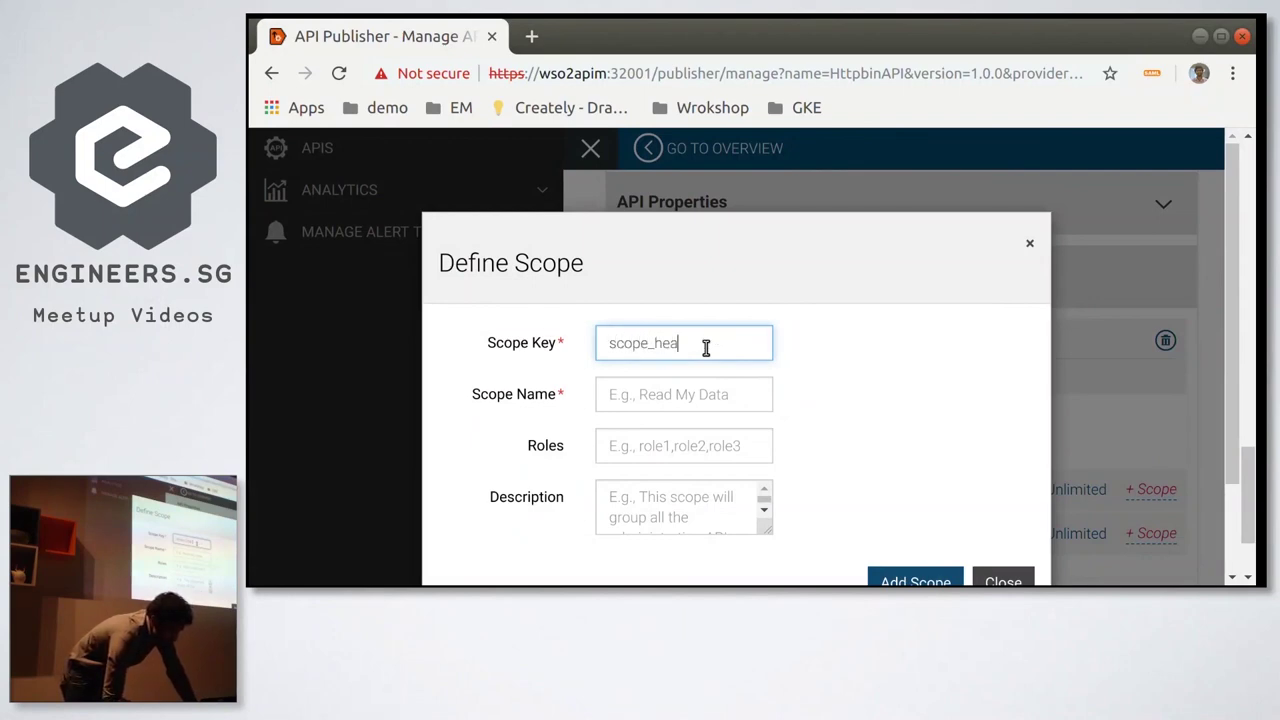
pyautogui.write('ders')
pyautogui.click(720, 393)
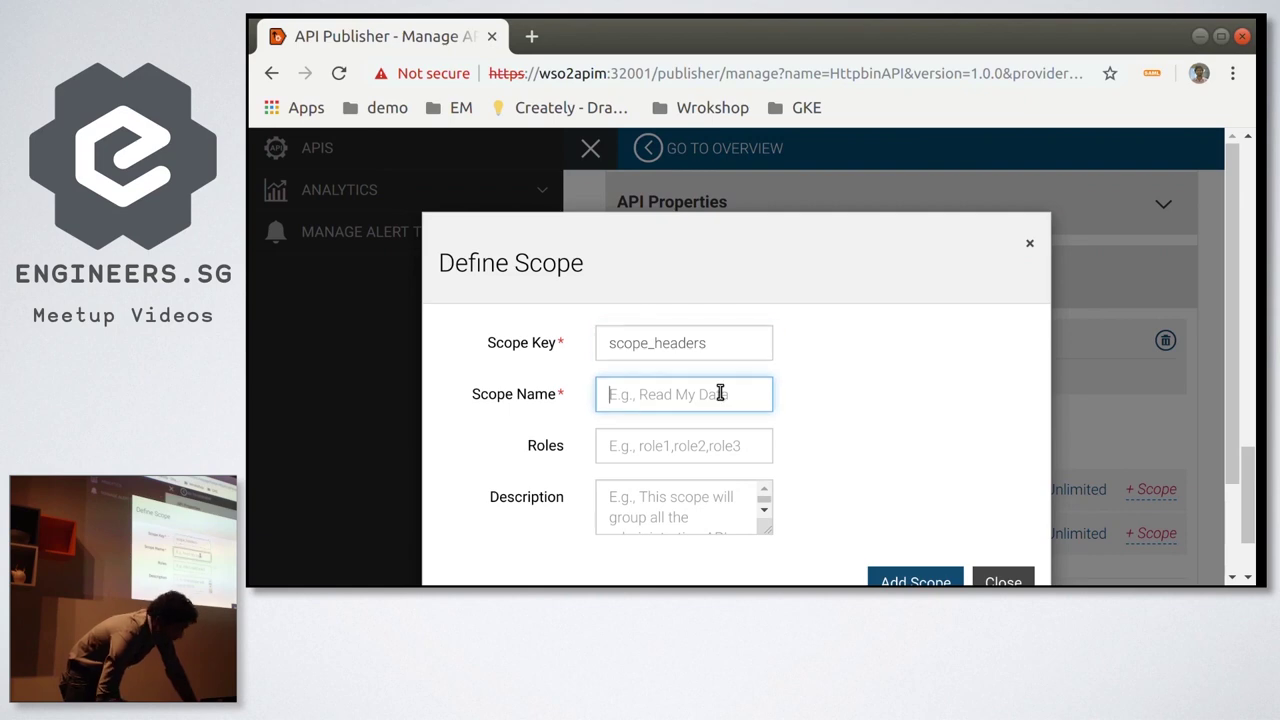
pyautogui.write('scope_h')
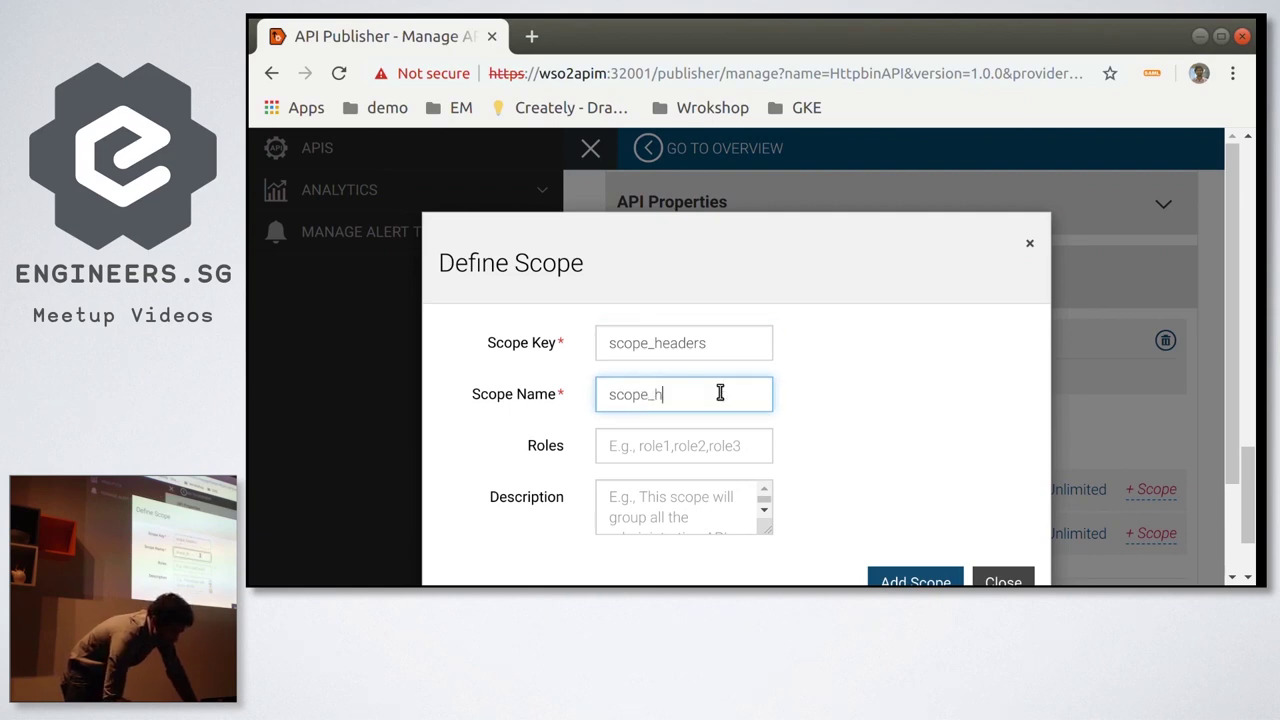
pyautogui.write('eaders')
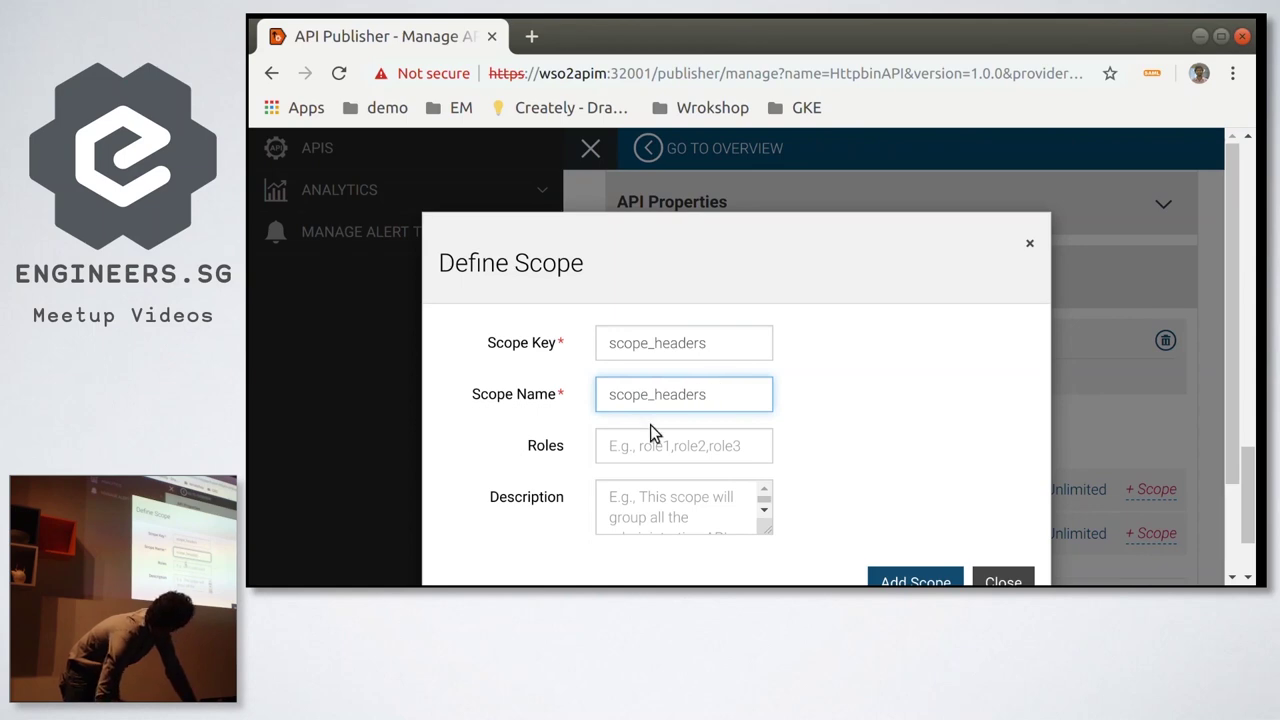
pyautogui.click(648, 431)
pyautogui.write('admin')
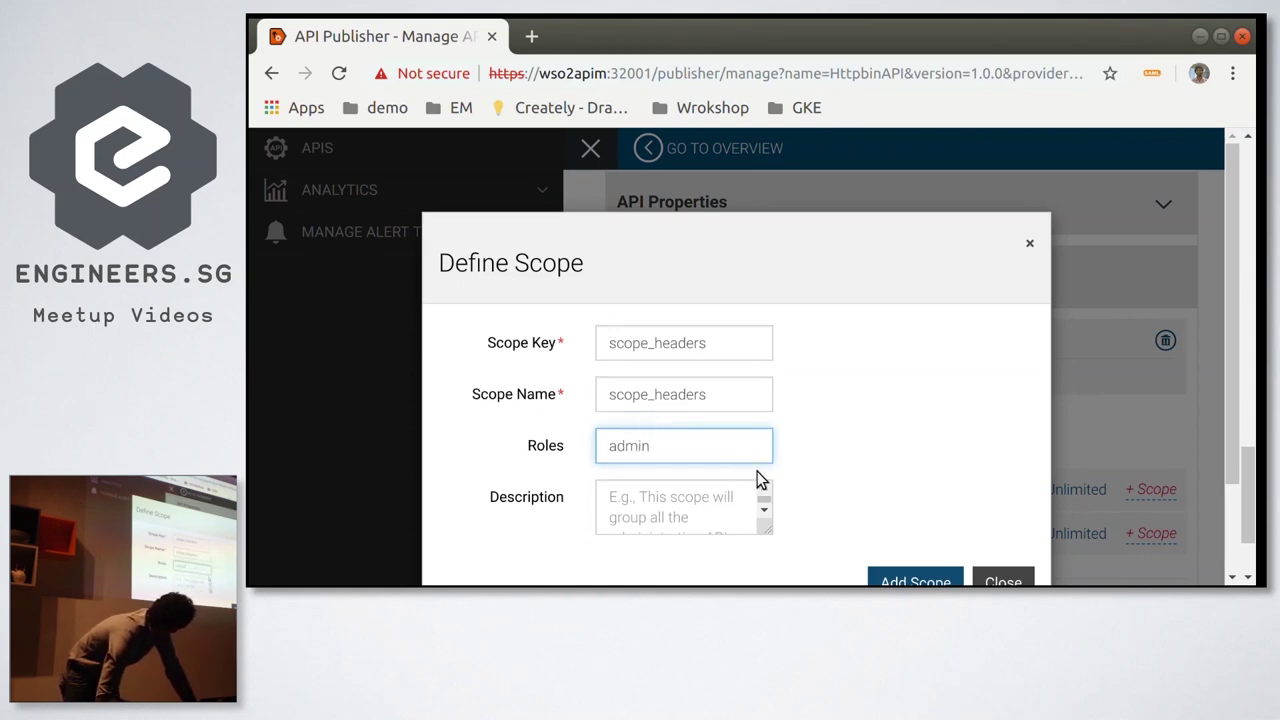
pyautogui.scroll(-1, 757, 478)
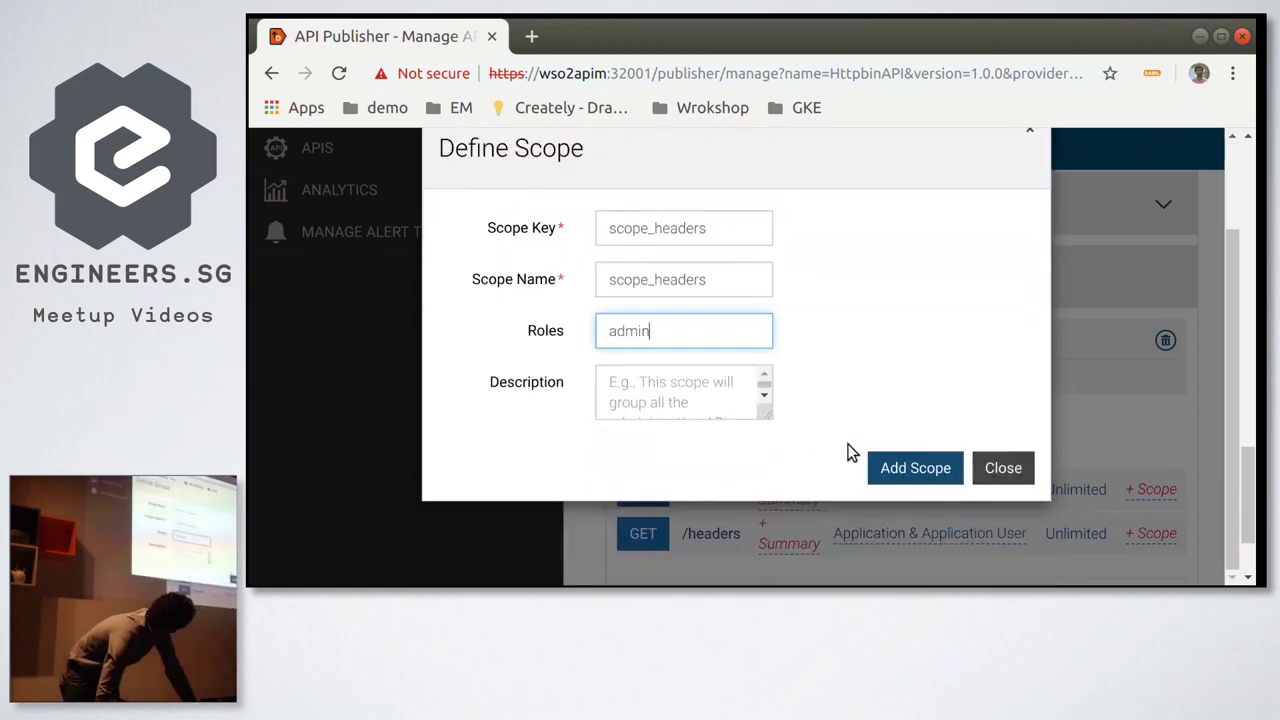
pyautogui.click(903, 467)
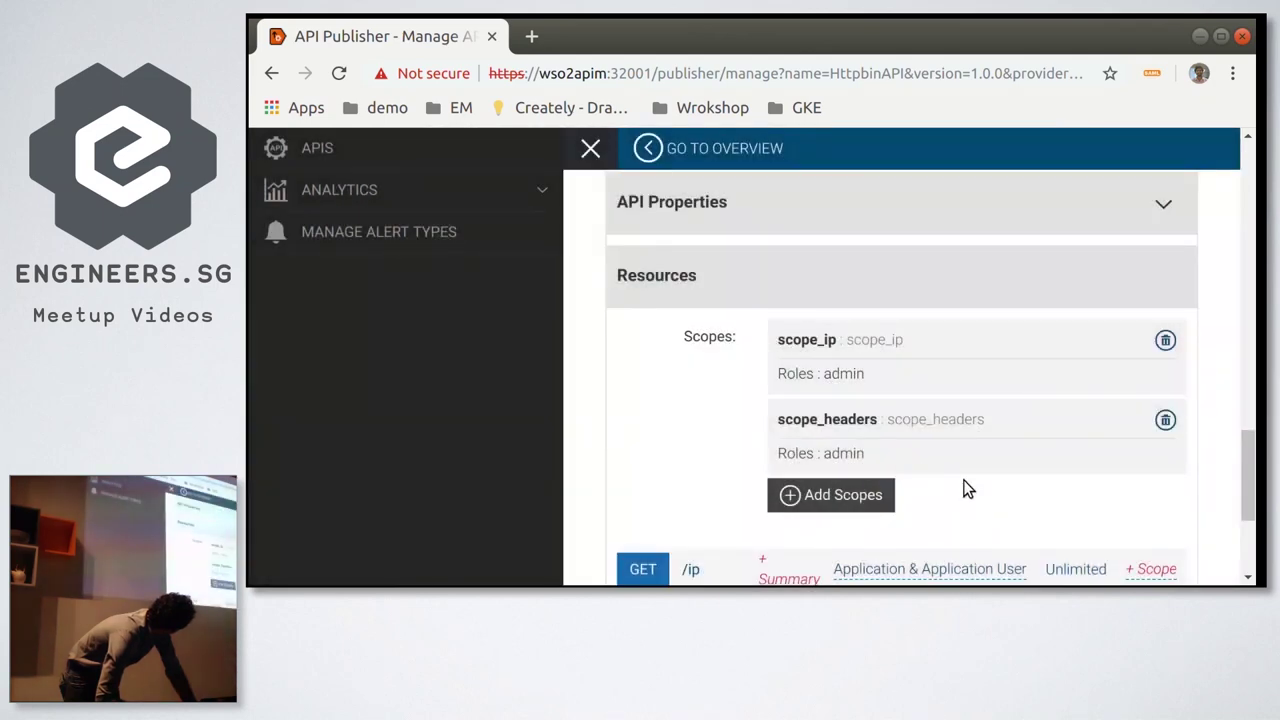
# Assign scope_ip to the GET /ip resource.
pyautogui.scroll(-3, 966, 488)
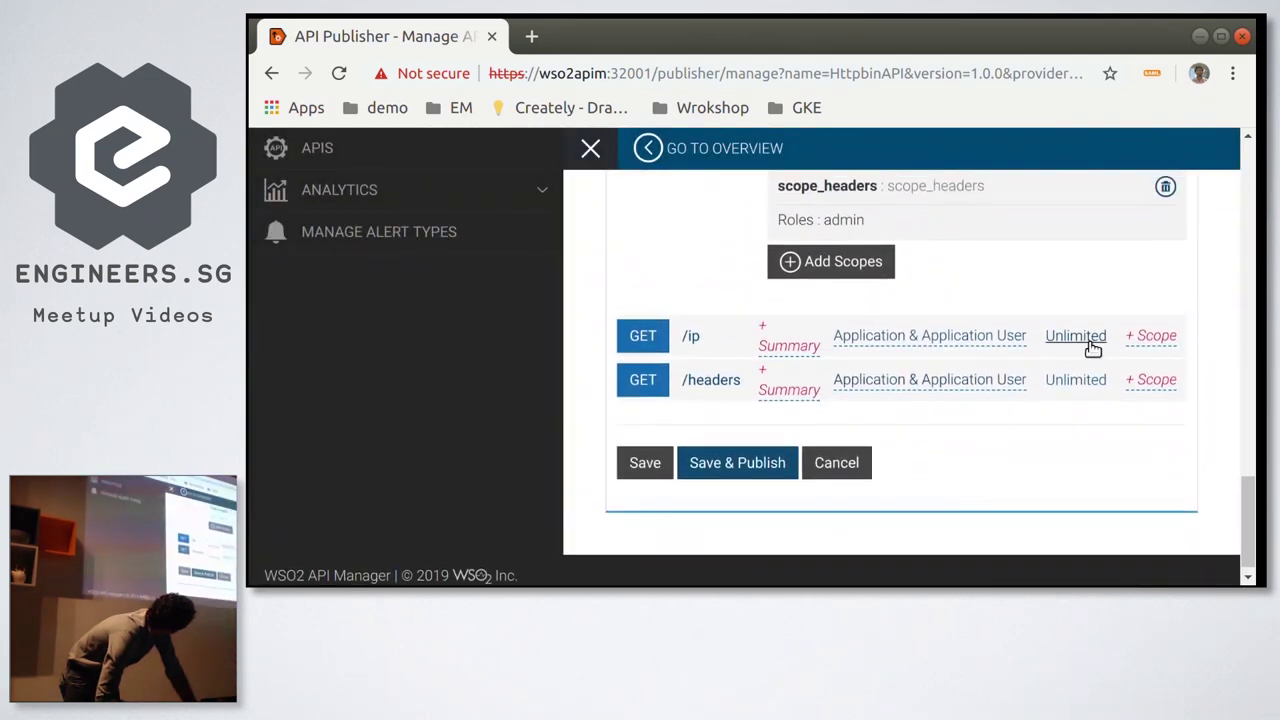
pyautogui.click(1133, 338)
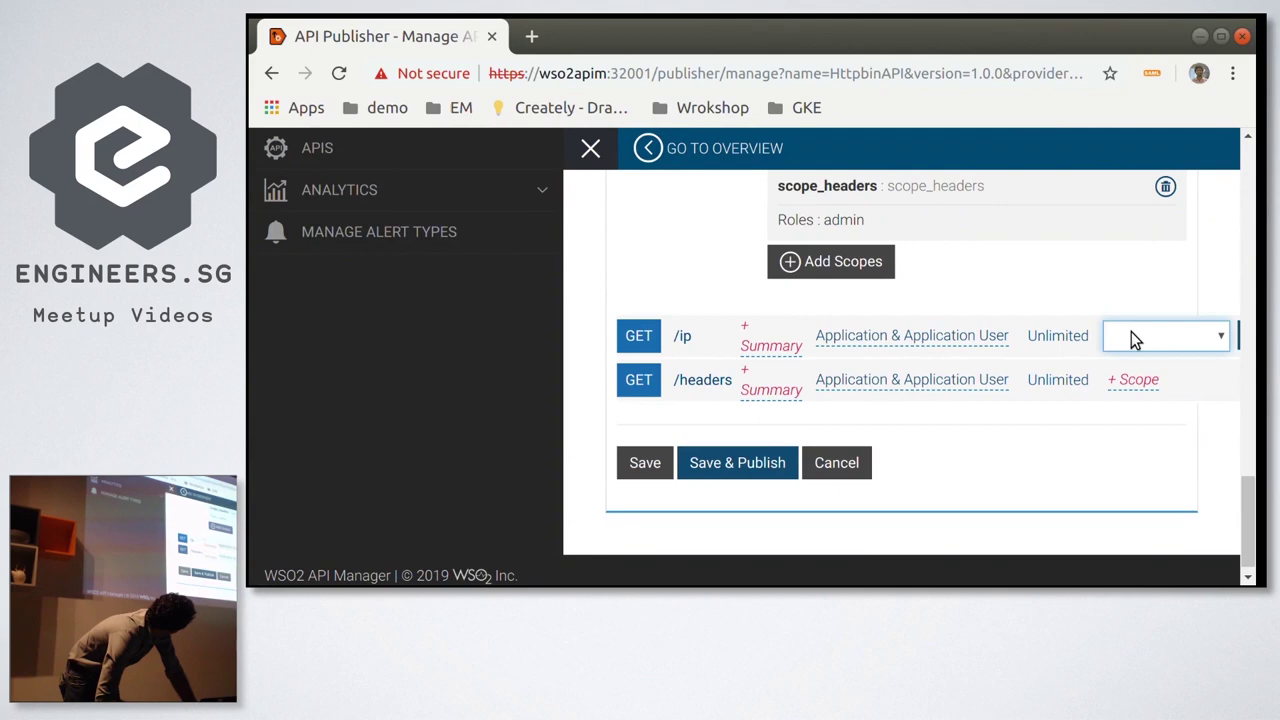
pyautogui.click(1220, 338)
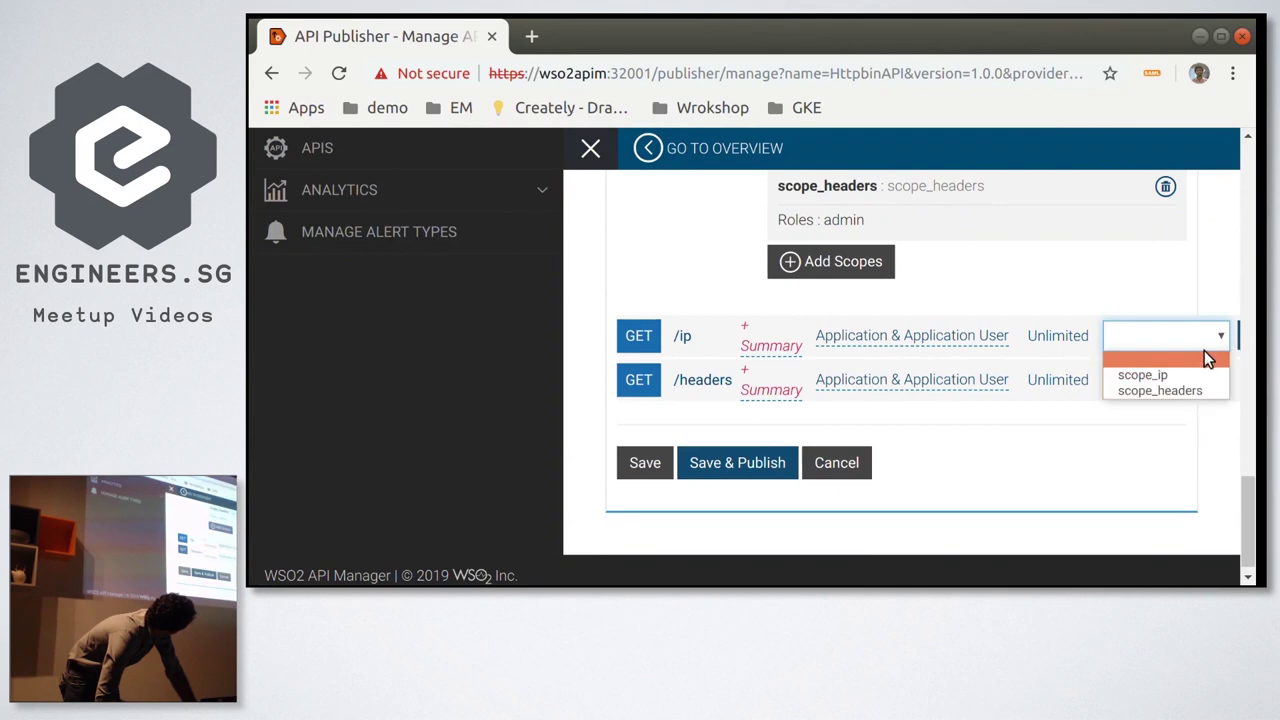
pyautogui.click(1179, 374)
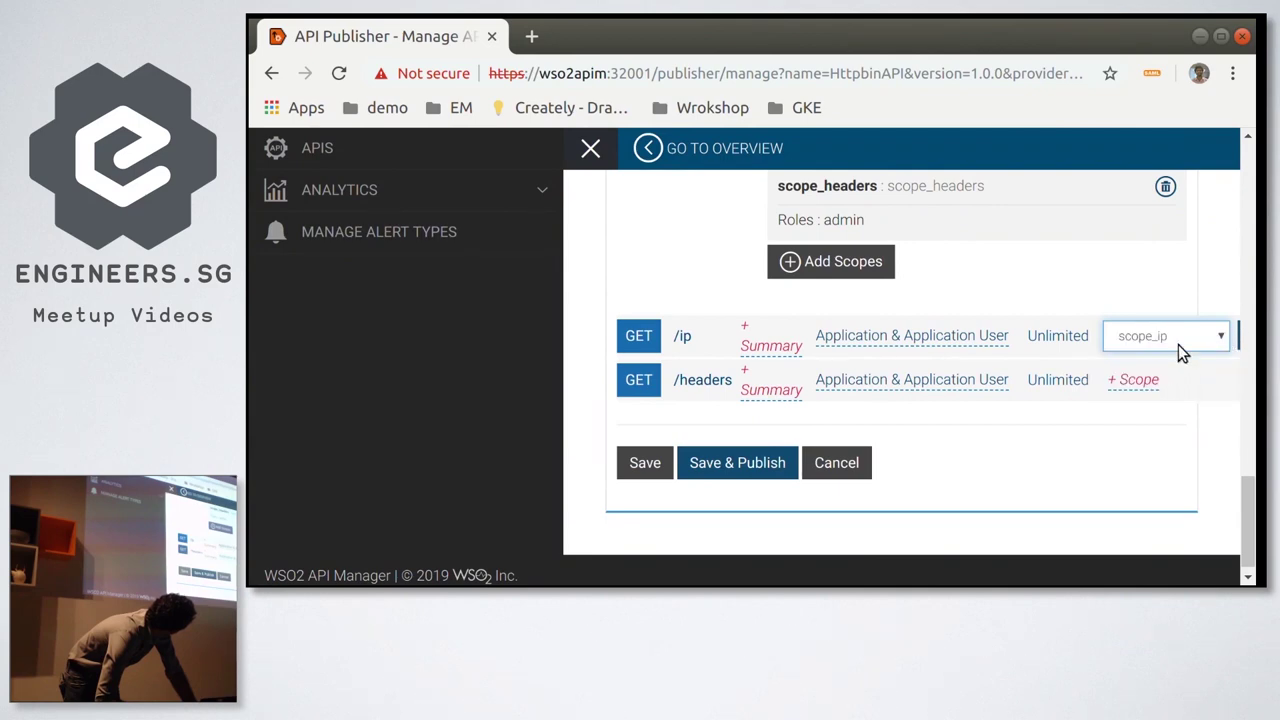
pyautogui.click(1240, 340)
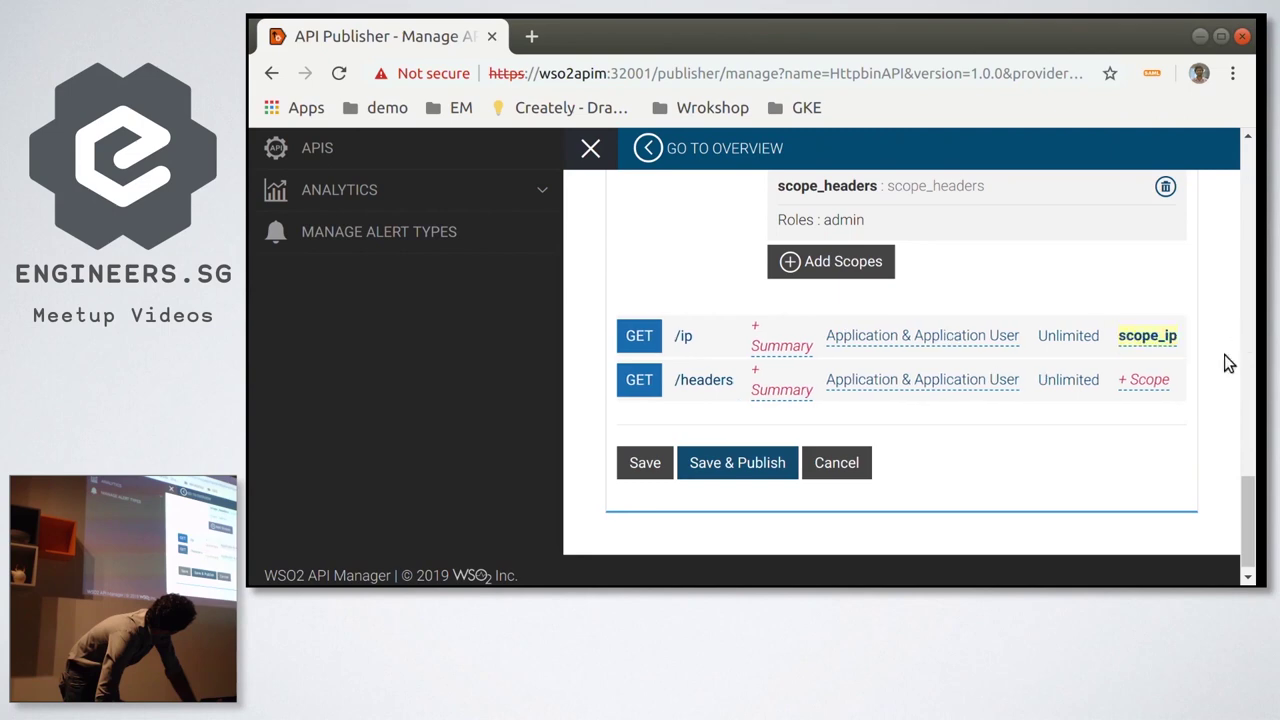
# Assign scope_headers to the GET /headers resource.
pyautogui.click(1137, 385)
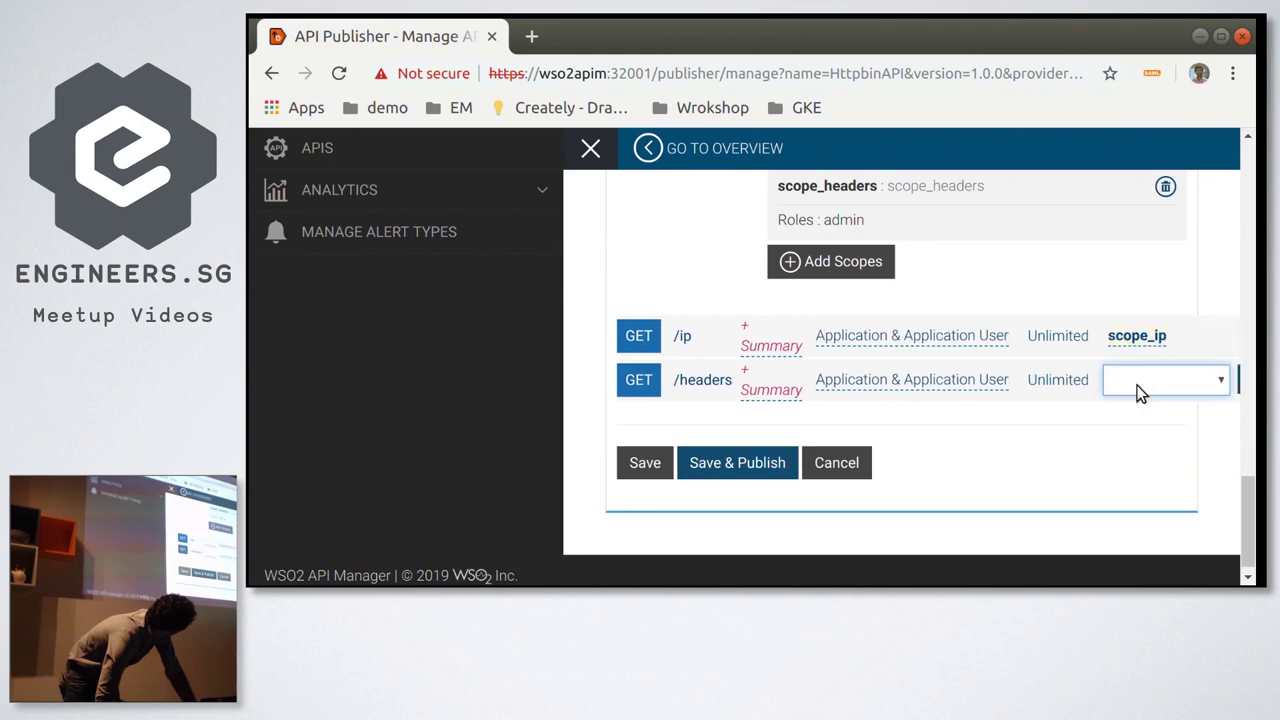
pyautogui.click(1218, 385)
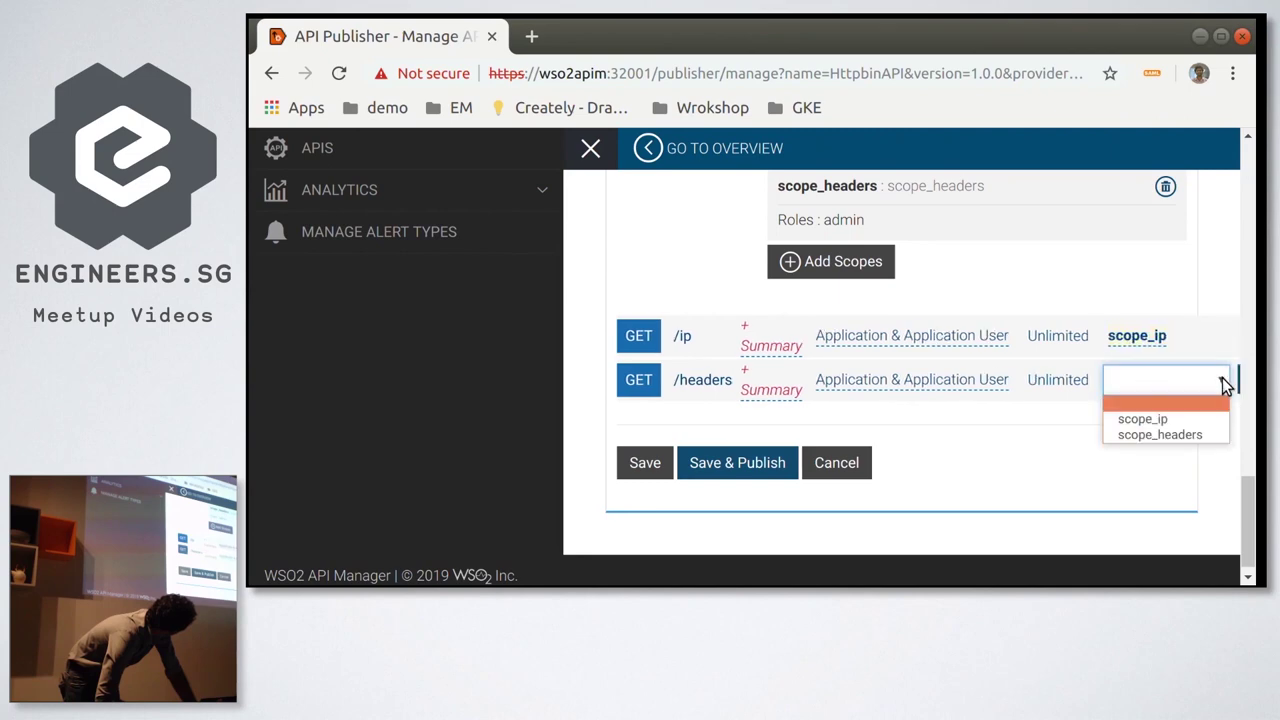
pyautogui.click(1192, 440)
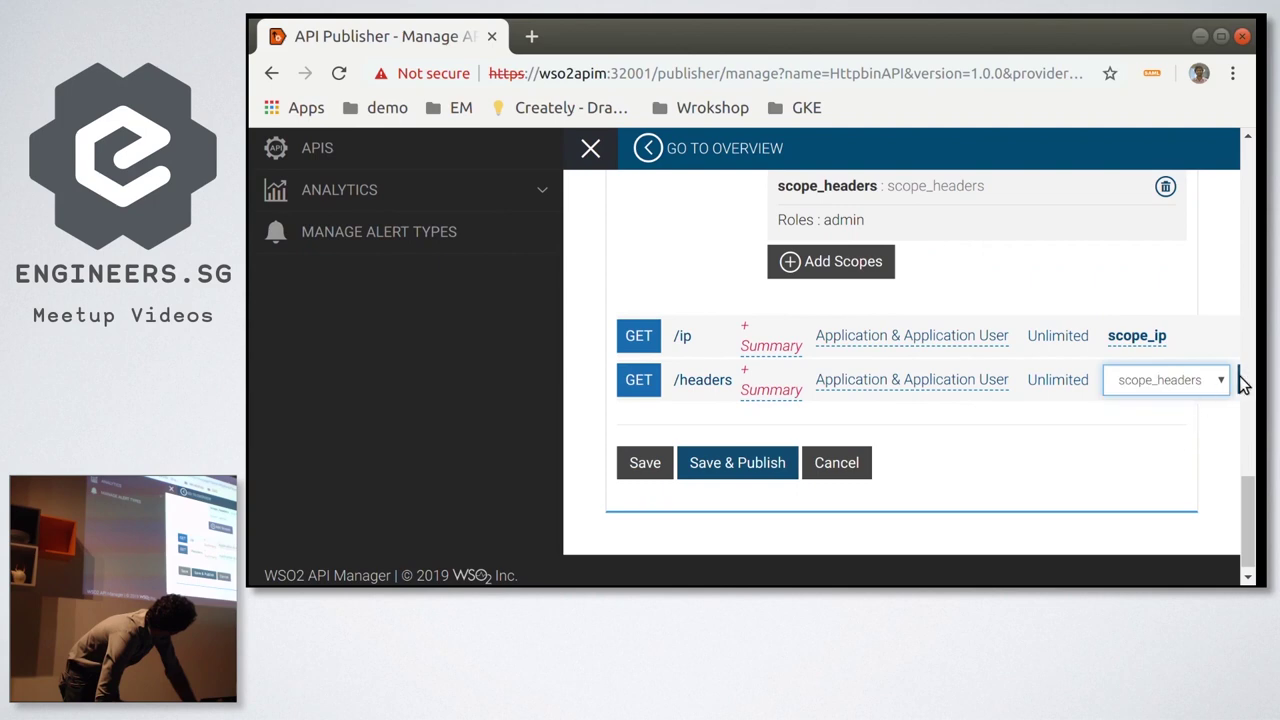
pyautogui.scroll(4, 1240, 376)
pyautogui.scroll(-4, 1194, 470)
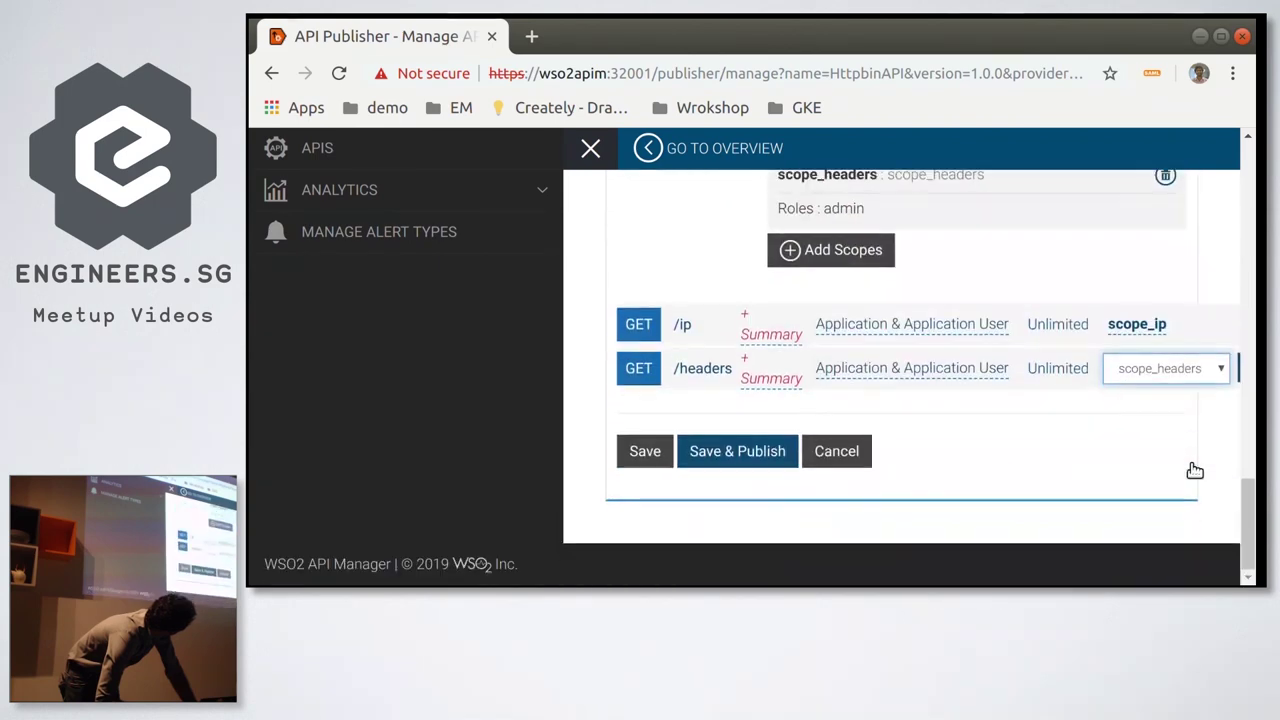
pyautogui.click(1240, 385)
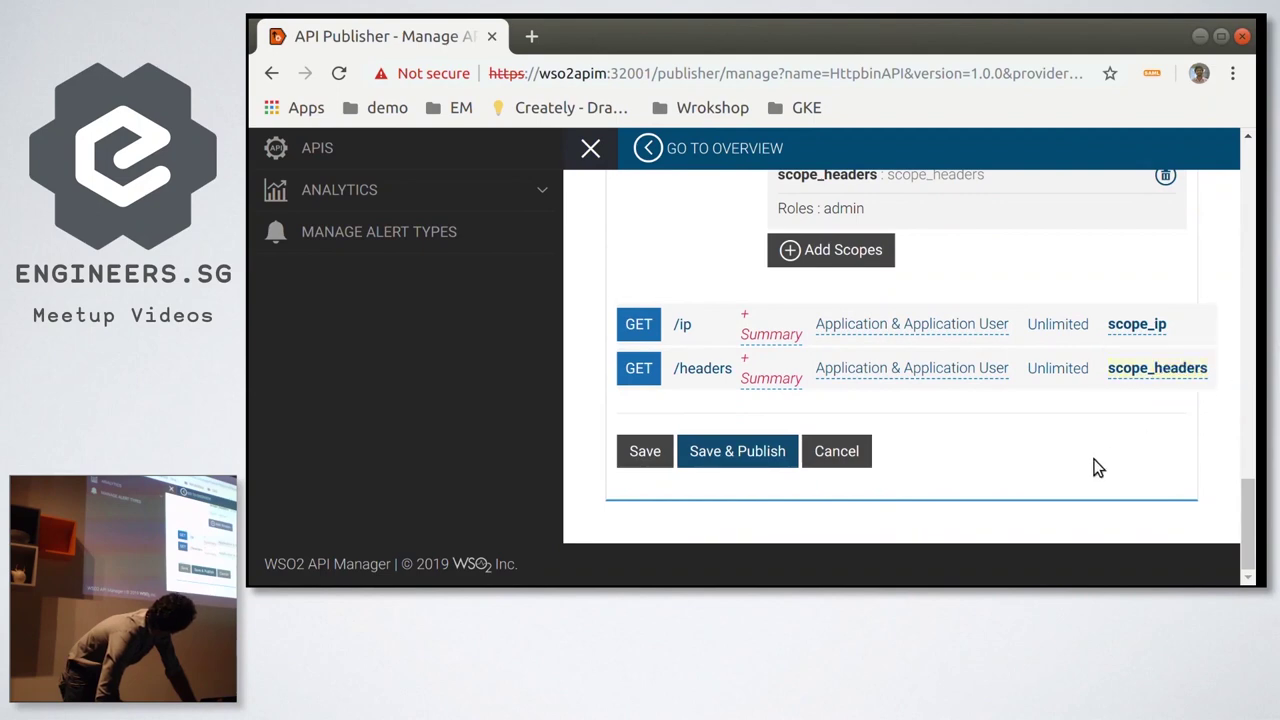
# Save and publish HttpbinAPI 1.0.0, view it in the API Store, then switch to the terminal.
pyautogui.click(740, 458)
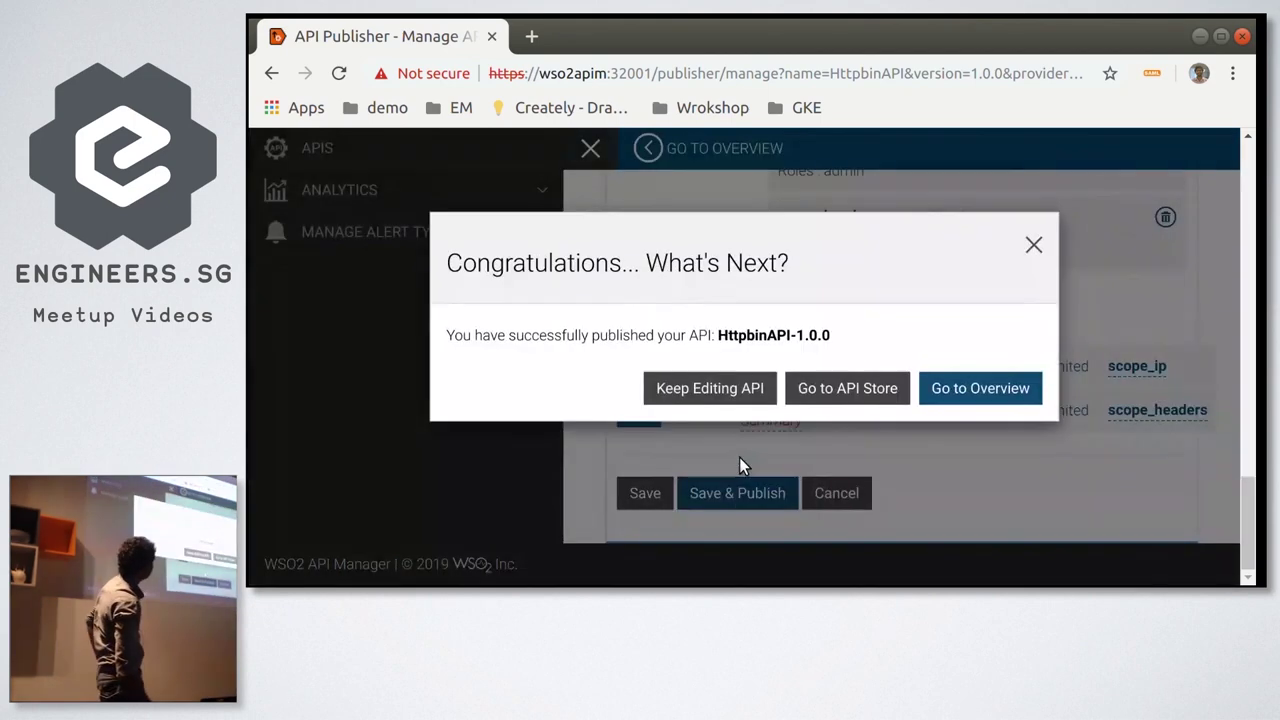
pyautogui.click(828, 384)
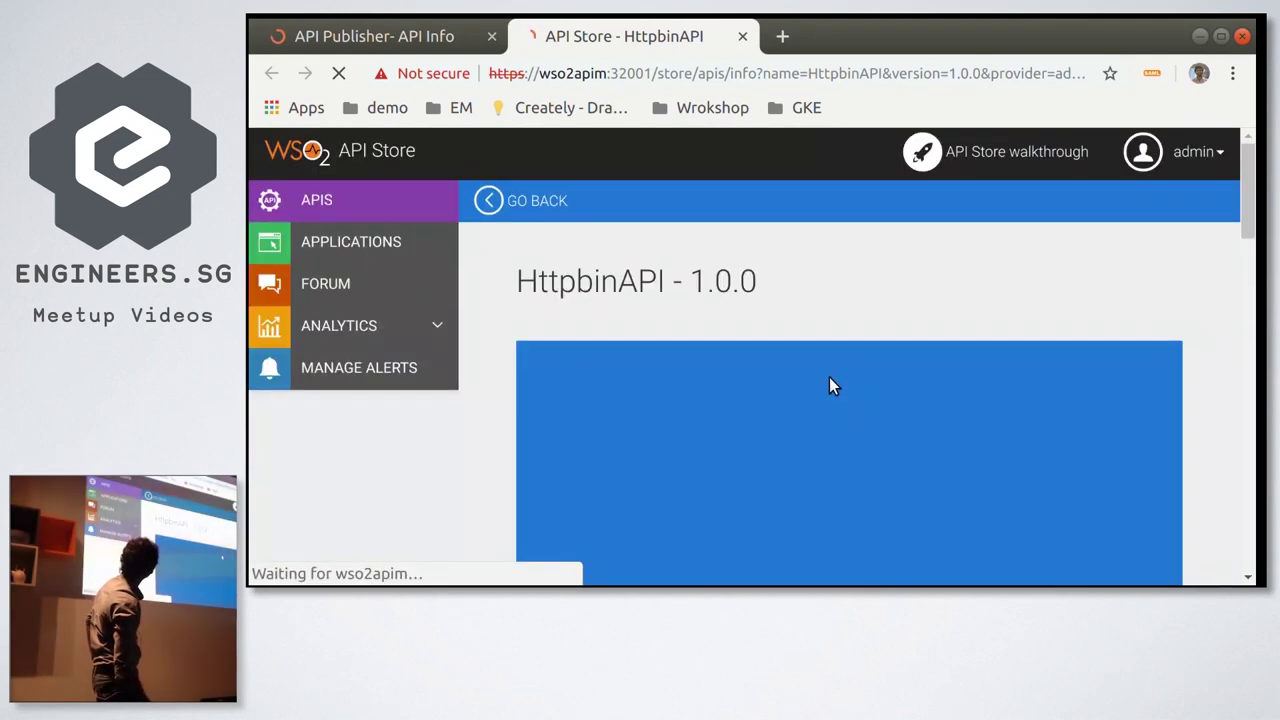
pyautogui.scroll(-3, 898, 437)
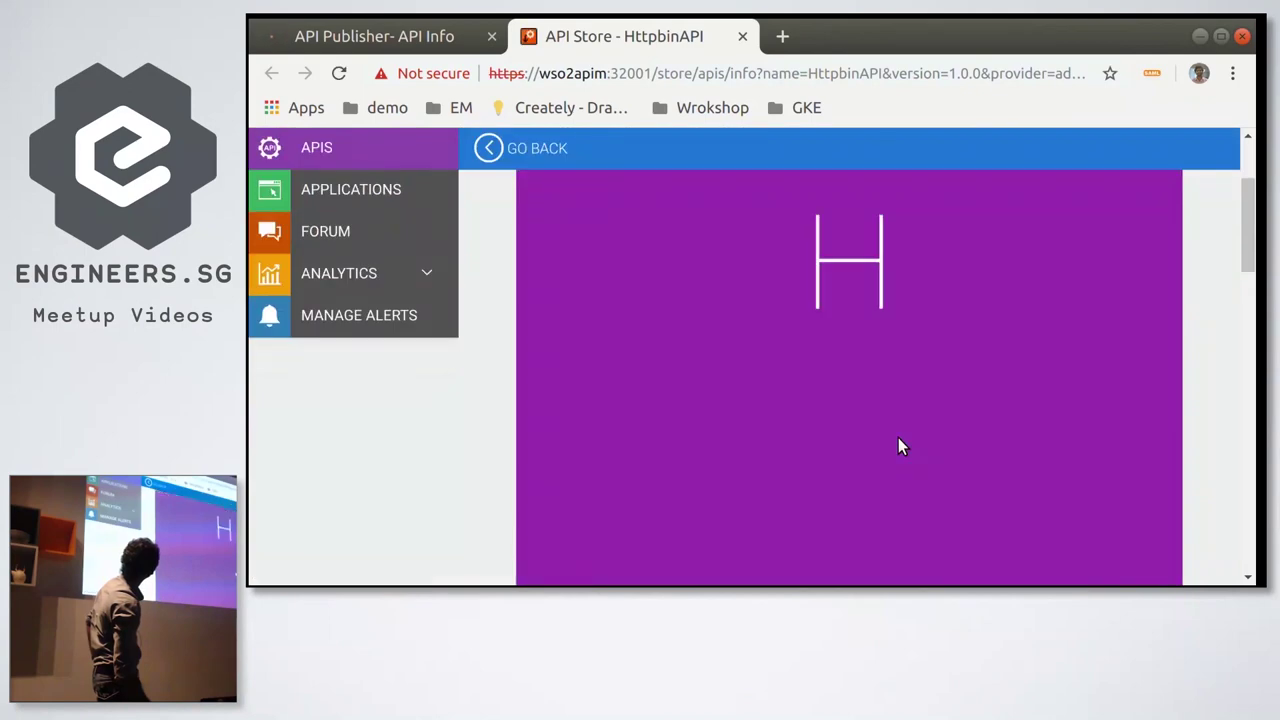
pyautogui.scroll(2, 898, 437)
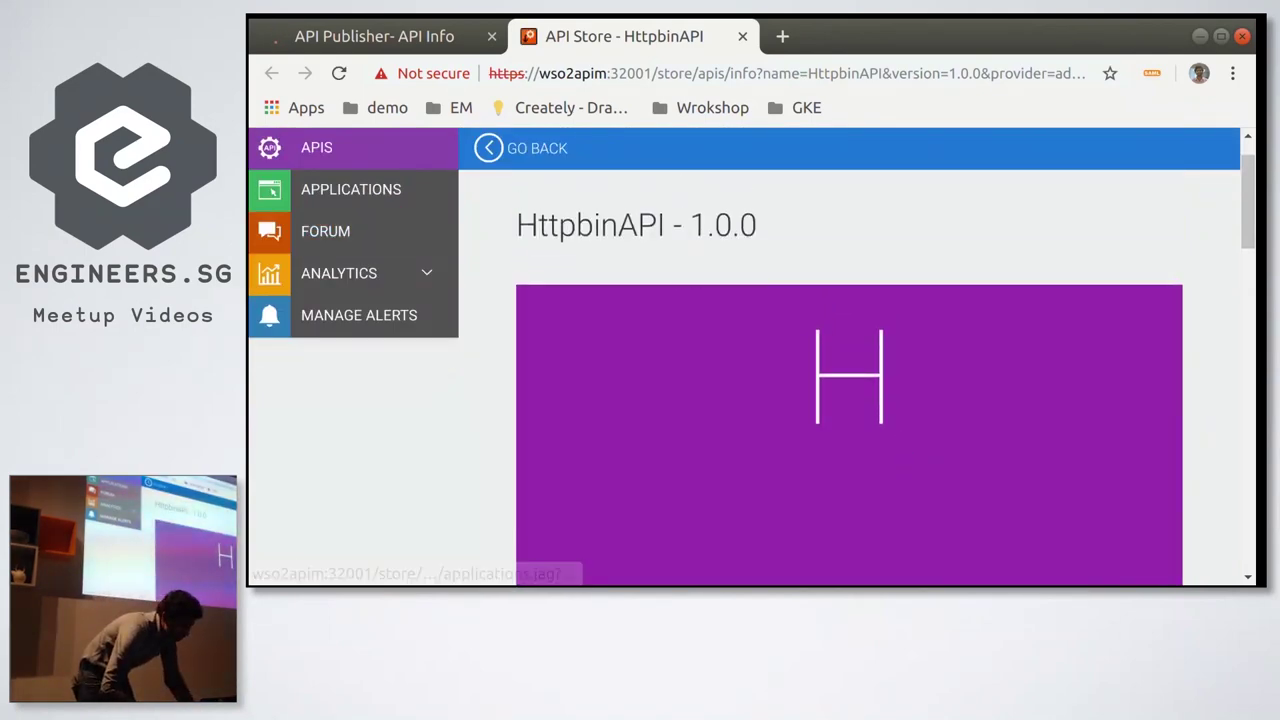
pyautogui.hotkey('alt', 'Tab')
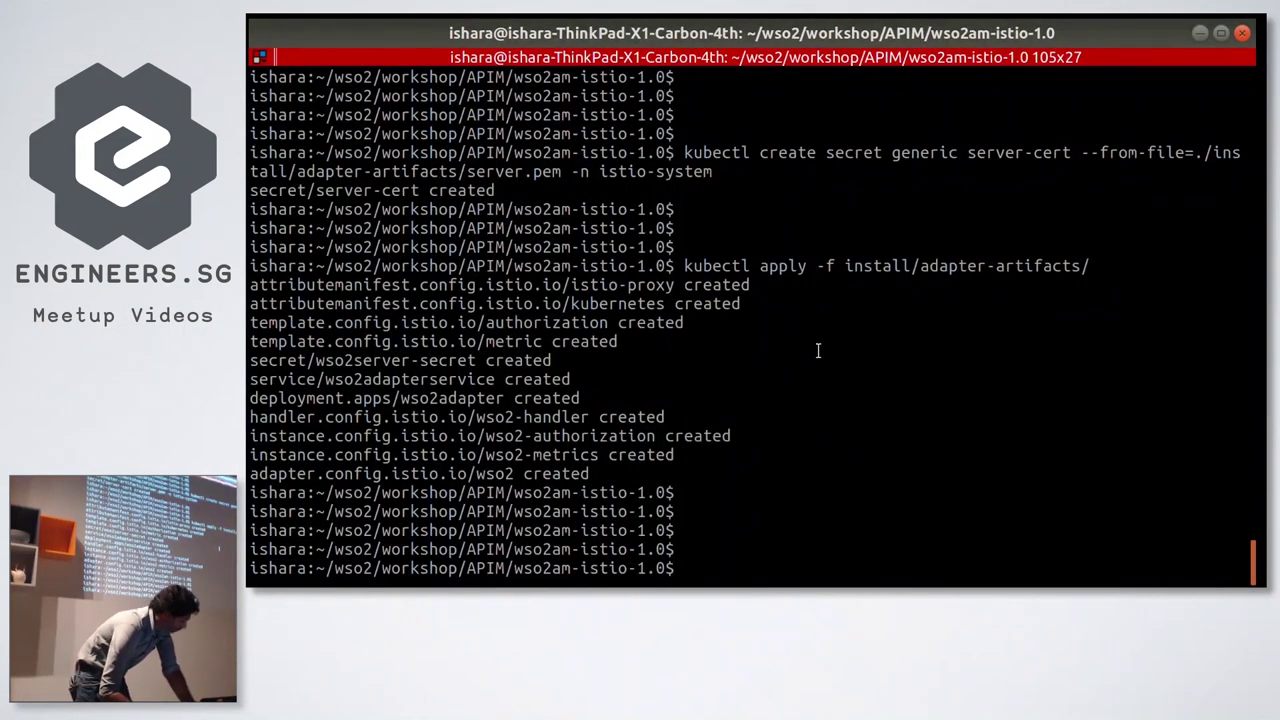
# Rerun the tokenless curl to /headers, getting UNAUTHENTICATED Missing Credentials, then return to the browser.
pyautogui.press('Return')
pyautogui.press('Return')
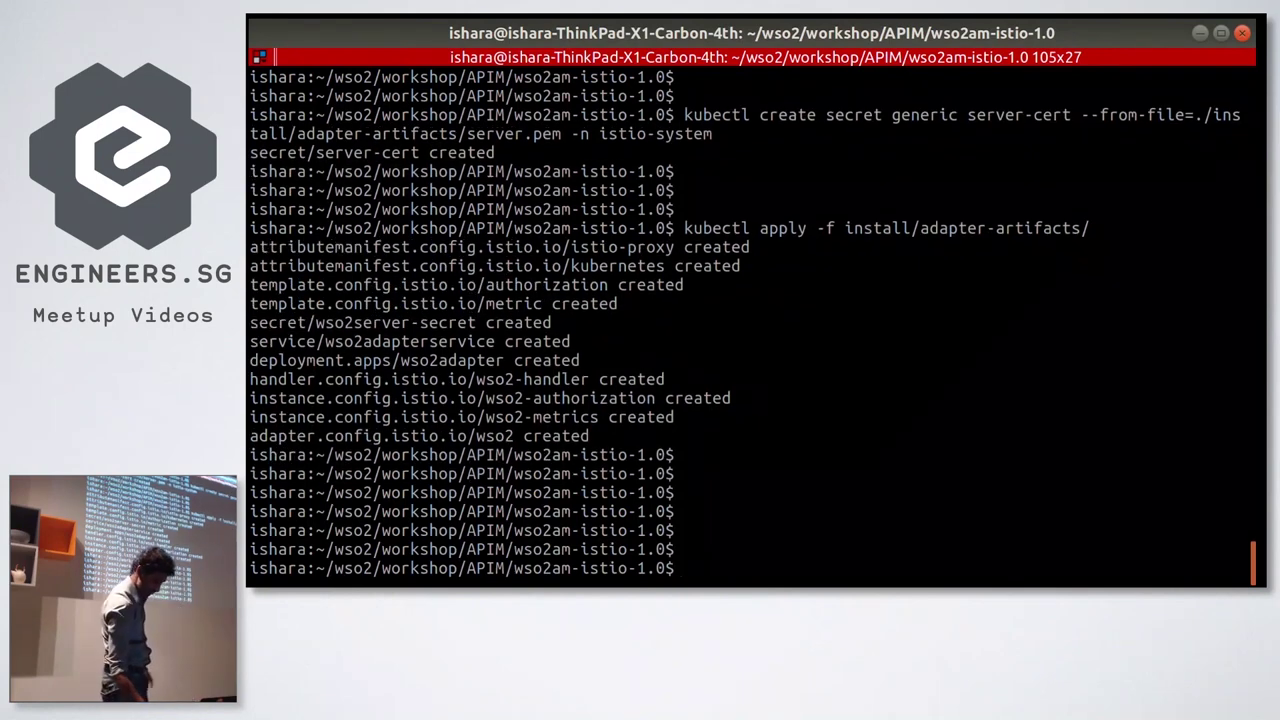
pyautogui.press('Up')
pyautogui.press('Up')
pyautogui.press('Up')
pyautogui.press('Up')
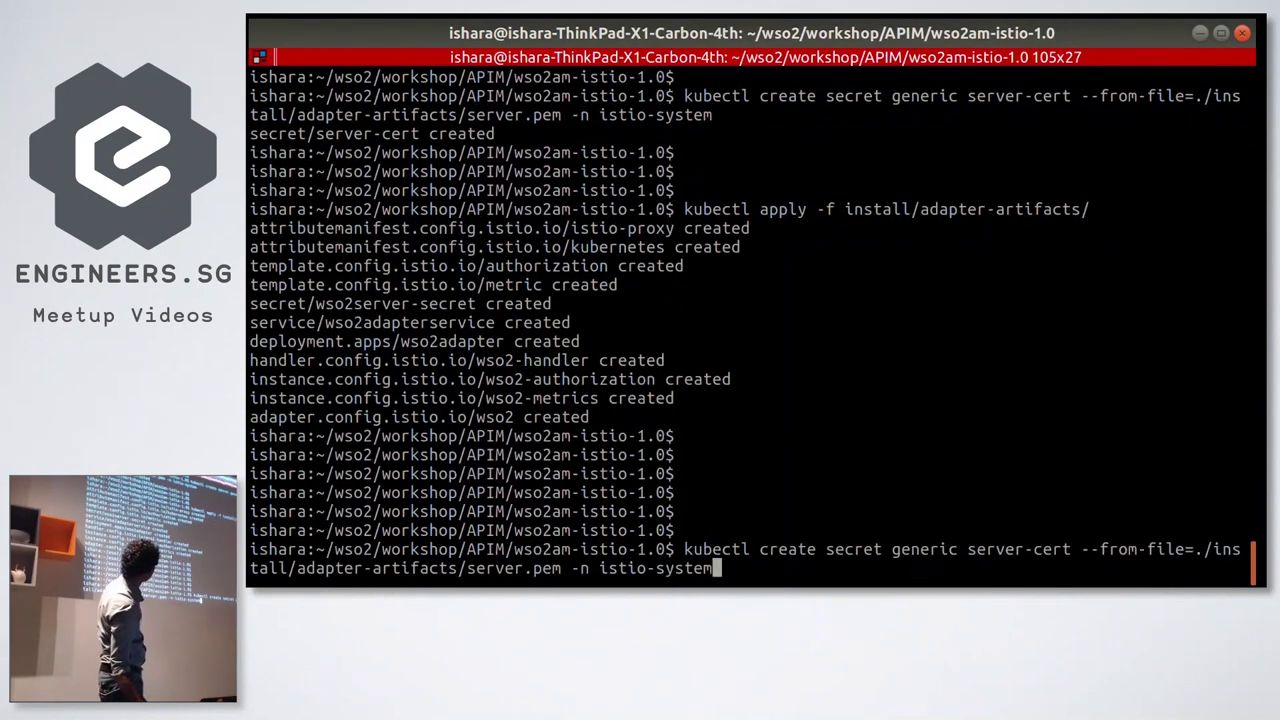
pyautogui.press('Up')
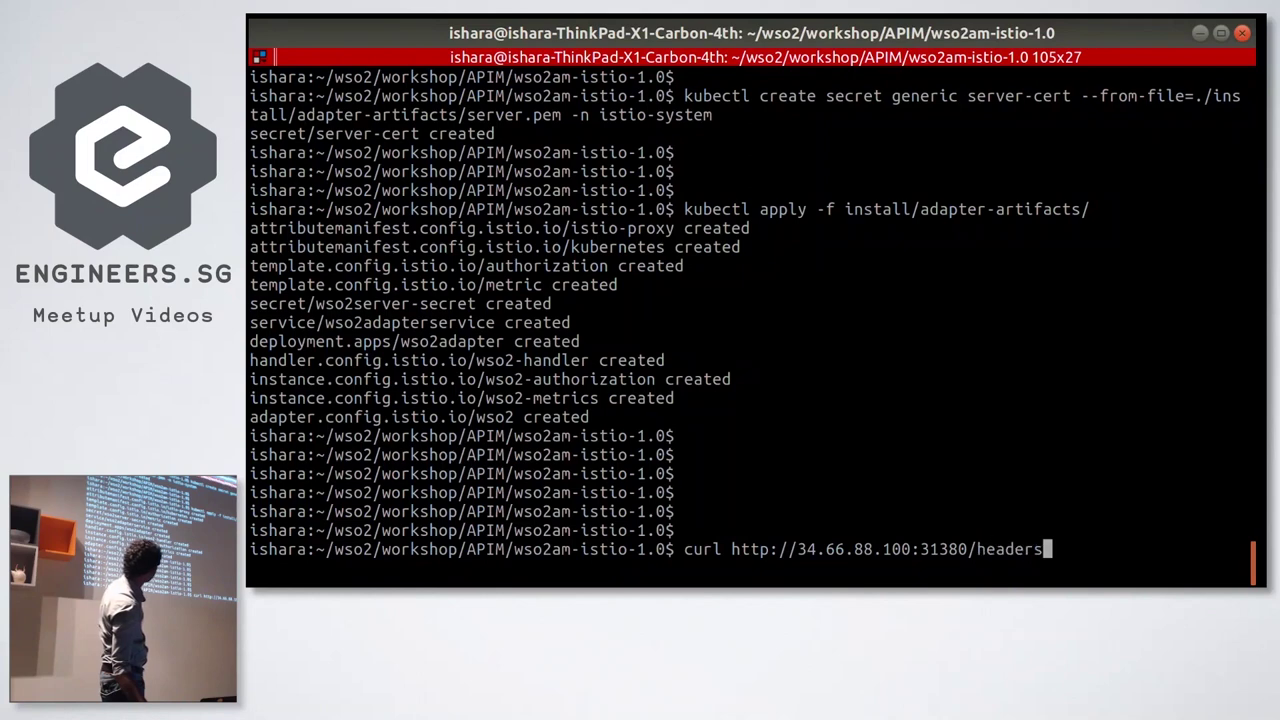
pyautogui.press('Return')
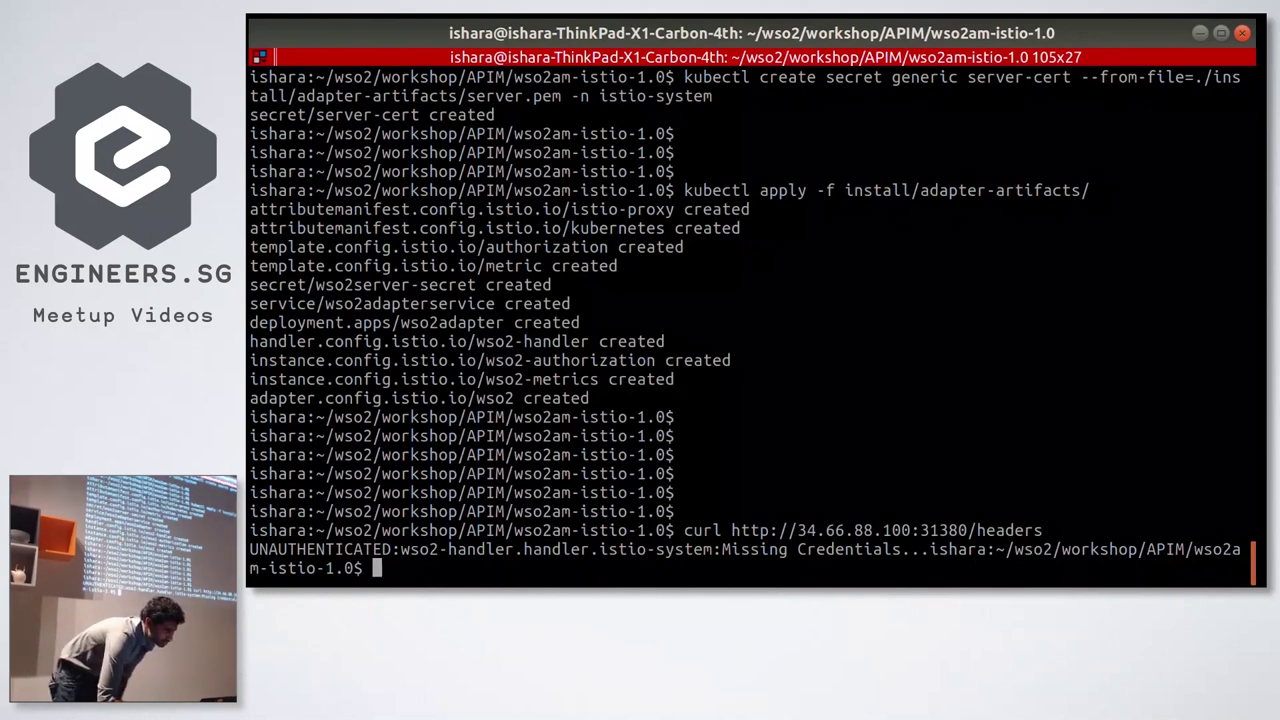
pyautogui.hotkey('alt', 'Tab')
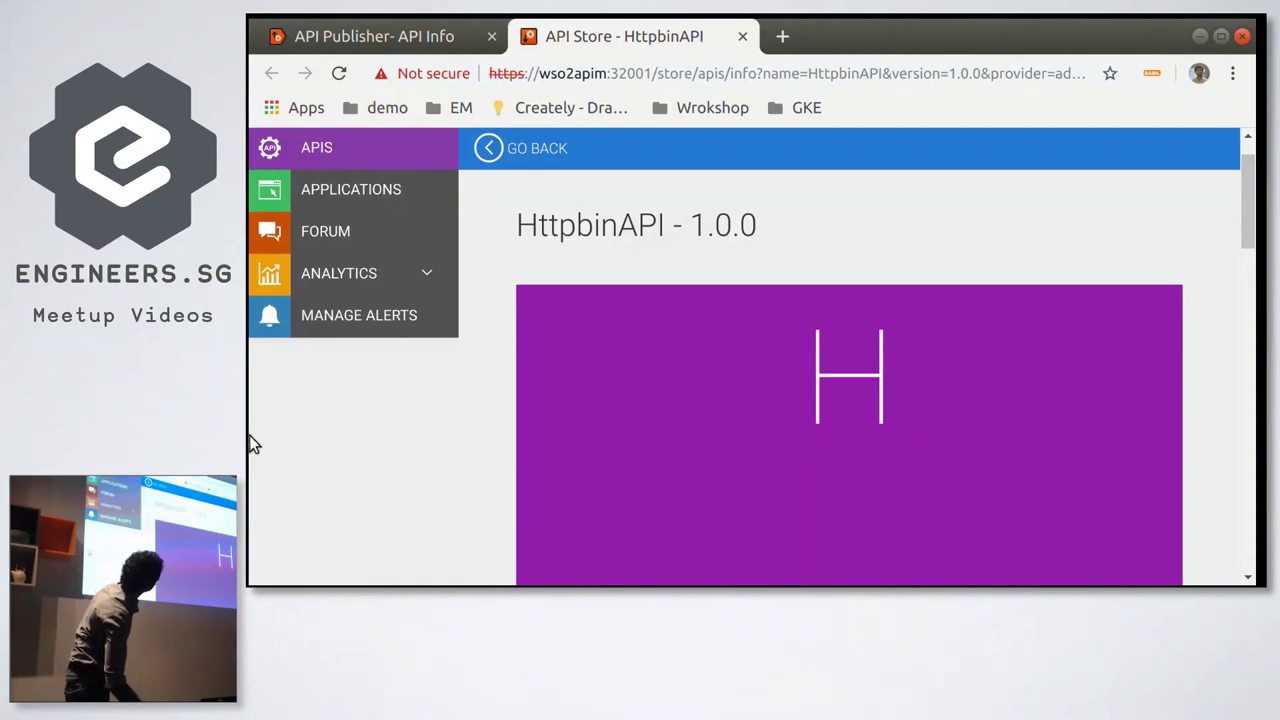
# Choose New Application... from the Applications dropdown in HttpbinAPI's subscription section.
pyautogui.scroll(-8, 708, 353)
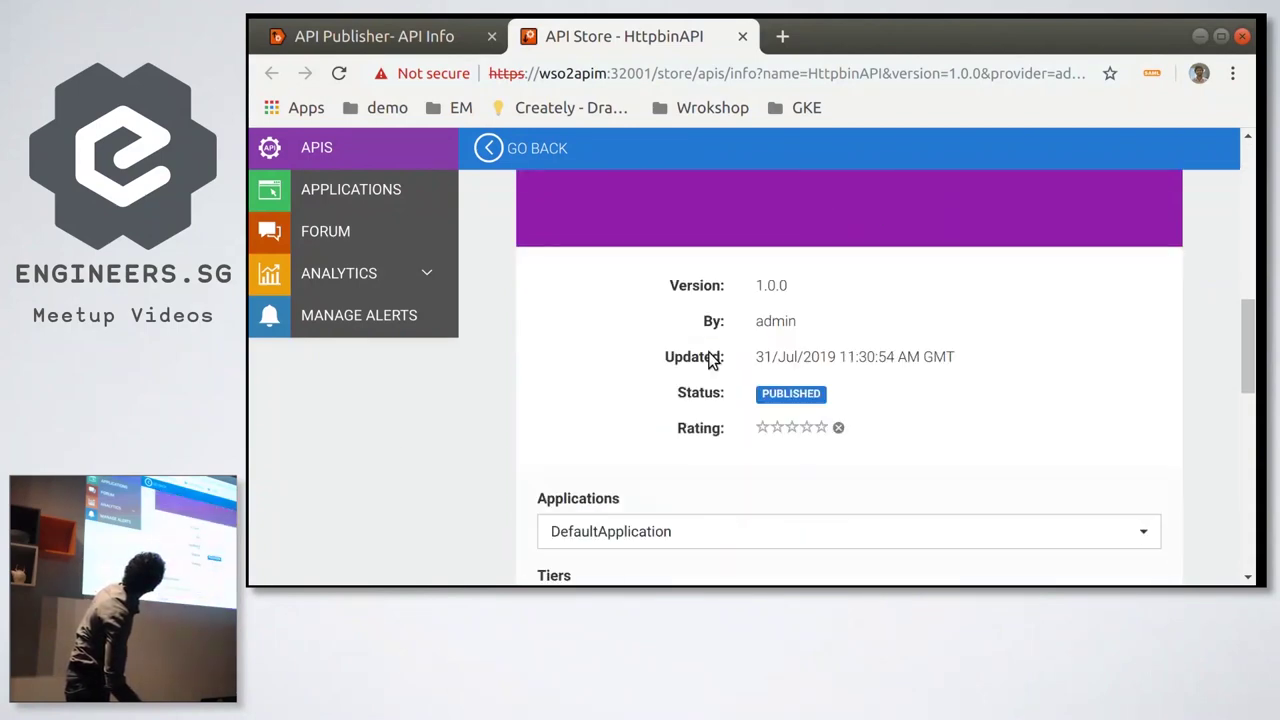
pyautogui.scroll(-2, 708, 360)
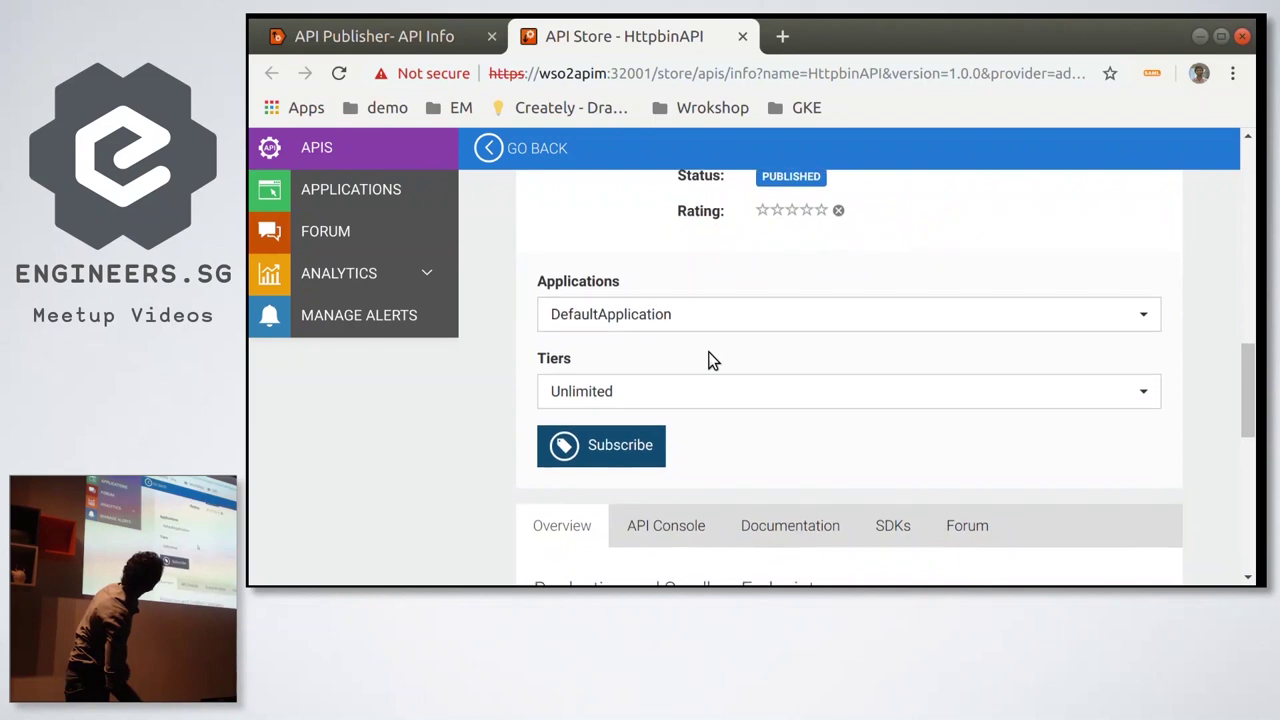
pyautogui.click(858, 307)
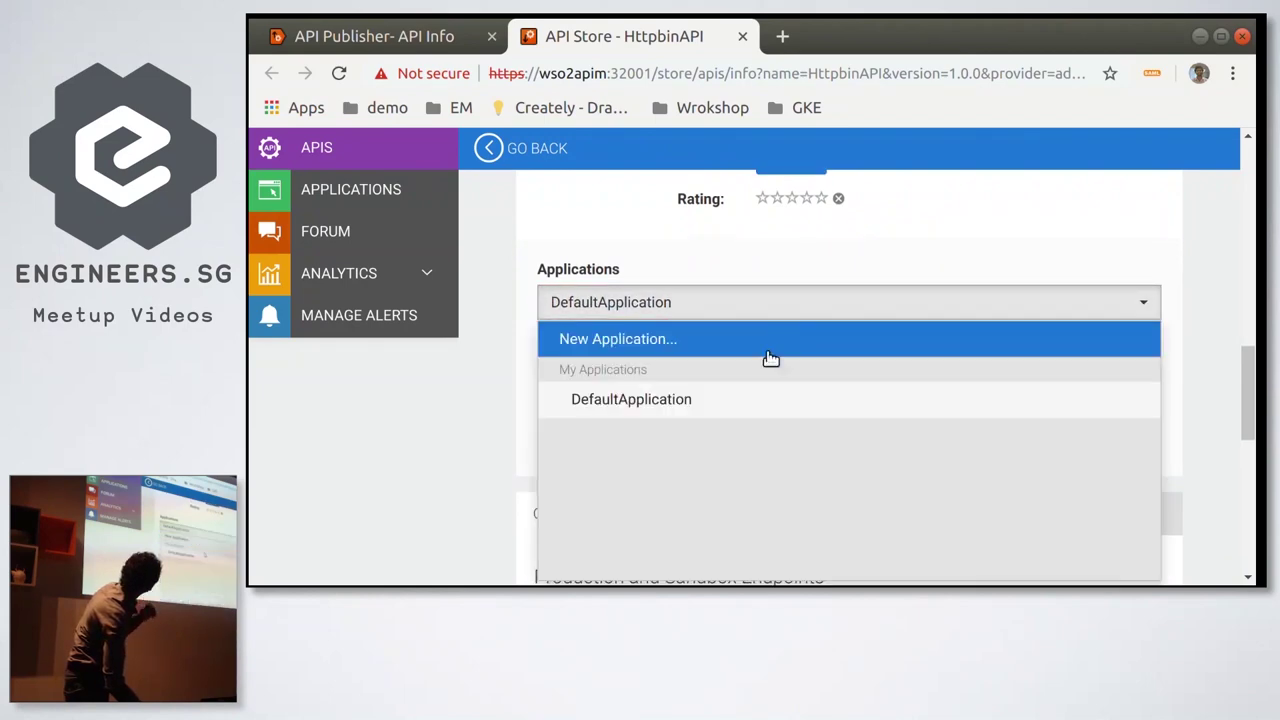
pyautogui.click(714, 339)
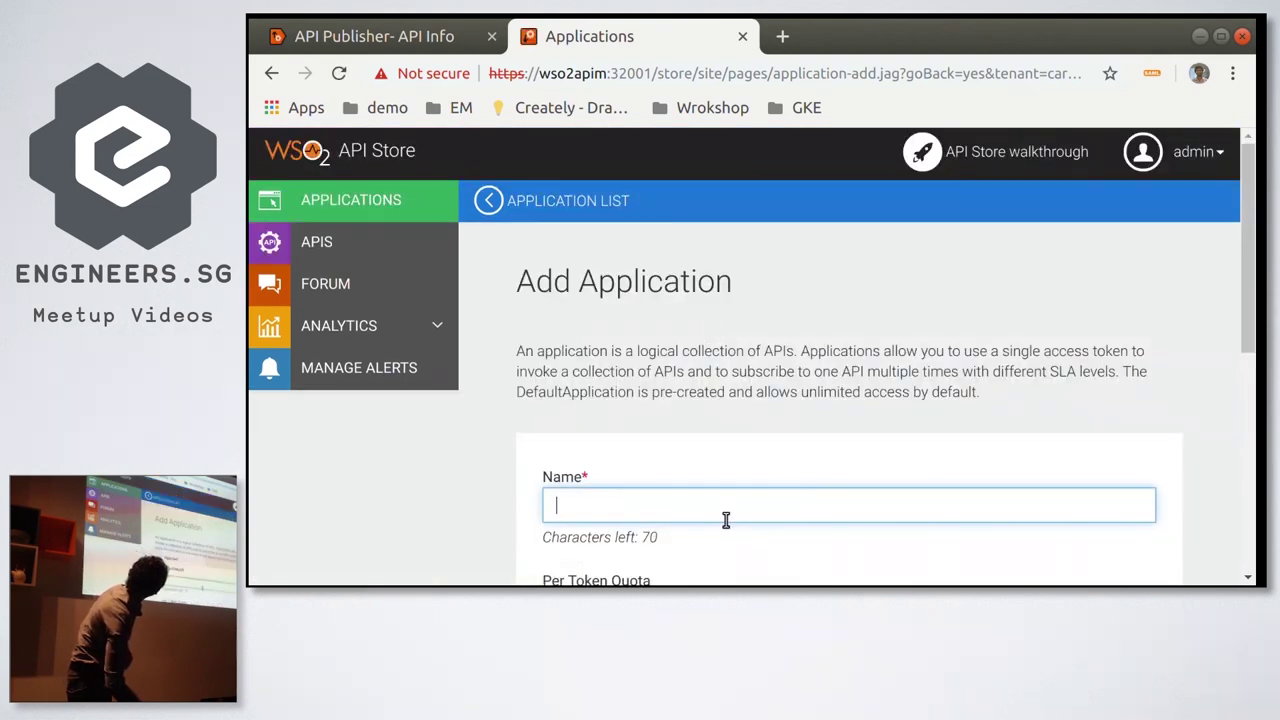
# Add application App-jwt with token type JWT and return to the HttpbinAPI page.
pyautogui.click(726, 519)
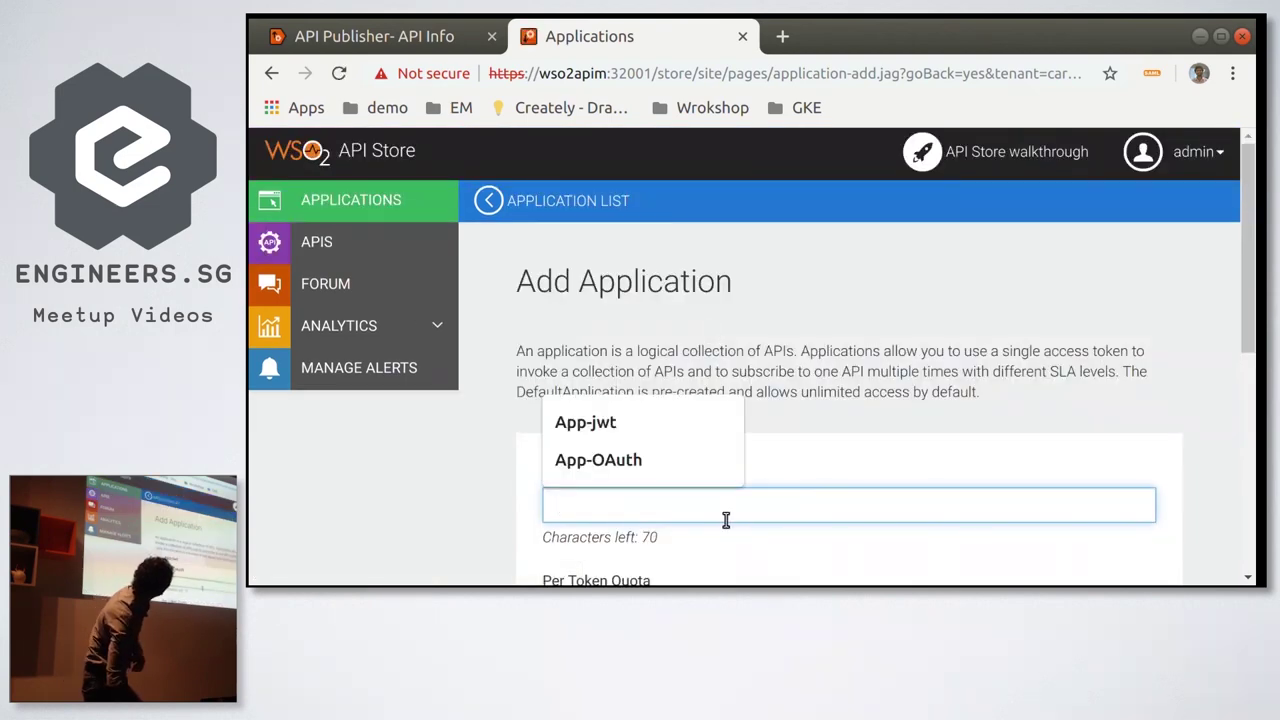
pyautogui.click(627, 428)
pyautogui.scroll(-3, 722, 503)
pyautogui.scroll(-2, 722, 503)
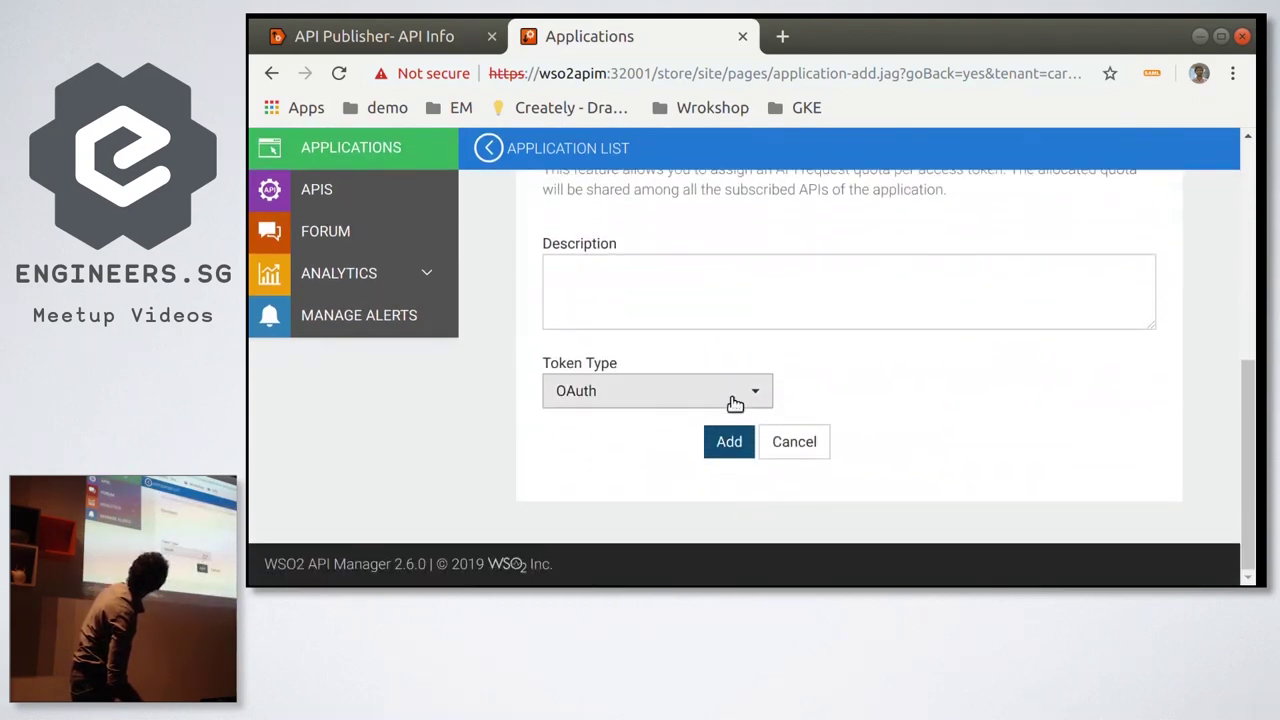
pyautogui.click(758, 396)
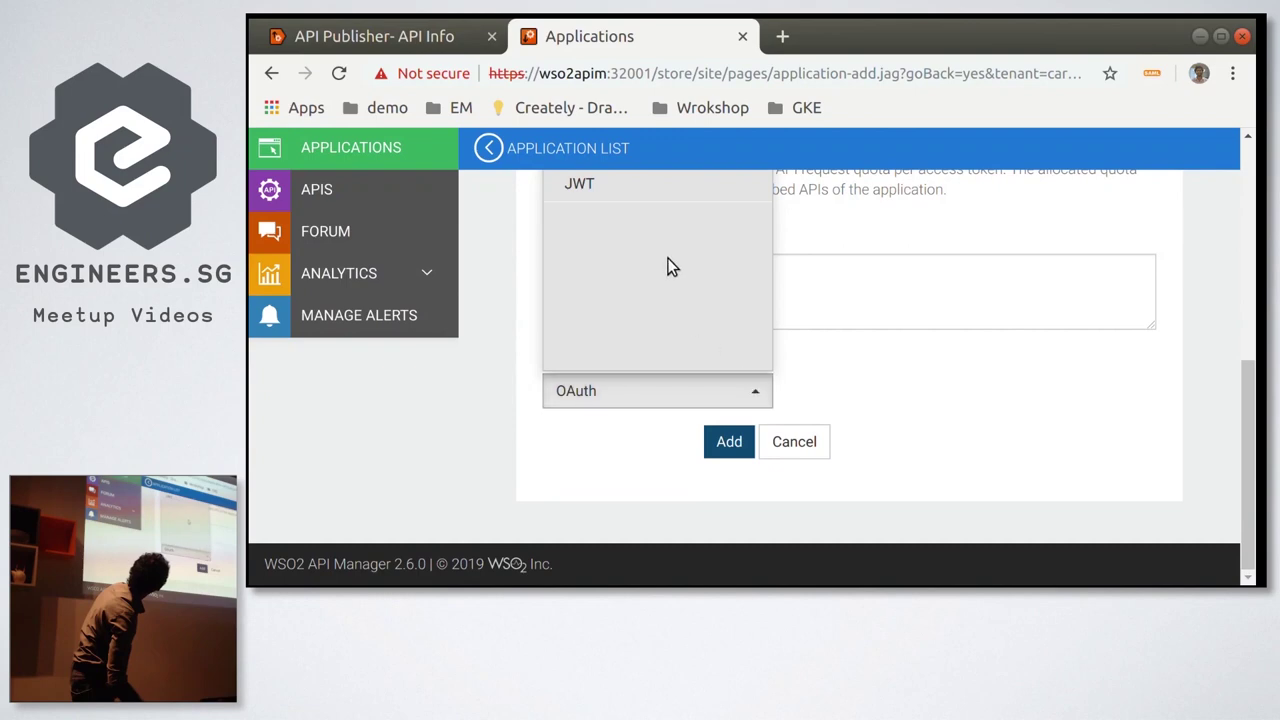
pyautogui.click(643, 194)
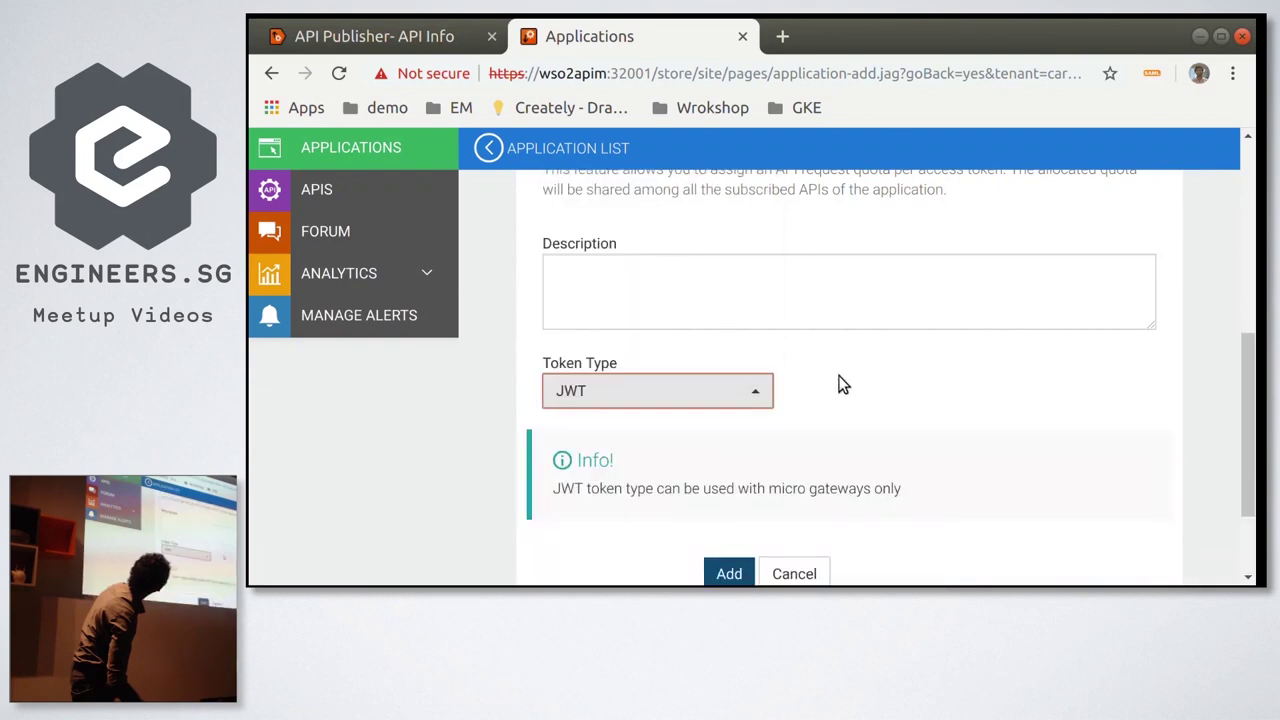
pyautogui.scroll(-3, 896, 406)
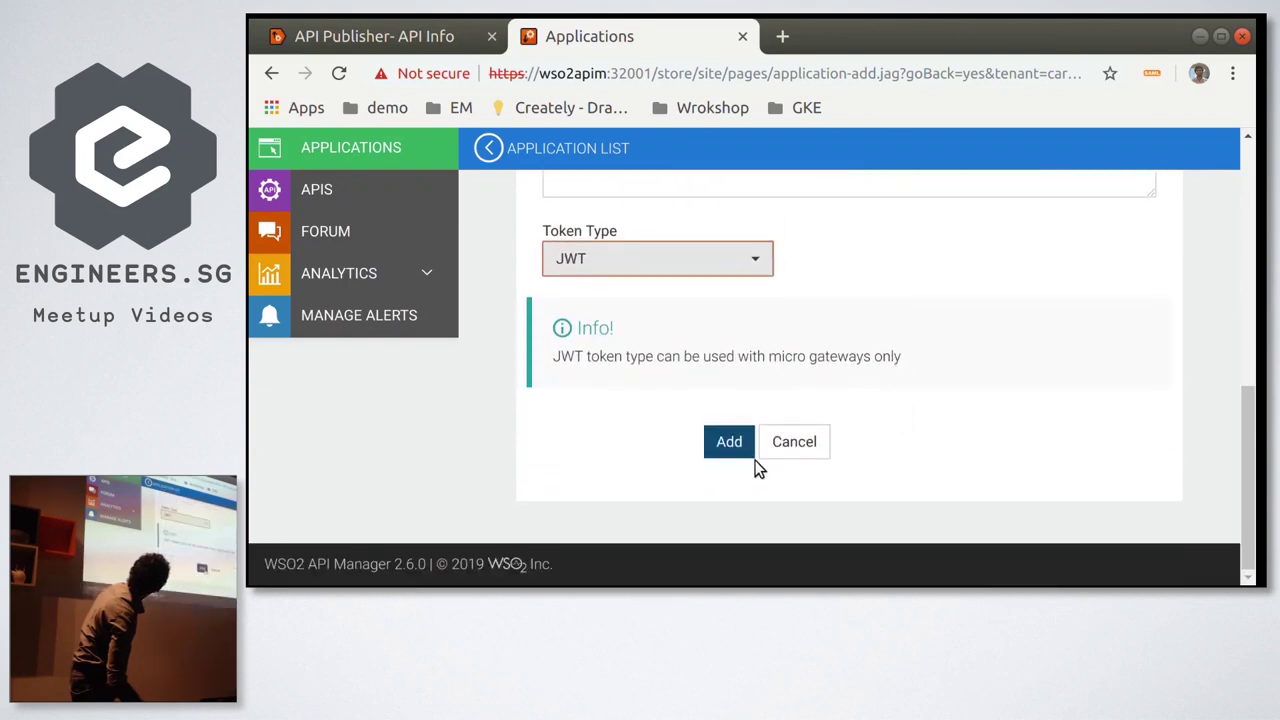
pyautogui.click(740, 450)
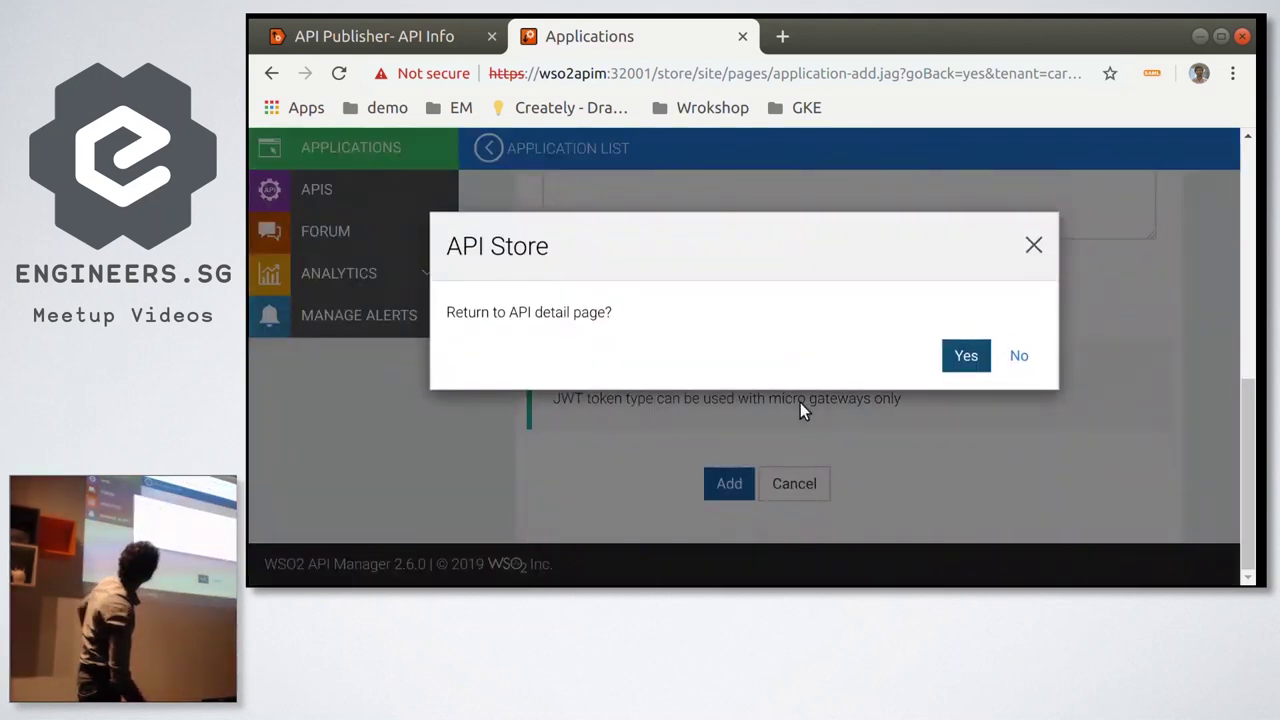
pyautogui.click(965, 357)
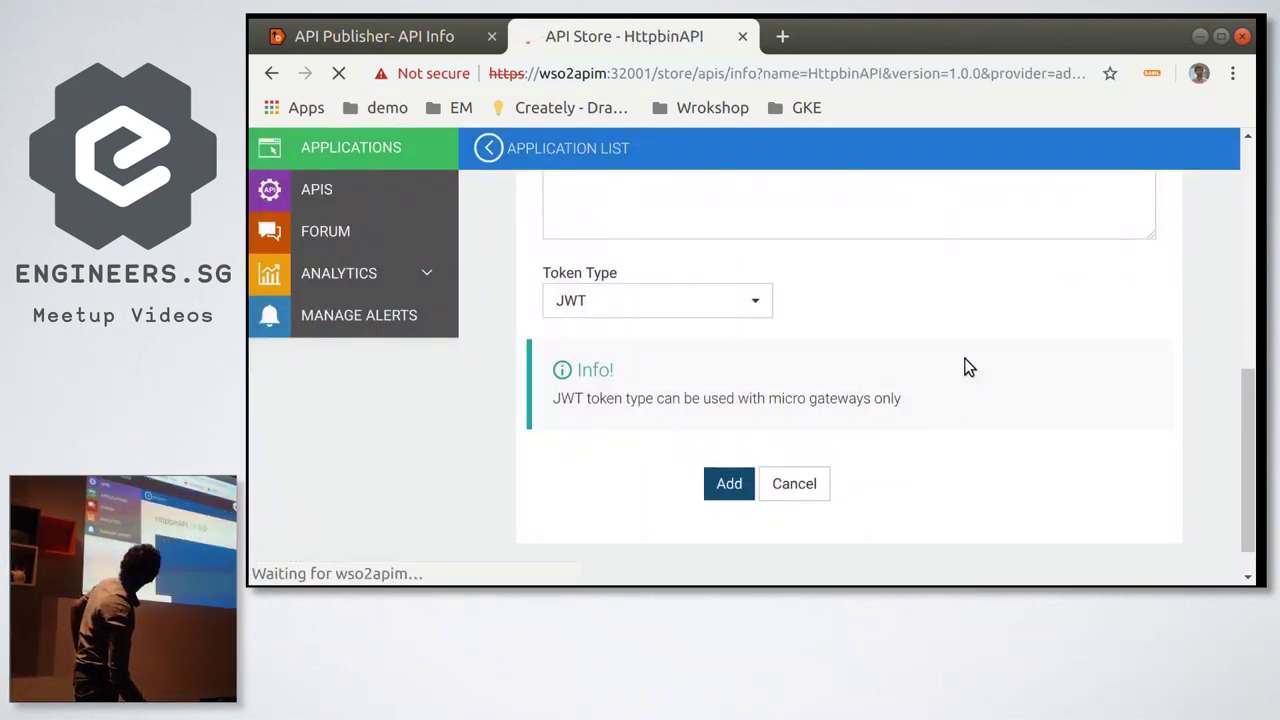
pyautogui.scroll(-5, 1021, 433)
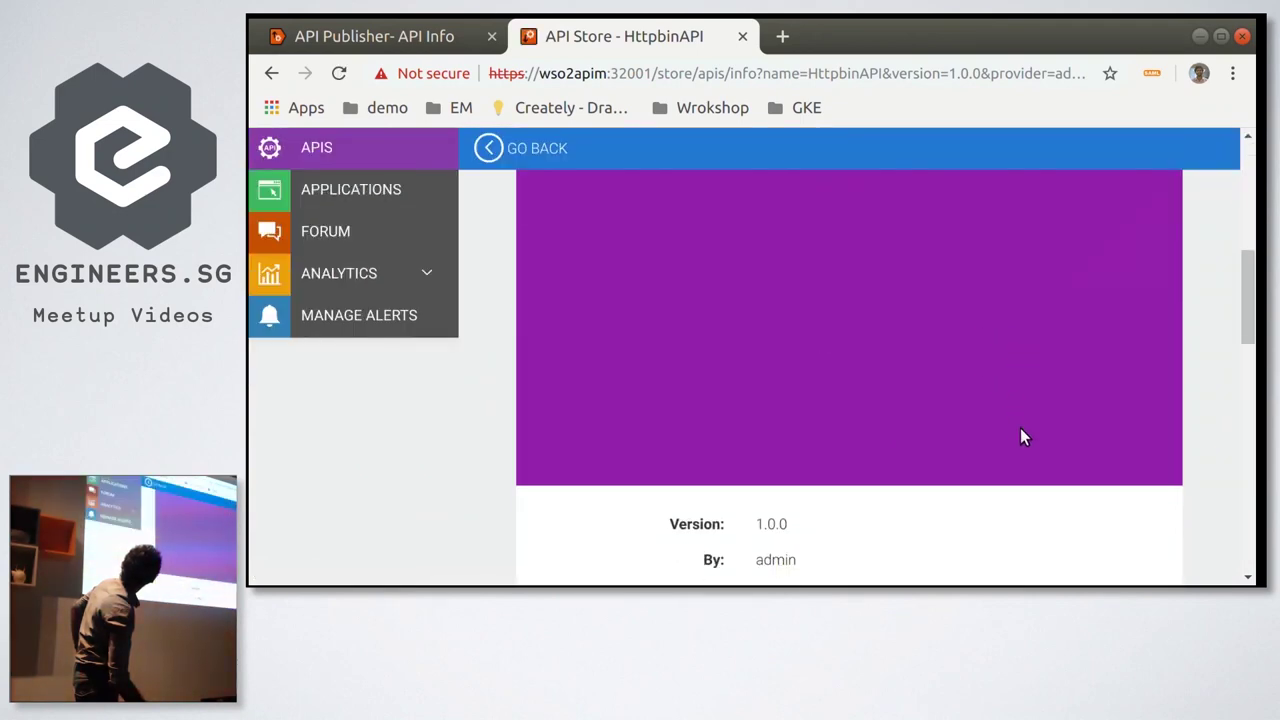
pyautogui.scroll(-3, 1021, 433)
# Go to Applications to see App-jwt listed as Unlimited, ACTIVE, with 0 subscriptions.
pyautogui.scroll(-4, 1021, 430)
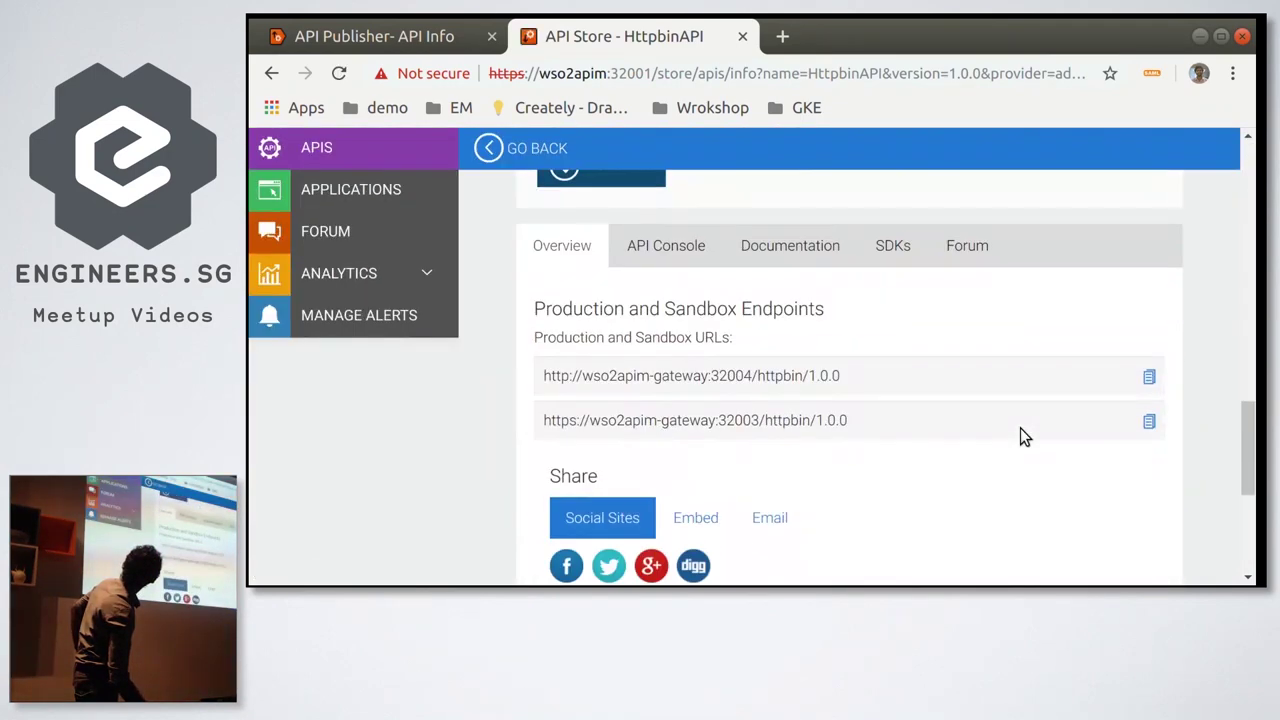
pyautogui.scroll(-3, 1021, 430)
pyautogui.scroll(10, 1021, 430)
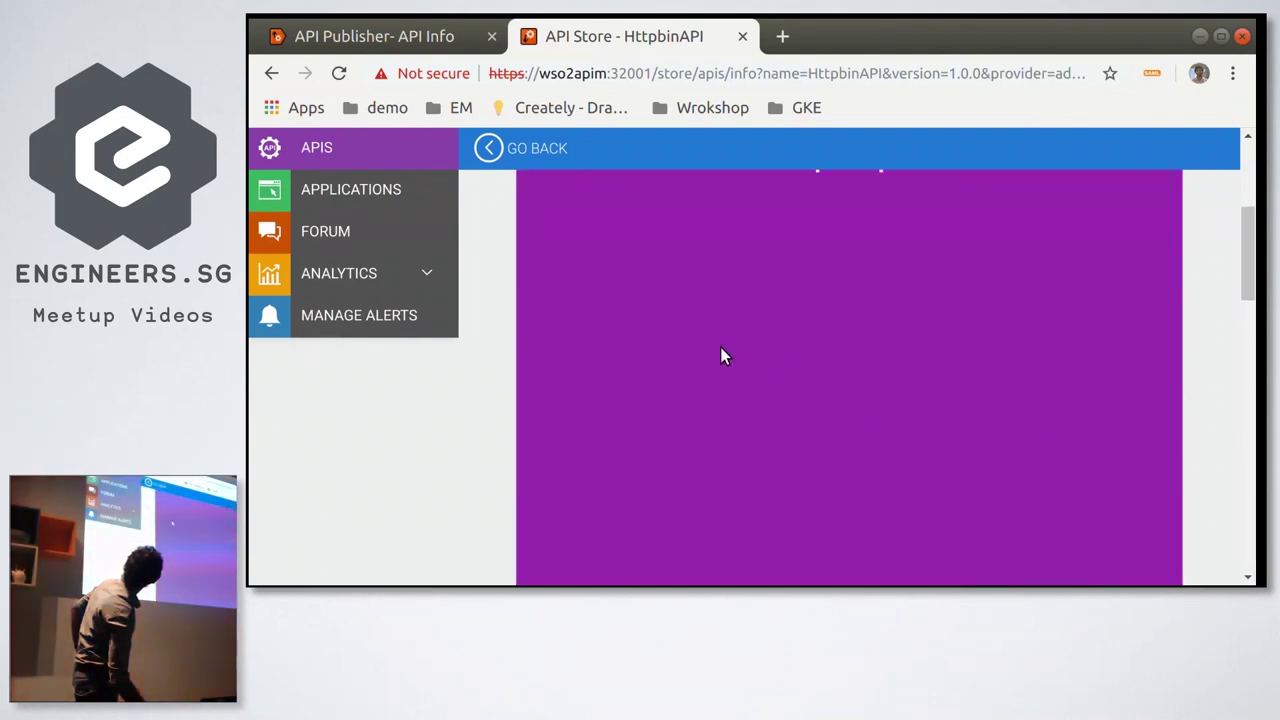
pyautogui.click(373, 200)
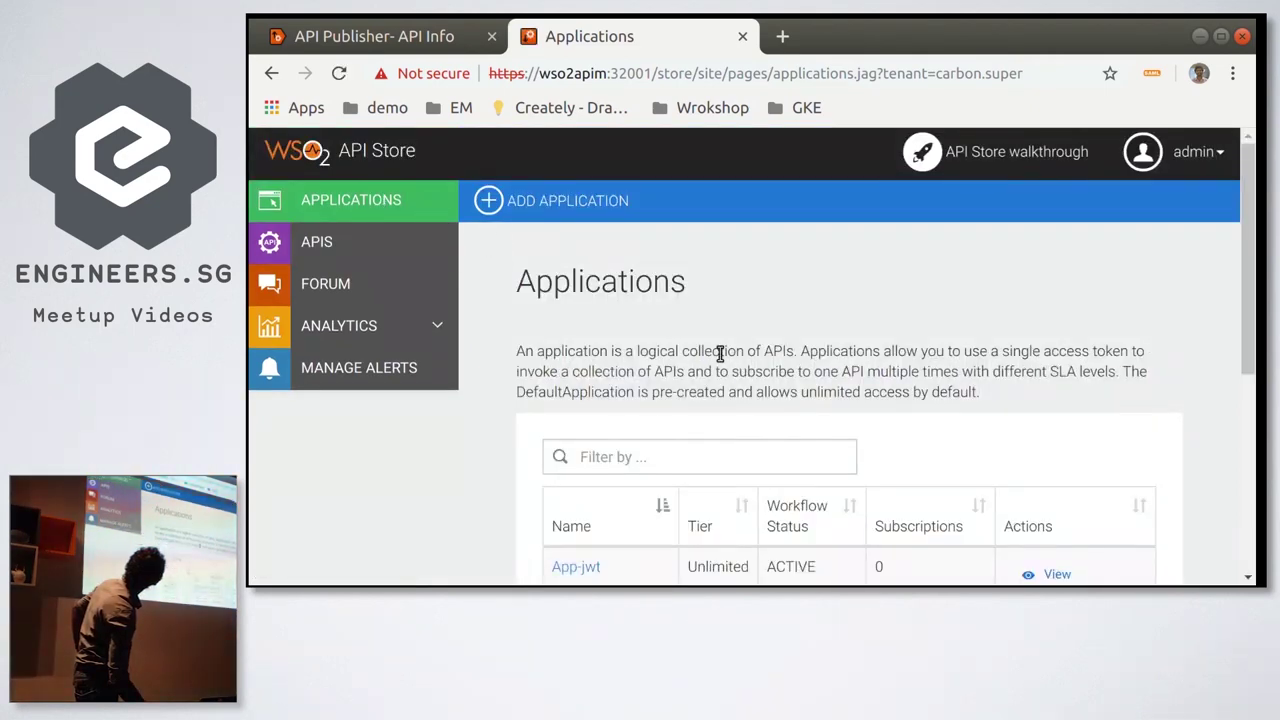
# Open App-jwt's Production Keys, showing no keys yet, no scopes and 3600-second validity.
pyautogui.scroll(-4, 718, 352)
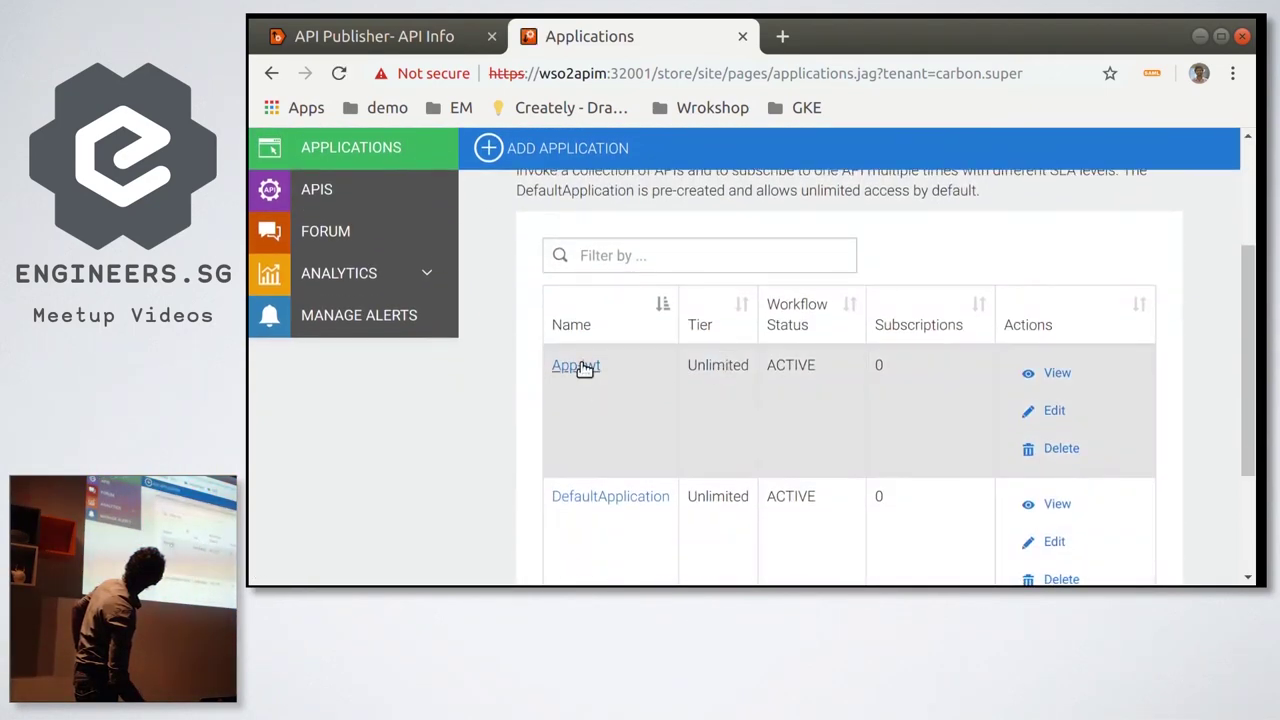
pyautogui.click(580, 366)
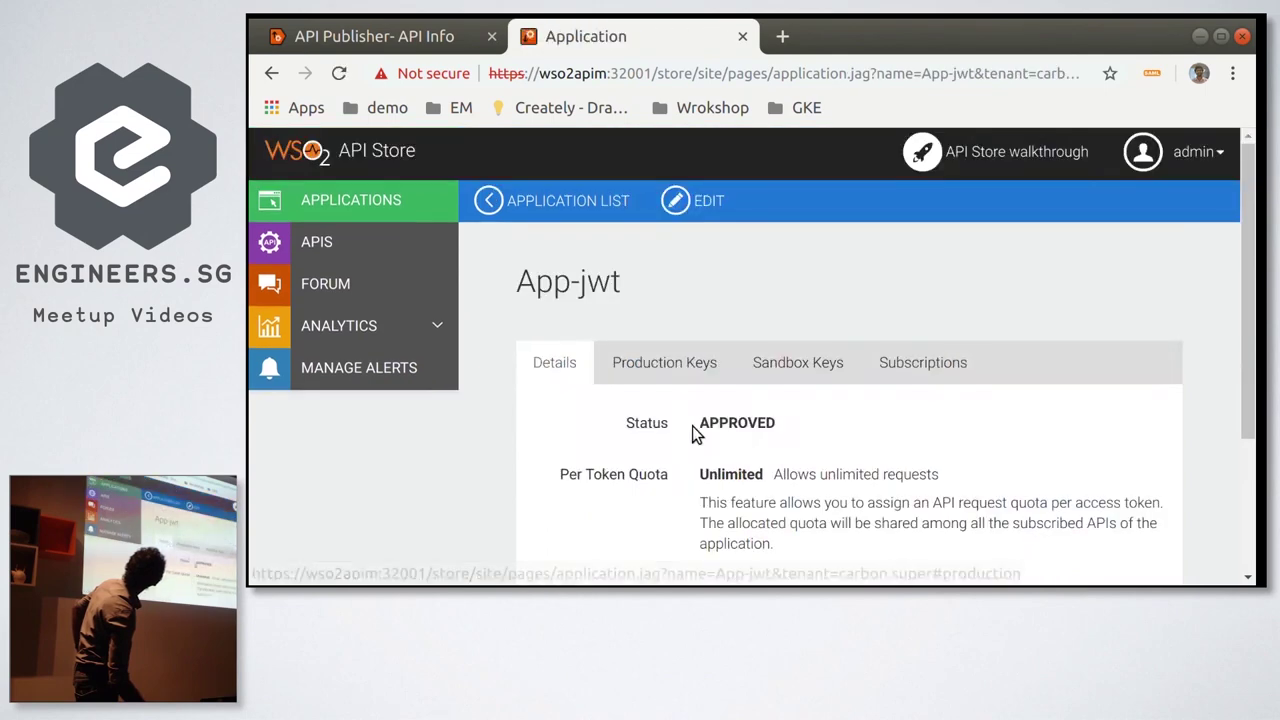
pyautogui.scroll(-4, 692, 426)
pyautogui.scroll(3, 692, 430)
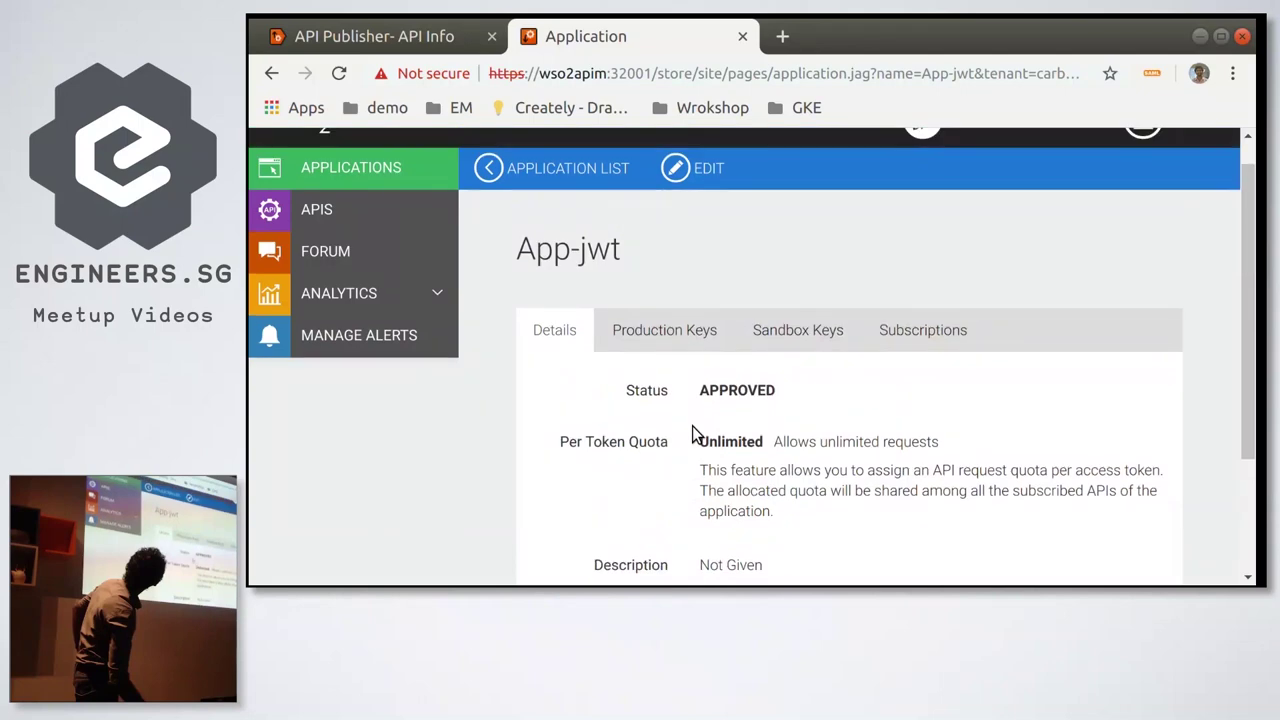
pyautogui.click(652, 331)
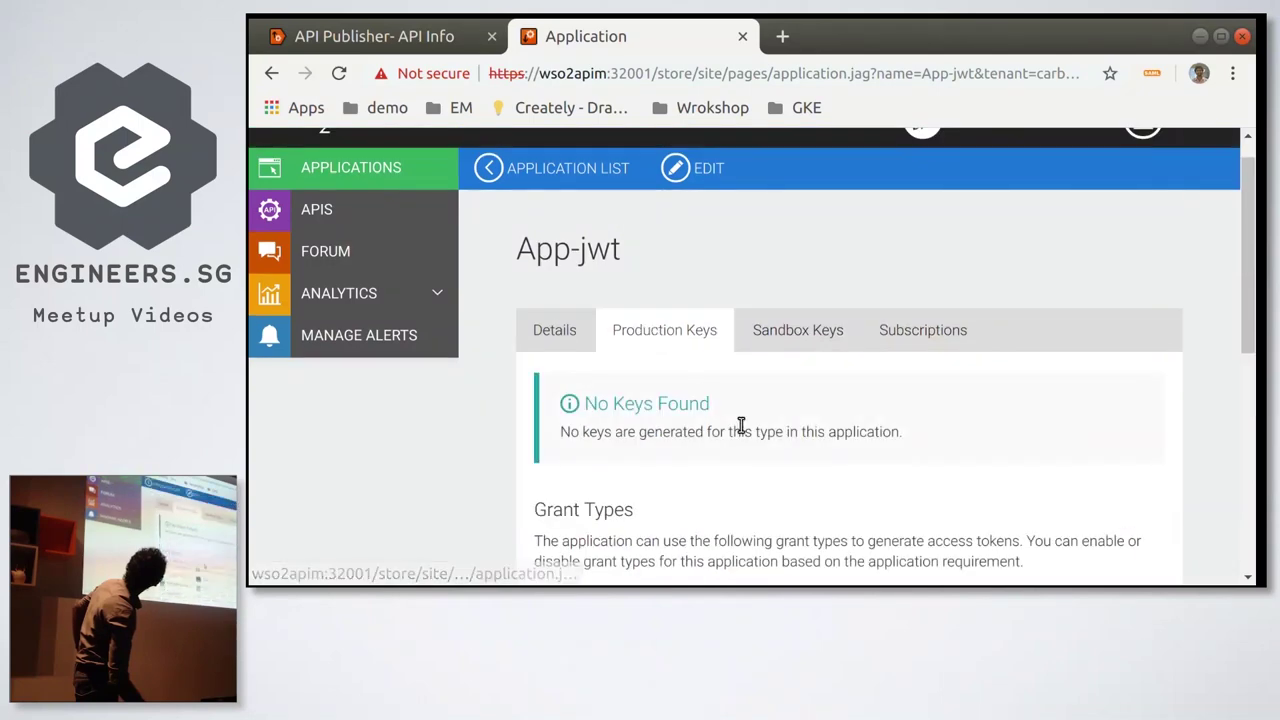
pyautogui.scroll(-5, 740, 424)
pyautogui.scroll(-3, 741, 425)
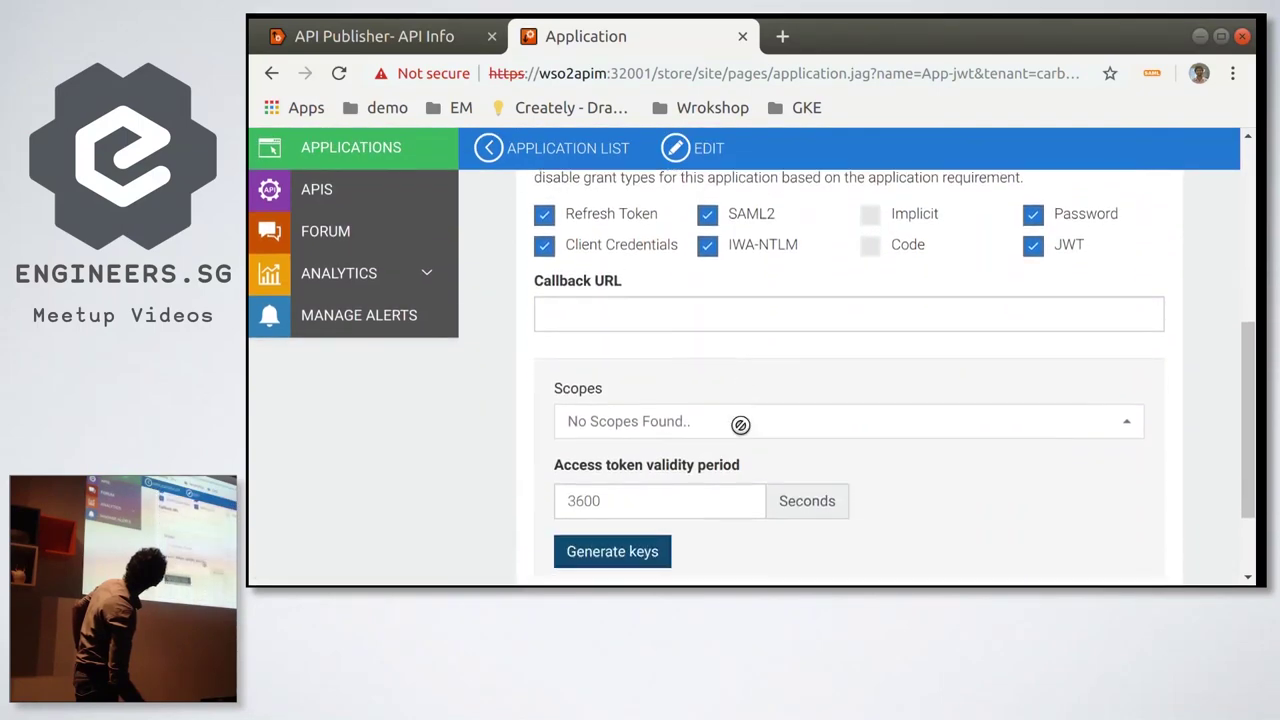
pyautogui.scroll(-1, 741, 424)
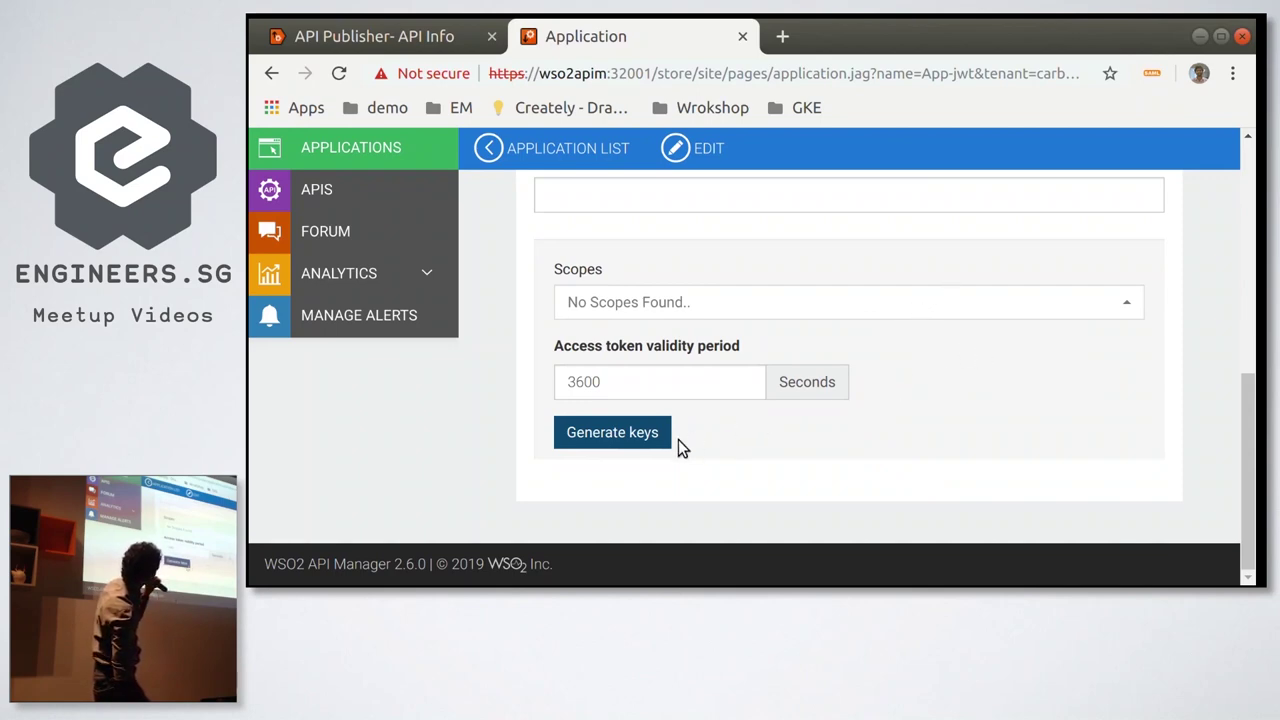
# Generate App-jwt's production keys, copy the generated JWT and dismiss its dialog.
pyautogui.click(638, 434)
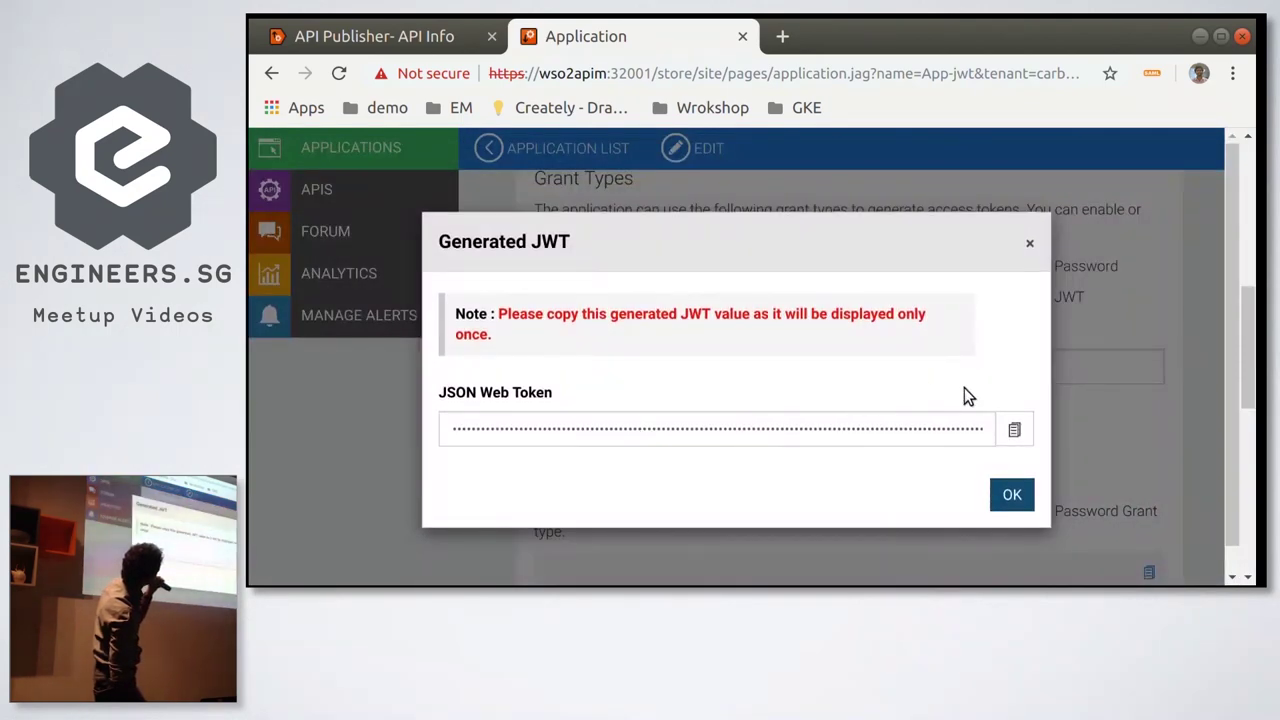
pyautogui.click(1012, 496)
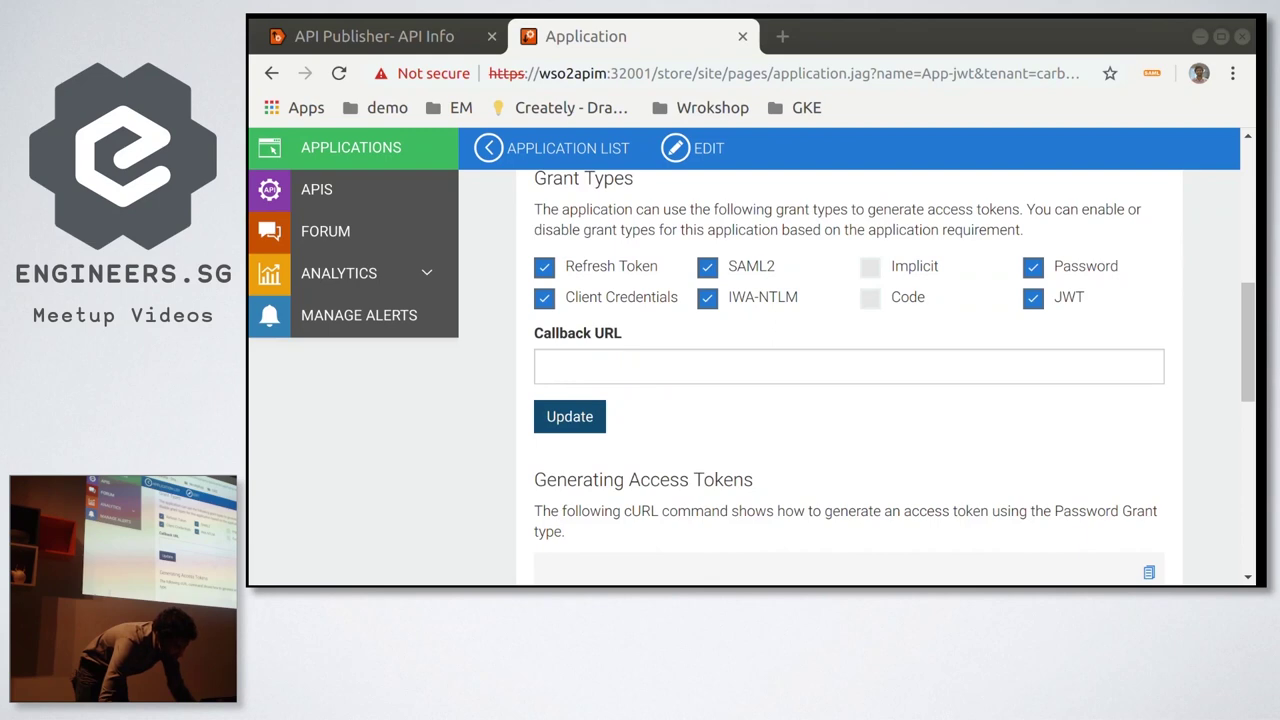
pyautogui.hotkey('alt', 'Tab')
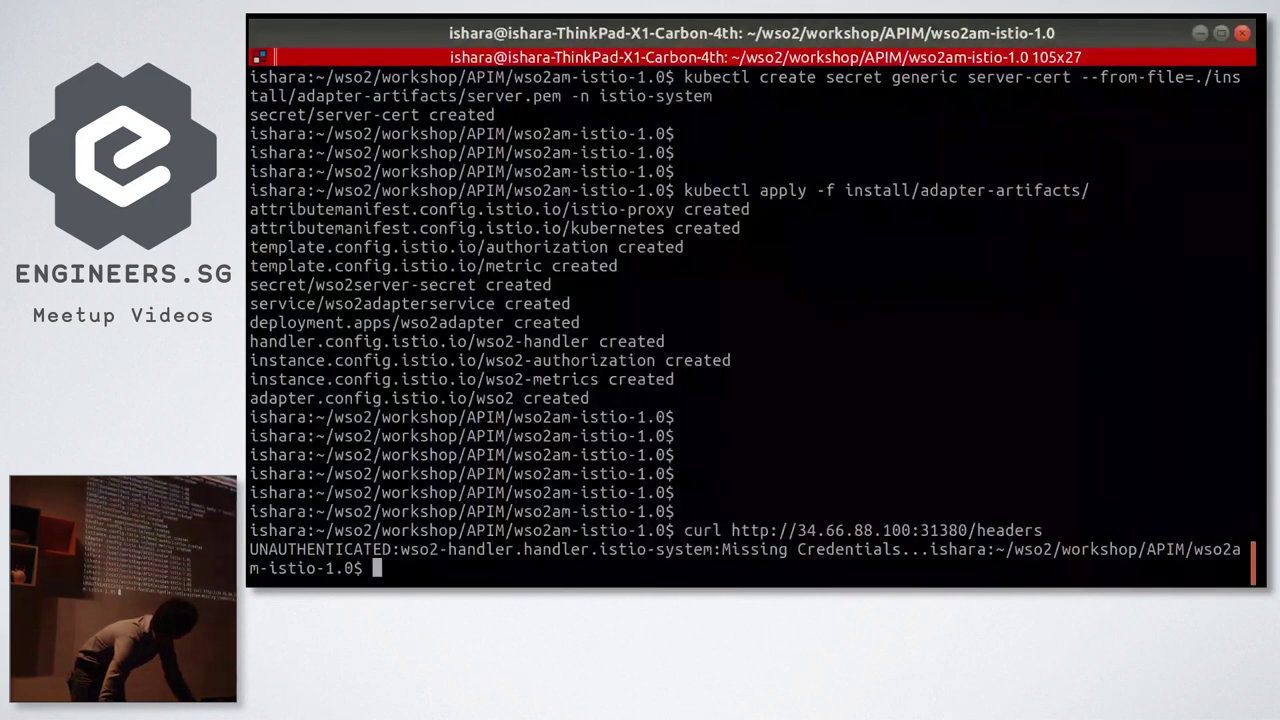
pyautogui.press('Return')
pyautogui.press('Return')
pyautogui.press('Return')
pyautogui.press('Return')
pyautogui.press('Return')
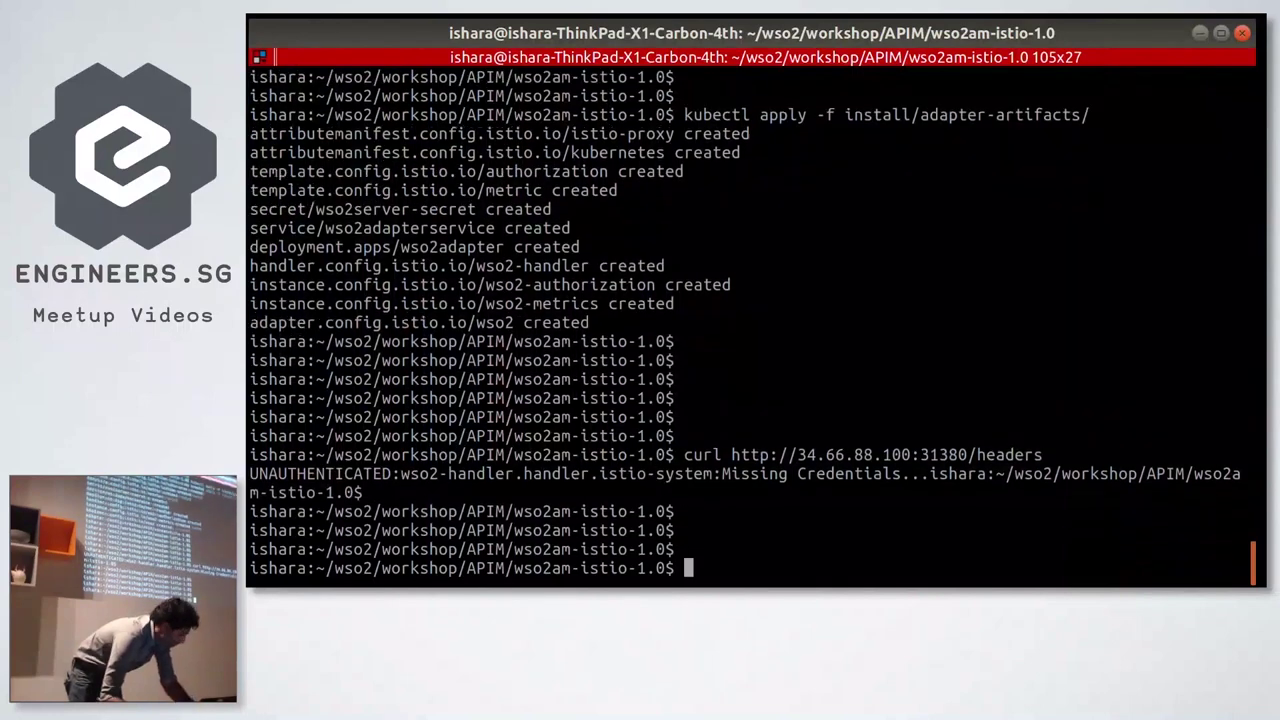
pyautogui.hotkey('ctrl', 'shift', 'v')
pyautogui.press('Return')
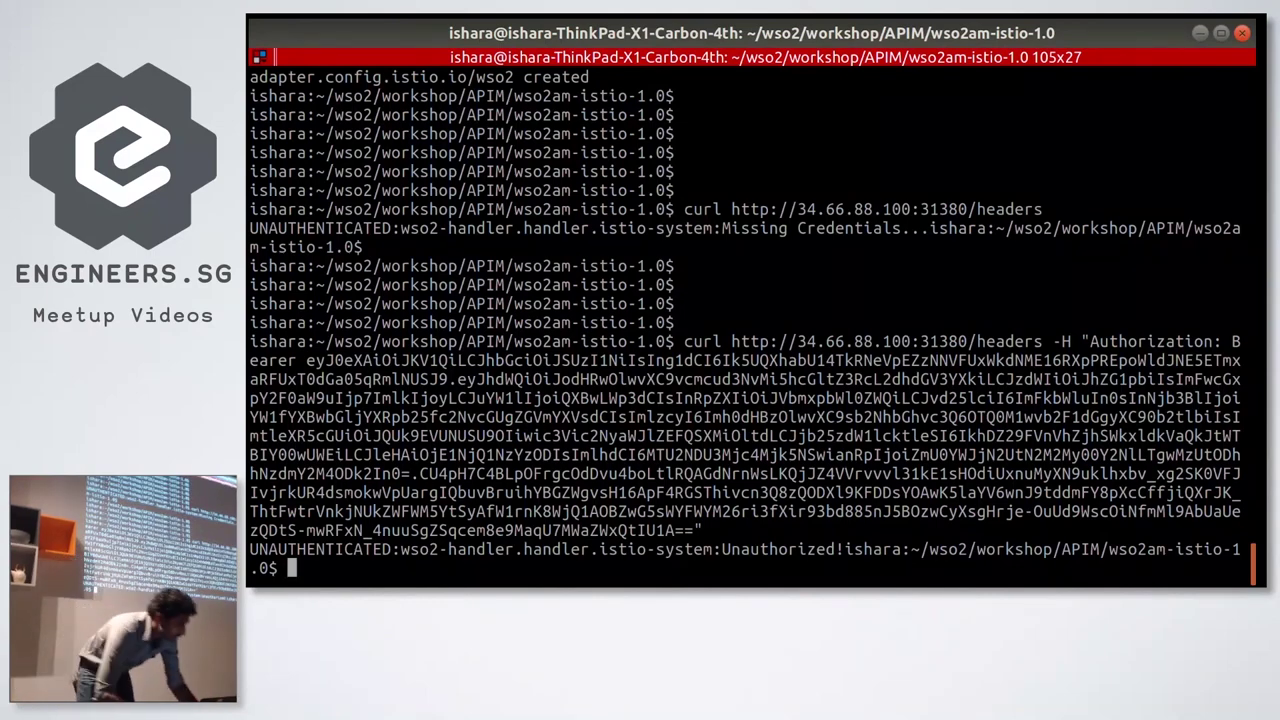
pyautogui.hotkey('alt', 'Tab')
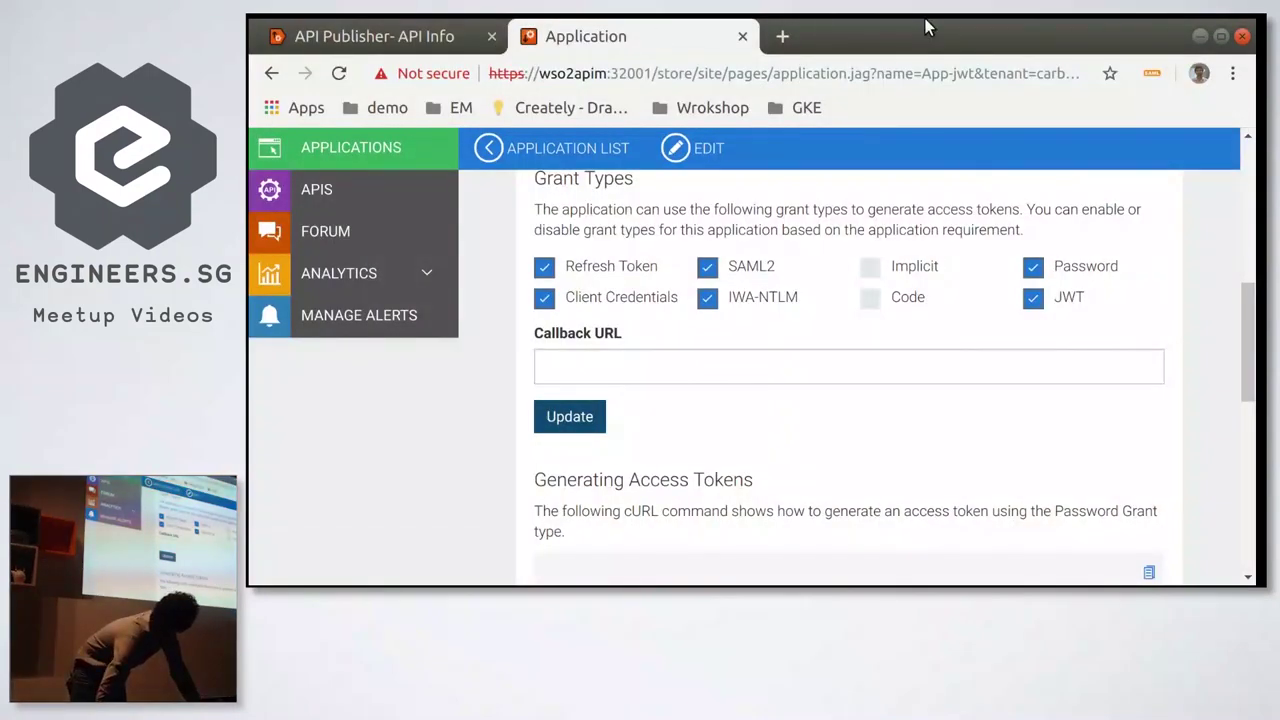
# Open a new Chrome tab and go to jwt.io.
pyautogui.click(783, 36)
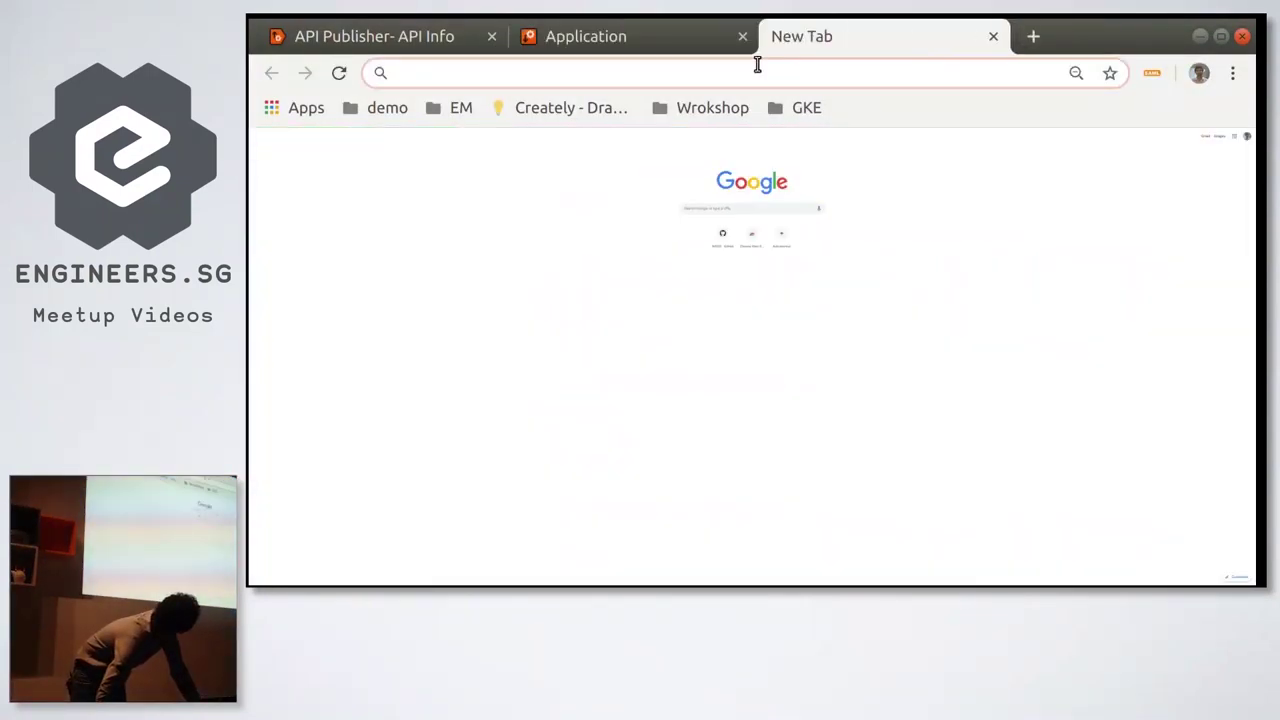
pyautogui.write('jwt')
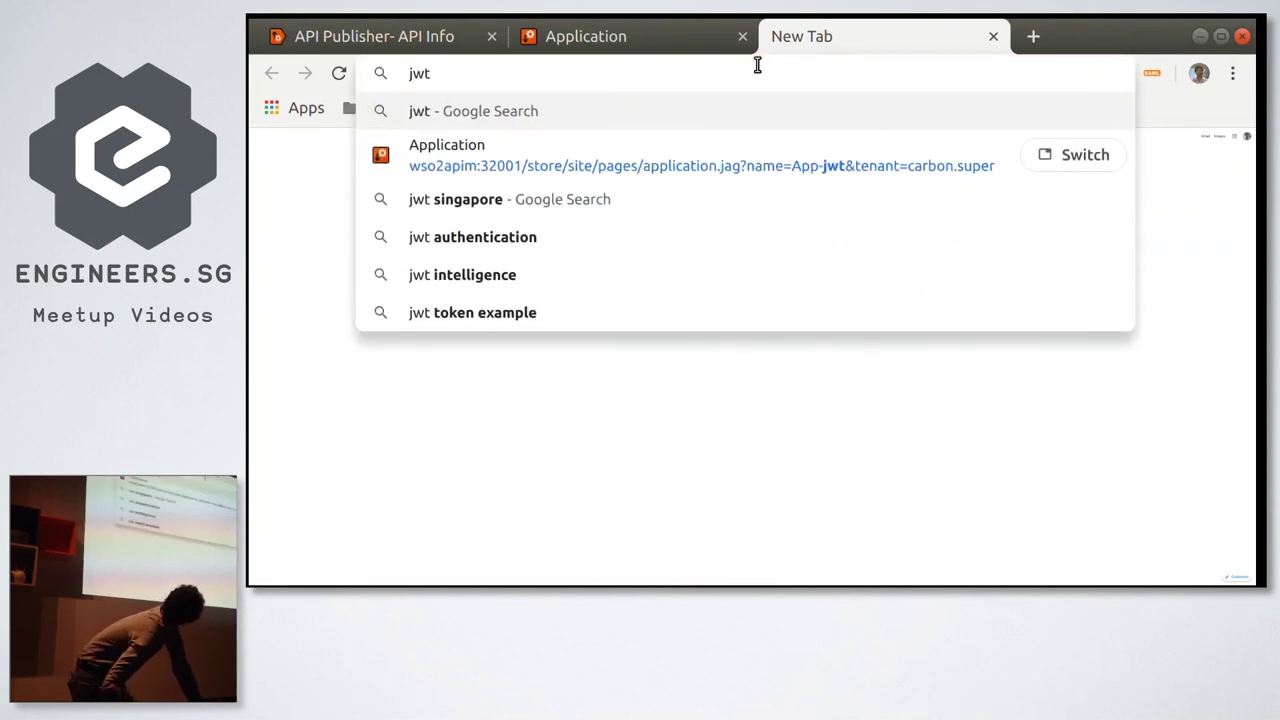
pyautogui.write('.io')
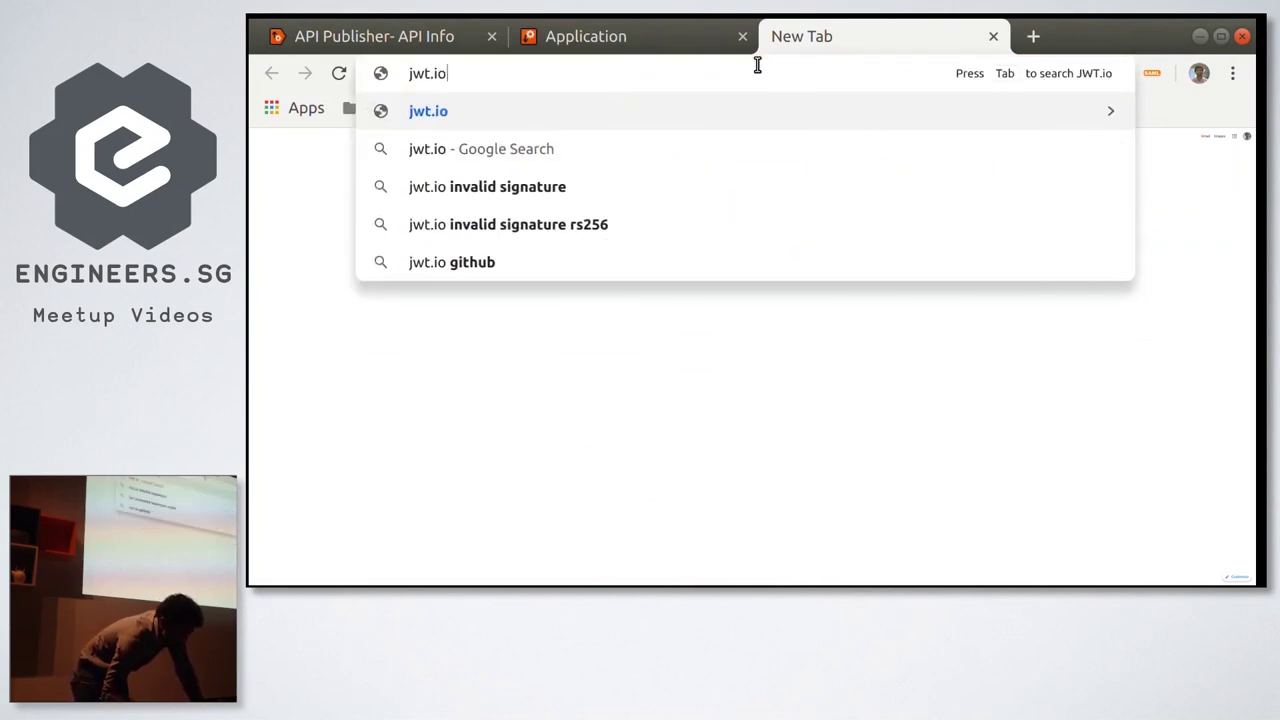
pyautogui.press('Return')
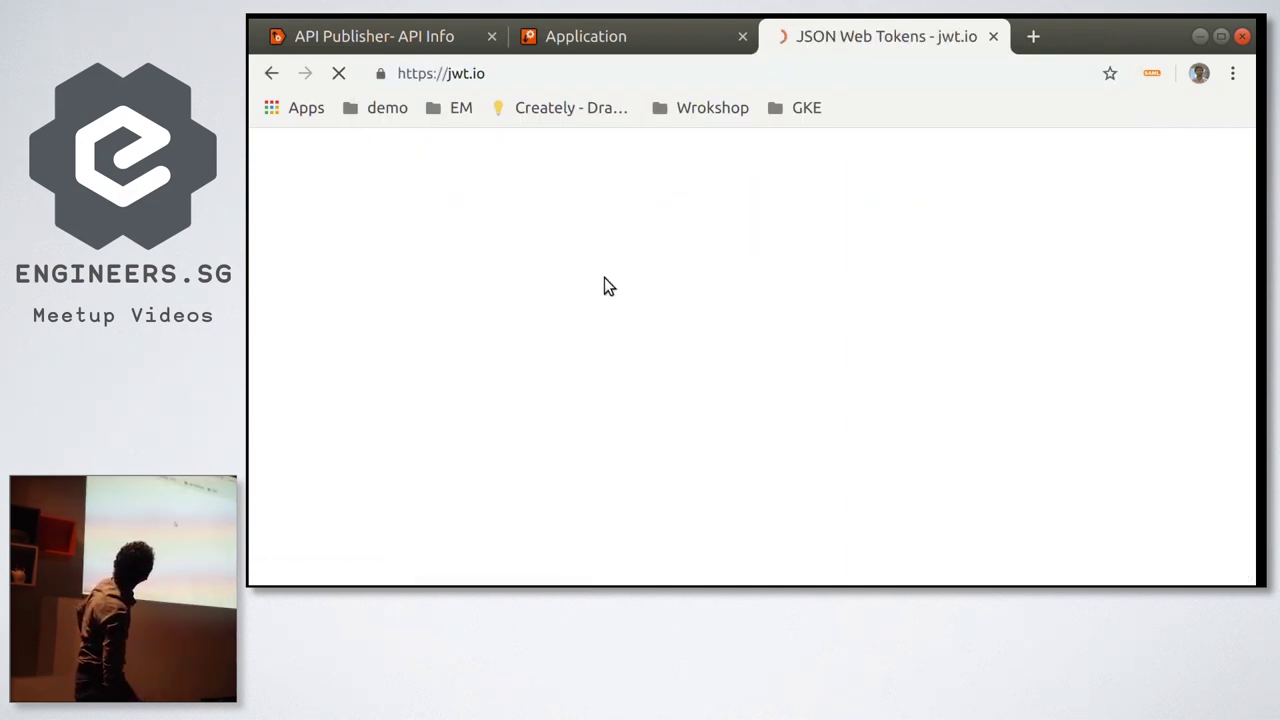
# Replace the jwt.io debugger's example token with the copied curl command and token.
pyautogui.scroll(-8, 597, 490)
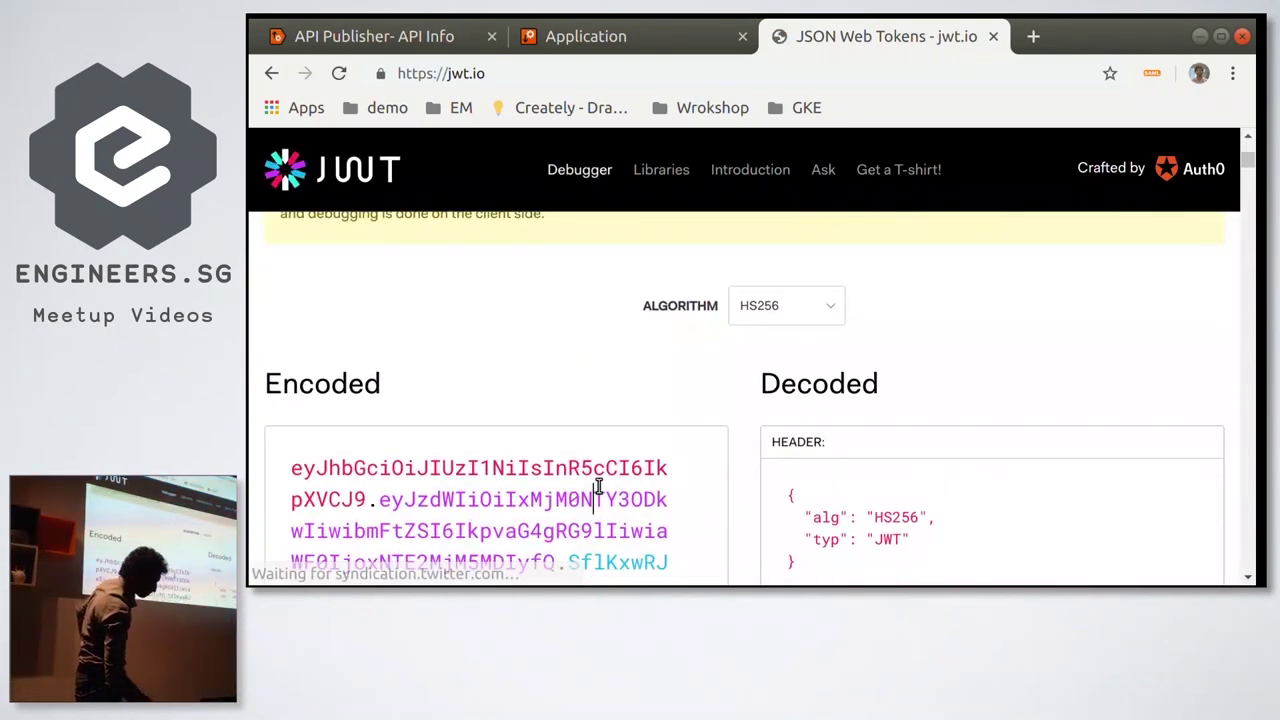
pyautogui.hotkey('ctrl', 'a')
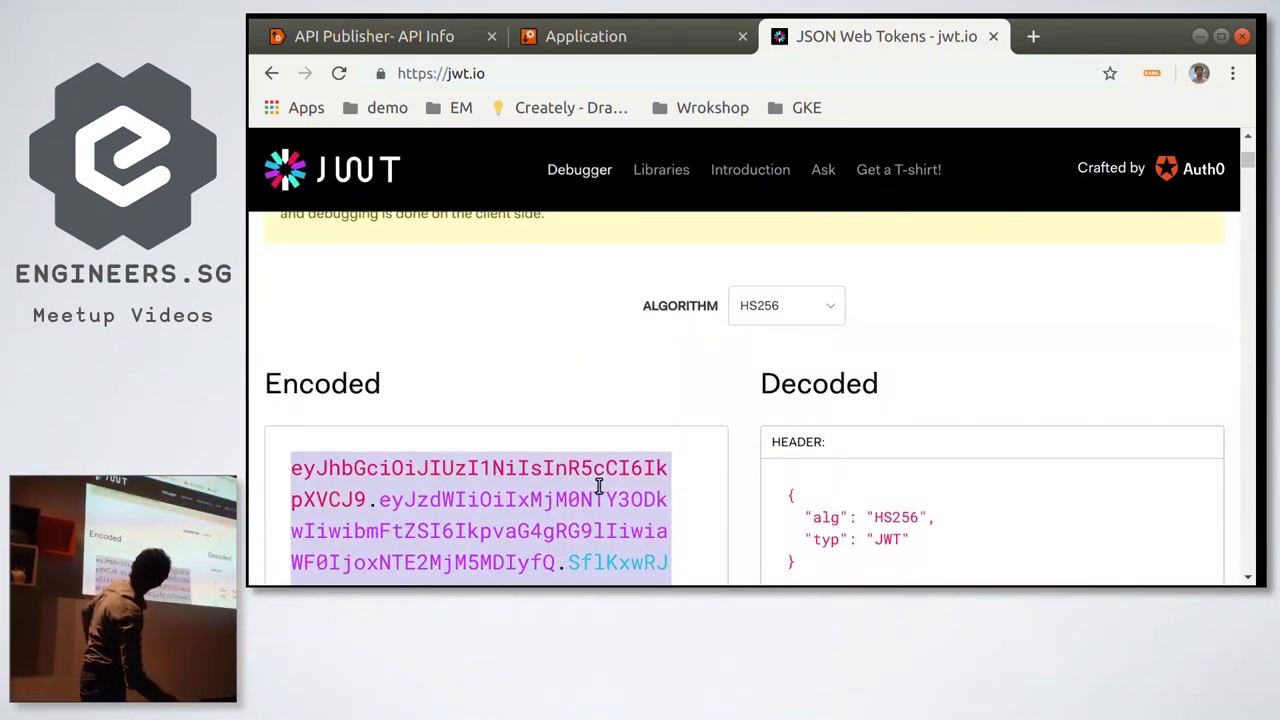
pyautogui.hotkey('ctrl', 'v')
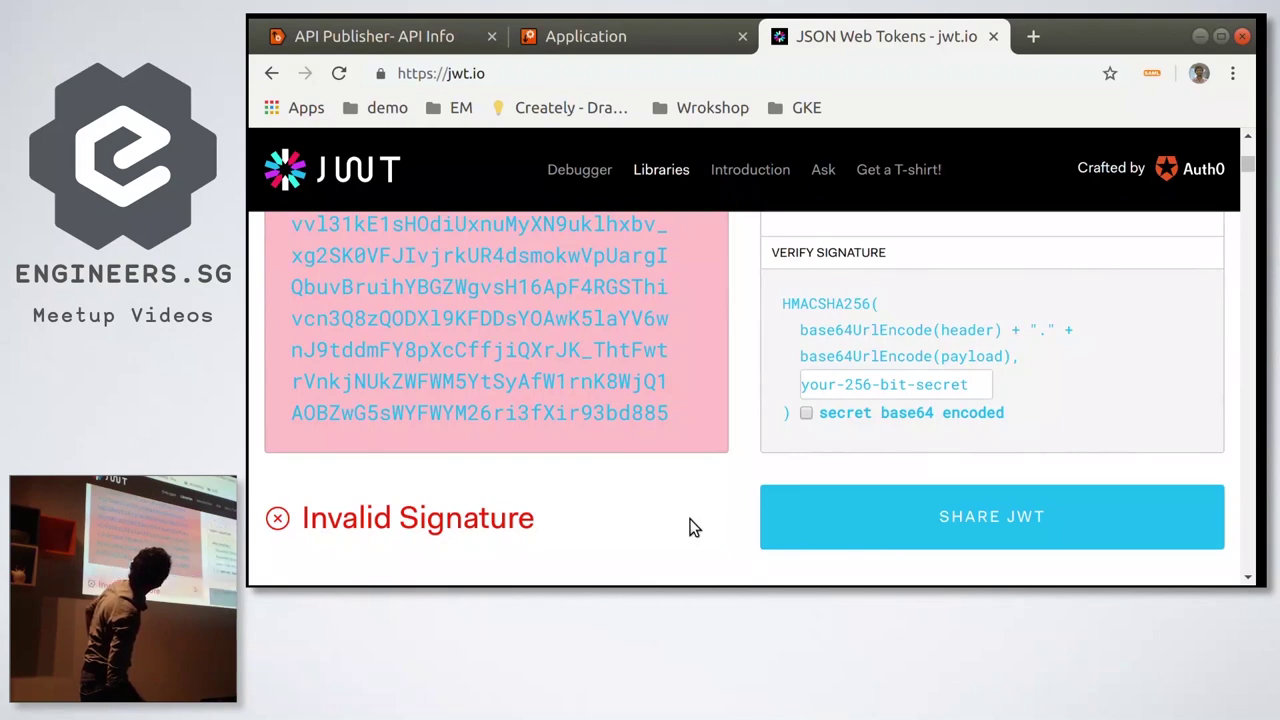
pyautogui.scroll(5, 690, 527)
pyautogui.scroll(-3, 690, 527)
pyautogui.scroll(-3, 694, 527)
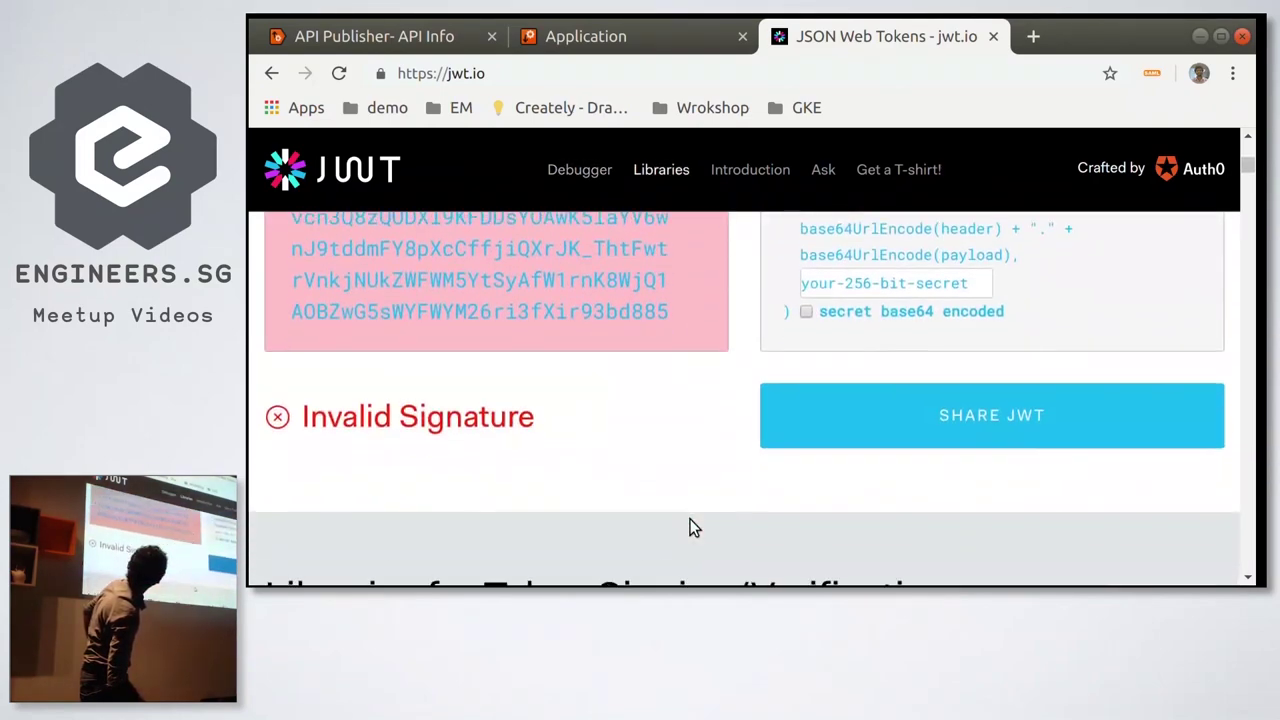
pyautogui.scroll(-3, 694, 527)
pyautogui.scroll(-2, 690, 520)
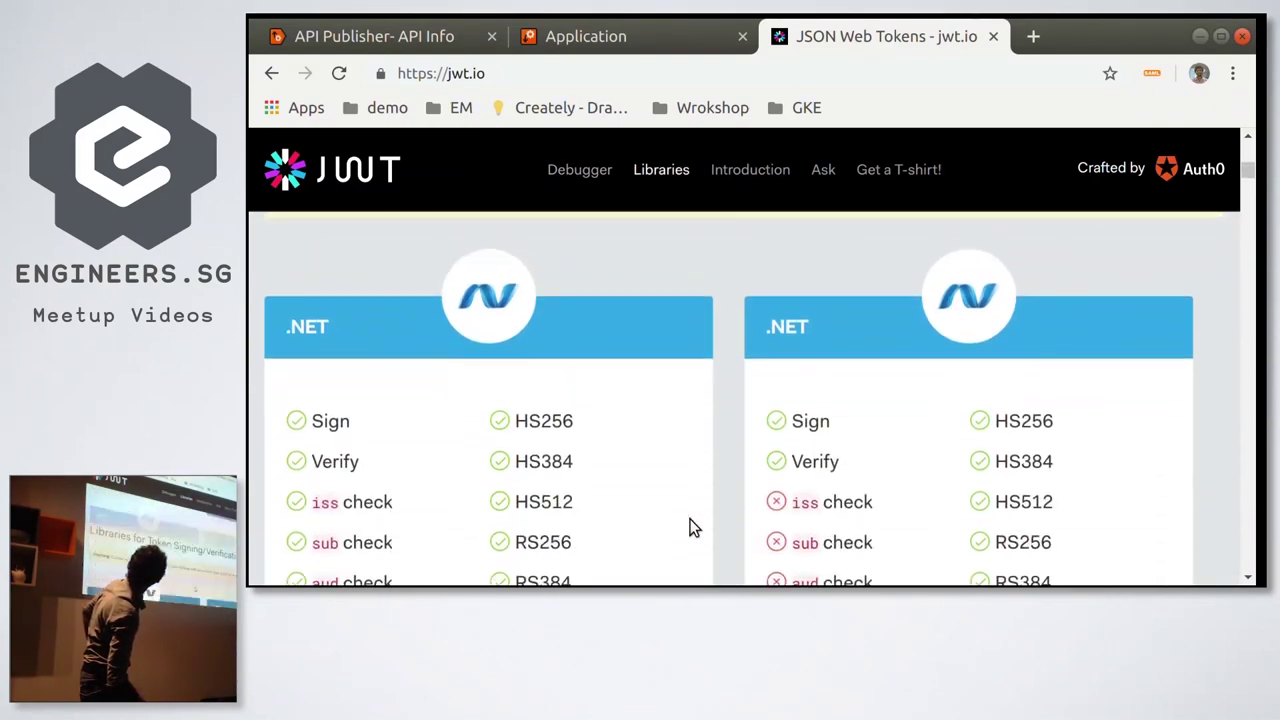
pyautogui.scroll(10, 690, 520)
pyautogui.scroll(-6, 690, 527)
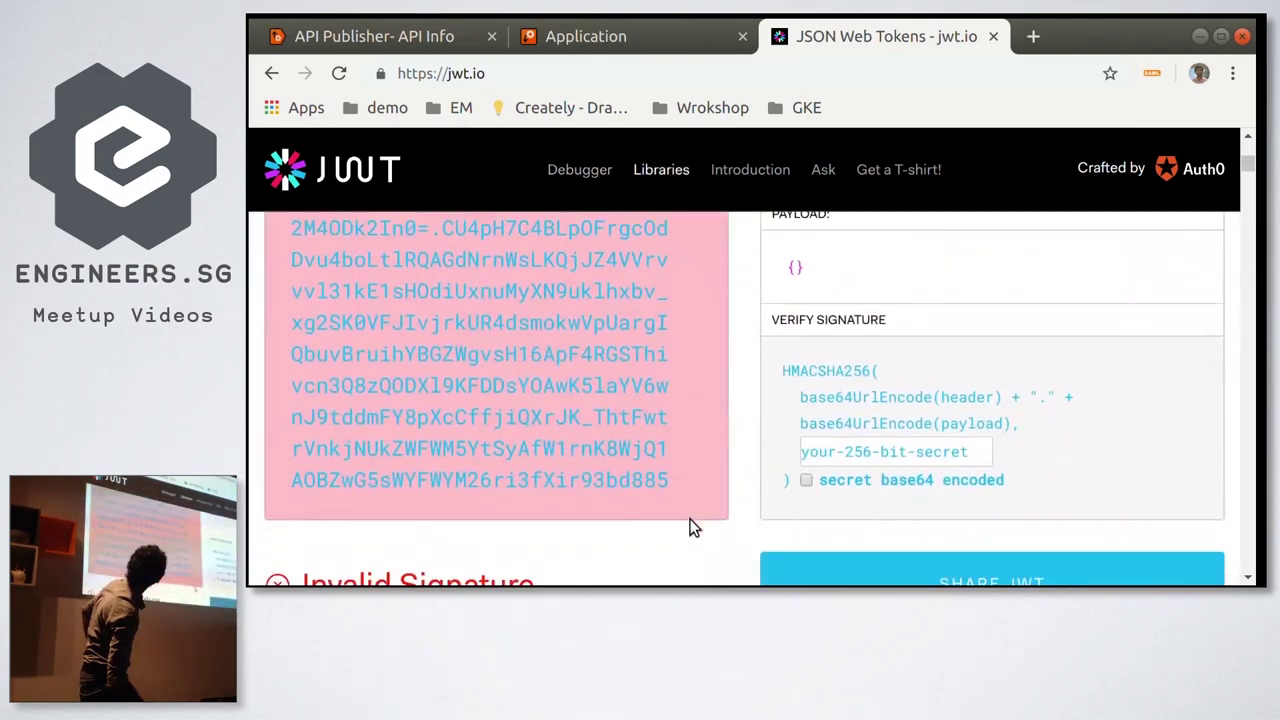
# Clear the Encoded box and re-paste the token, which the debugger reports as Invalid Signature.
pyautogui.keyDown('shift'); pyautogui.click(652, 414); pyautogui.keyUp('shift')
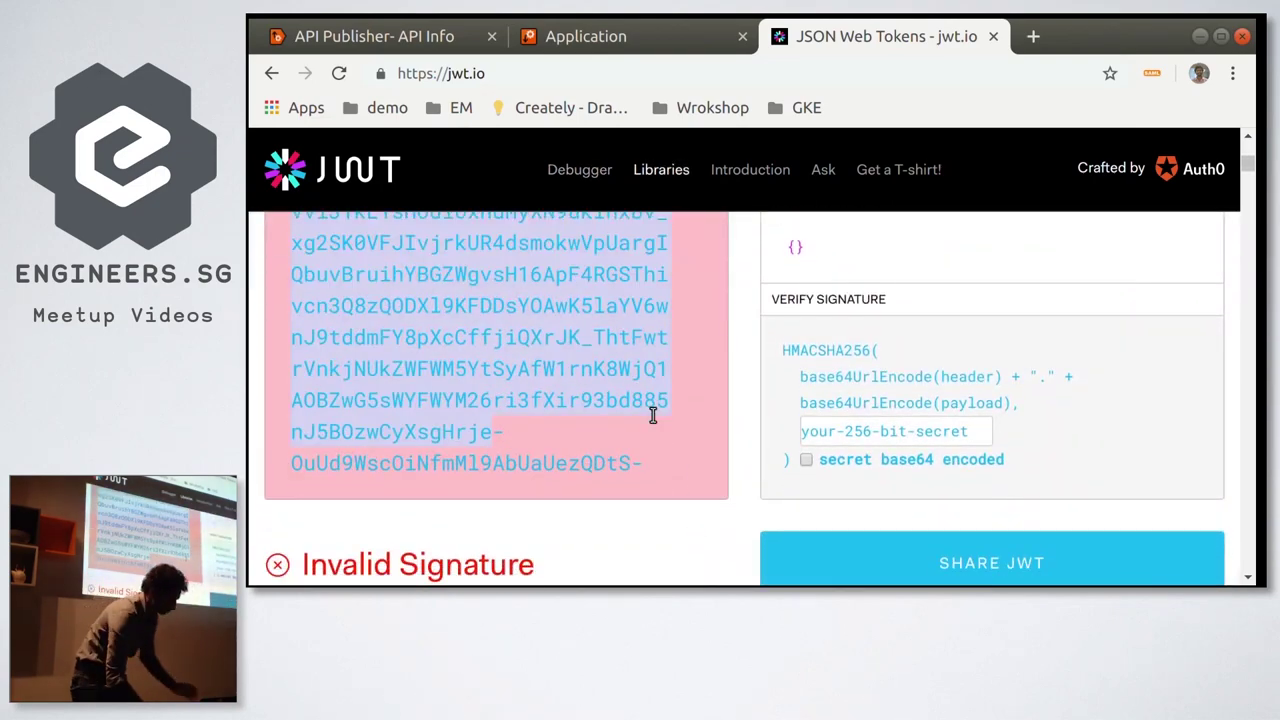
pyautogui.press('BackSpace')
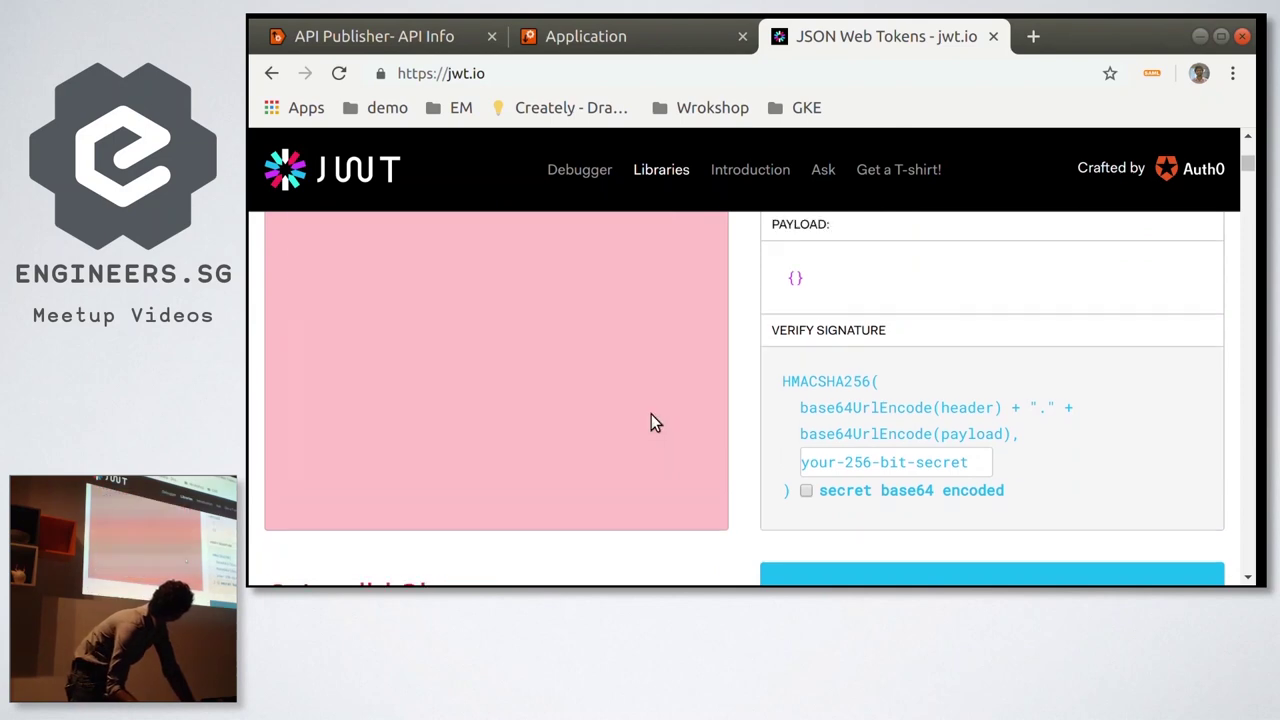
pyautogui.scroll(4, 648, 416)
pyautogui.scroll(-1, 648, 416)
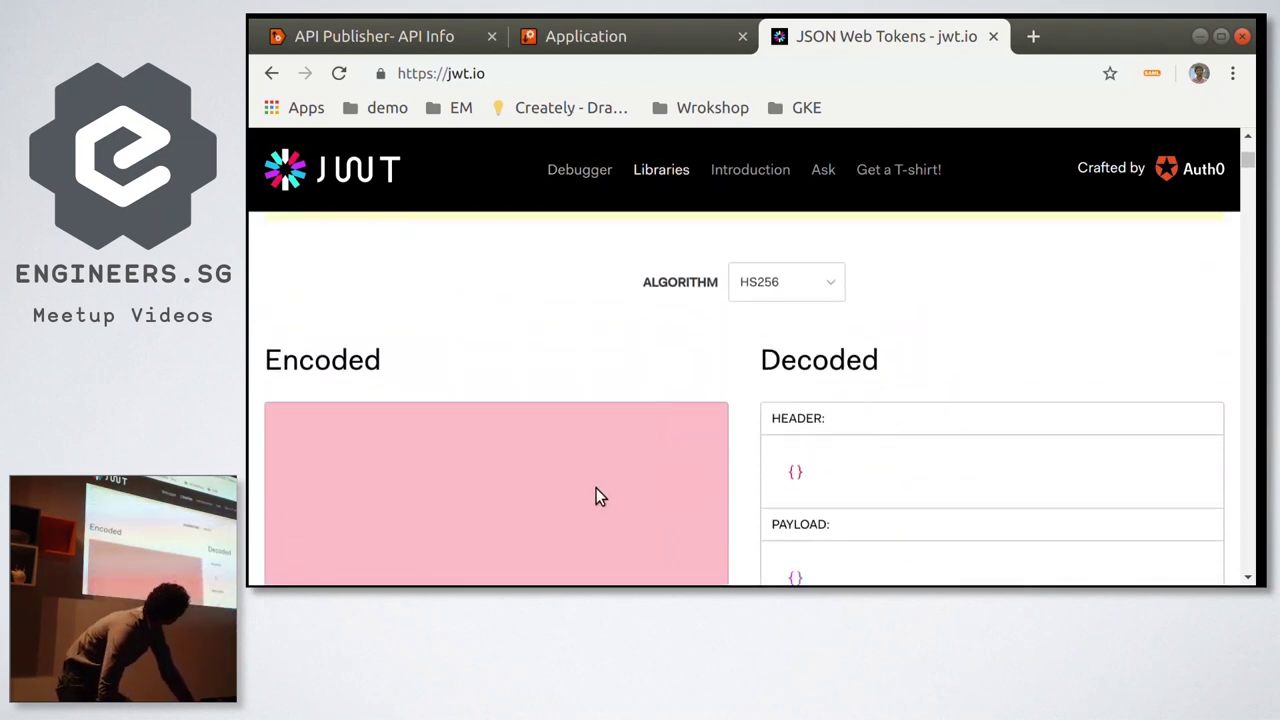
pyautogui.hotkey('ctrl', 'v')
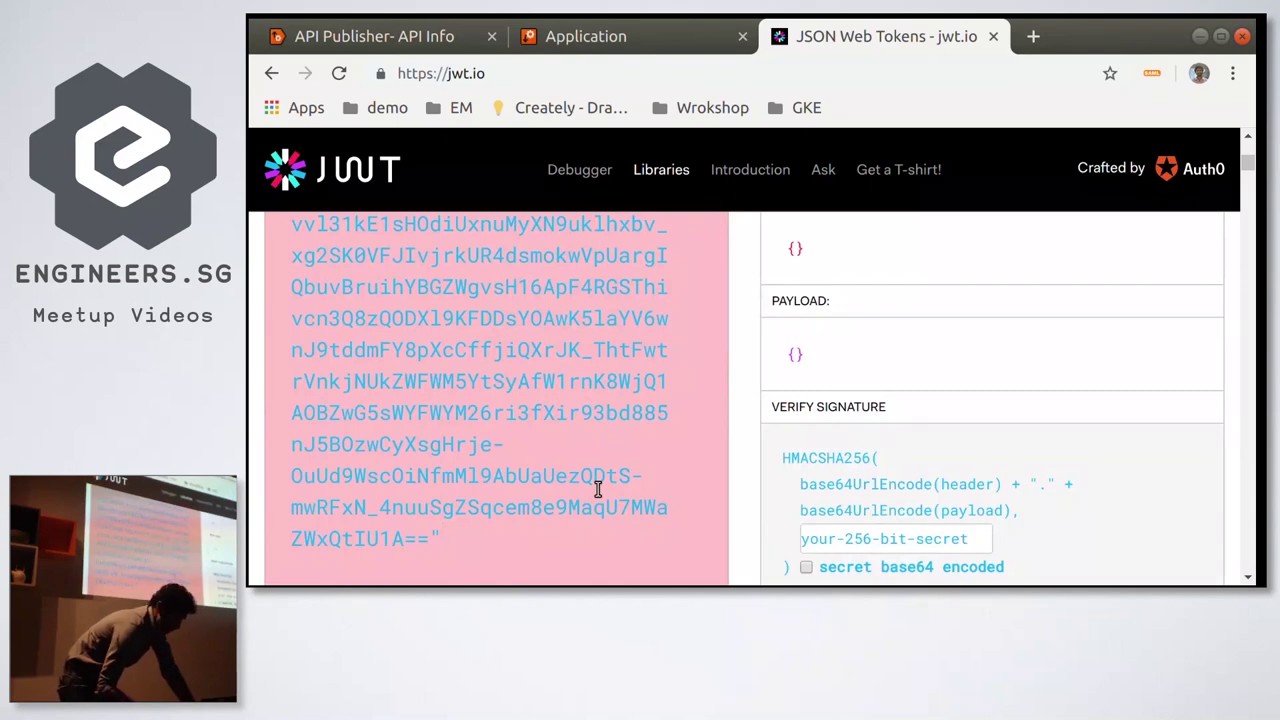
pyautogui.press('Return')
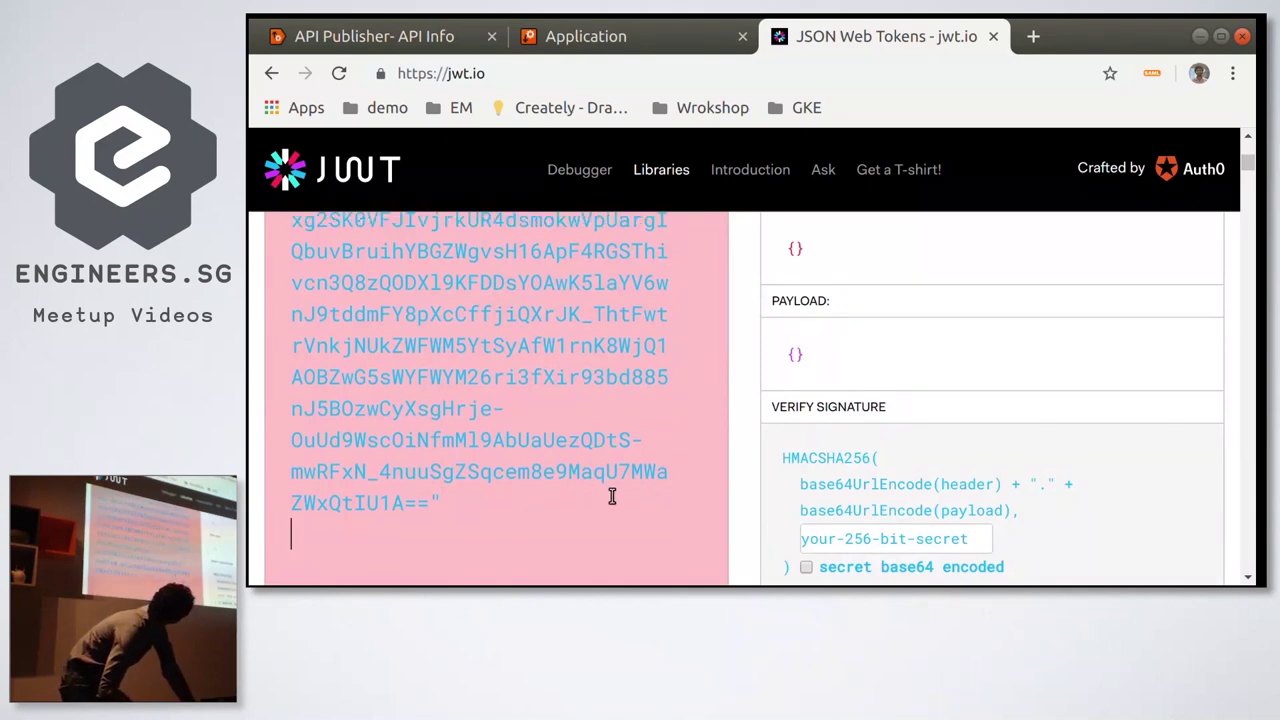
pyautogui.scroll(-1, 635, 508)
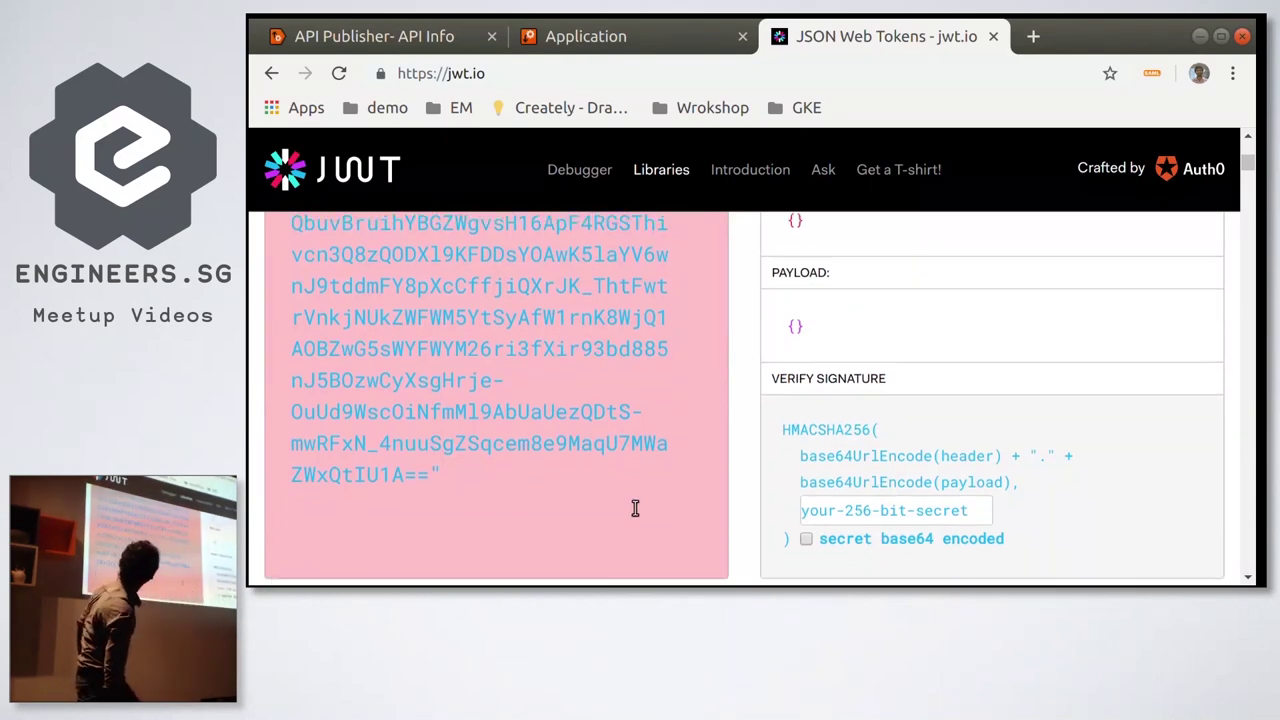
pyautogui.scroll(5, 635, 508)
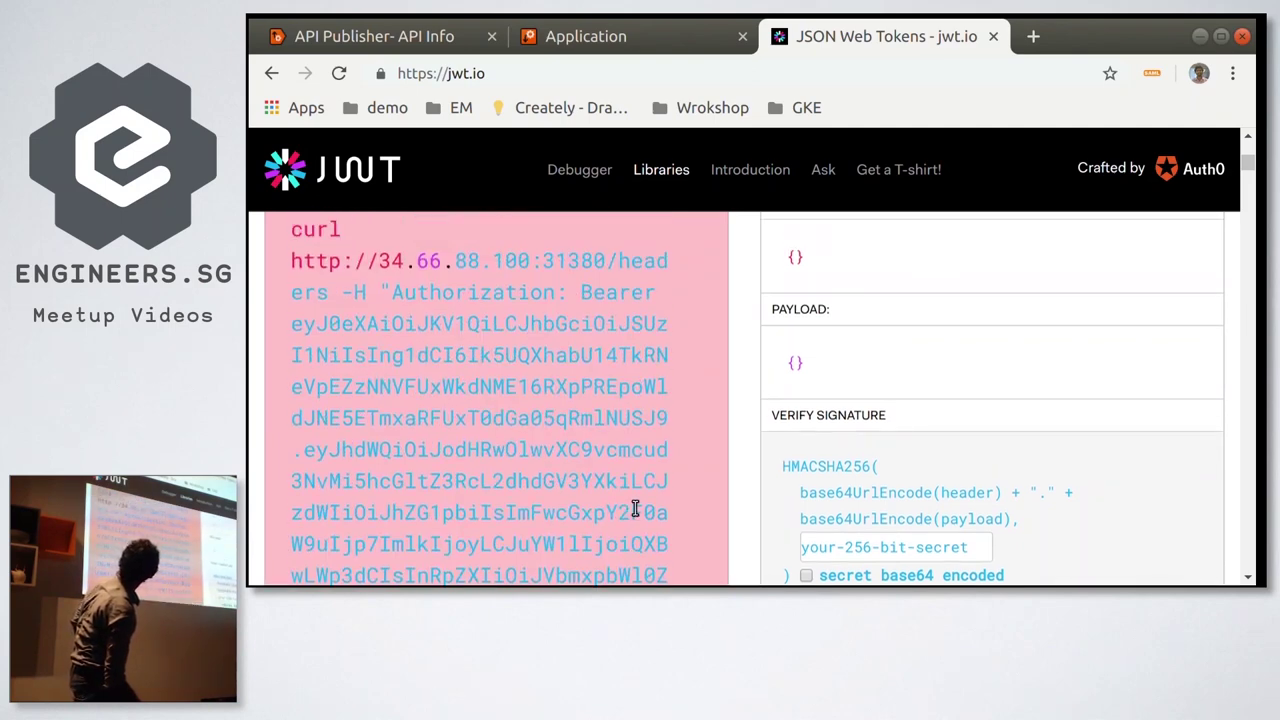
pyautogui.scroll(1, 635, 510)
pyautogui.scroll(-5, 635, 510)
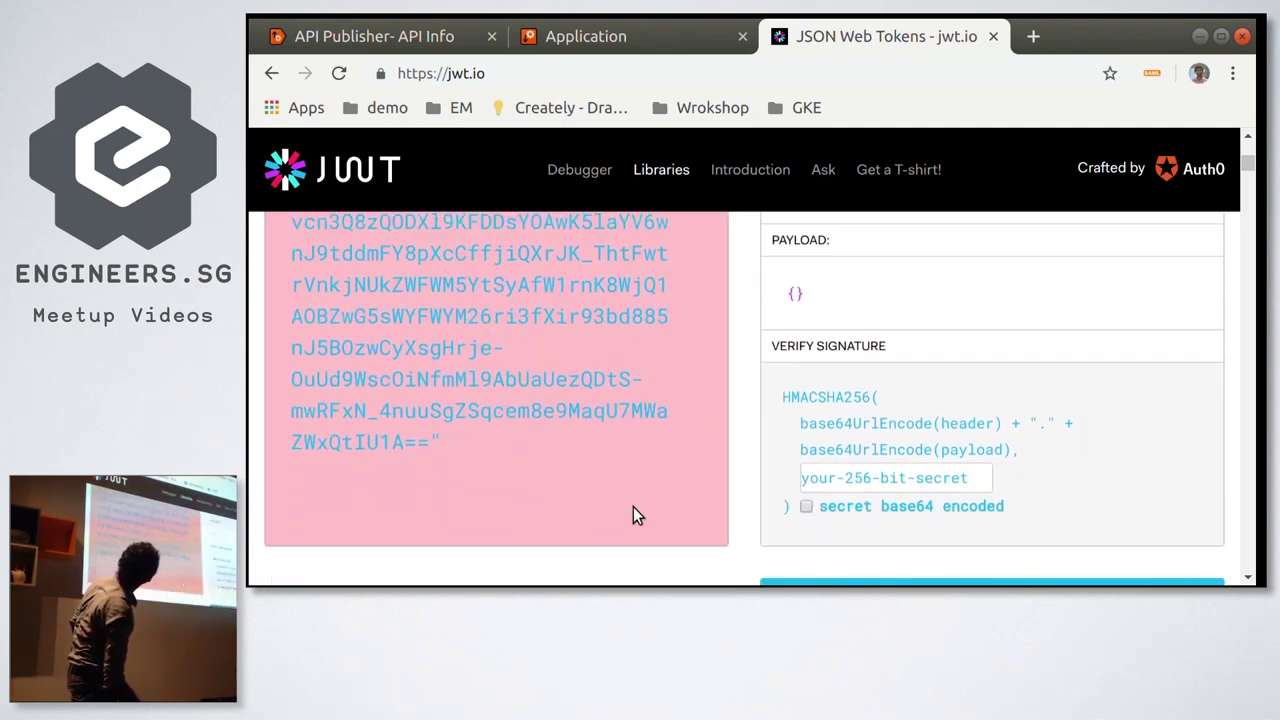
pyautogui.scroll(-10, 633, 507)
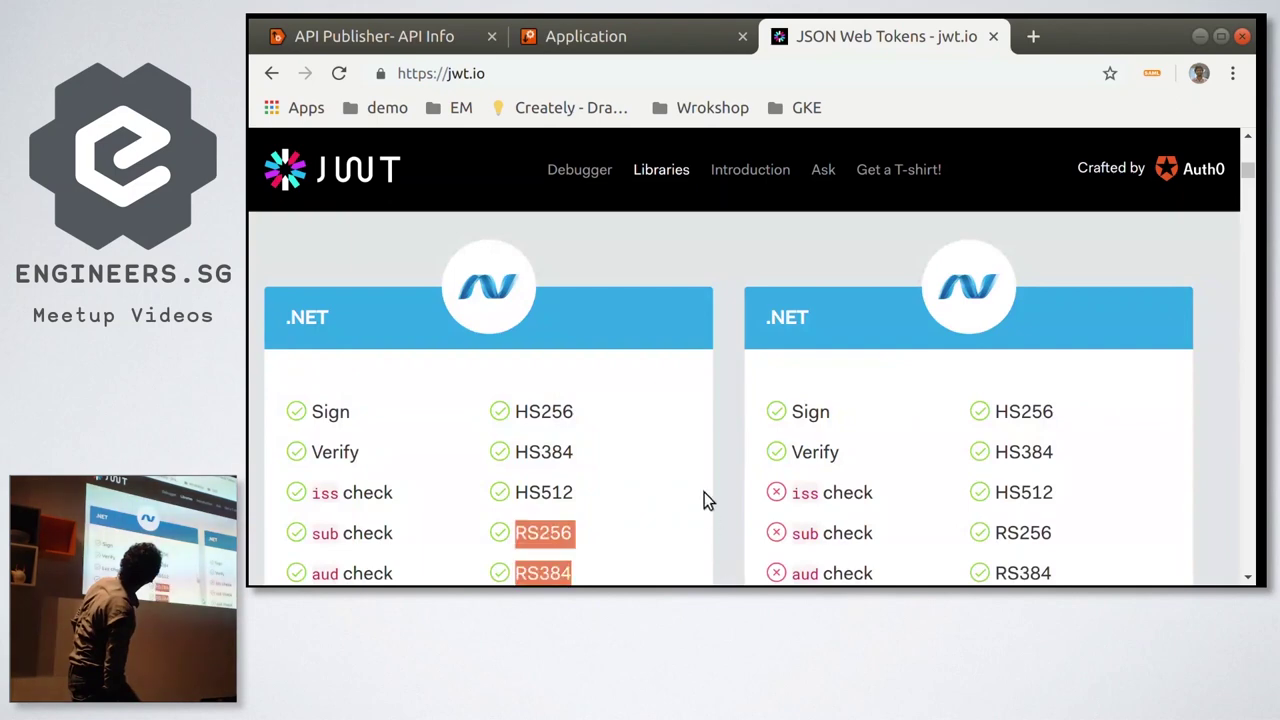
pyautogui.scroll(3, 722, 545)
pyautogui.scroll(3, 723, 541)
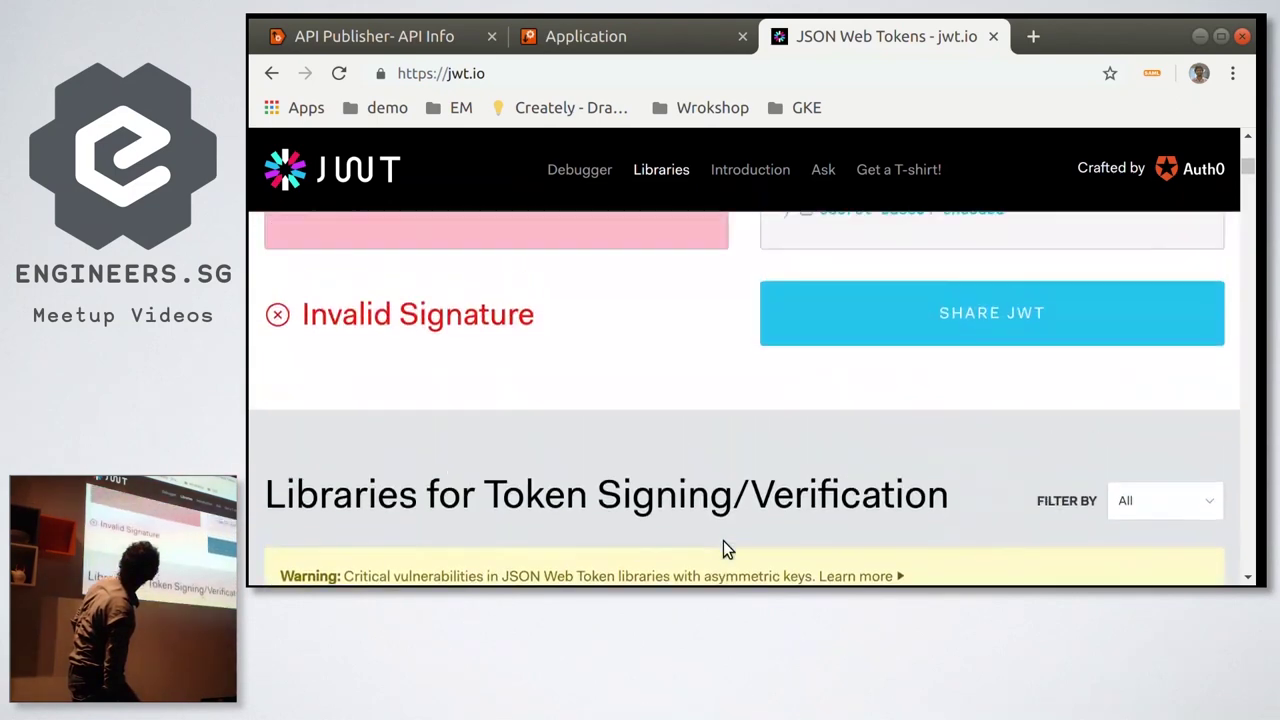